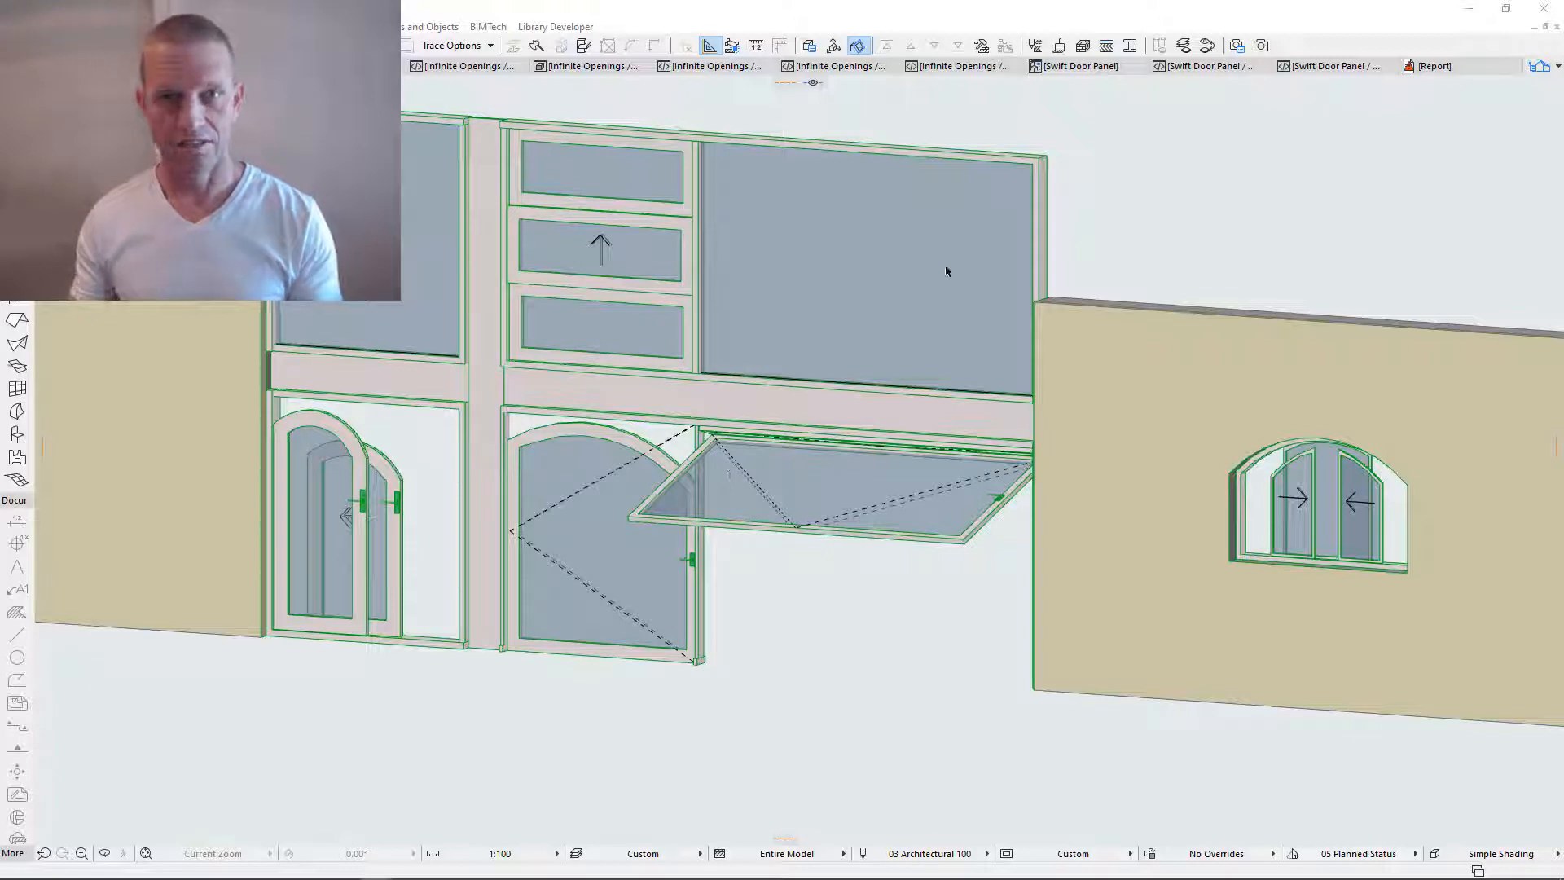
- Straighten the arched top edge of the hinged door panel beside the open awning panel
key("alt+Tab")
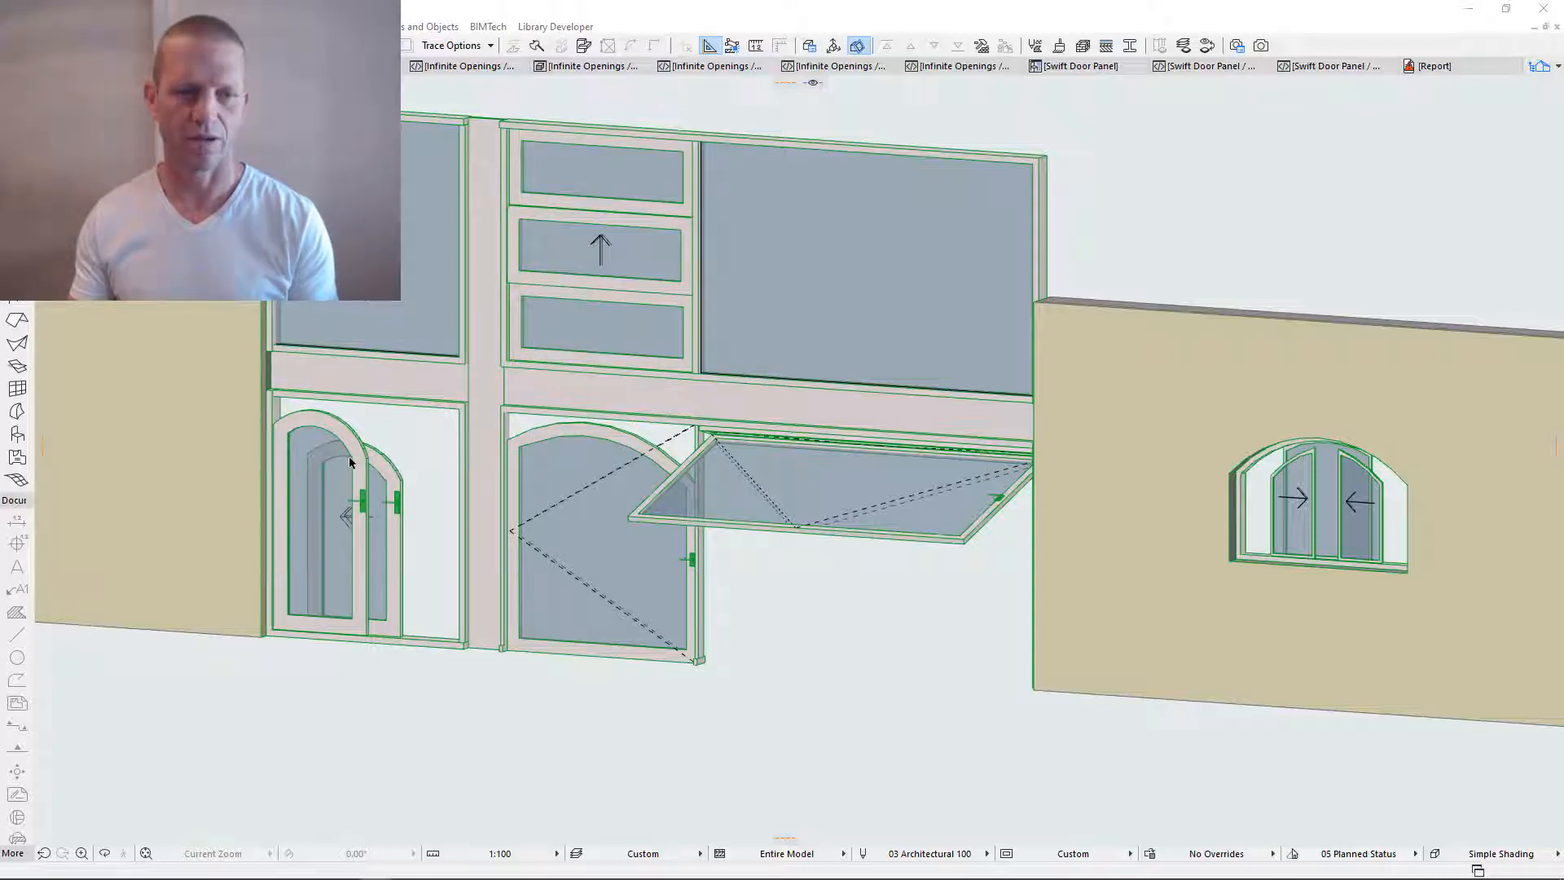
scroll(470, 490, "up", 4)
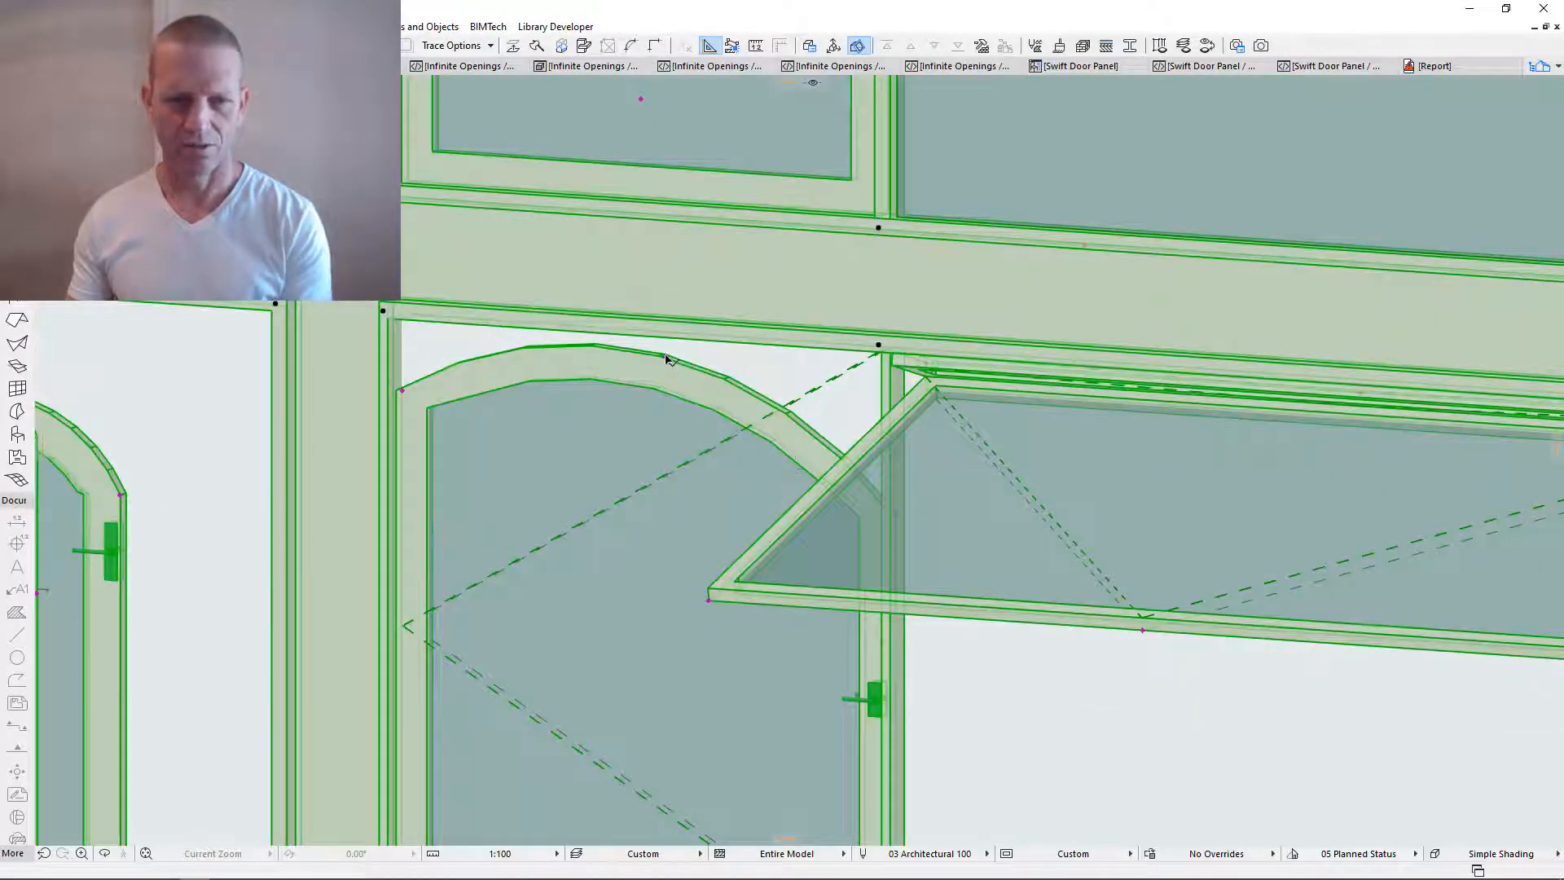
scroll(644, 526, "down", 5)
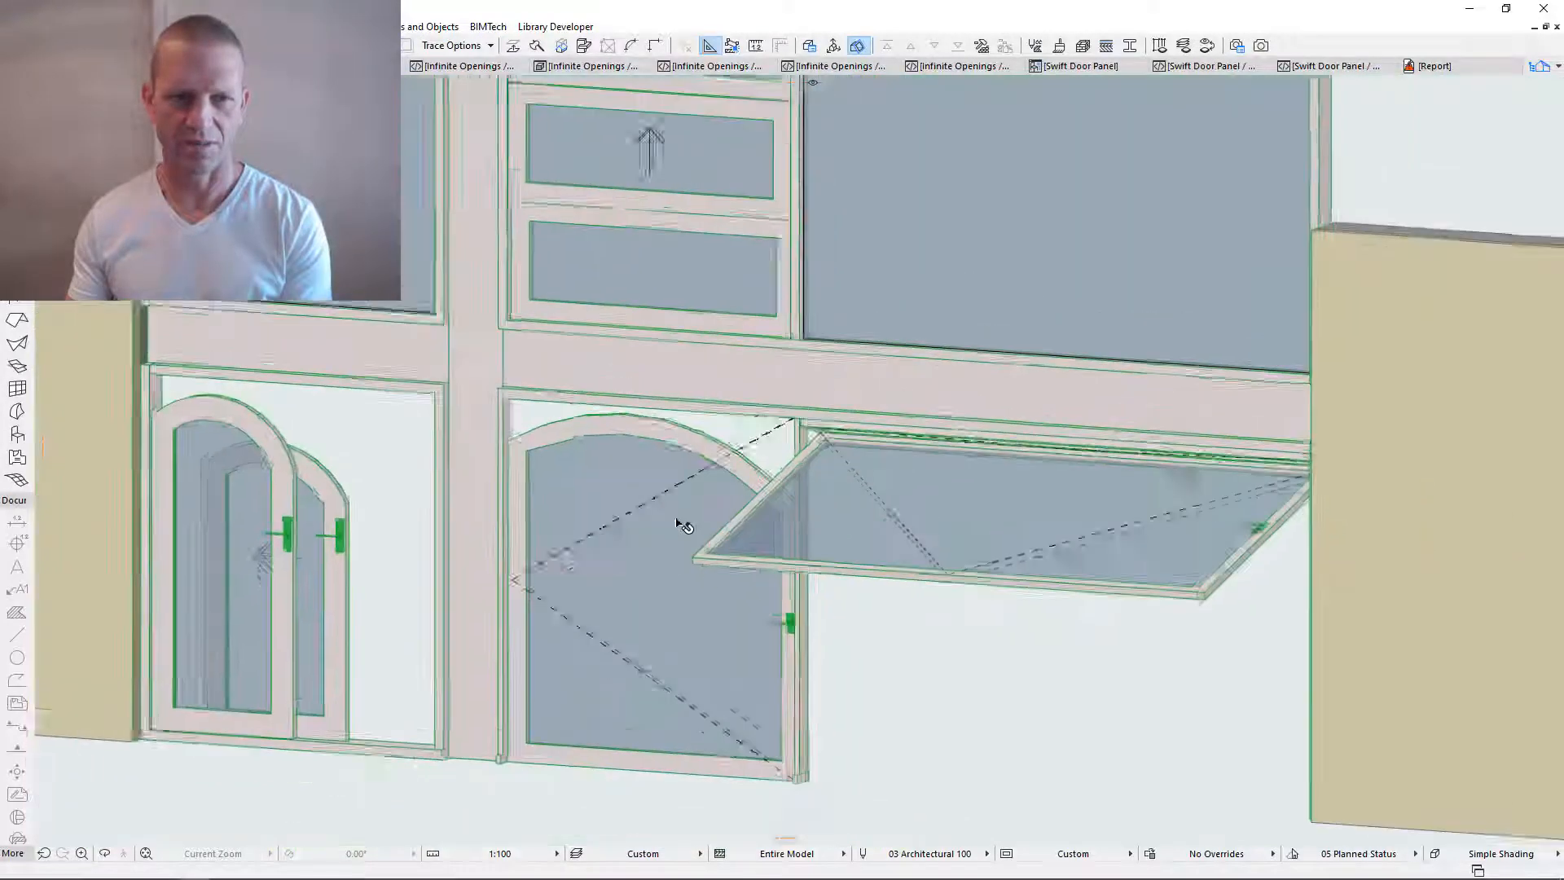
scroll(740, 464, "up", 4)
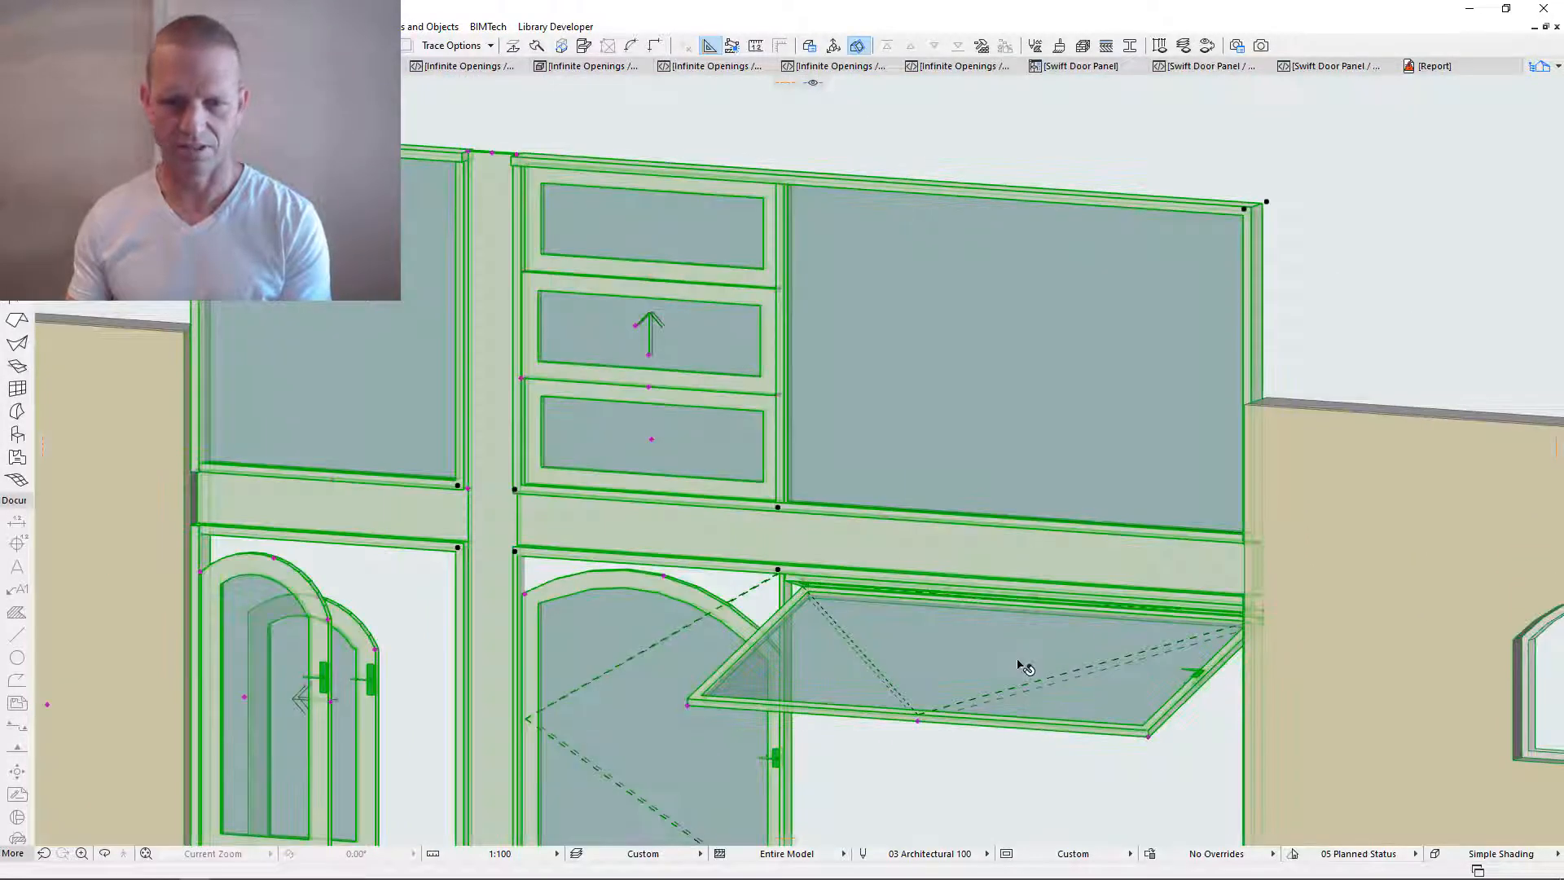
scroll(1025, 667, "up", 1)
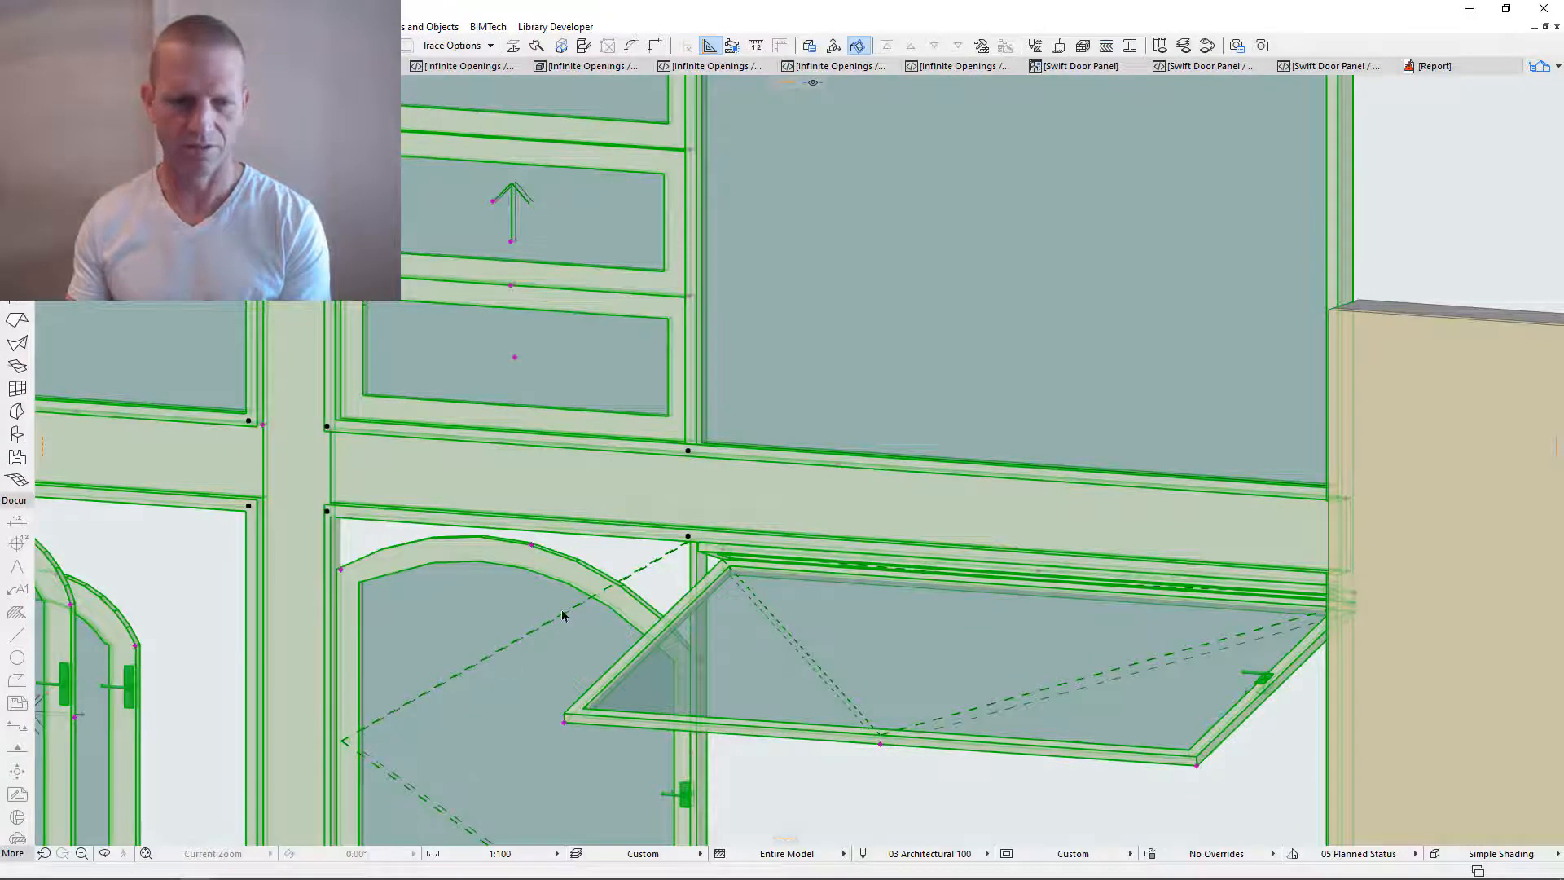
middle_click_drag(570, 613, 841, 428)
scroll(792, 374, "up", 2)
left_click(789, 359)
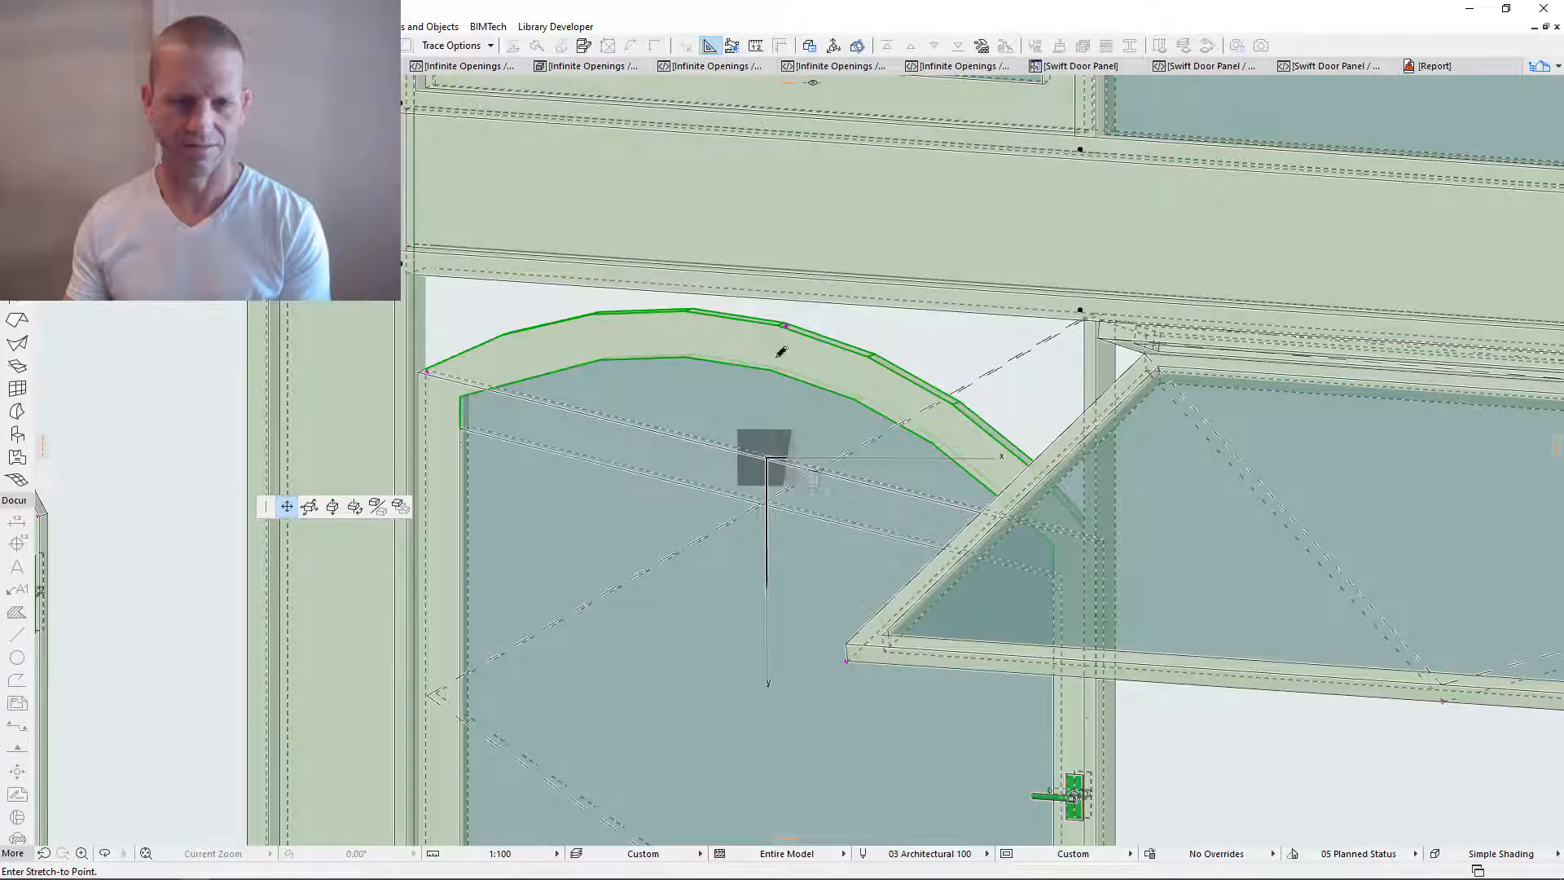
left_click(425, 375)
- Raise the hinged door panel's top corners toward the frame head, about 70 mm on the left and about 153 mm on the right
left_click(425, 375)
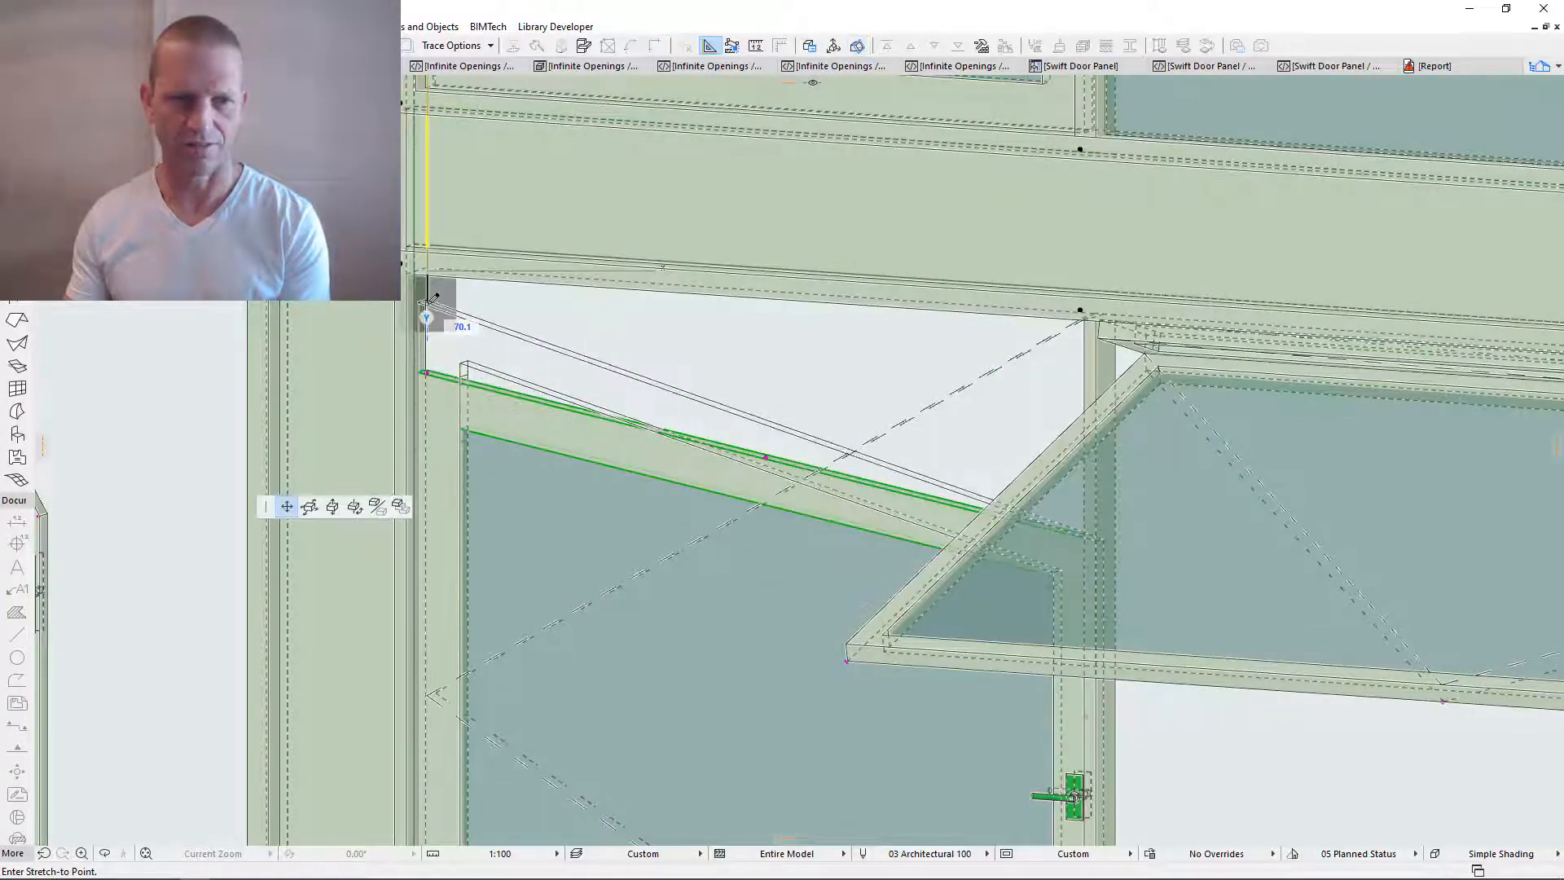
left_click(427, 301)
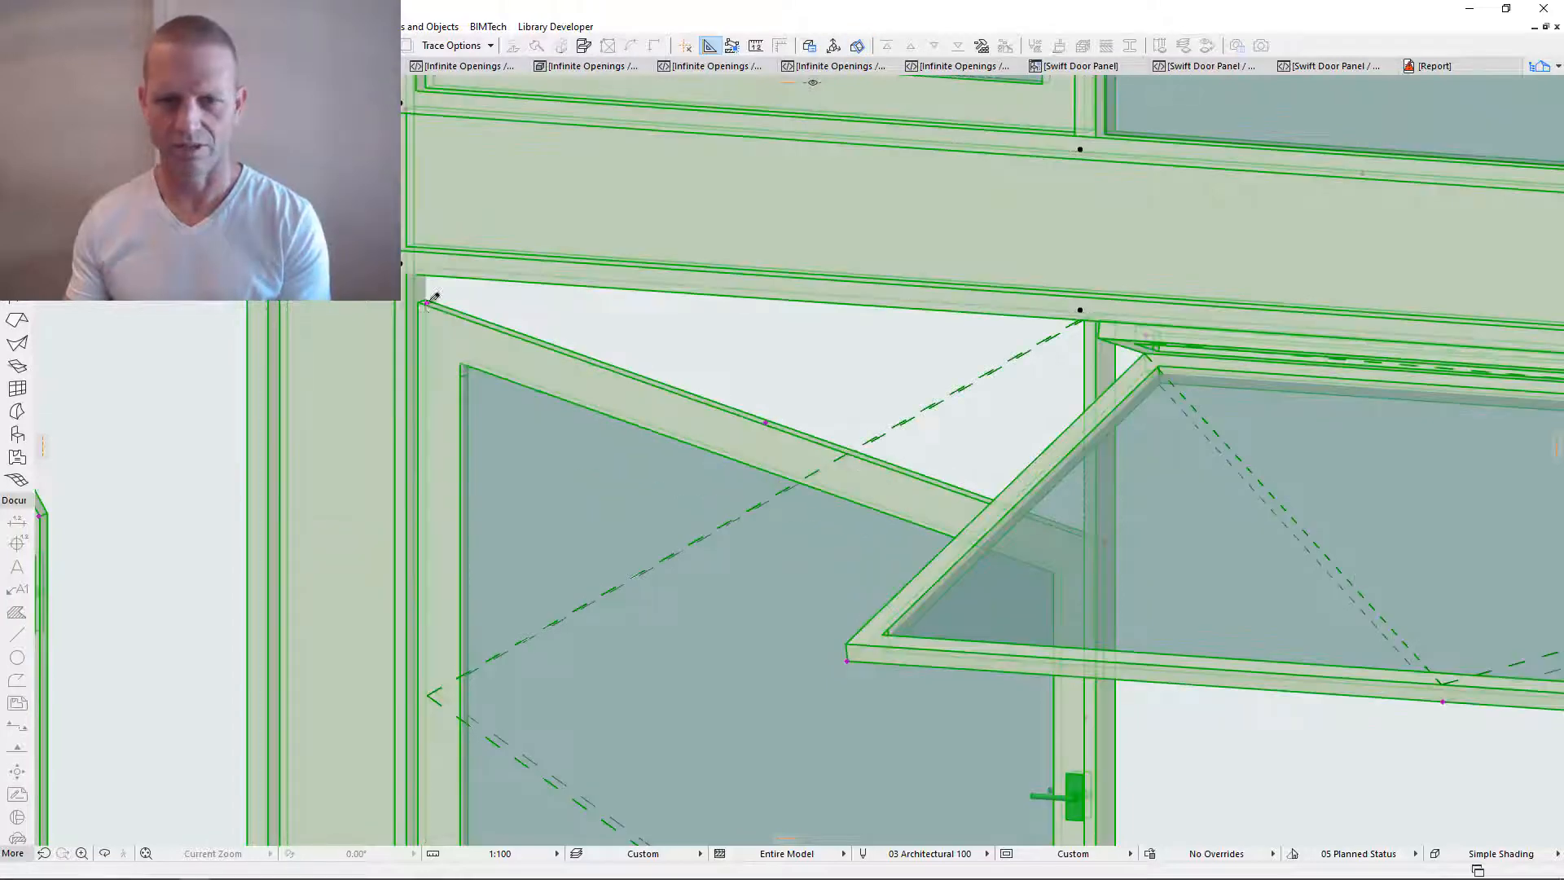
left_click(1104, 535)
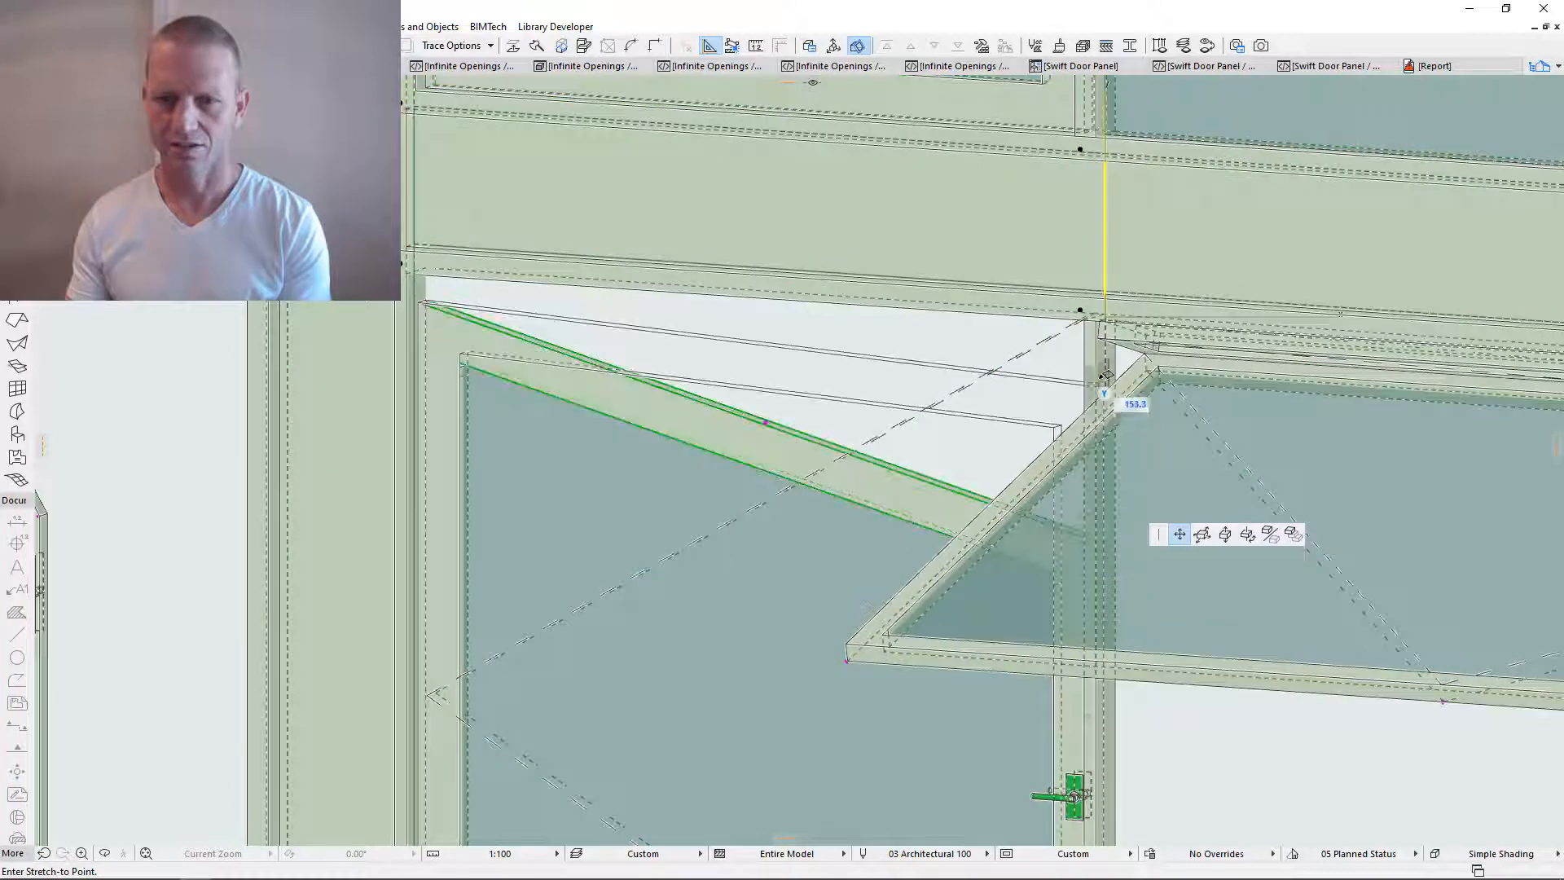
left_click(1101, 372)
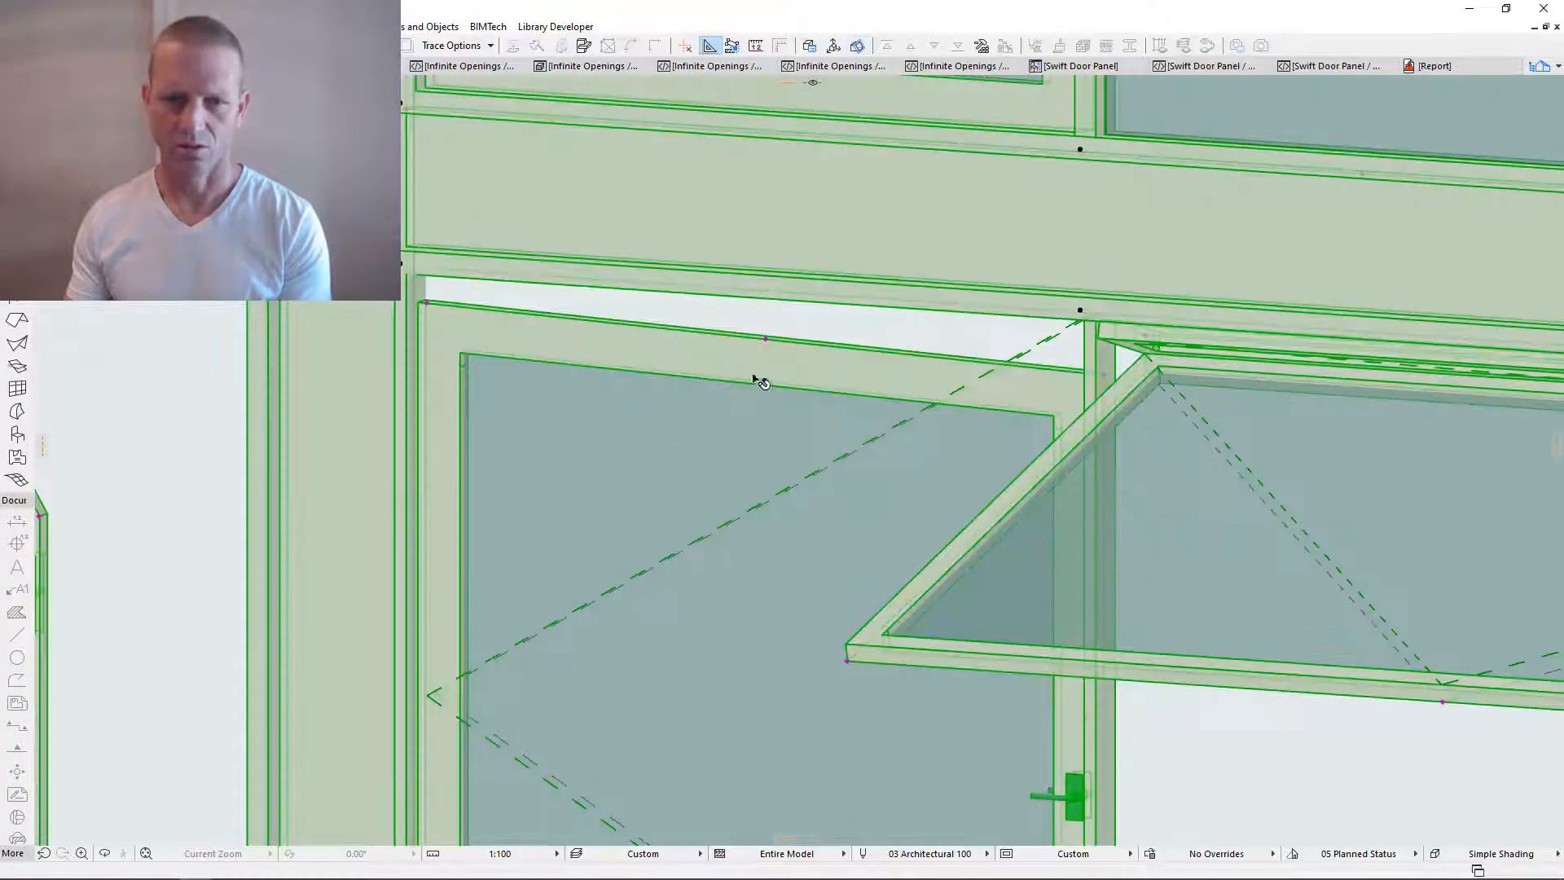
- Curve the hinged door panel's top edge again, lower its top left corner and pull the edge into a taller, asymmetric arch
left_click(766, 338)
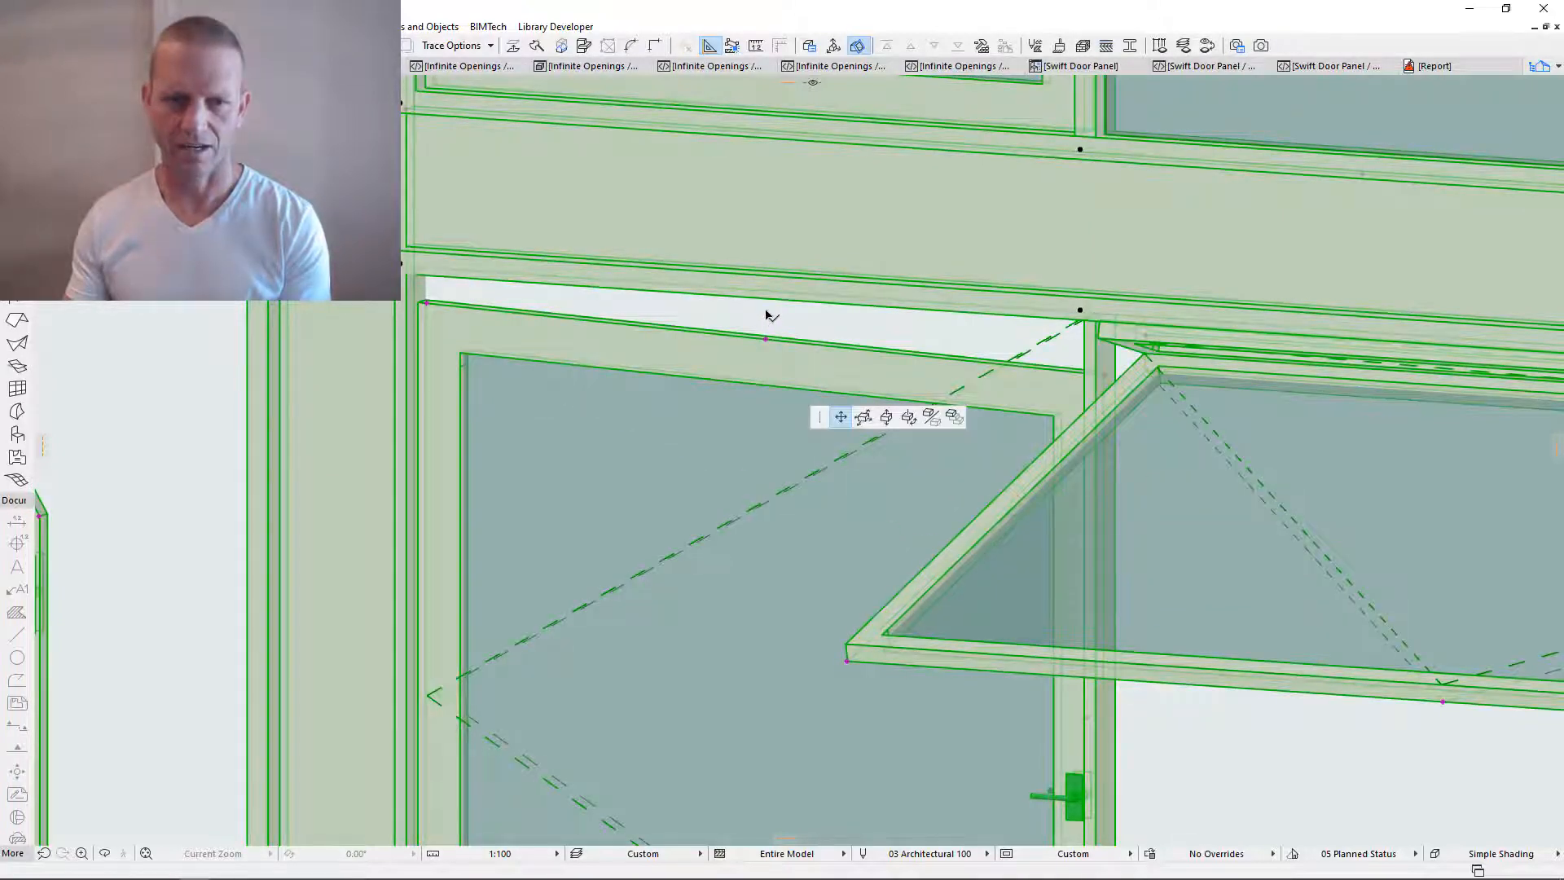
left_click(767, 290)
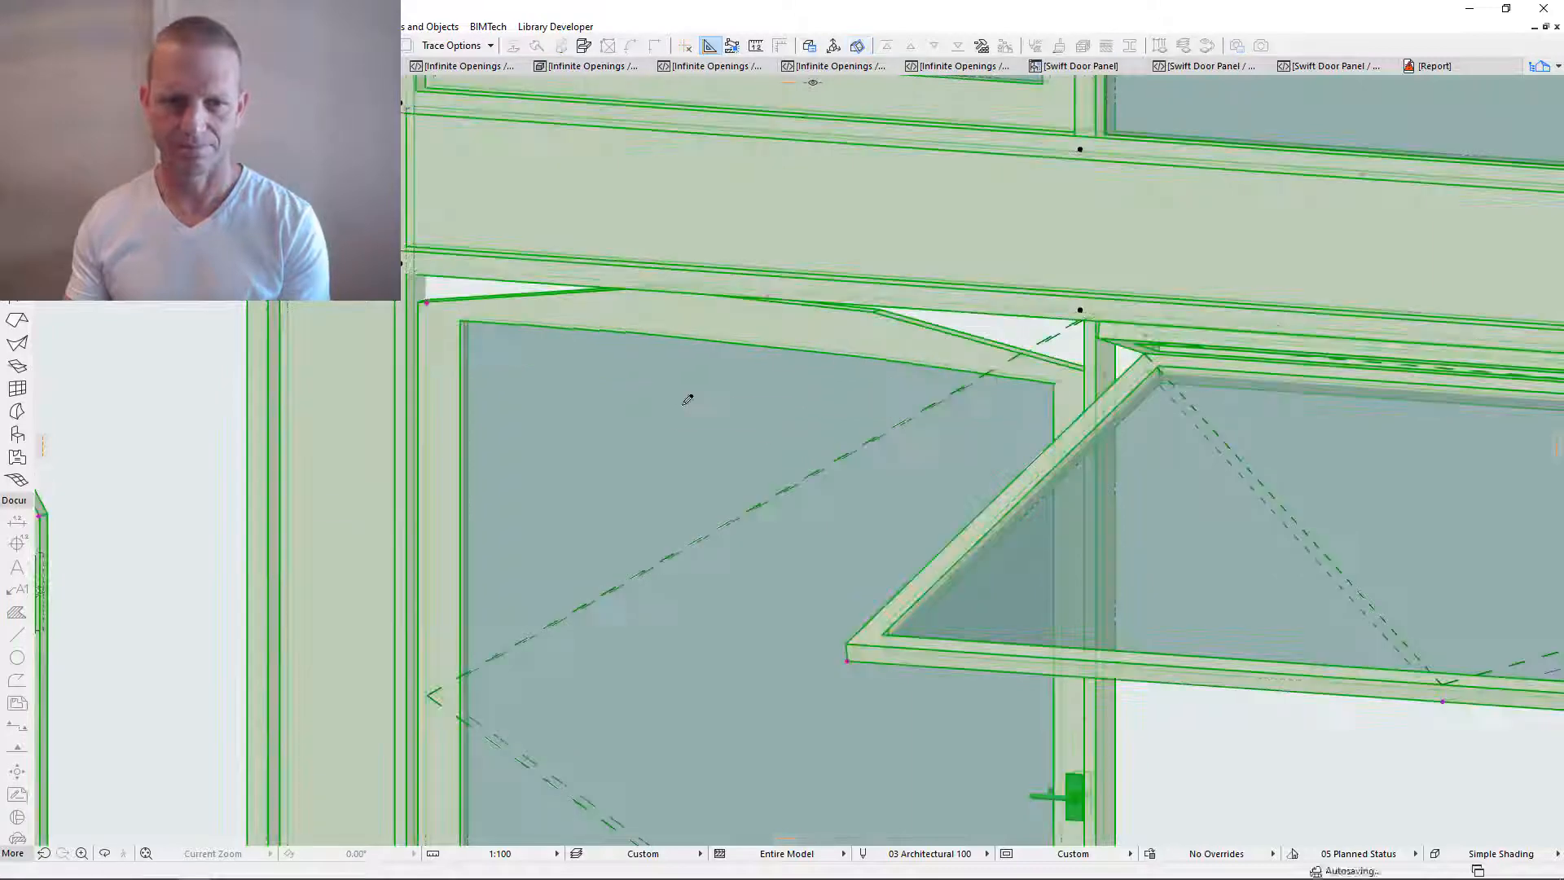
left_click(427, 303)
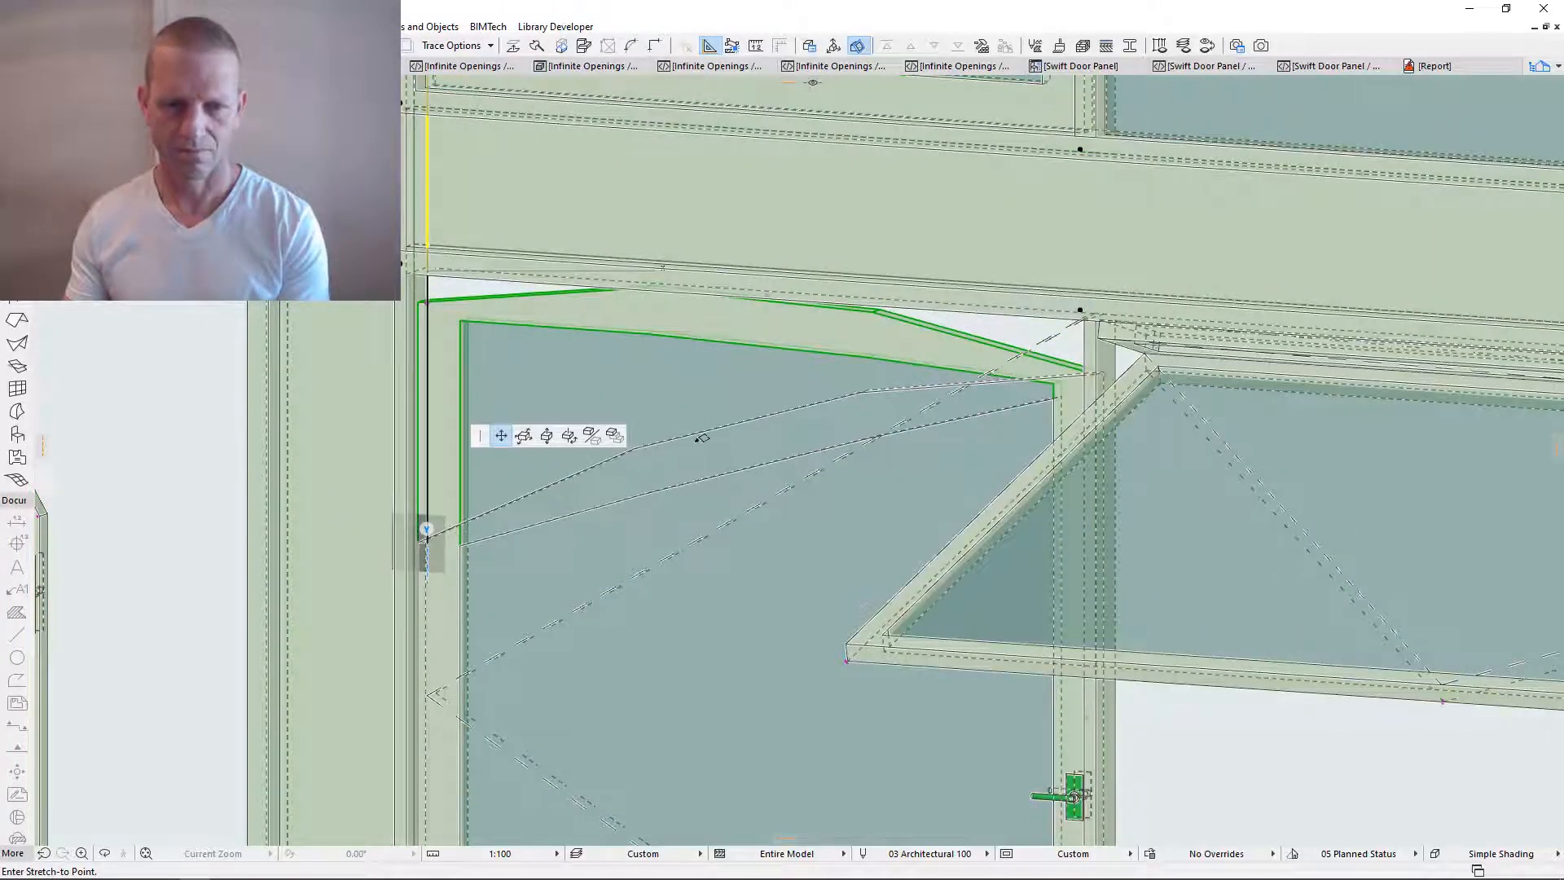
left_click(425, 538)
left_click(766, 458)
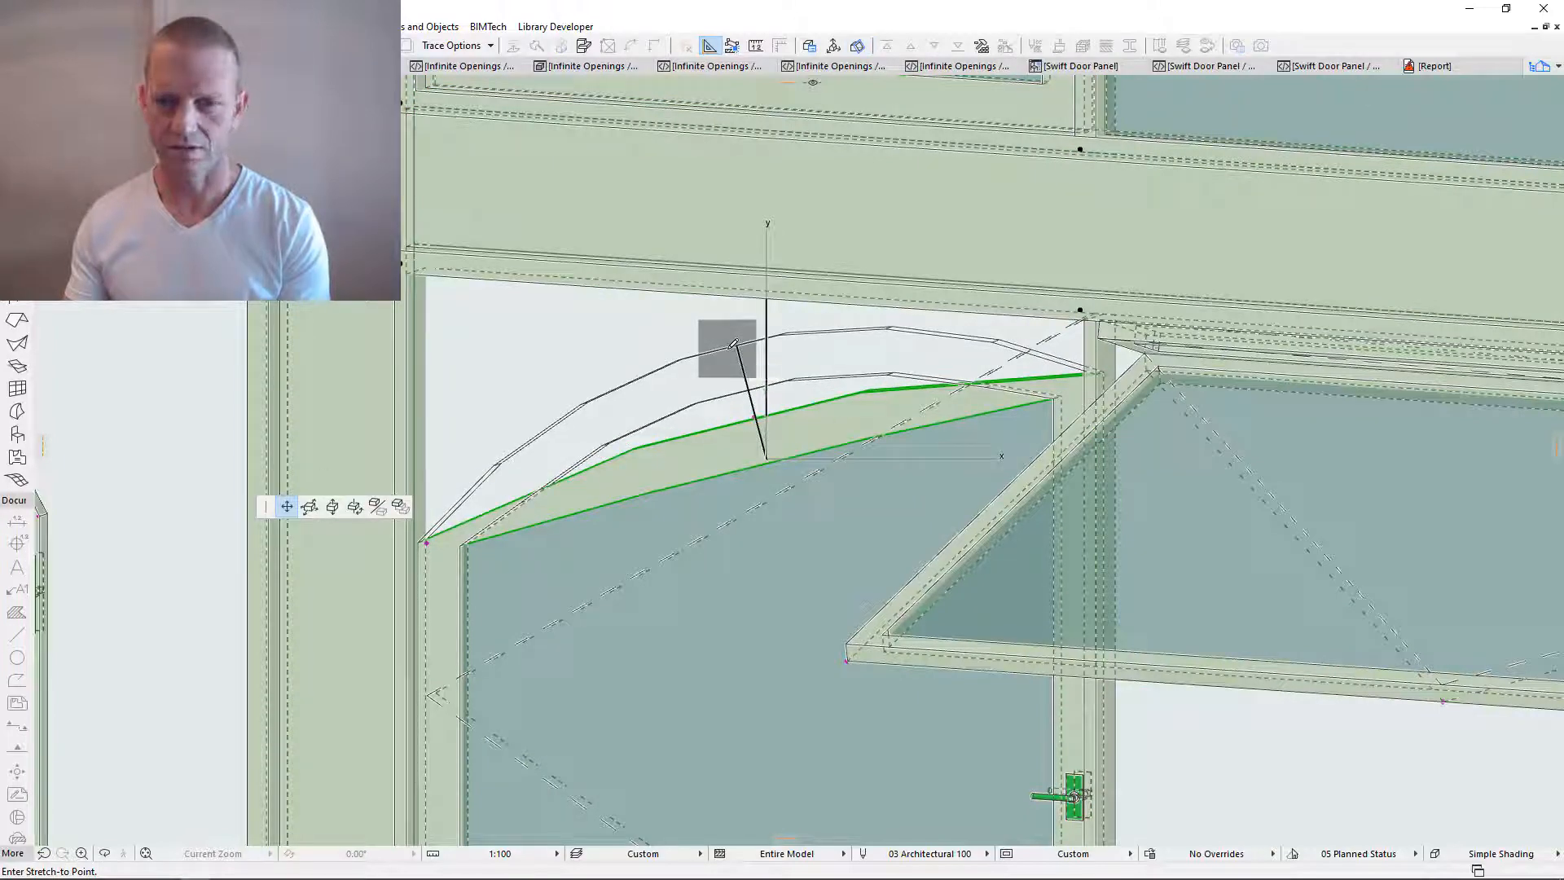
left_click(733, 344)
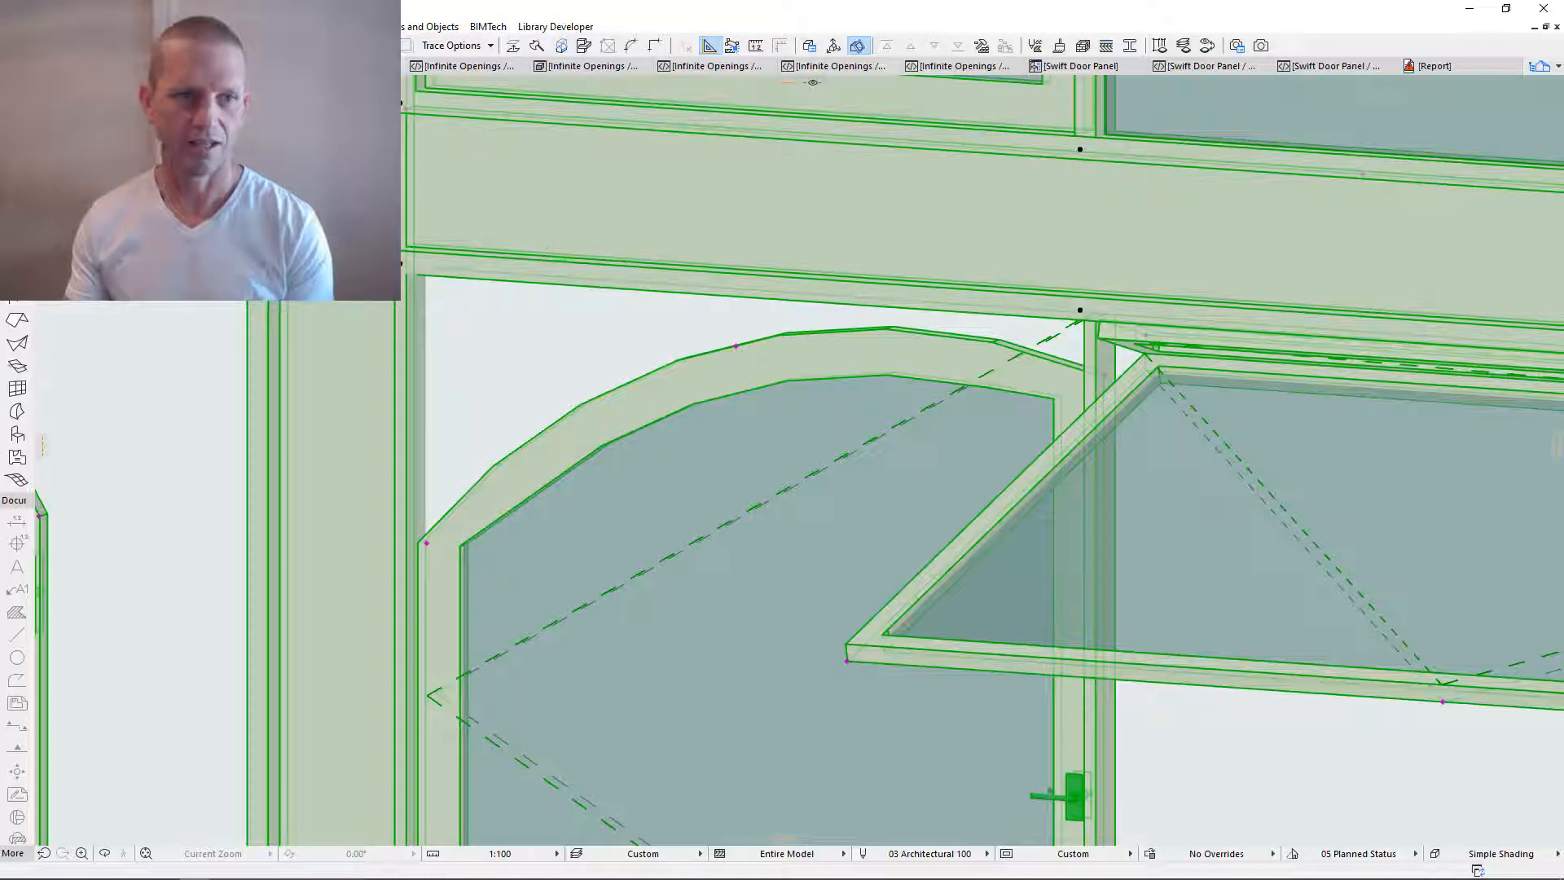
- Set the 3D resolution of the Cadswift Infinite Libraries component catalogues to 72 in the Model View Options
key("ctrl+shift+m")
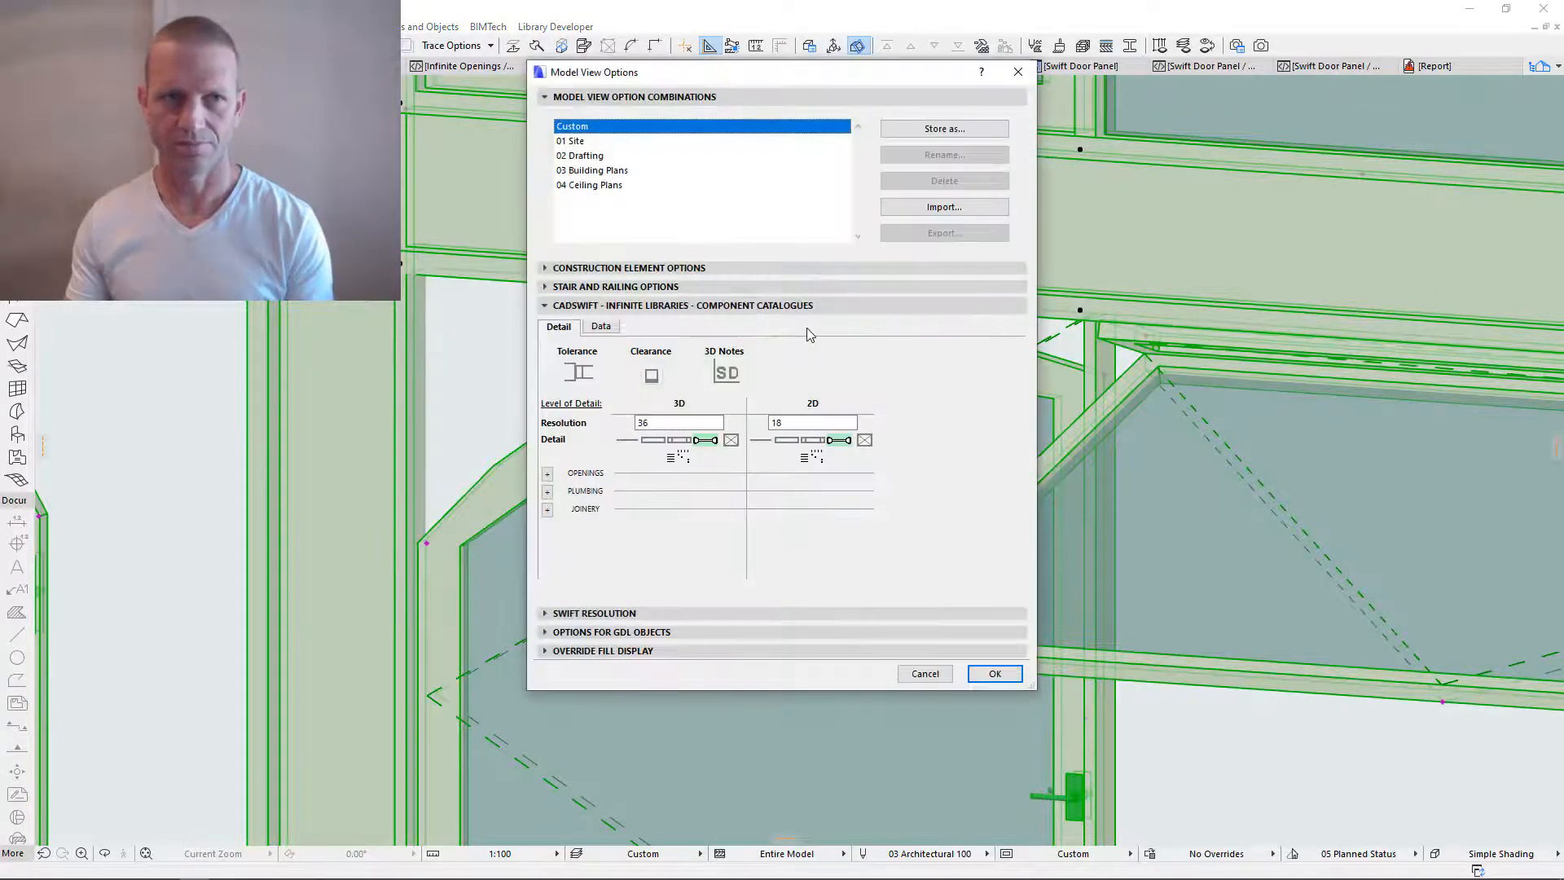
left_click_drag(679, 423, 576, 419)
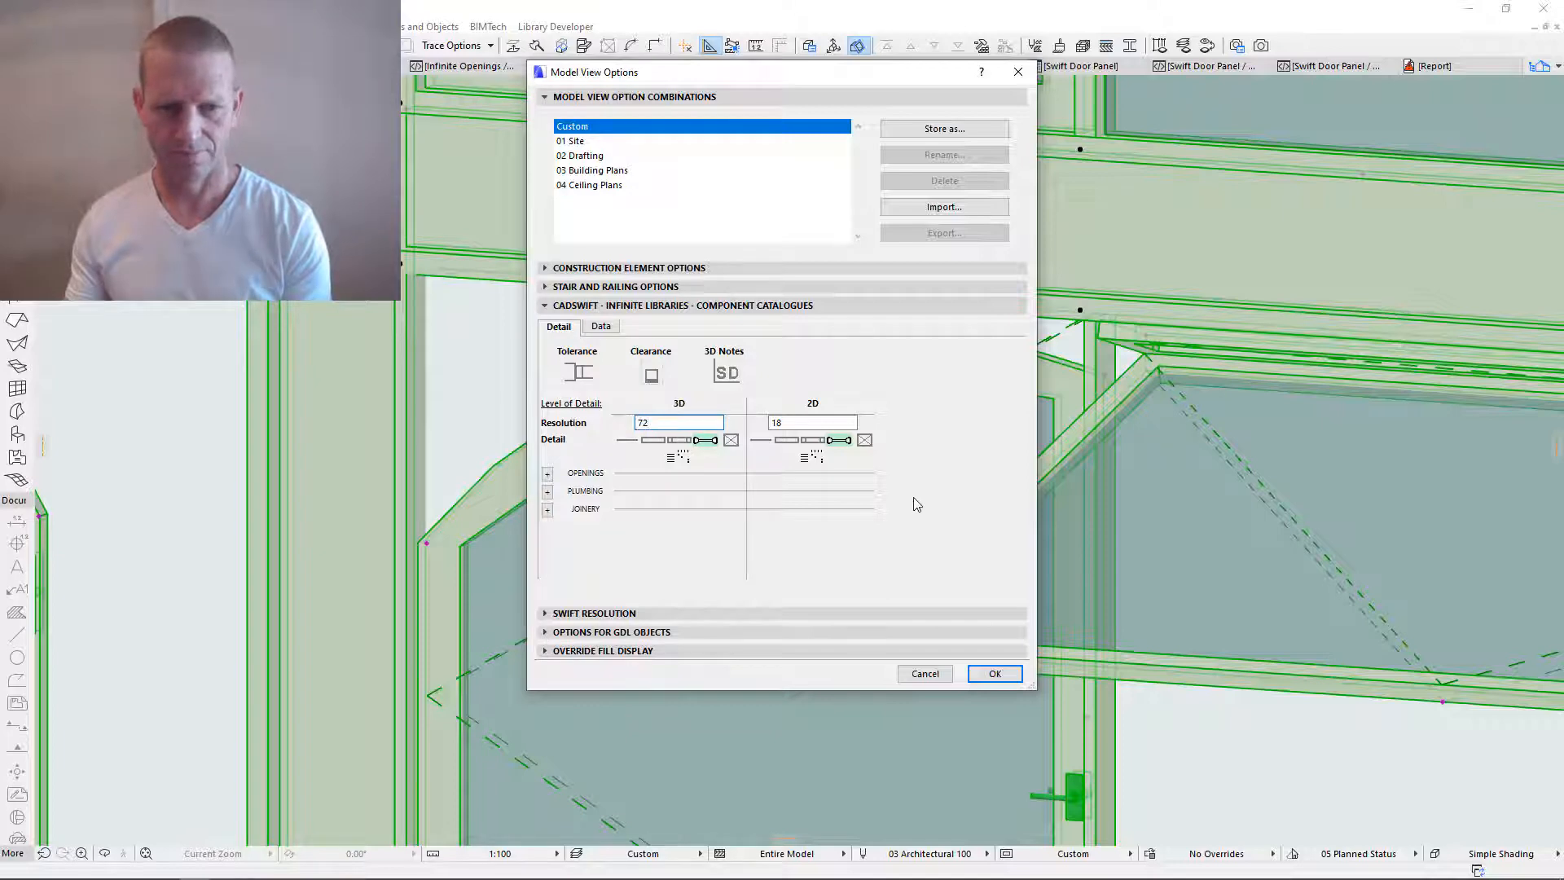
key("Return")
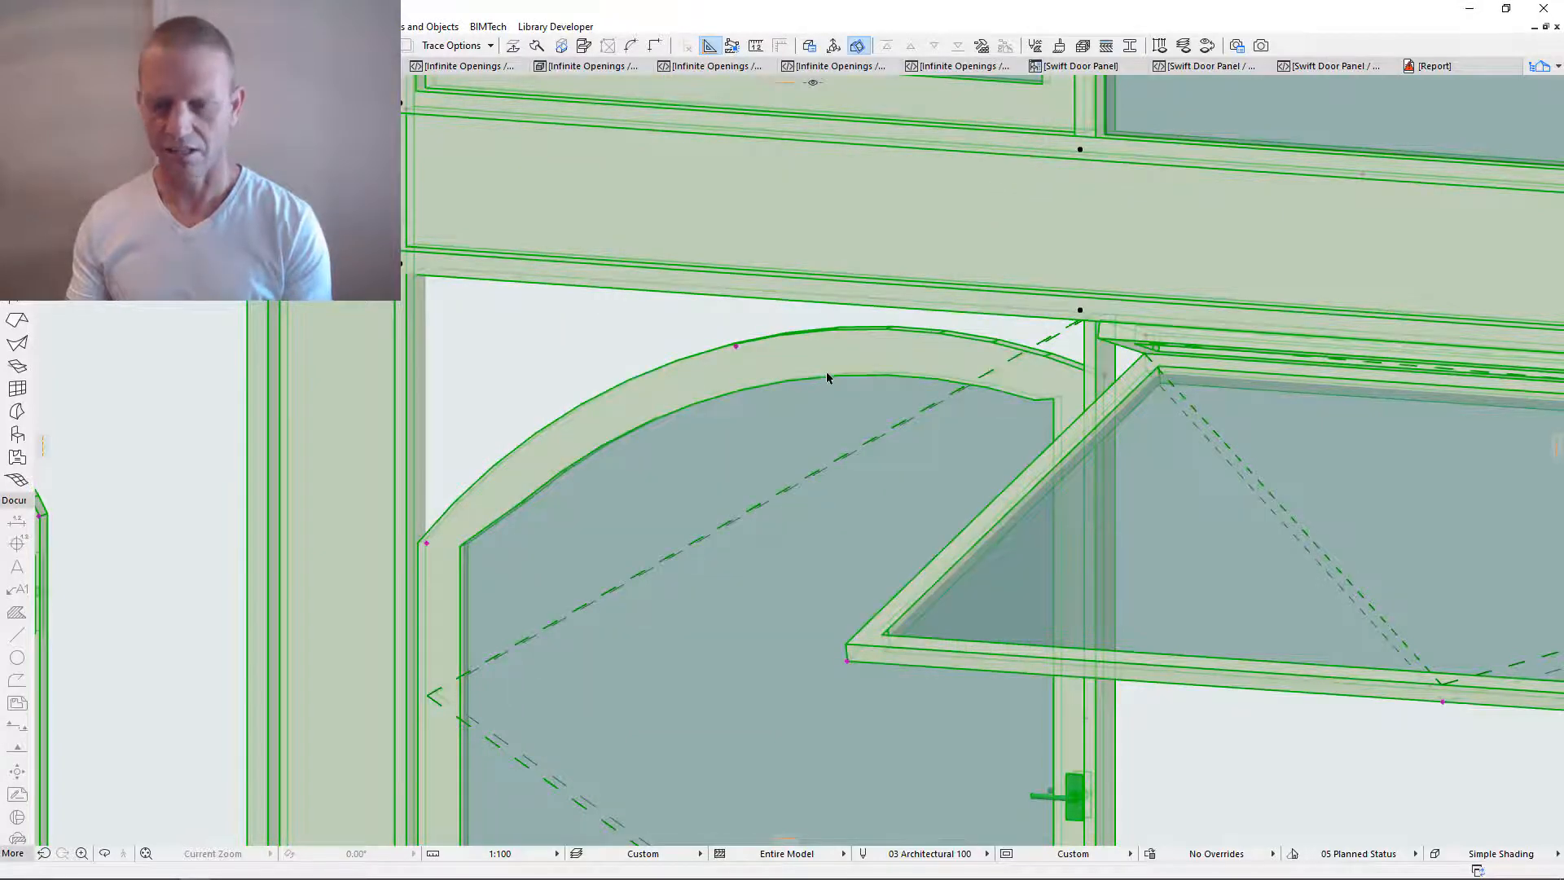
- Change the frame shape of the arched sliding window in the wall to Standard
scroll(831, 397, "down", 8)
middle_click_drag(985, 421, 444, 387)
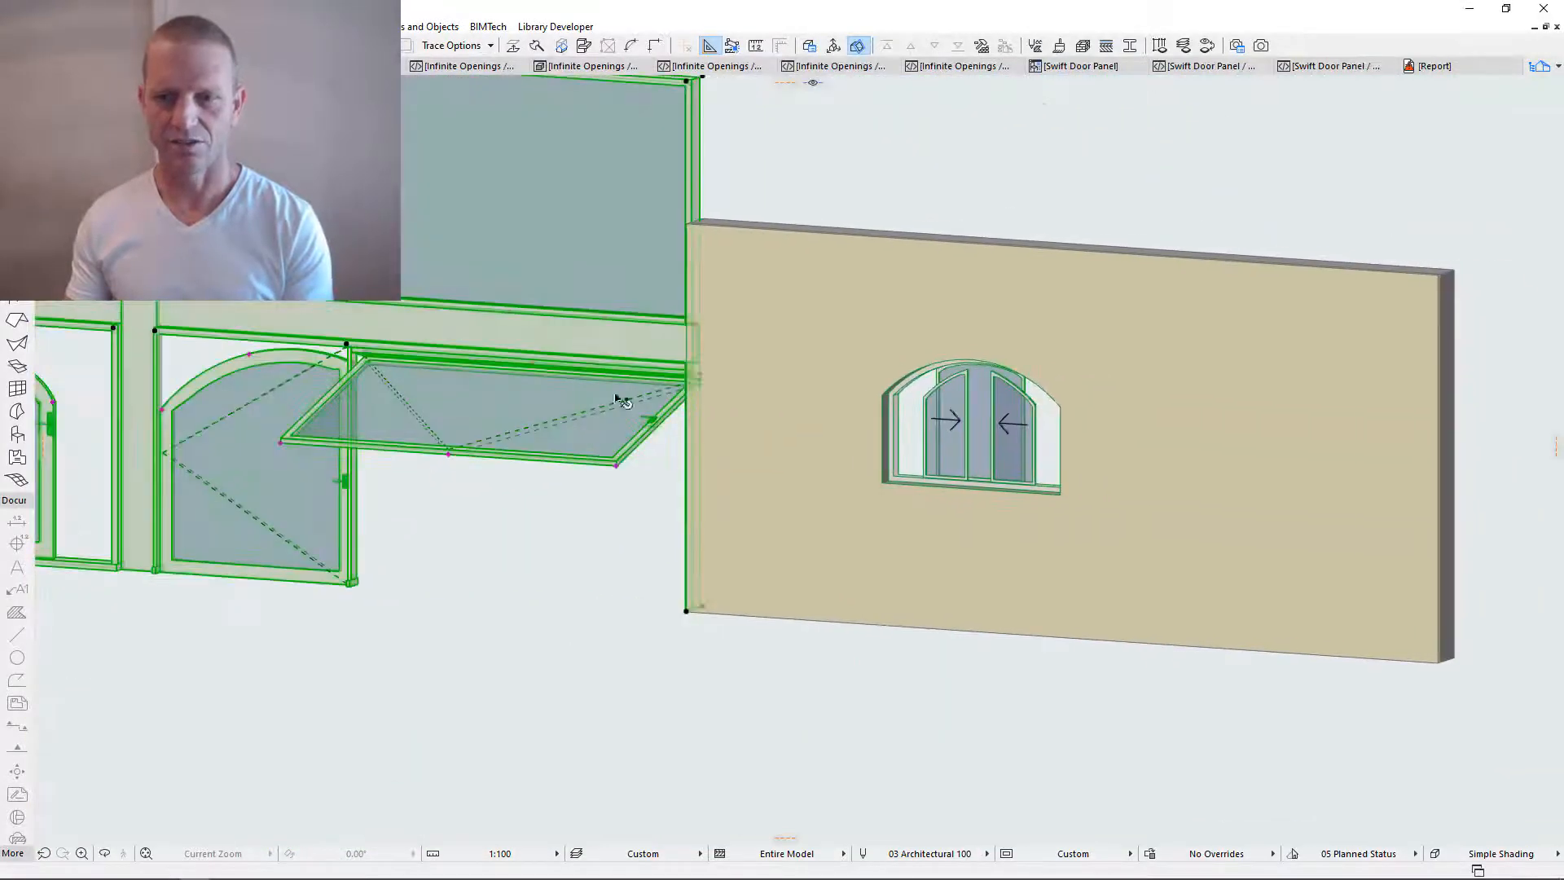
scroll(885, 431, "up", 1)
scroll(997, 431, "up", 5)
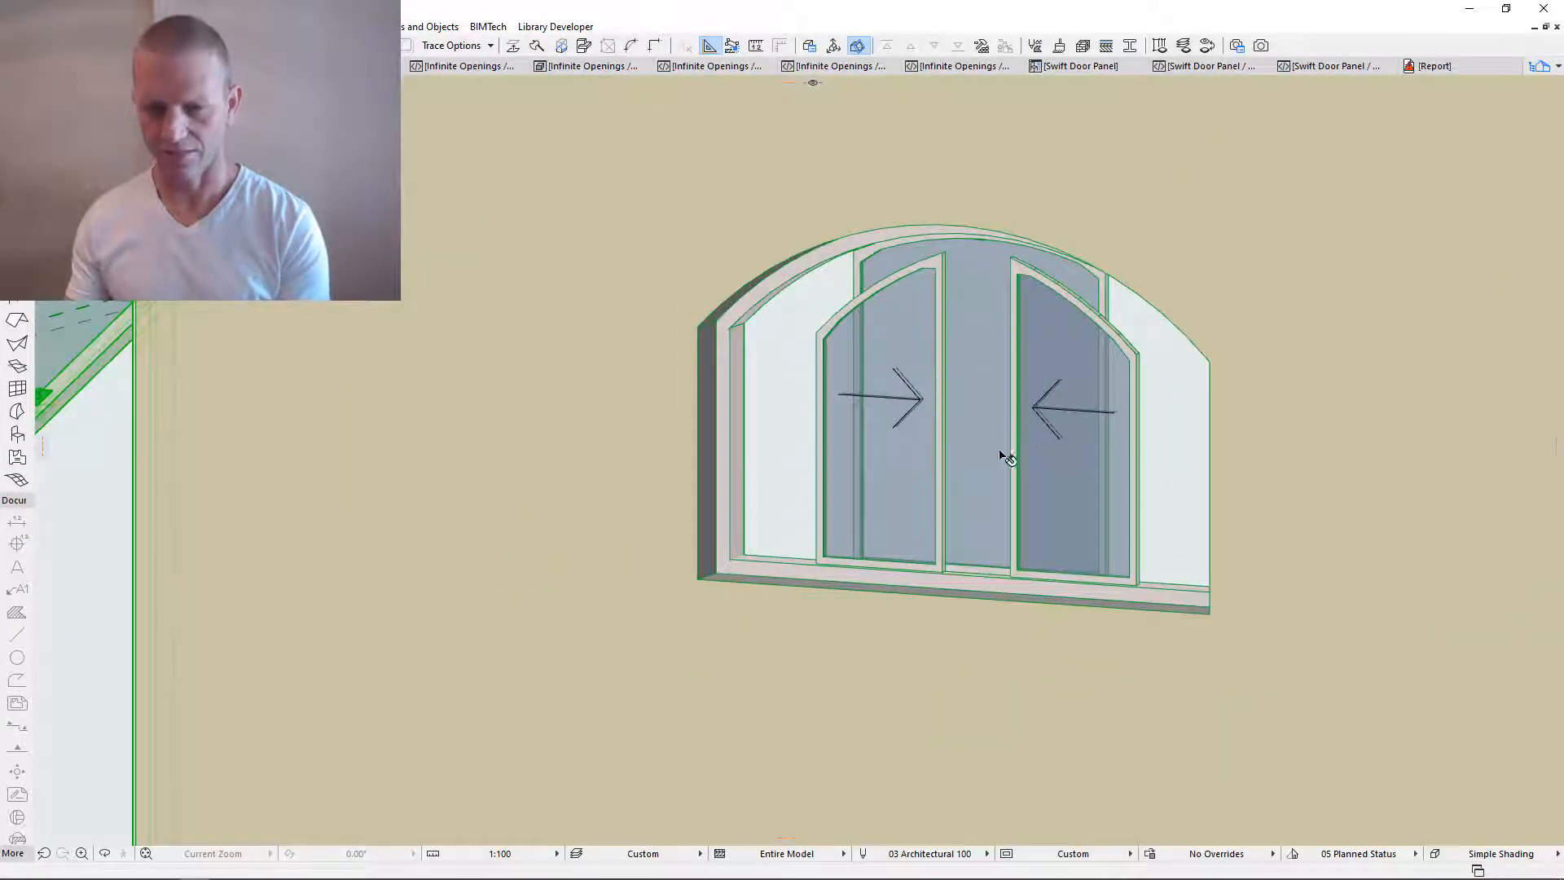
mouse_move(913, 527)
middle_mouse_down()
mouse_move(1050, 436)
mouse_move(928, 462)
middle_mouse_up()
middle_click_drag(1077, 390, 961, 458)
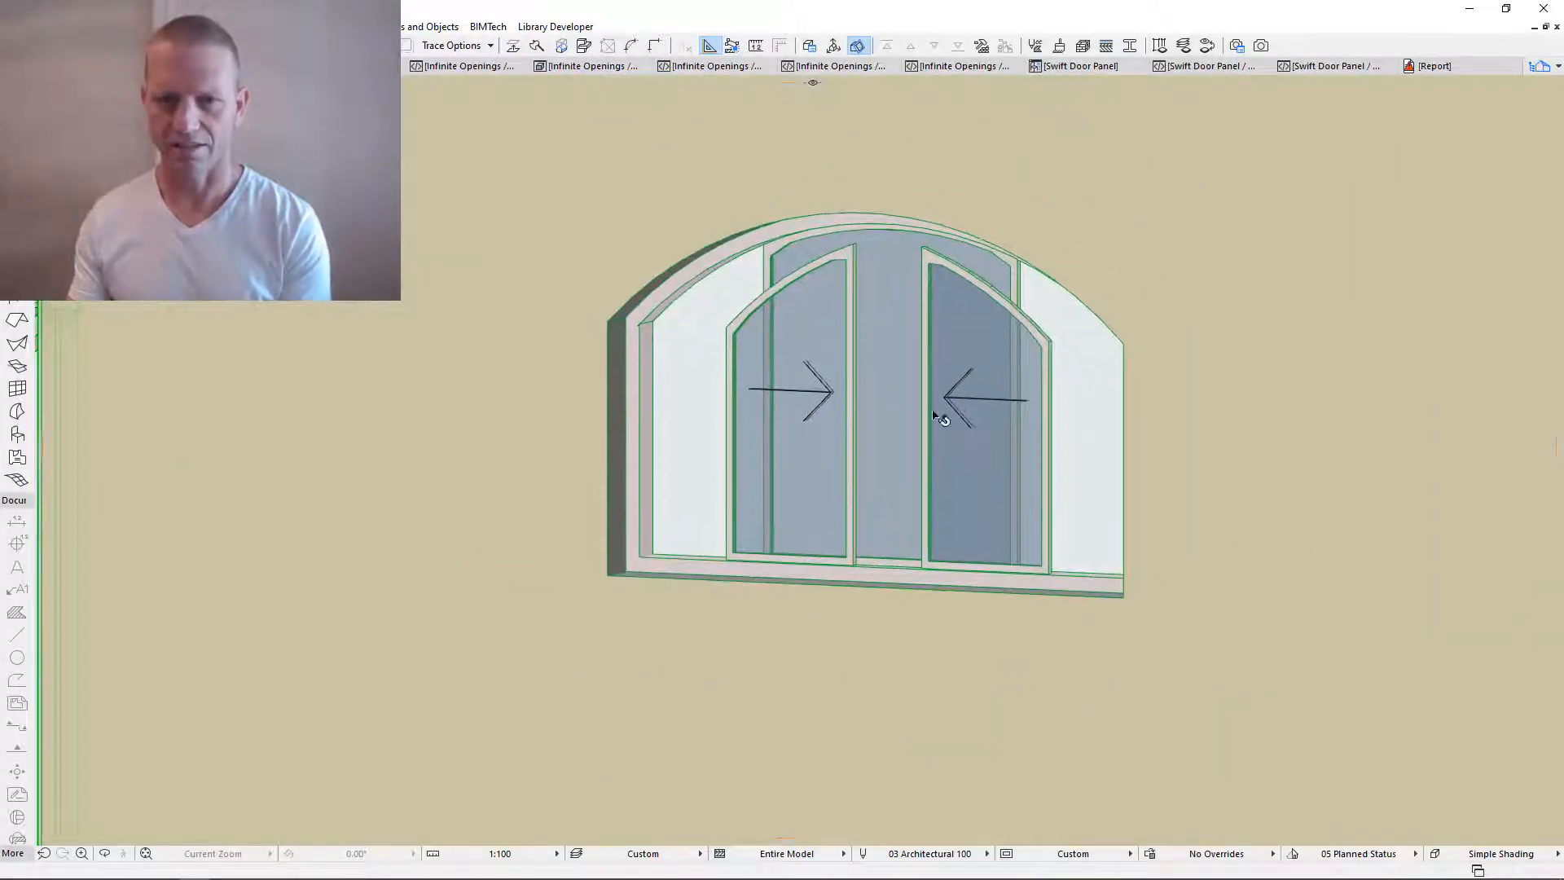
middle_click_drag(700, 499, 933, 438)
left_click(1114, 342)
key("ctrl+t")
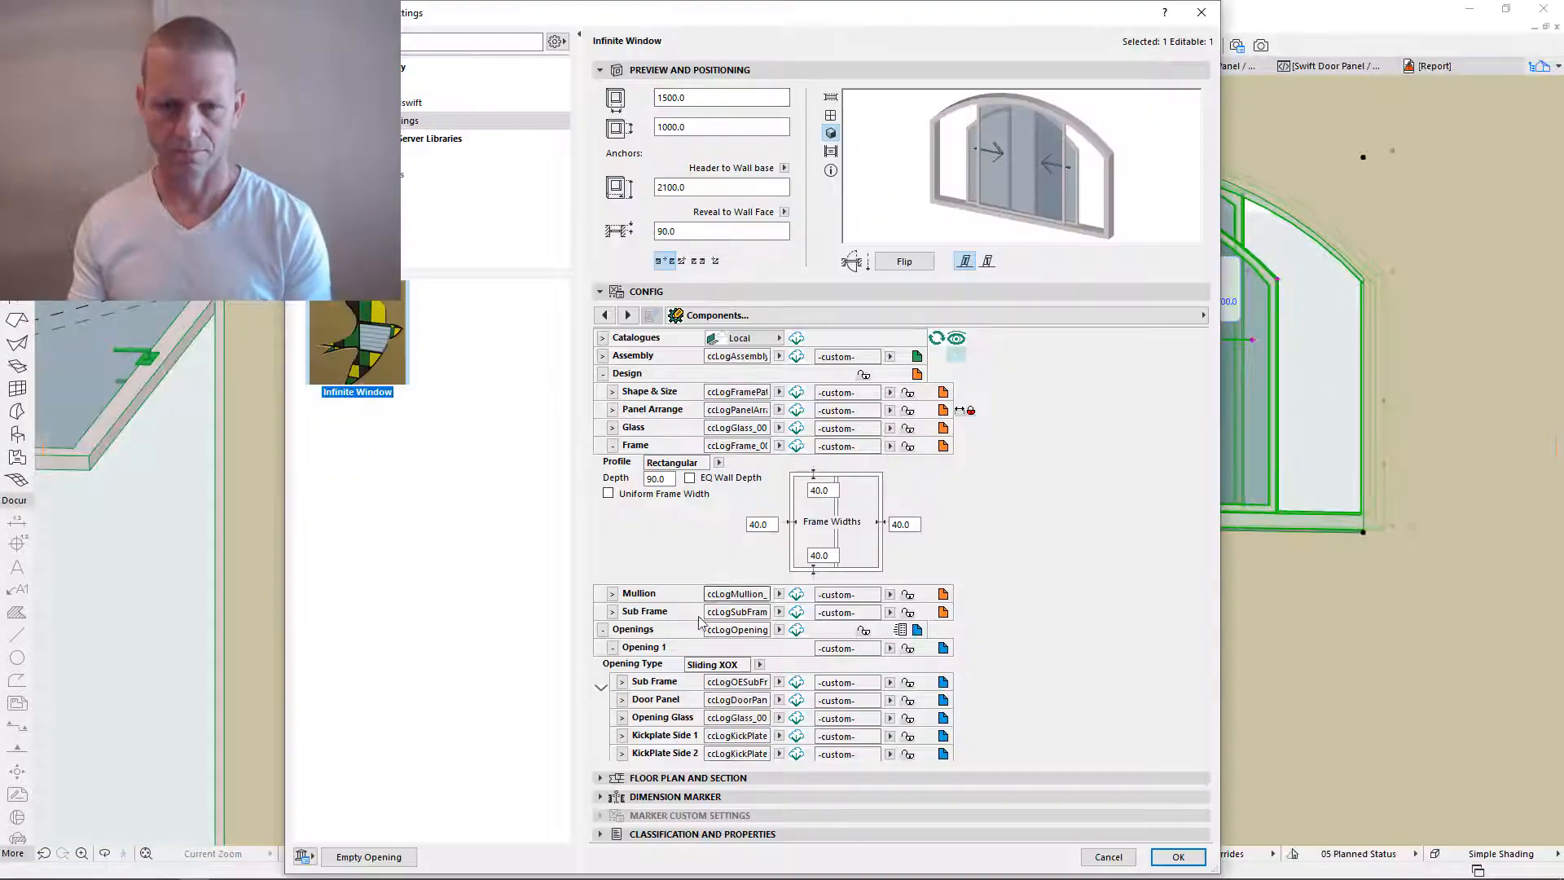
left_click(613, 391)
key("Return")
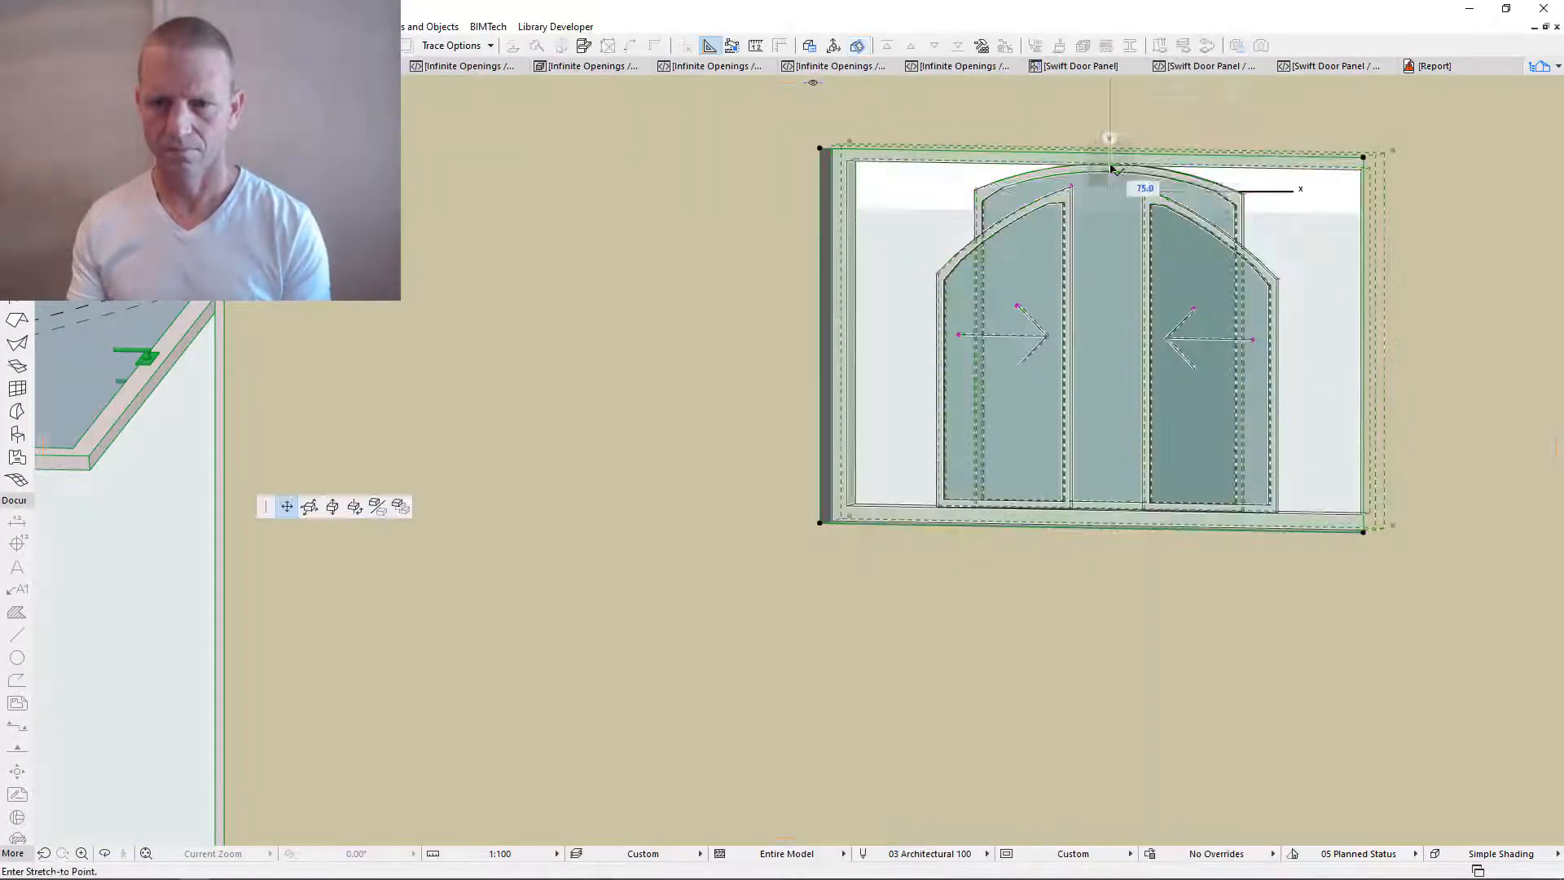
- Flatten the curved top edges of the sliding window's panels into straight lines
left_click(1008, 232)
left_click(1216, 226)
left_click(1227, 233)
- Raise the top corners of both sliding panels to the window's frame head
left_click(1278, 279)
left_click(1277, 167)
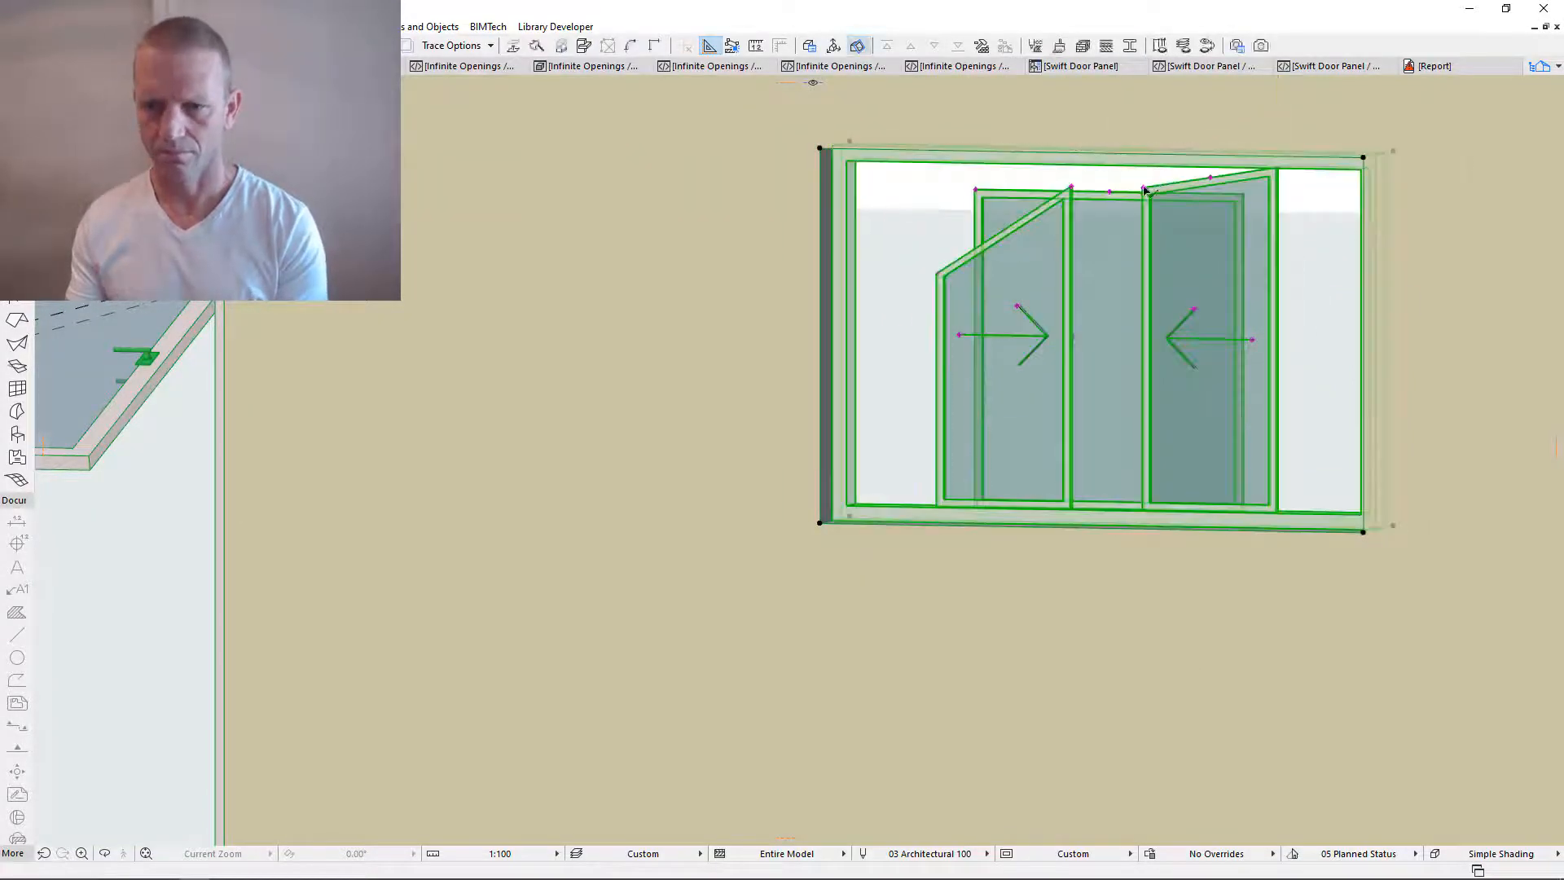
left_click(1144, 188)
left_click(1144, 167)
left_click(1071, 187)
left_click(1071, 166)
left_click(939, 273)
left_click(937, 163)
- Raise both top corners of the fixed centre panel to the window's frame head
left_click(976, 189)
left_click(976, 163)
left_click(1244, 194)
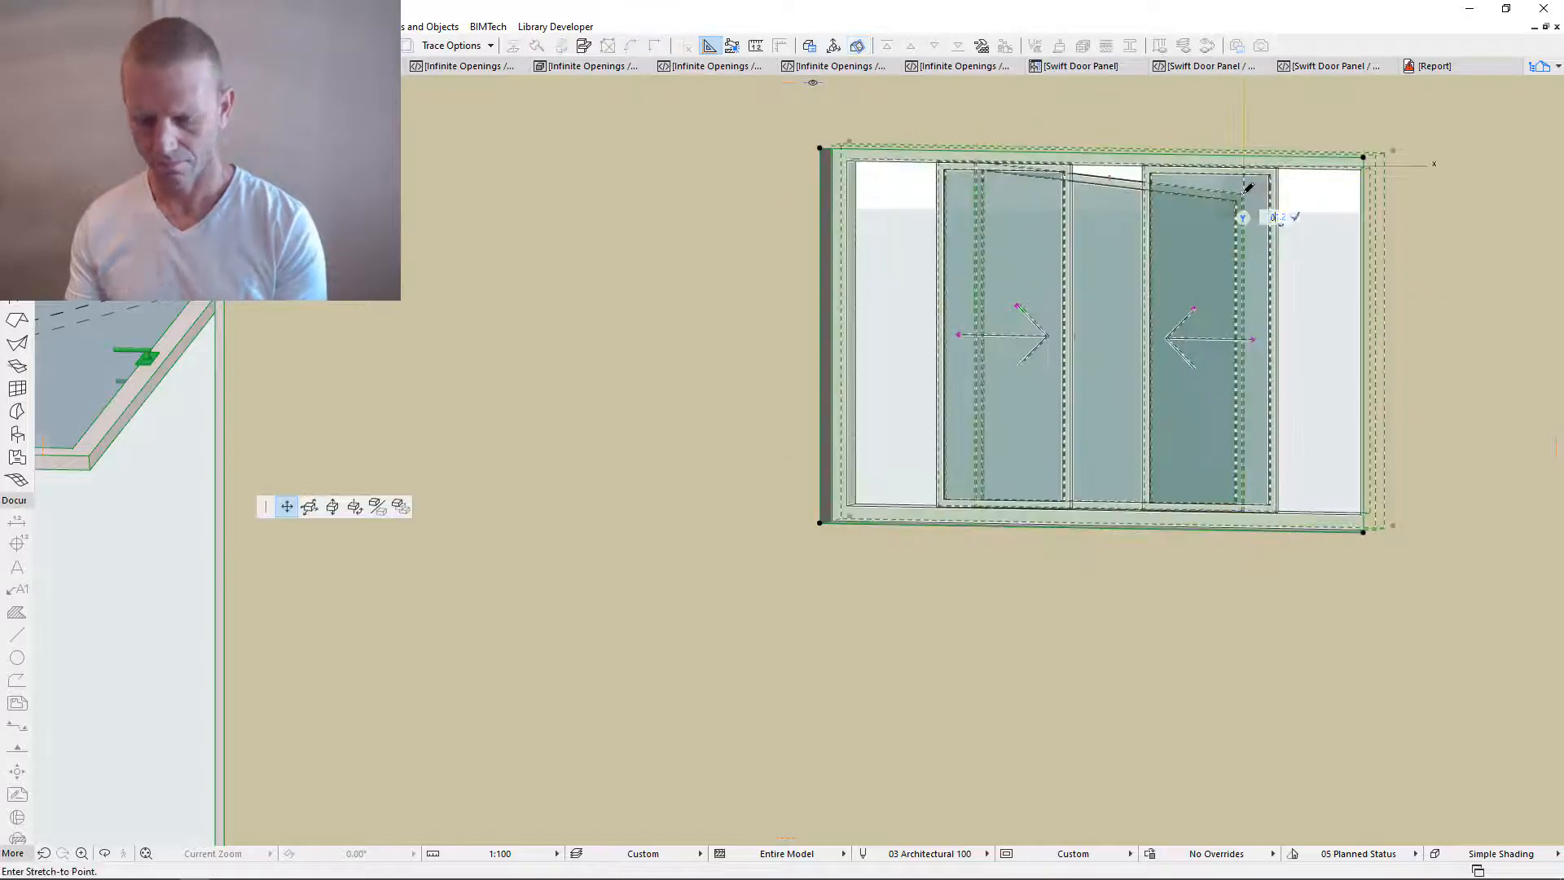
left_click(1244, 168)
- Slide the window's two side panels outward until they are closed against the frame jambs
left_click(1072, 334)
left_click(981, 335)
middle_click_drag(1204, 260, 991, 296)
scroll(912, 396, "up", 2)
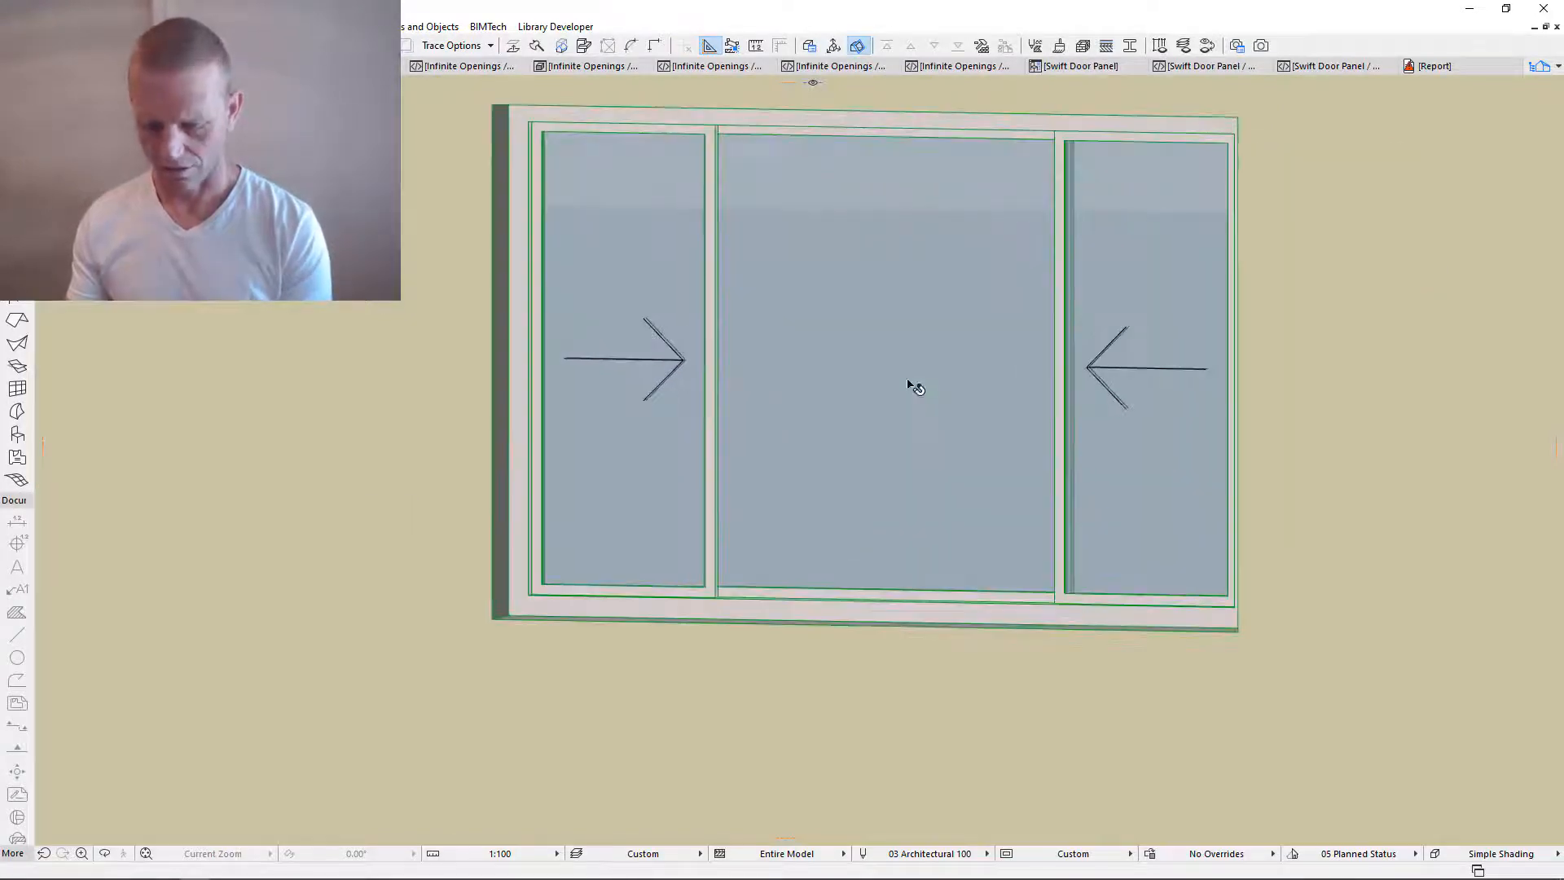
key("Escape")
mouse_move(910, 397)
middle_mouse_down("shift")
mouse_move(964, 392)
mouse_move(928, 420)
middle_mouse_up("shift")
scroll(1194, 363, "down", 3)
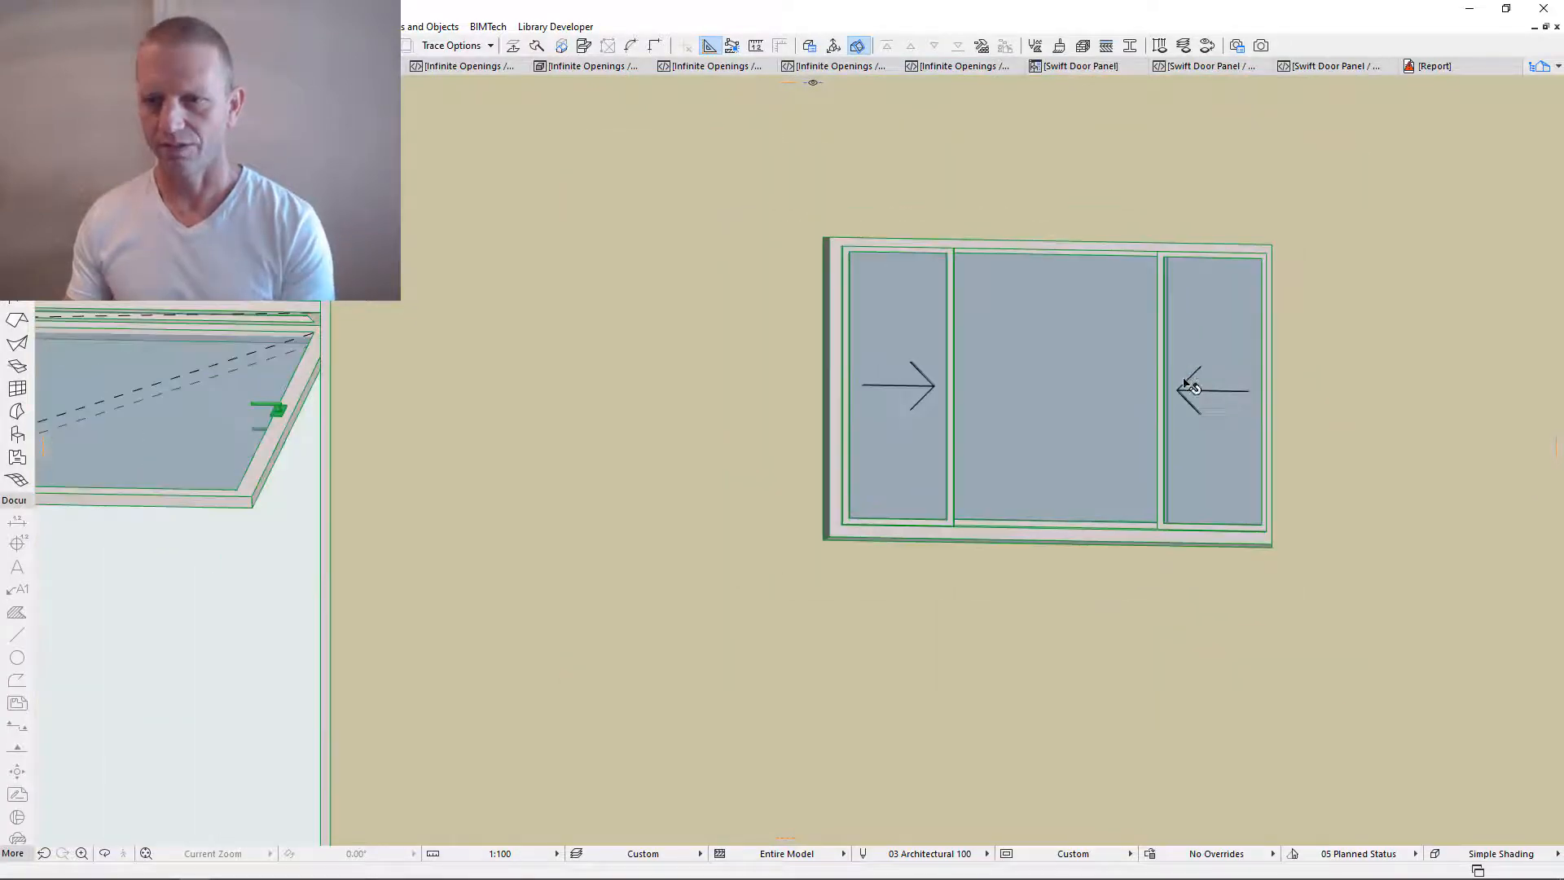
- Change the sliding window's frame shape to Polygon
double_click(1217, 357)
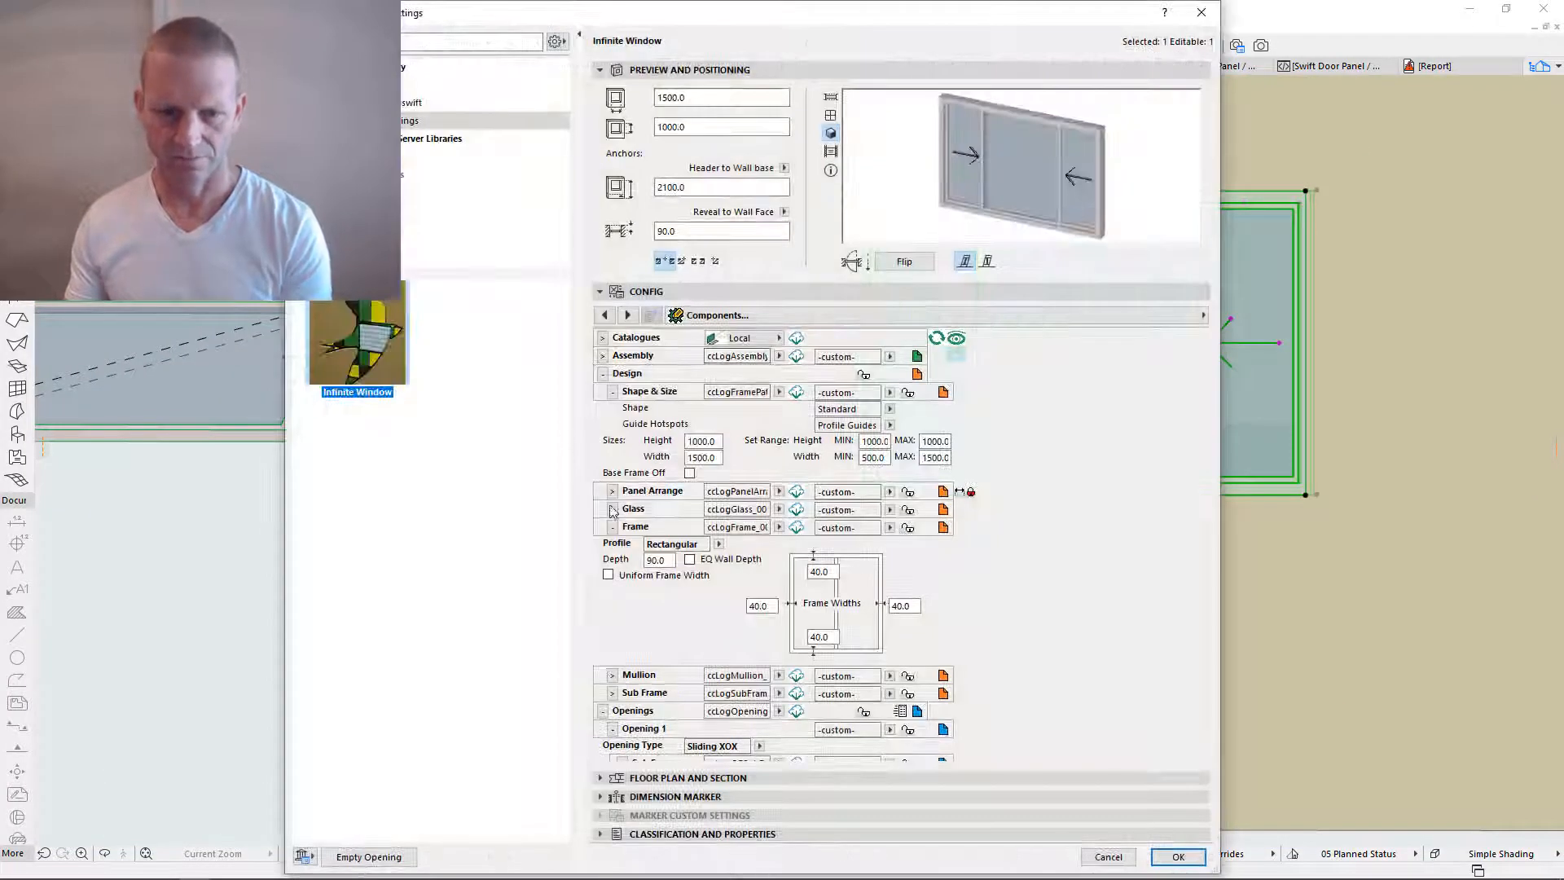
left_click(892, 410)
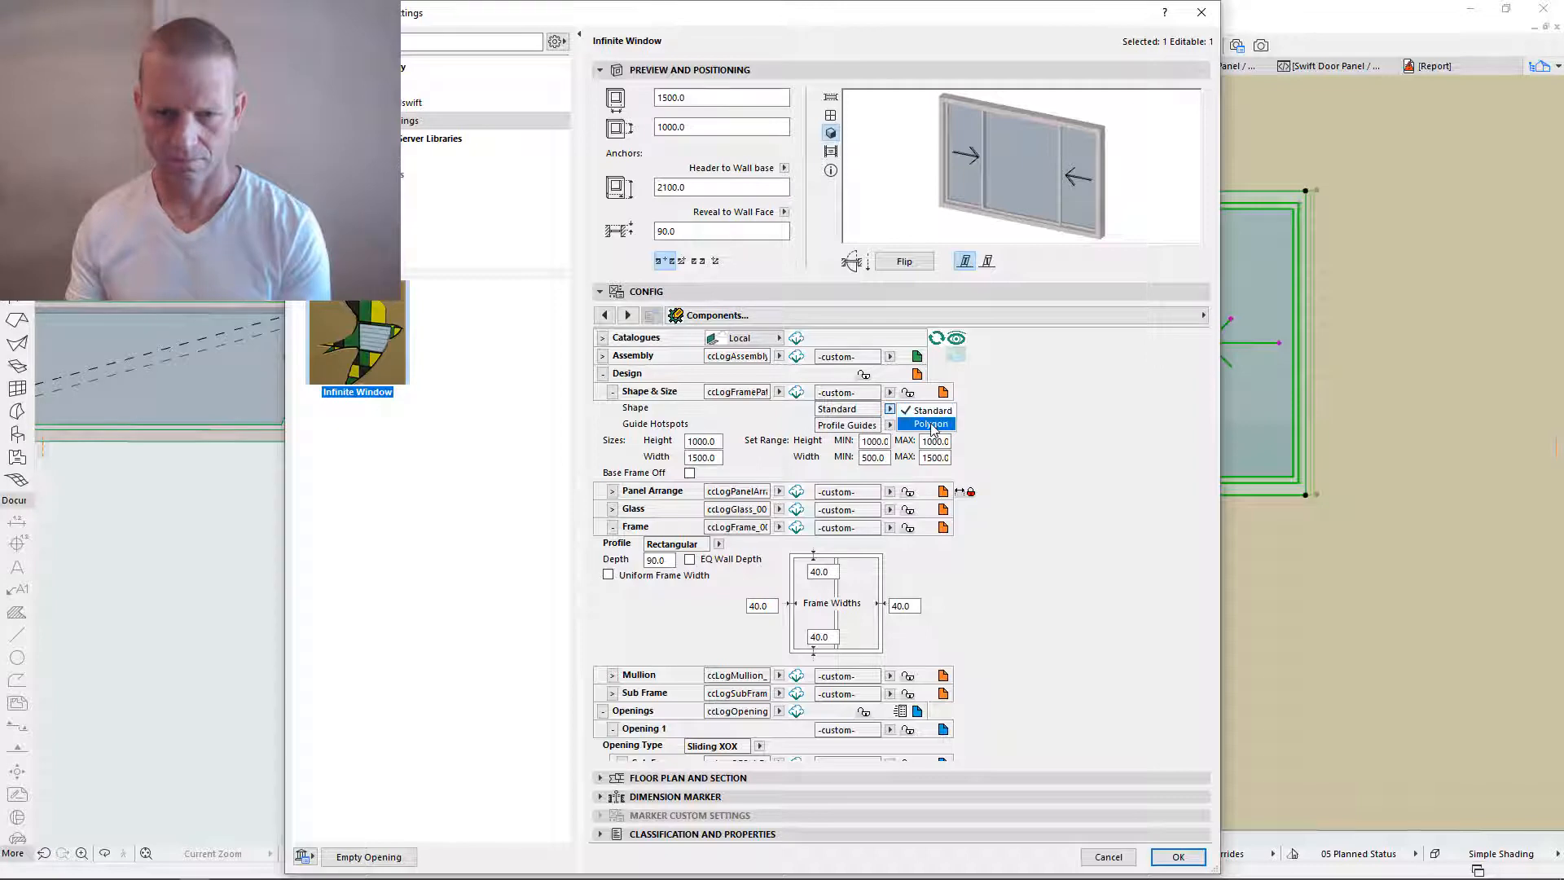
left_click(932, 425)
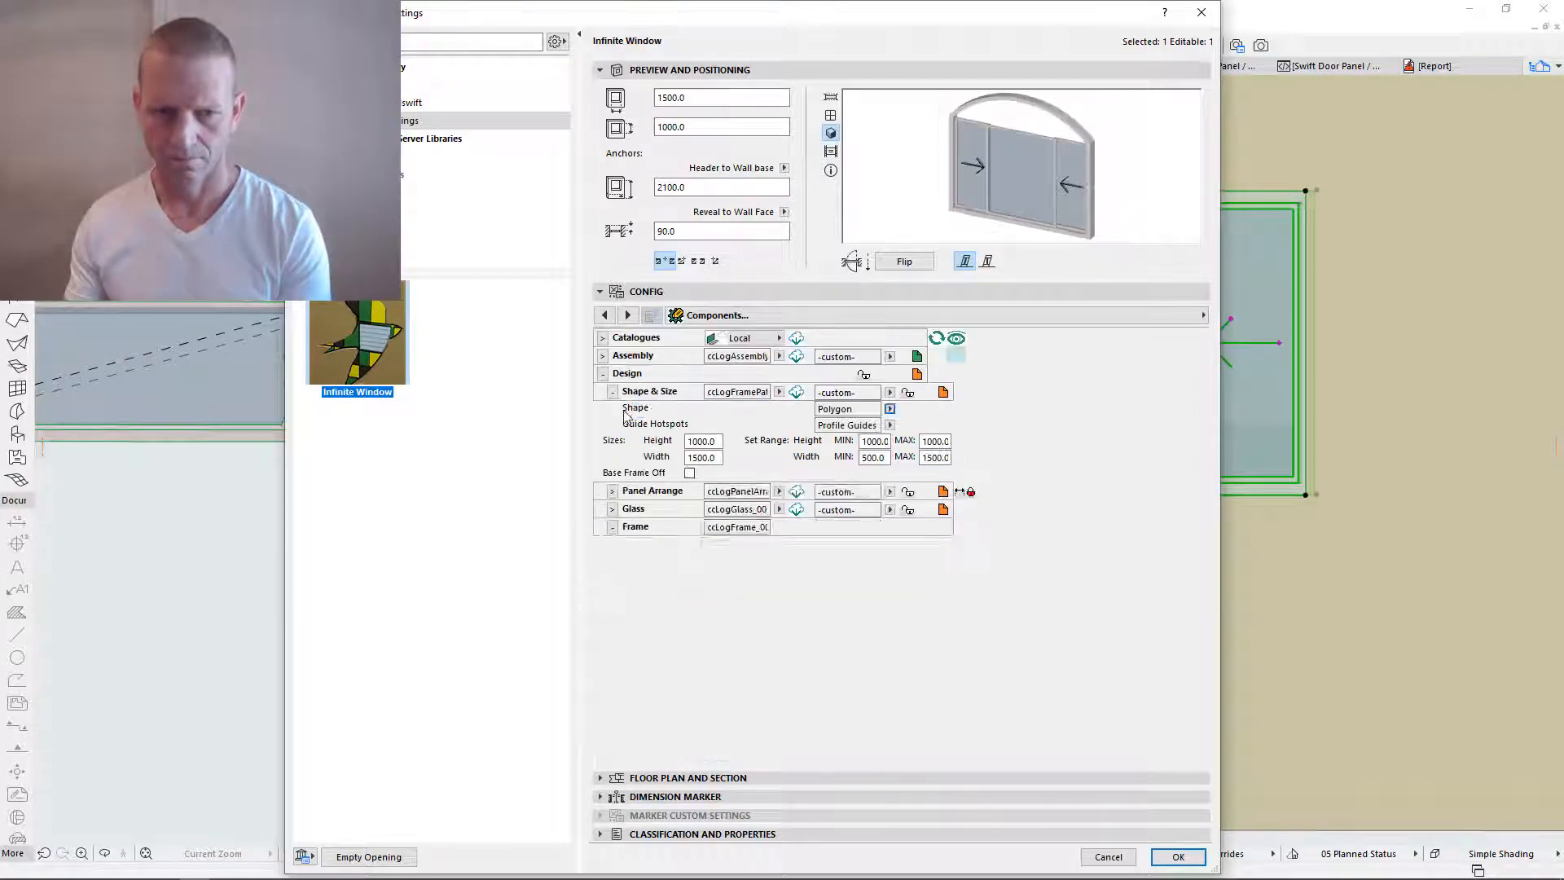
key("Return")
- Flatten the window frame's curved head and lower its top right corner to form a raked top
left_click(1088, 99)
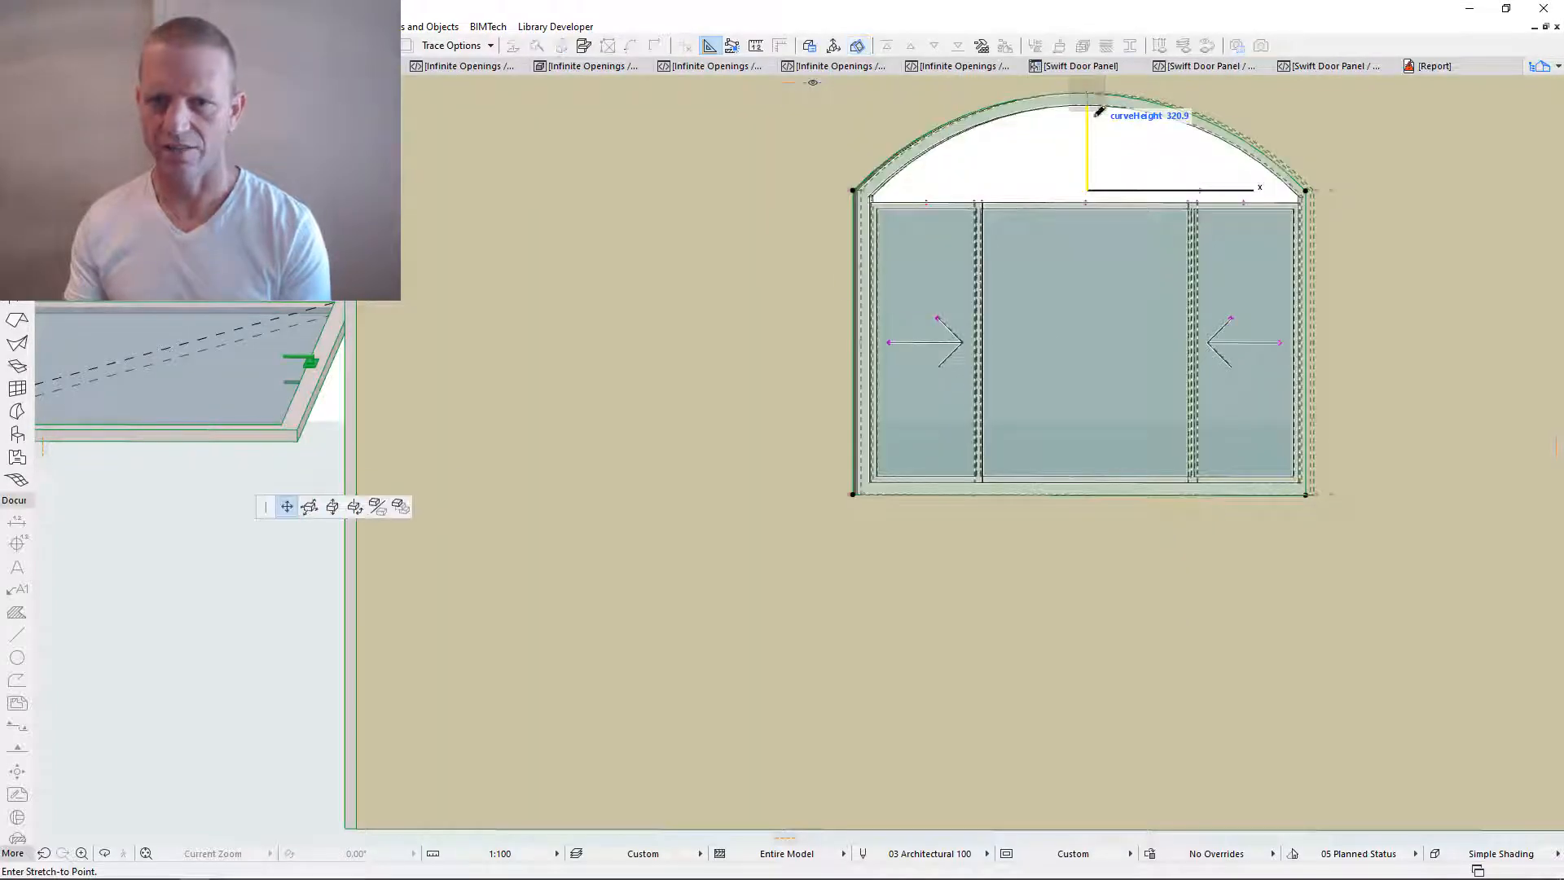
left_click(1092, 193)
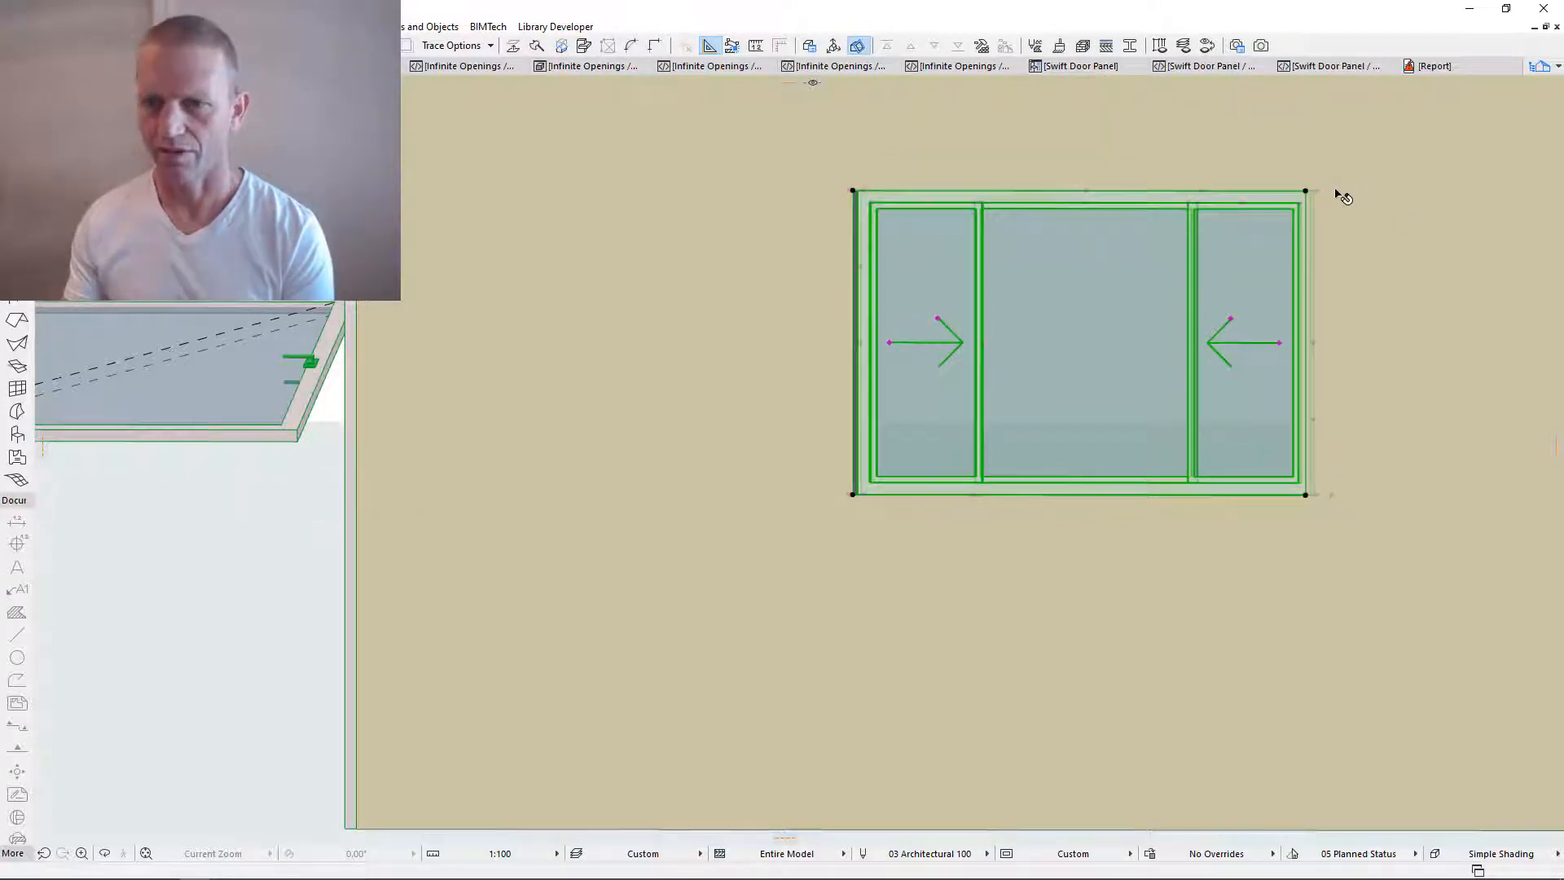
left_click(1331, 192)
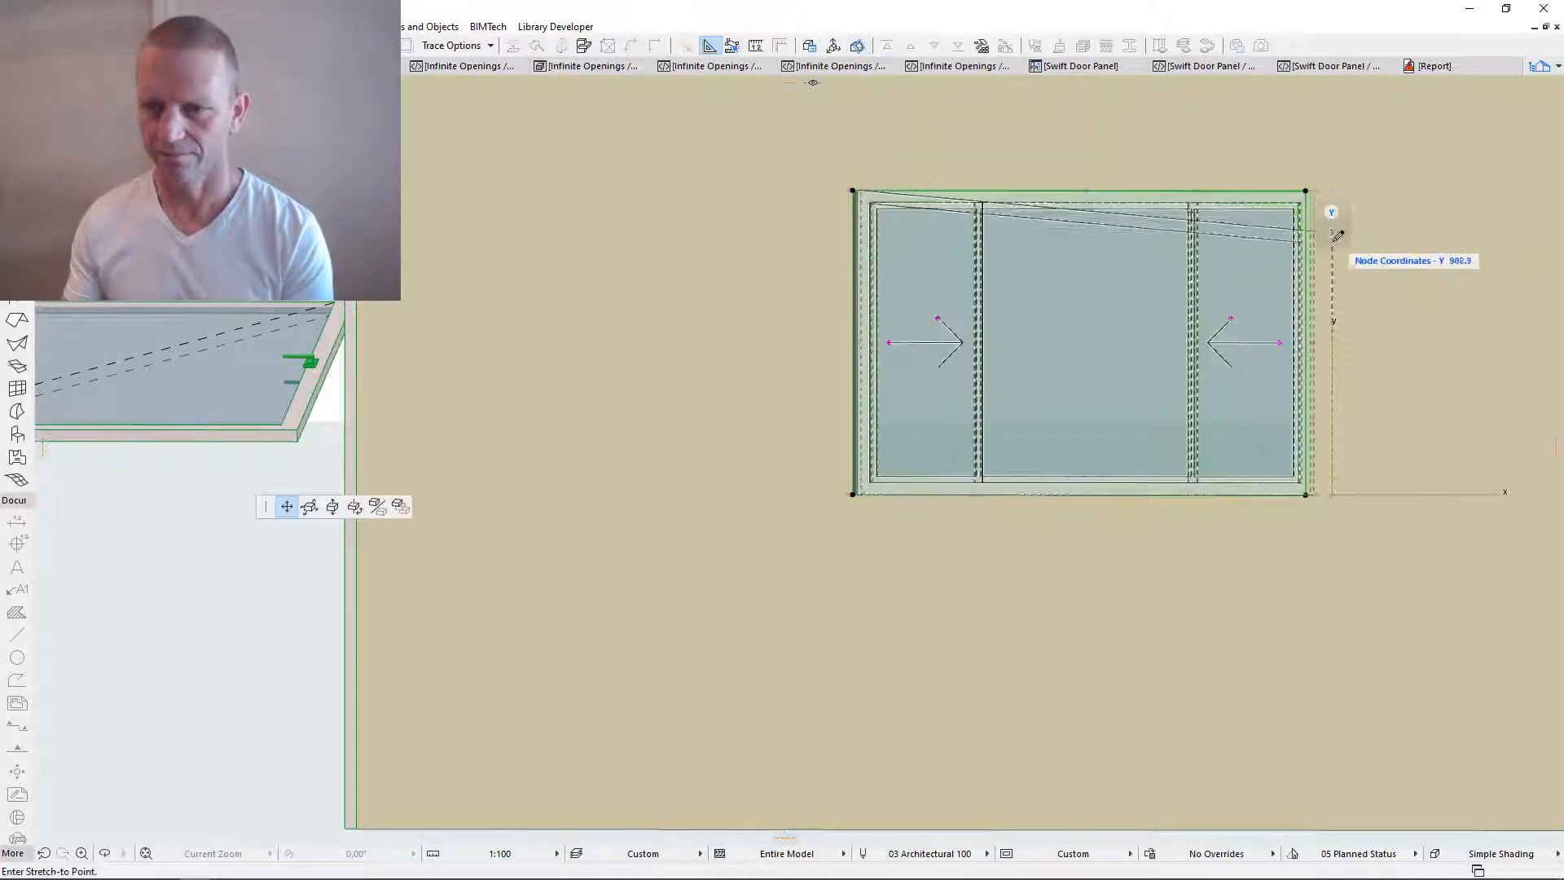
left_click(1340, 294)
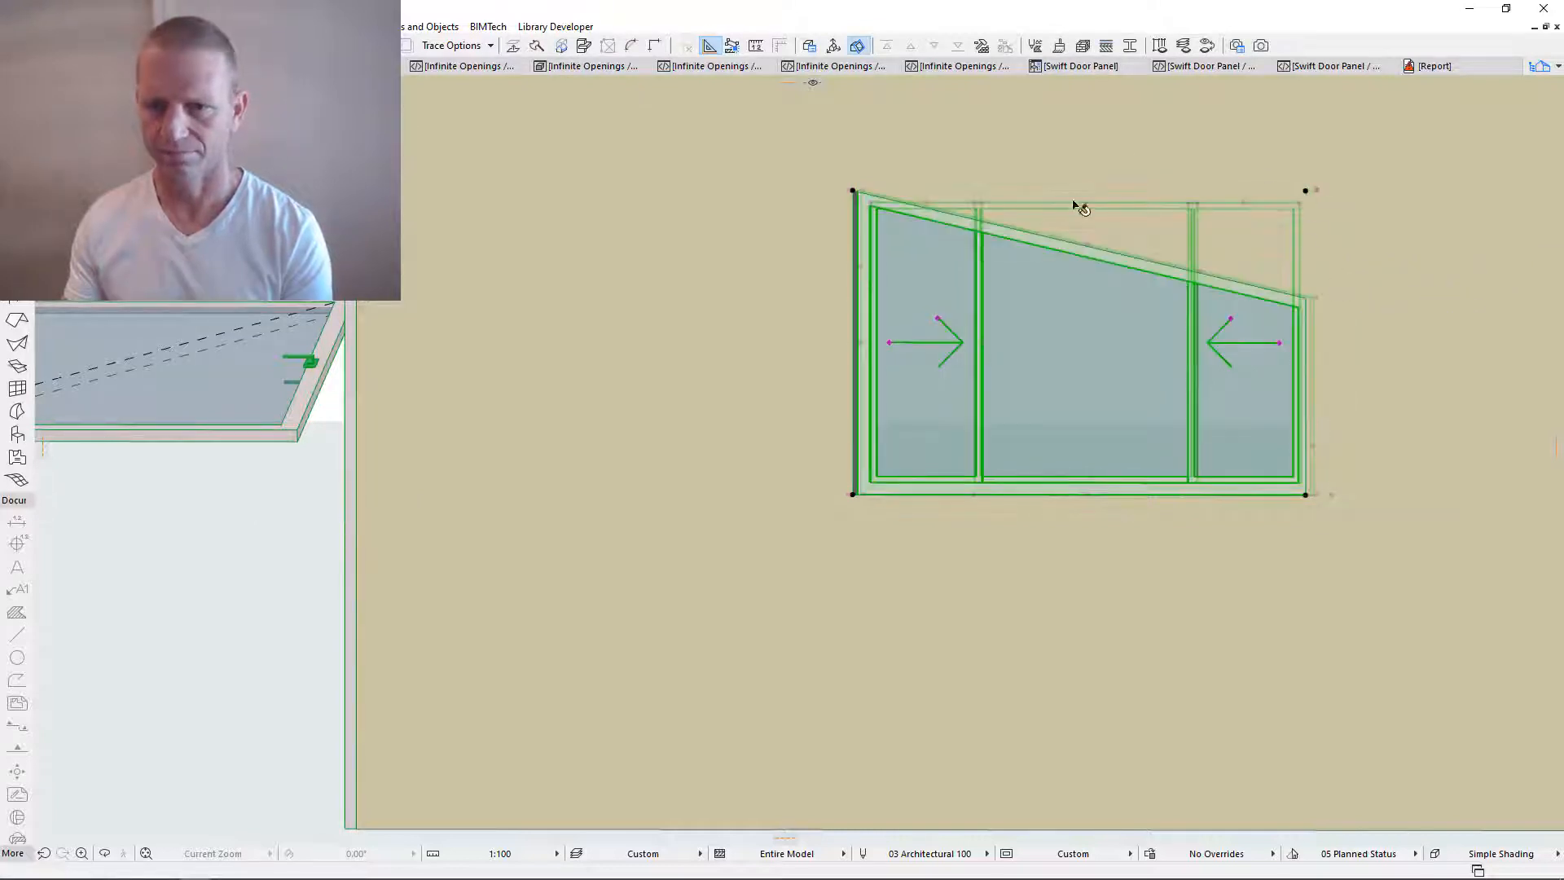
scroll(1033, 321, "up", 2)
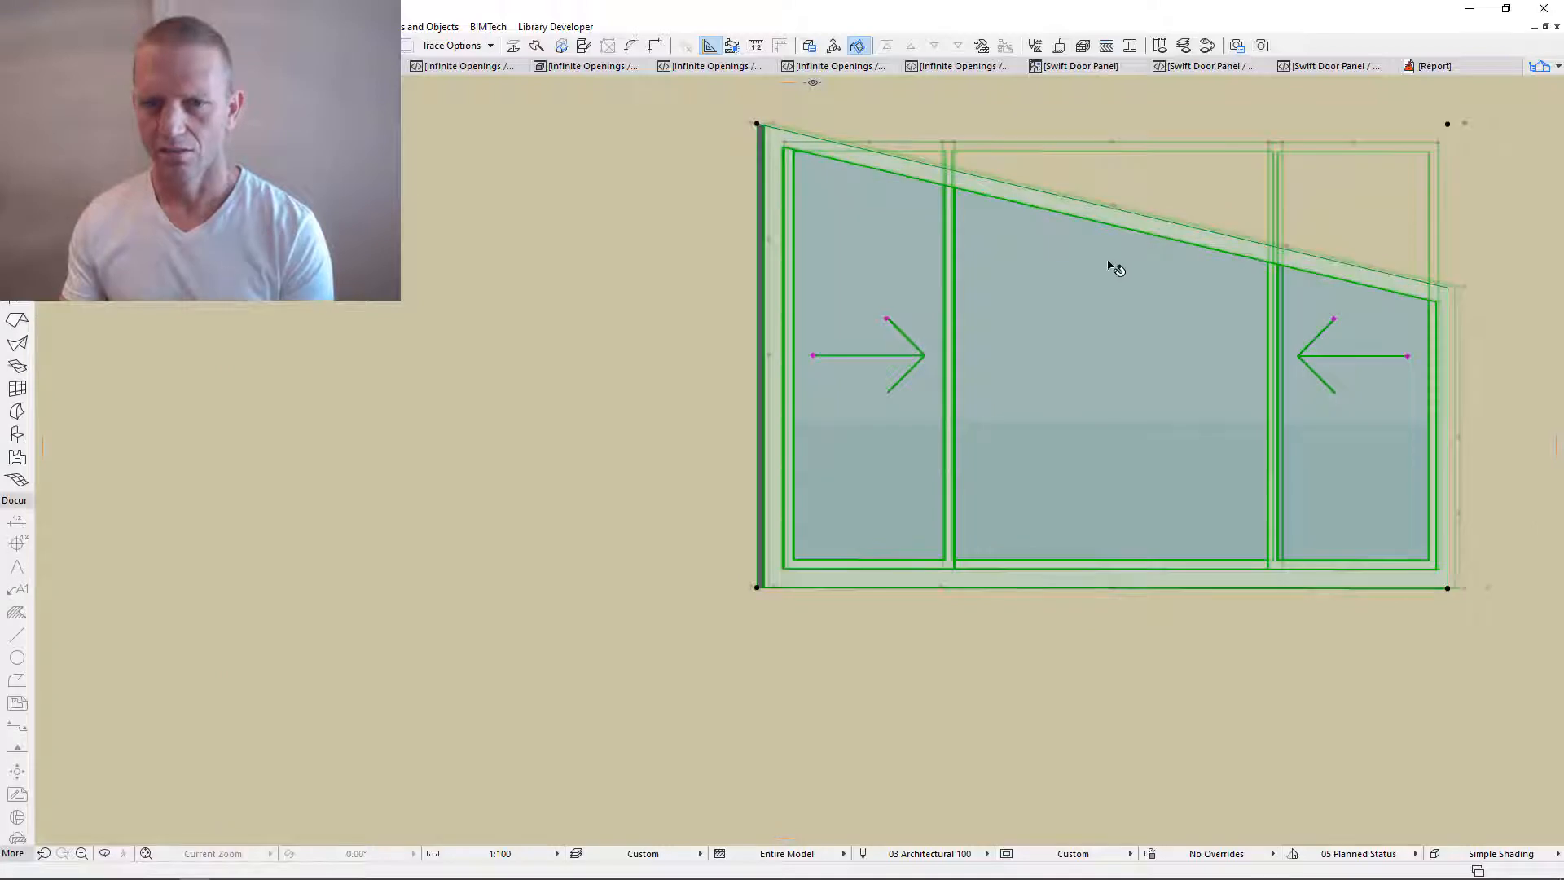
- Move the left sliding panel's two top corners onto the raked frame head so its top follows the slope
scroll(932, 177, "up", 3)
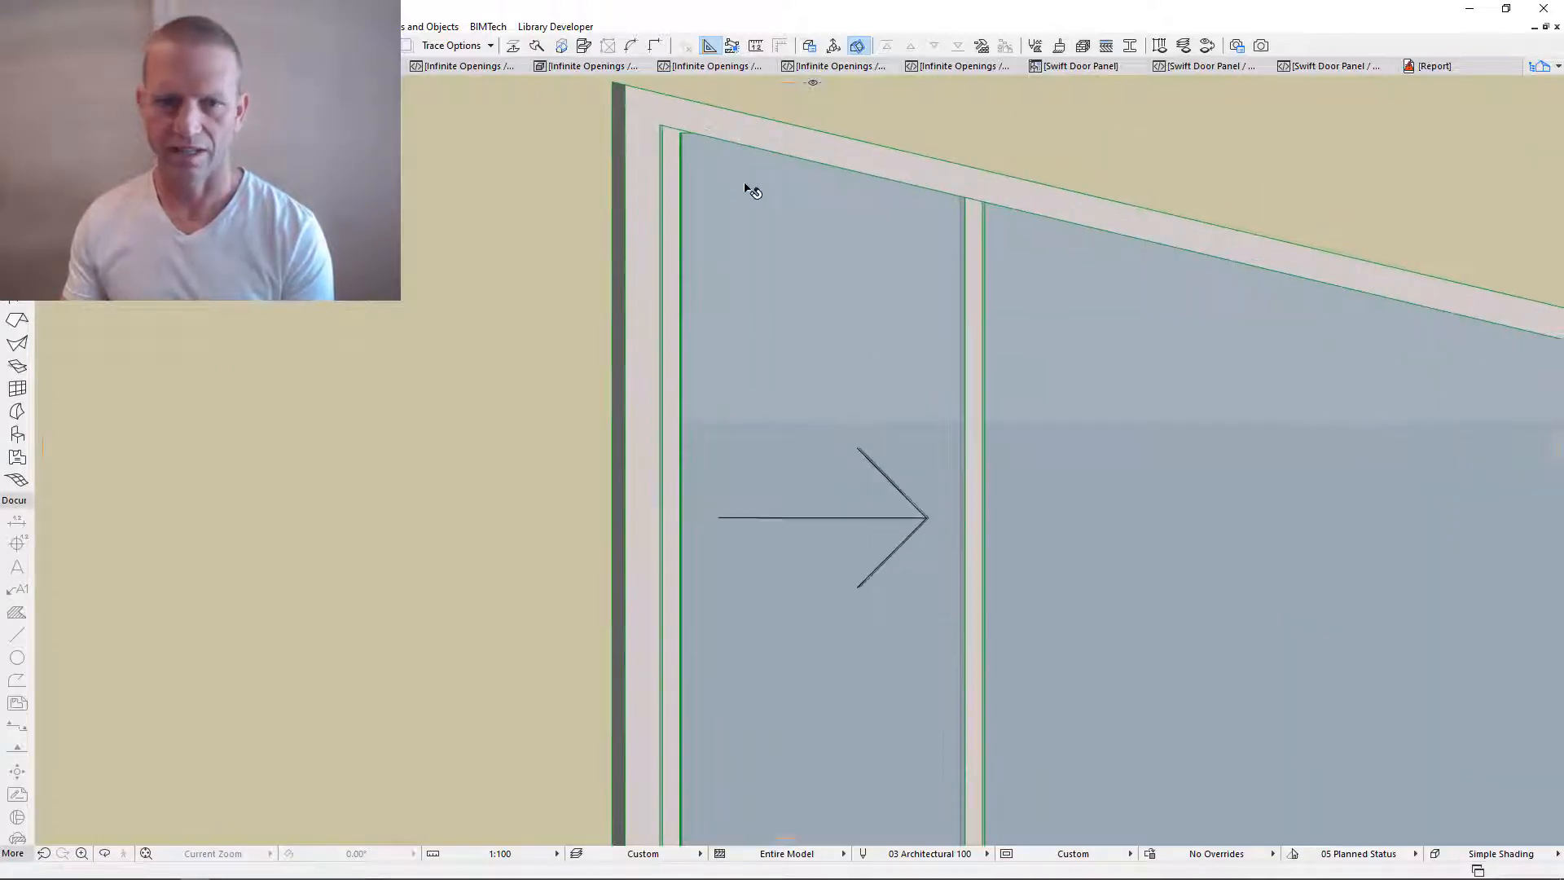
scroll(894, 161, "down", 2)
left_click(941, 186)
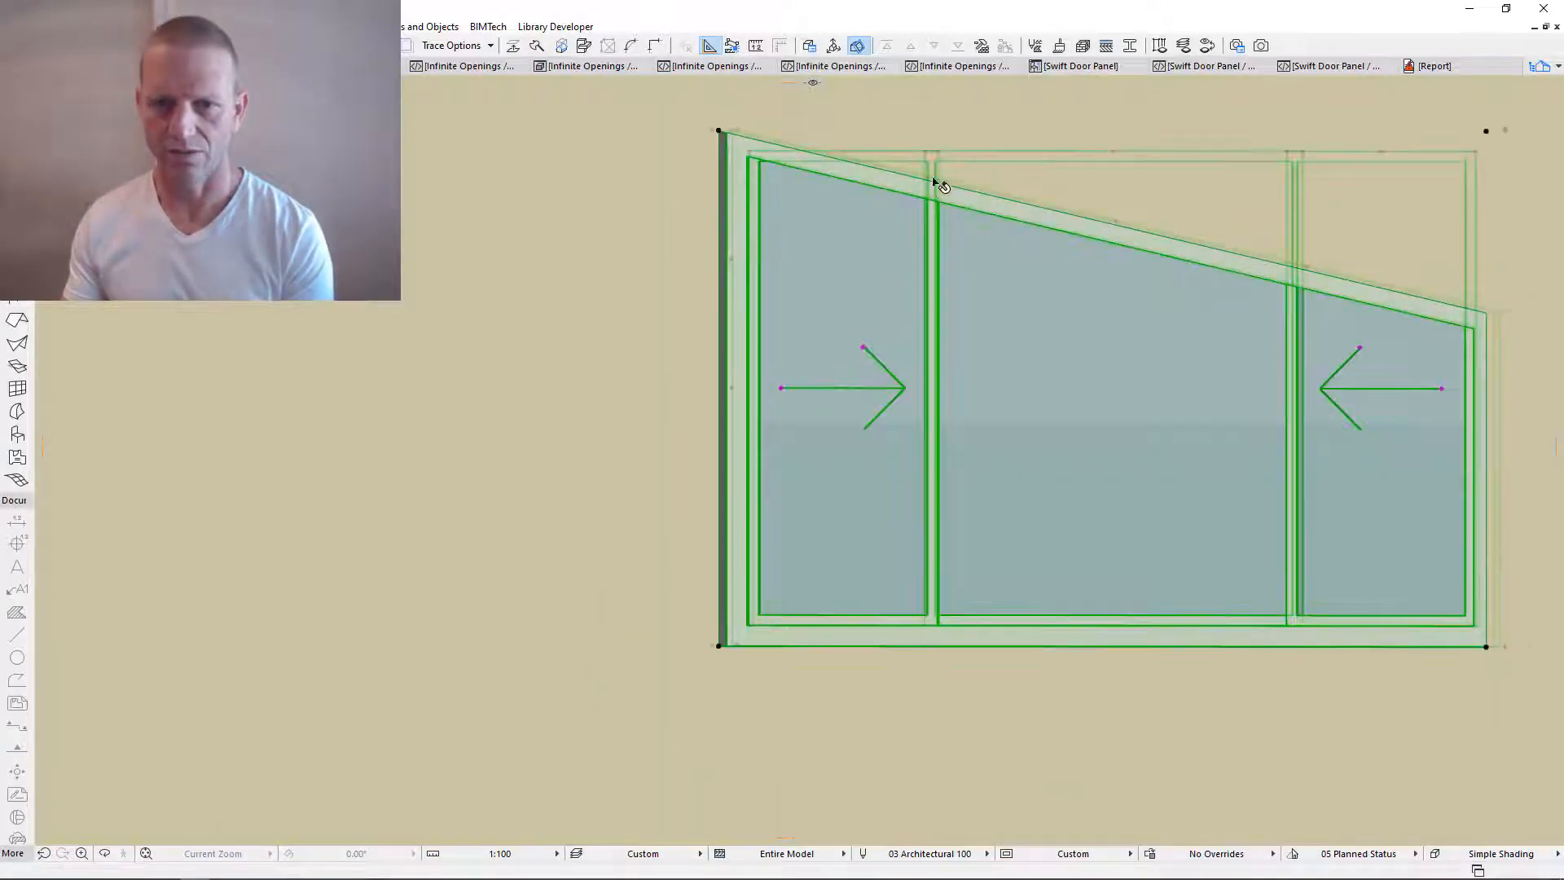
scroll(744, 160, "up", 4)
left_click(748, 148)
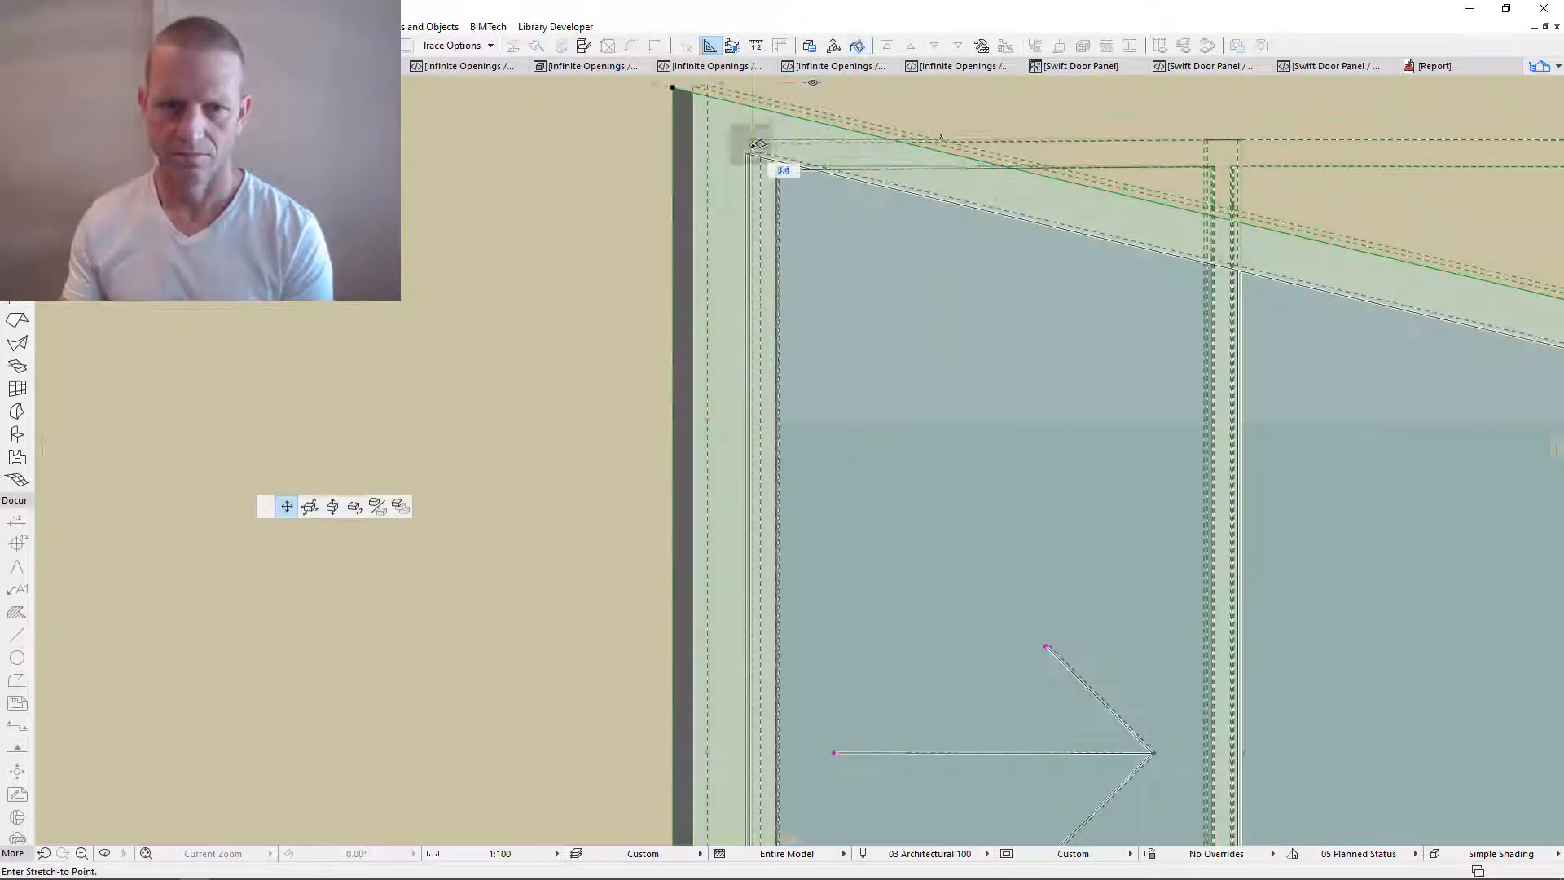
left_click(744, 158)
left_click(1239, 255)
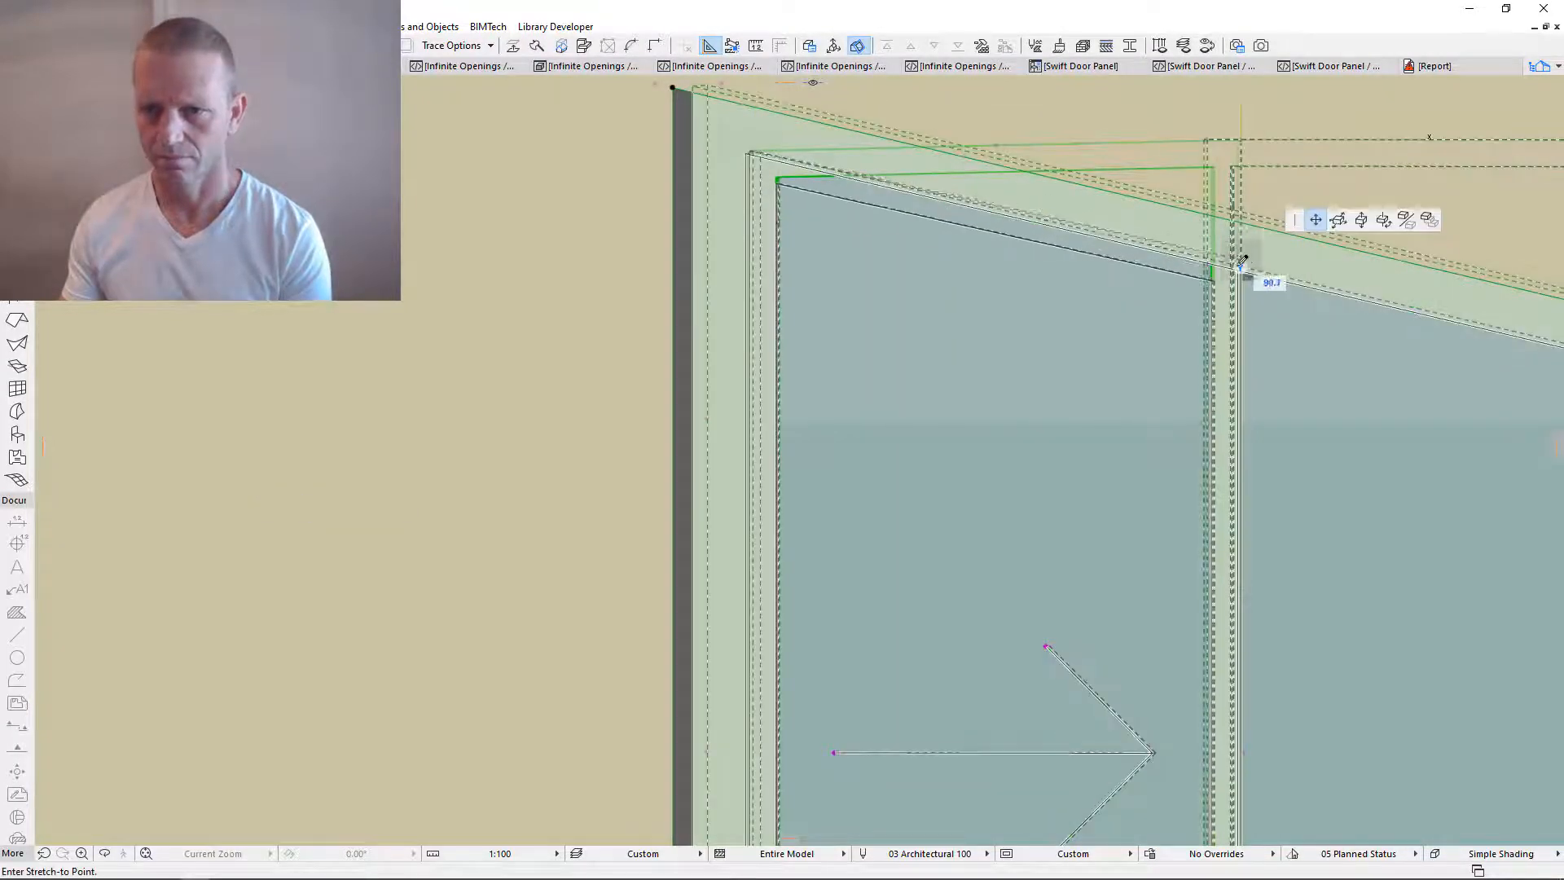
left_click(1240, 261)
- Lower the fixed centre panel's two top corners onto the raked frame head
left_click(1208, 140)
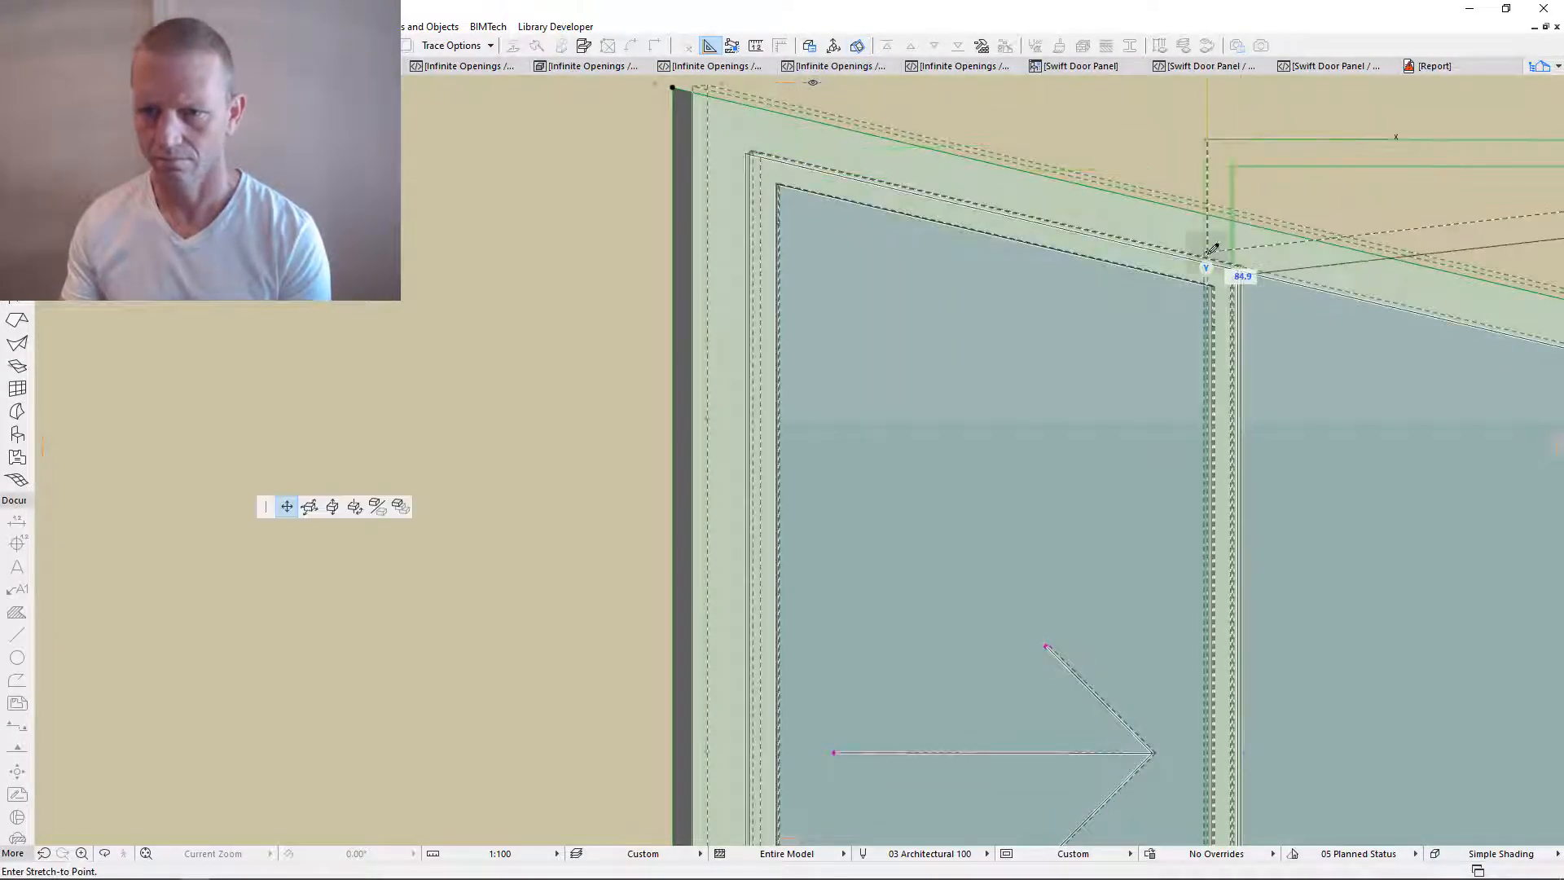
scroll(1211, 253, "down", 4)
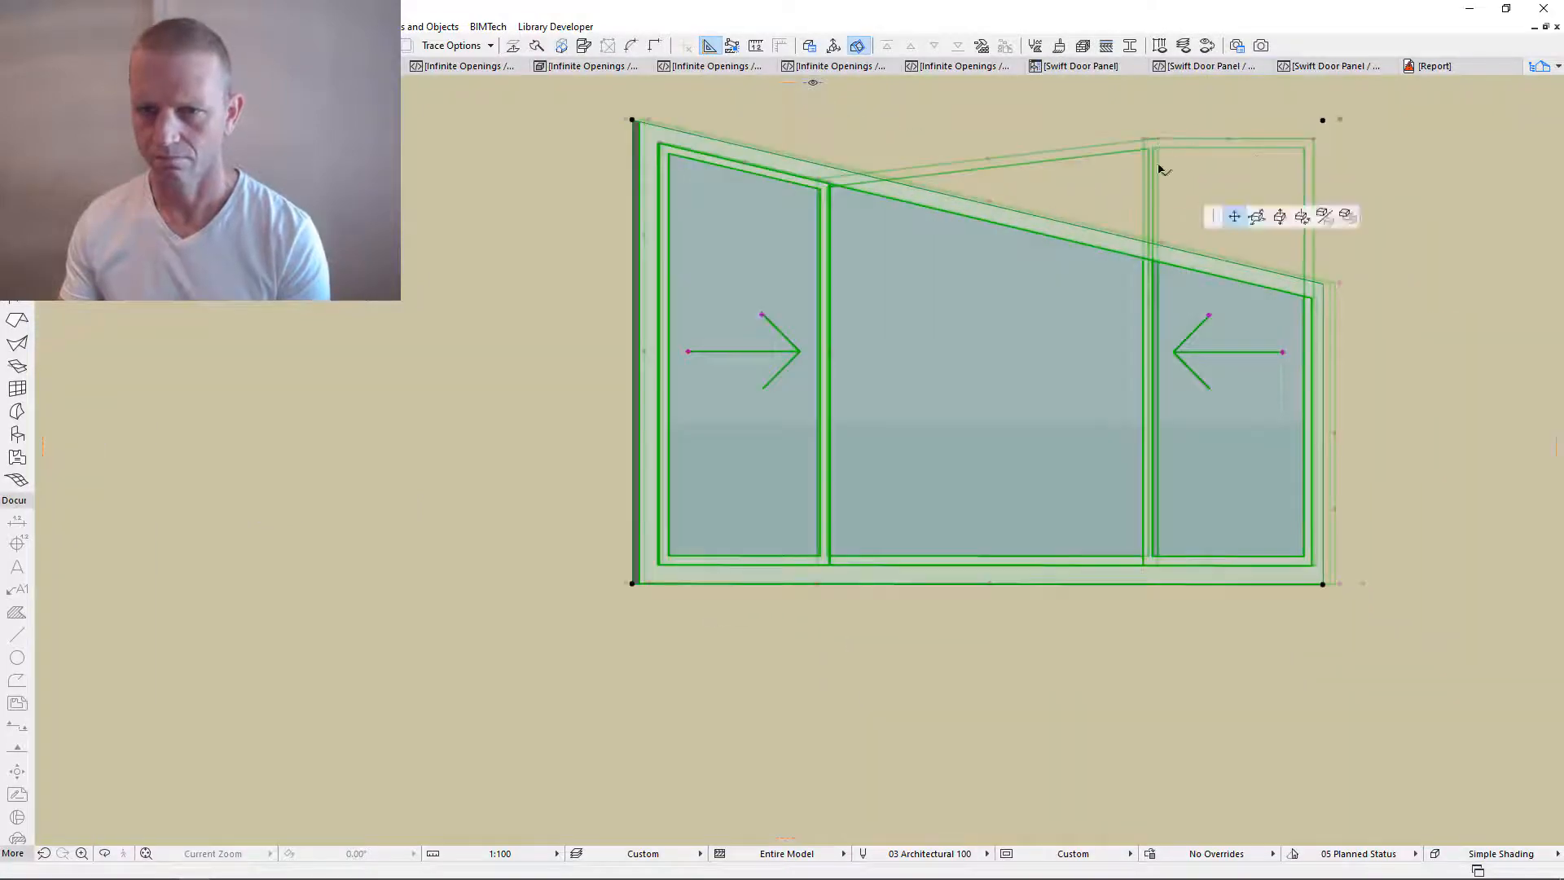
scroll(1163, 164, "up", 4)
scroll(1138, 256, "up", 1)
left_click(1144, 264)
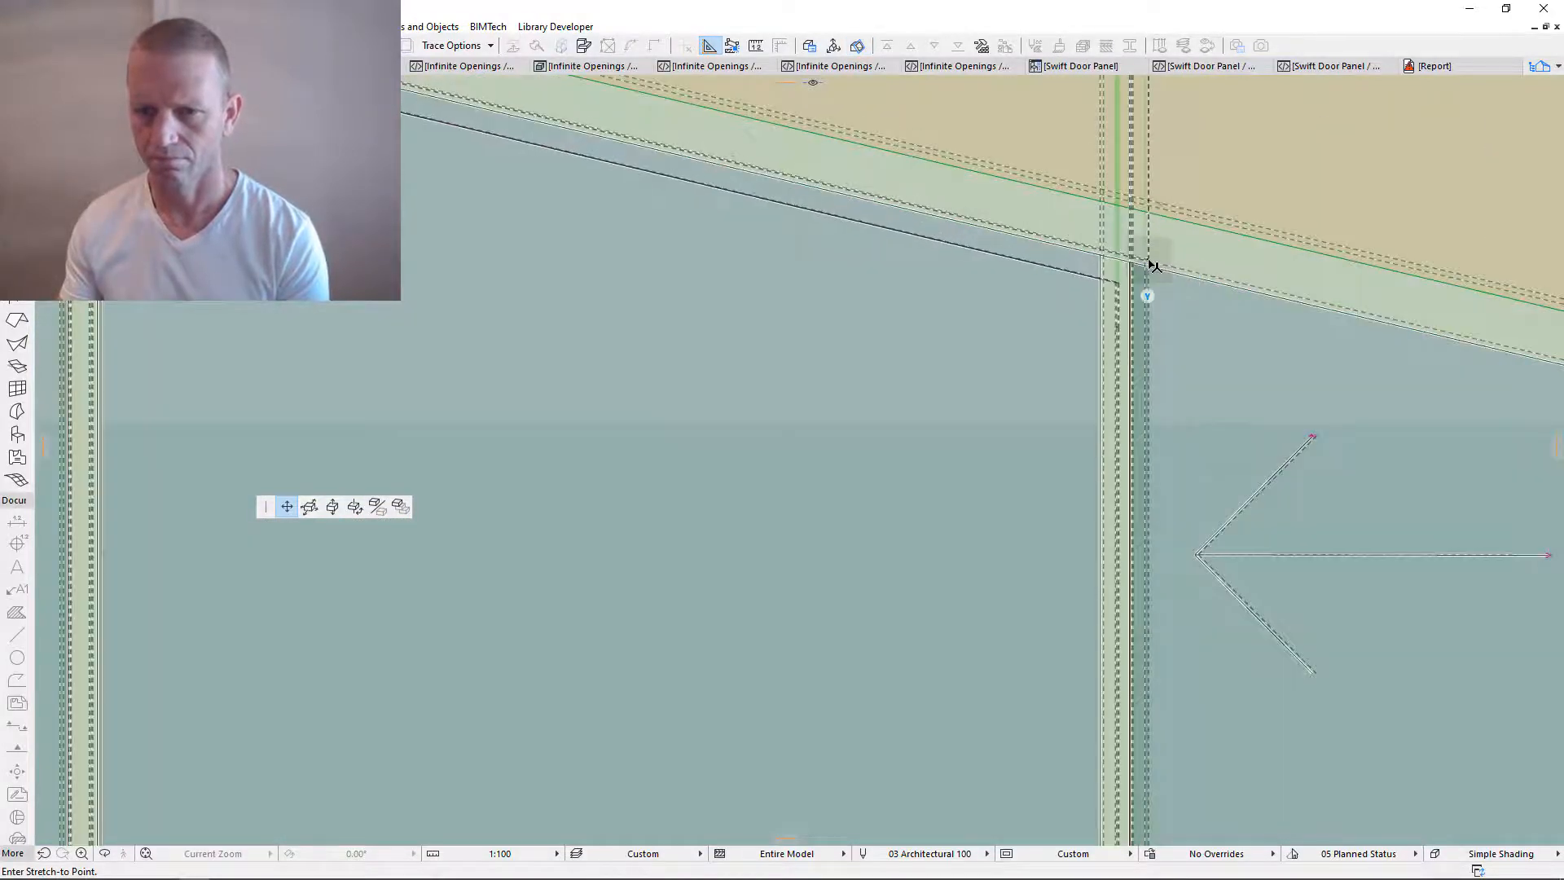
- Lower the right sliding panel's two top corners onto the raked frame head
scroll(1139, 244, "down", 2)
left_click(1112, 78)
scroll(1116, 257, "up", 2)
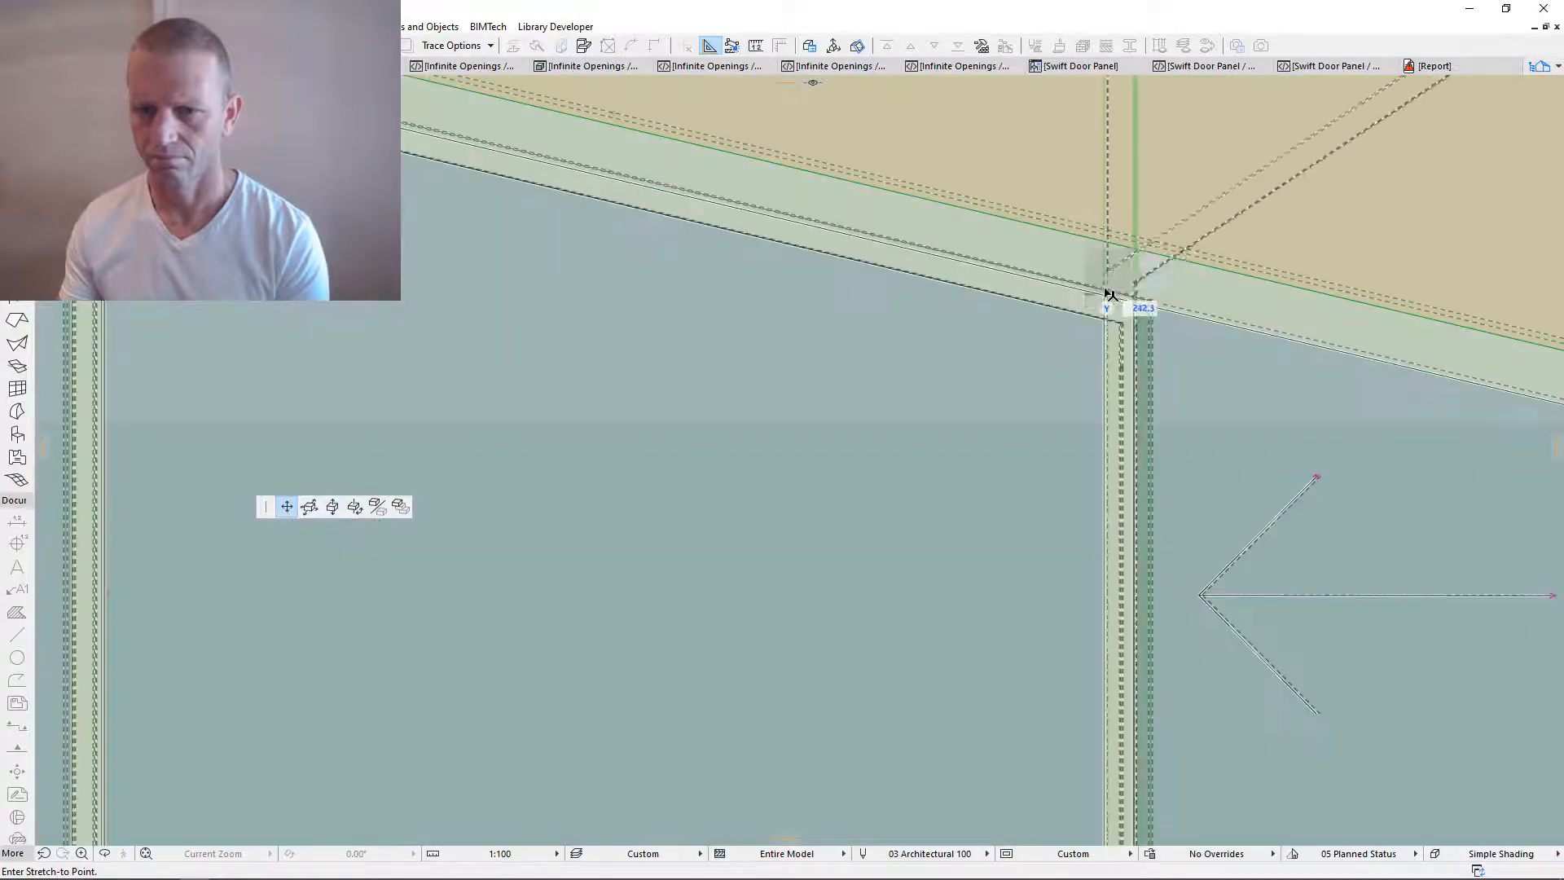
left_click(1104, 298)
scroll(1075, 295, "down", 2)
scroll(1067, 293, "down", 2)
left_click(1262, 344)
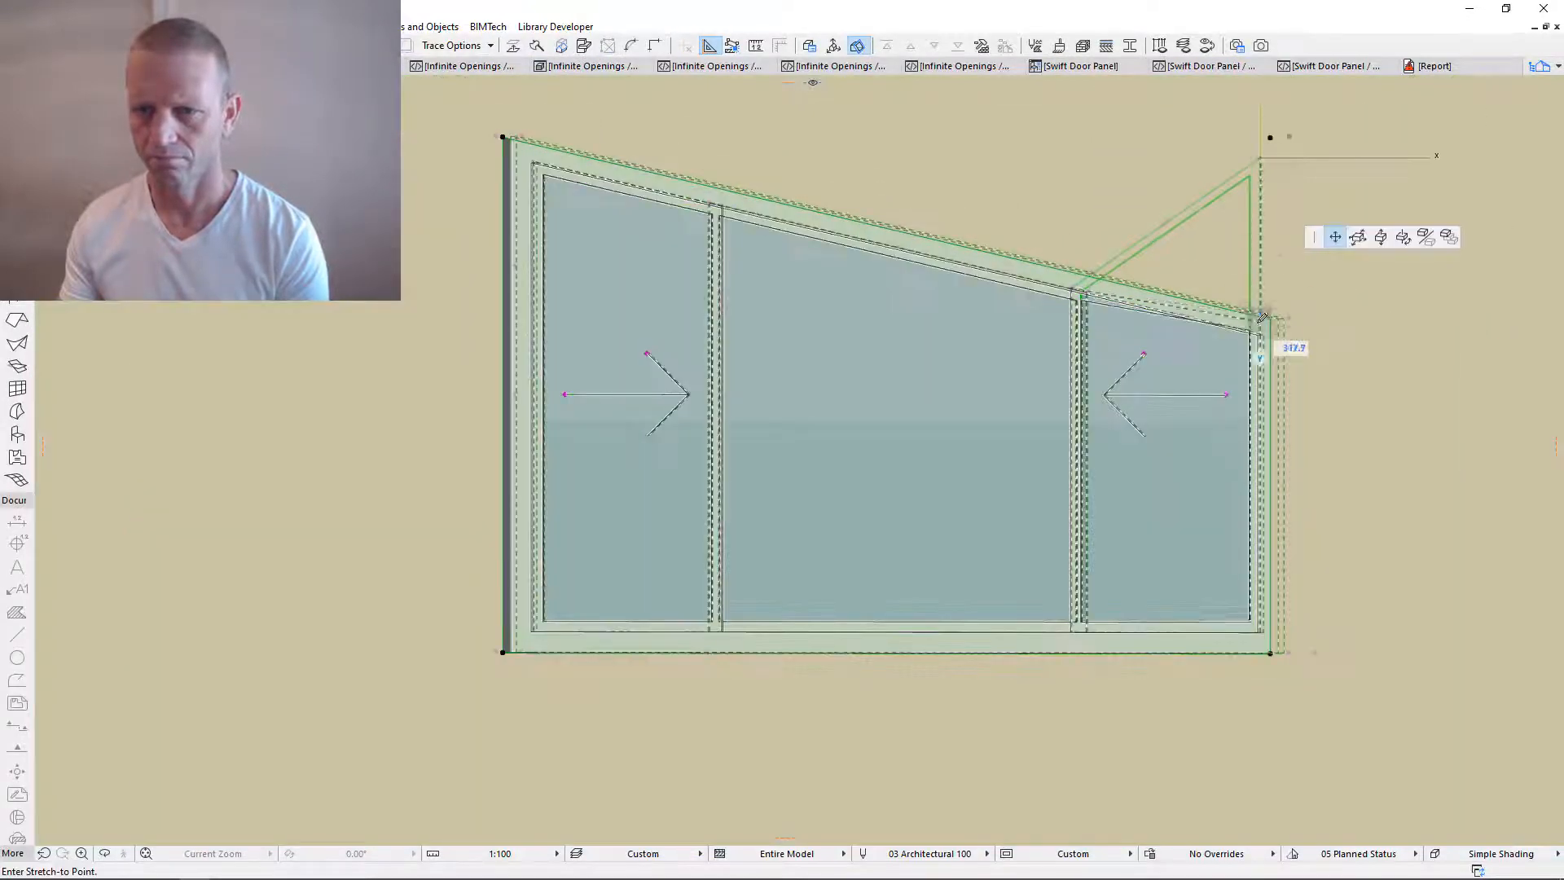
scroll(1255, 334, "up", 2)
left_click(1260, 330)
scroll(1319, 238, "down", 2)
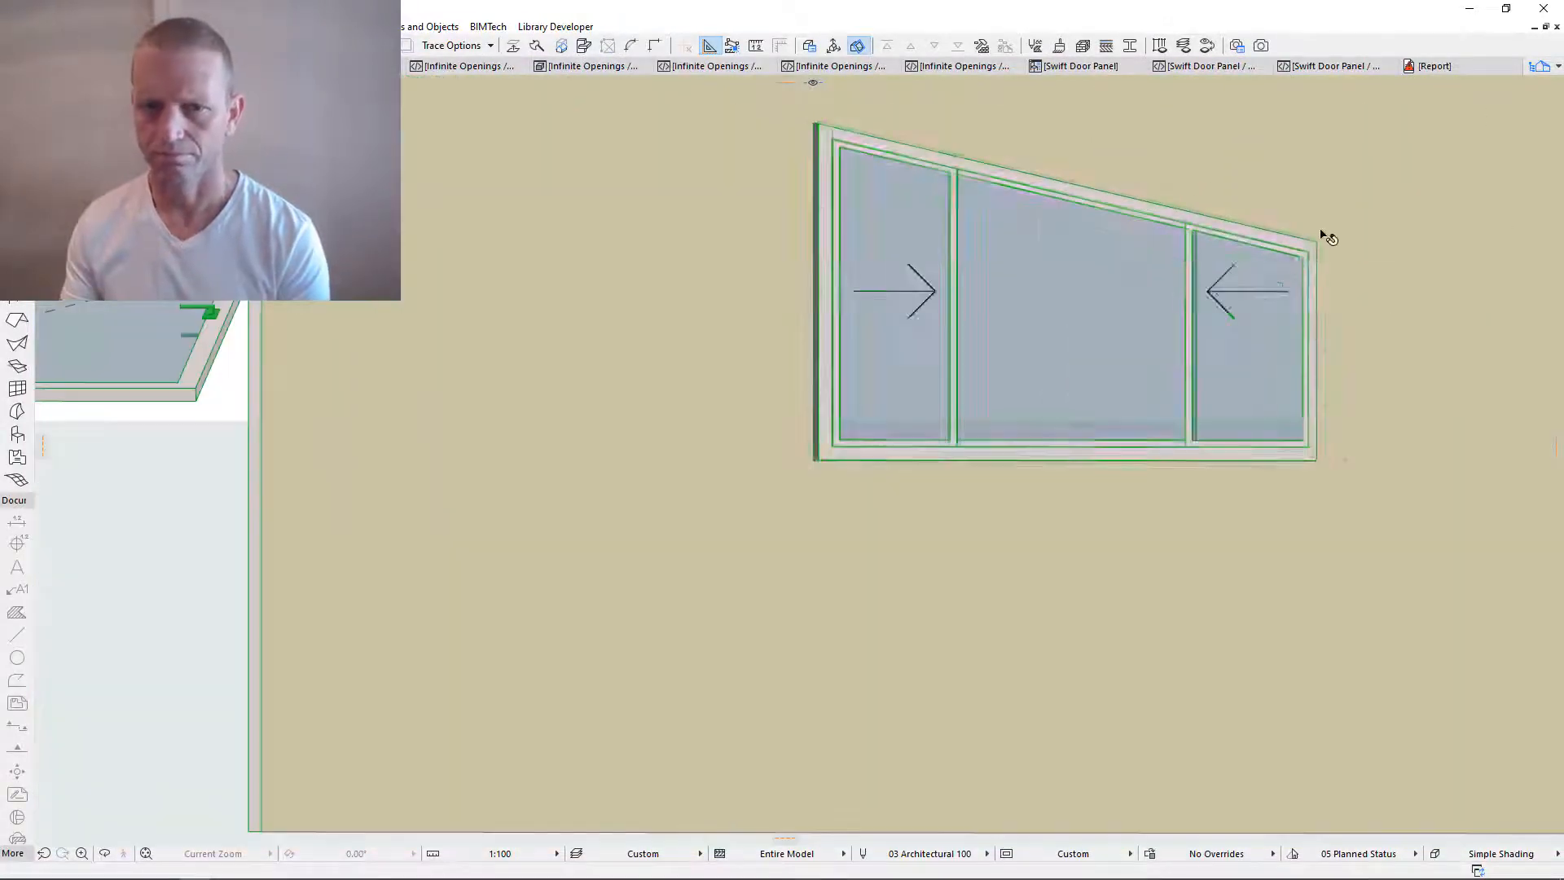
- Slide the window's two side panels inward over the centre panel to about 63 percent open
scroll(968, 444, "up", 1)
scroll(1263, 298, "up", 1)
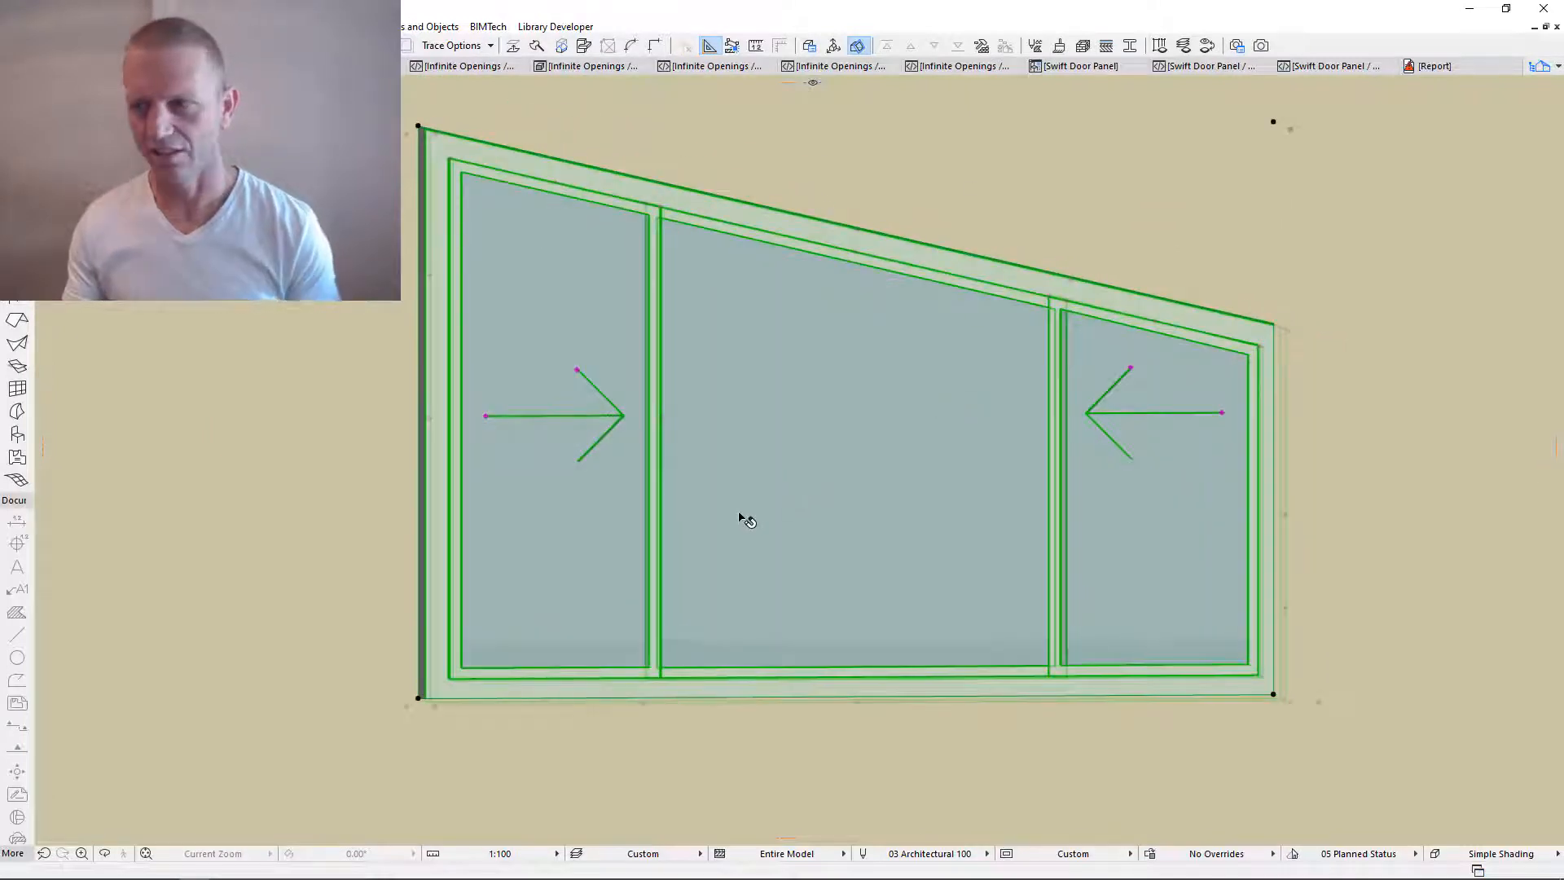
left_click(662, 420)
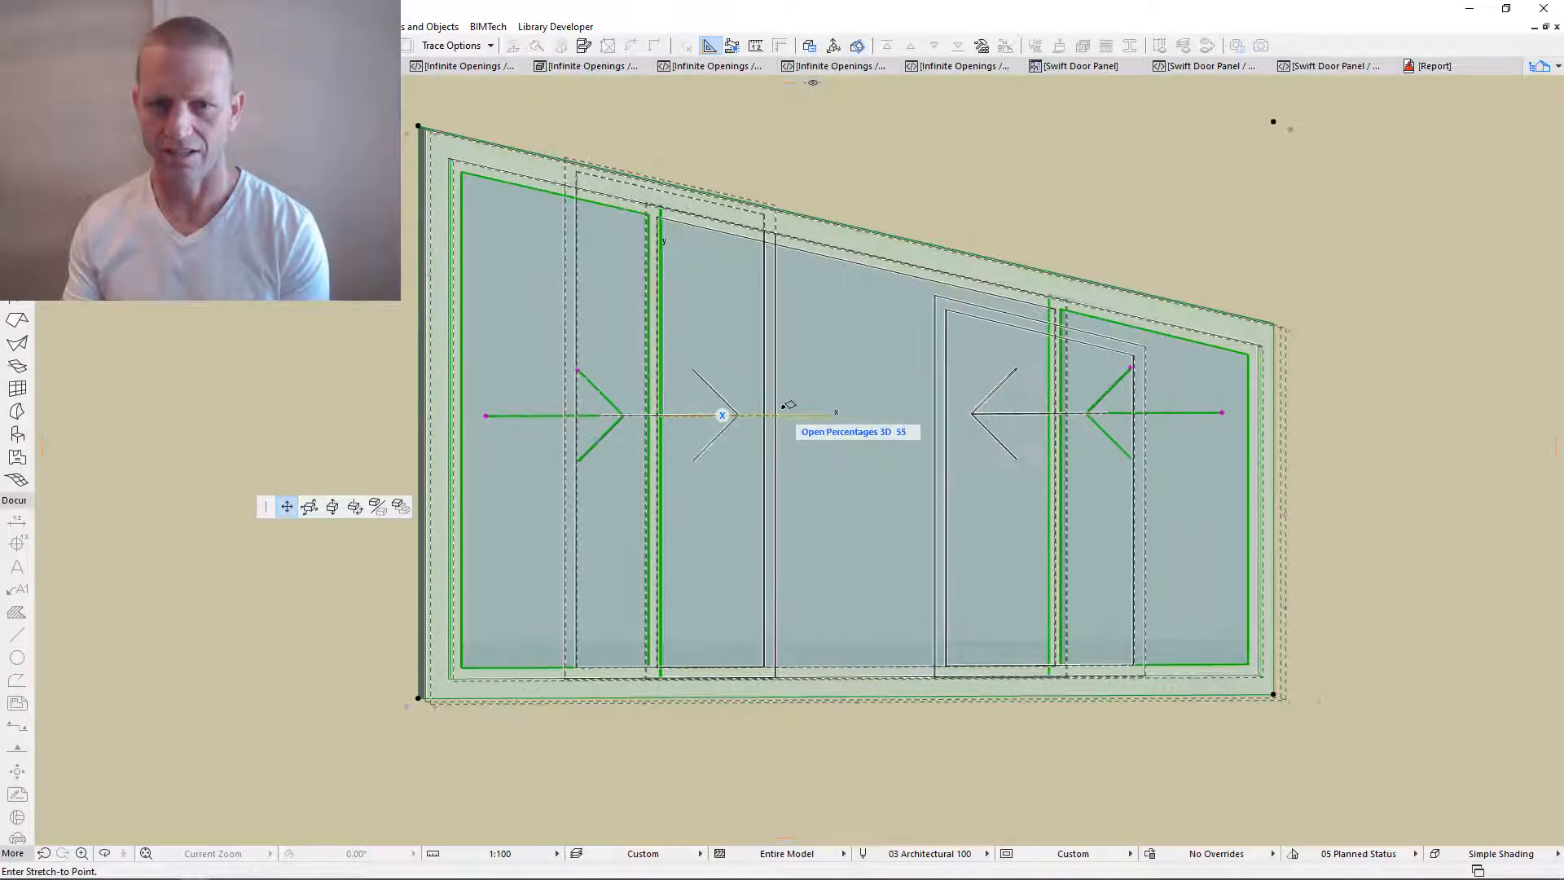
left_click(811, 412)
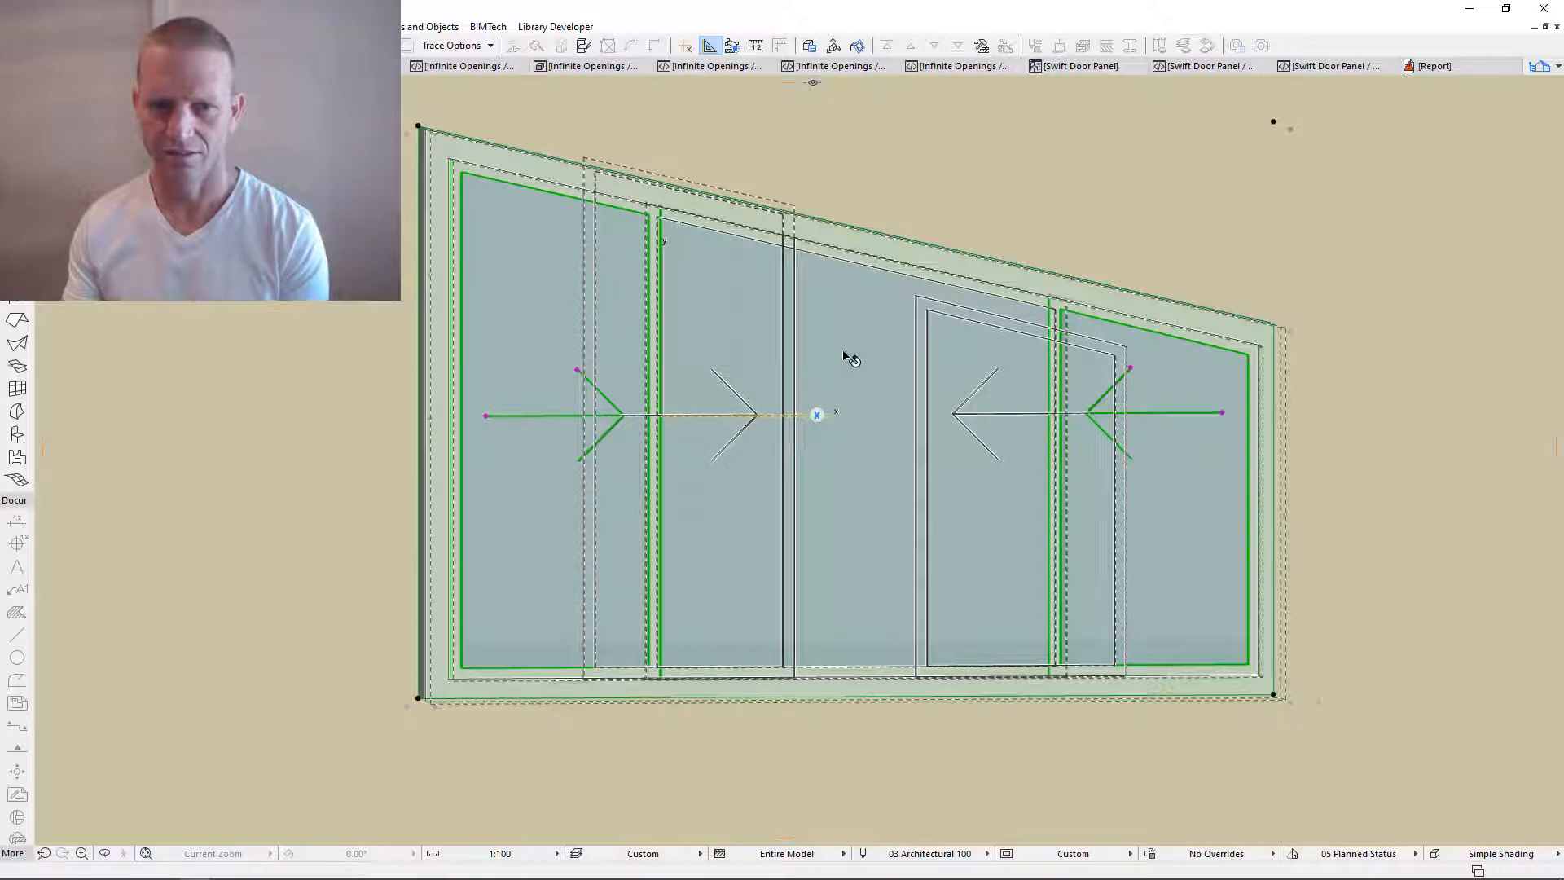
middle_click_drag(710, 360, 934, 383, "shift")
scroll(1003, 249, "up", 5)
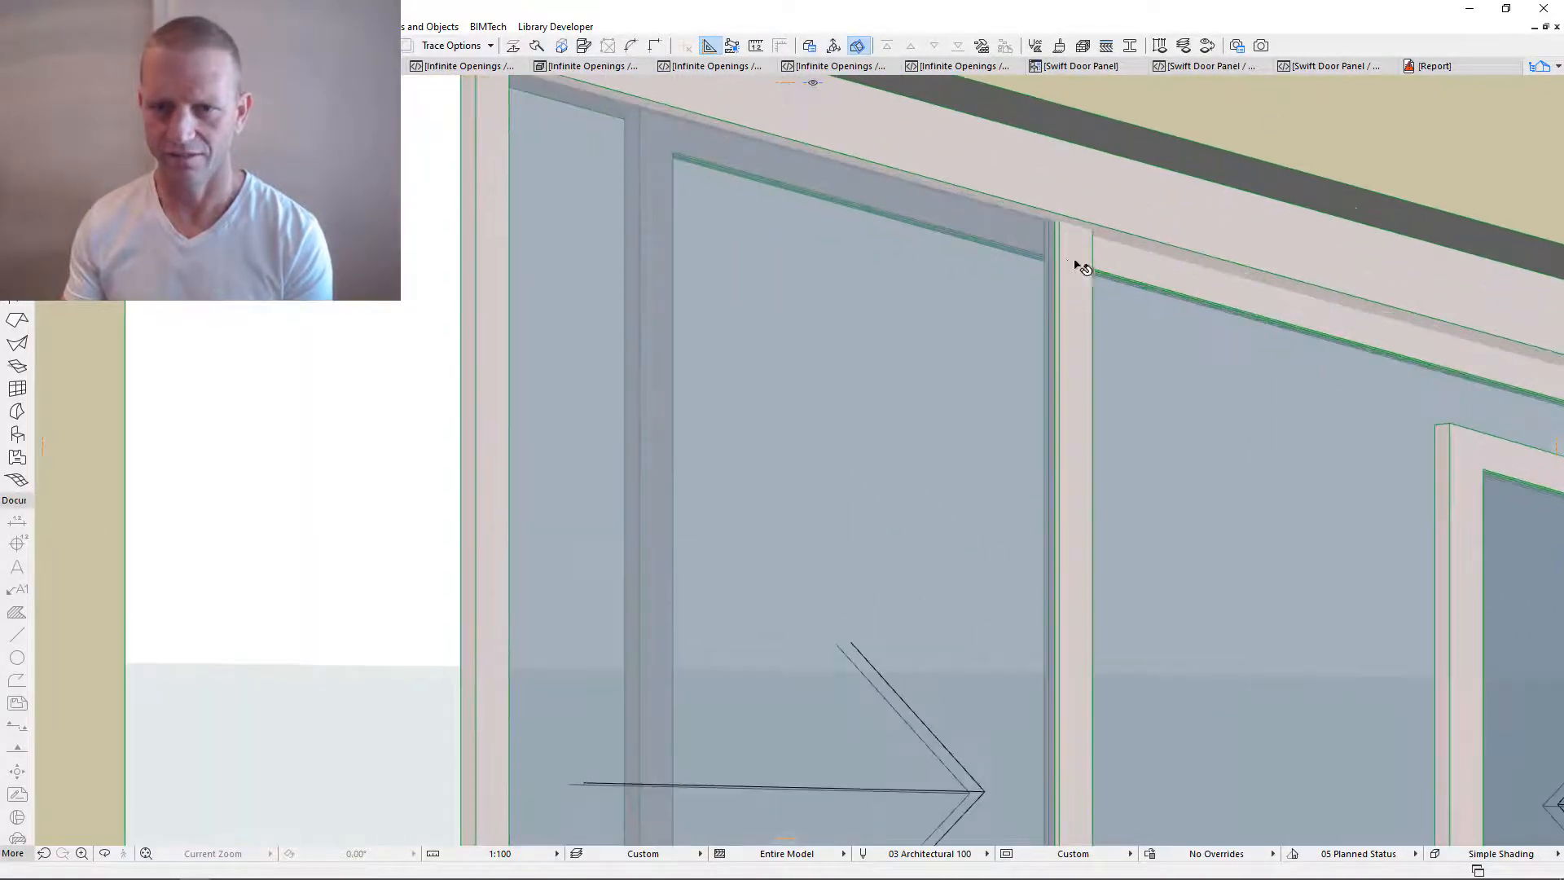
scroll(855, 359, "down", 6)
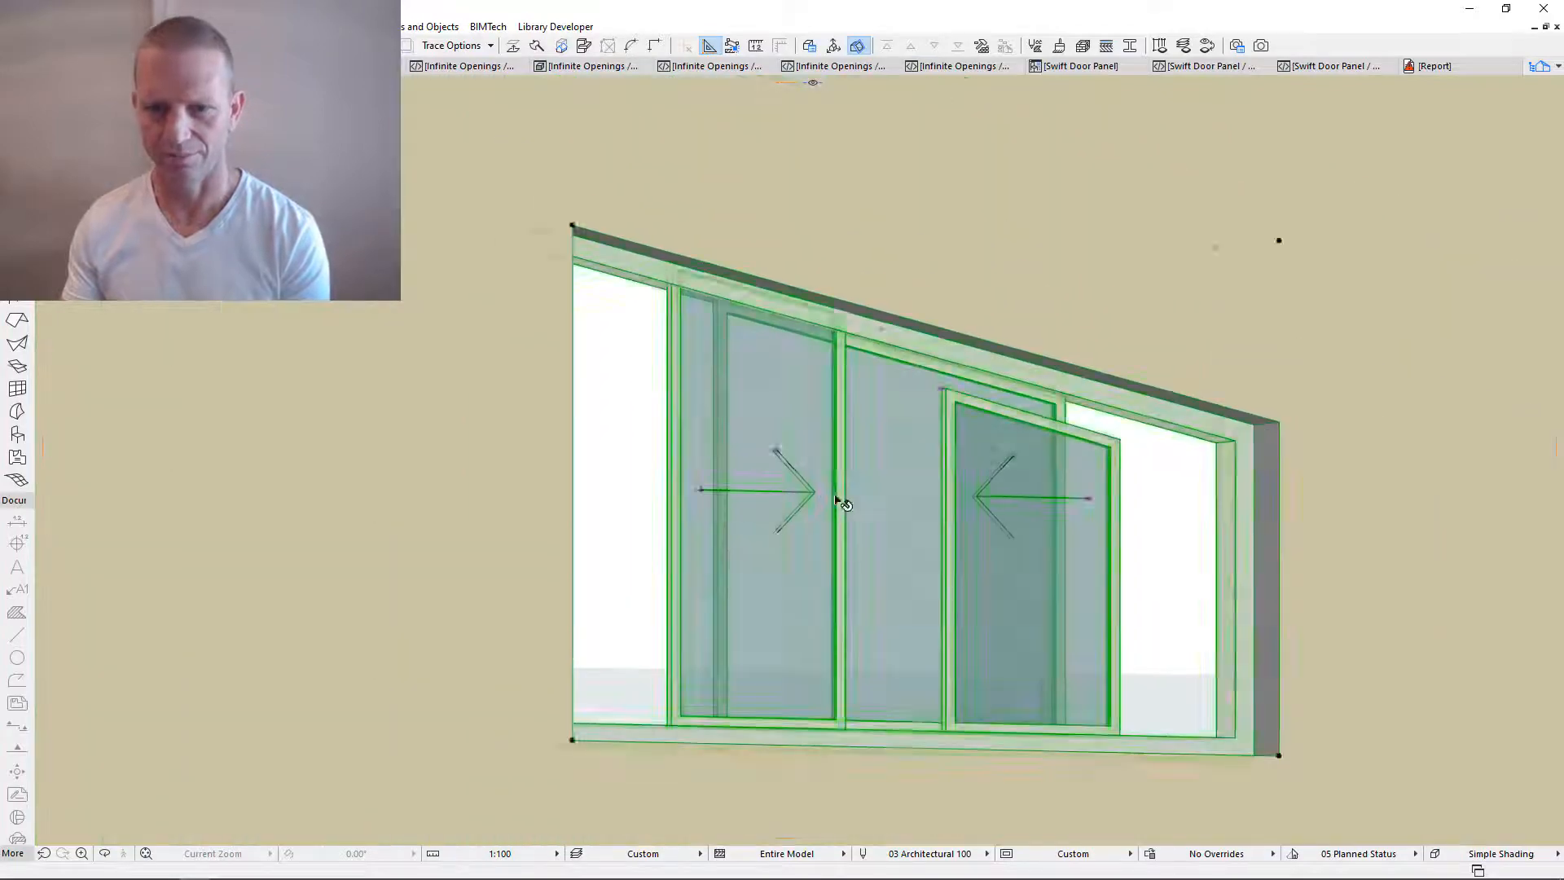
middle_click_drag(997, 510, 870, 506, "shift")
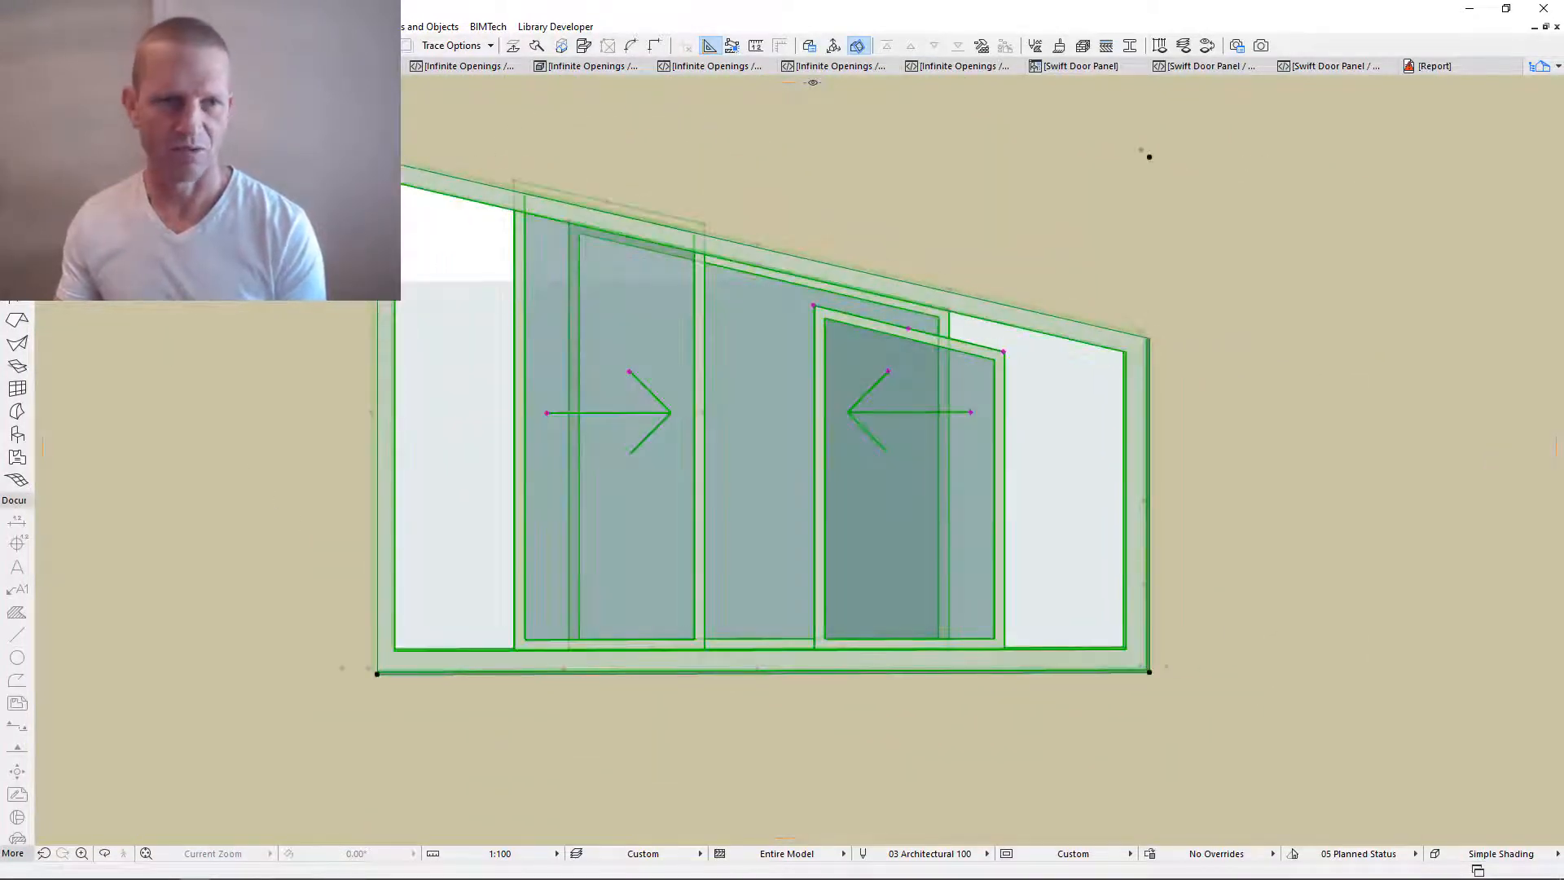
- Lower the frame's top left corner level with its top right corner and curve the frame head into an arch
left_click(343, 155)
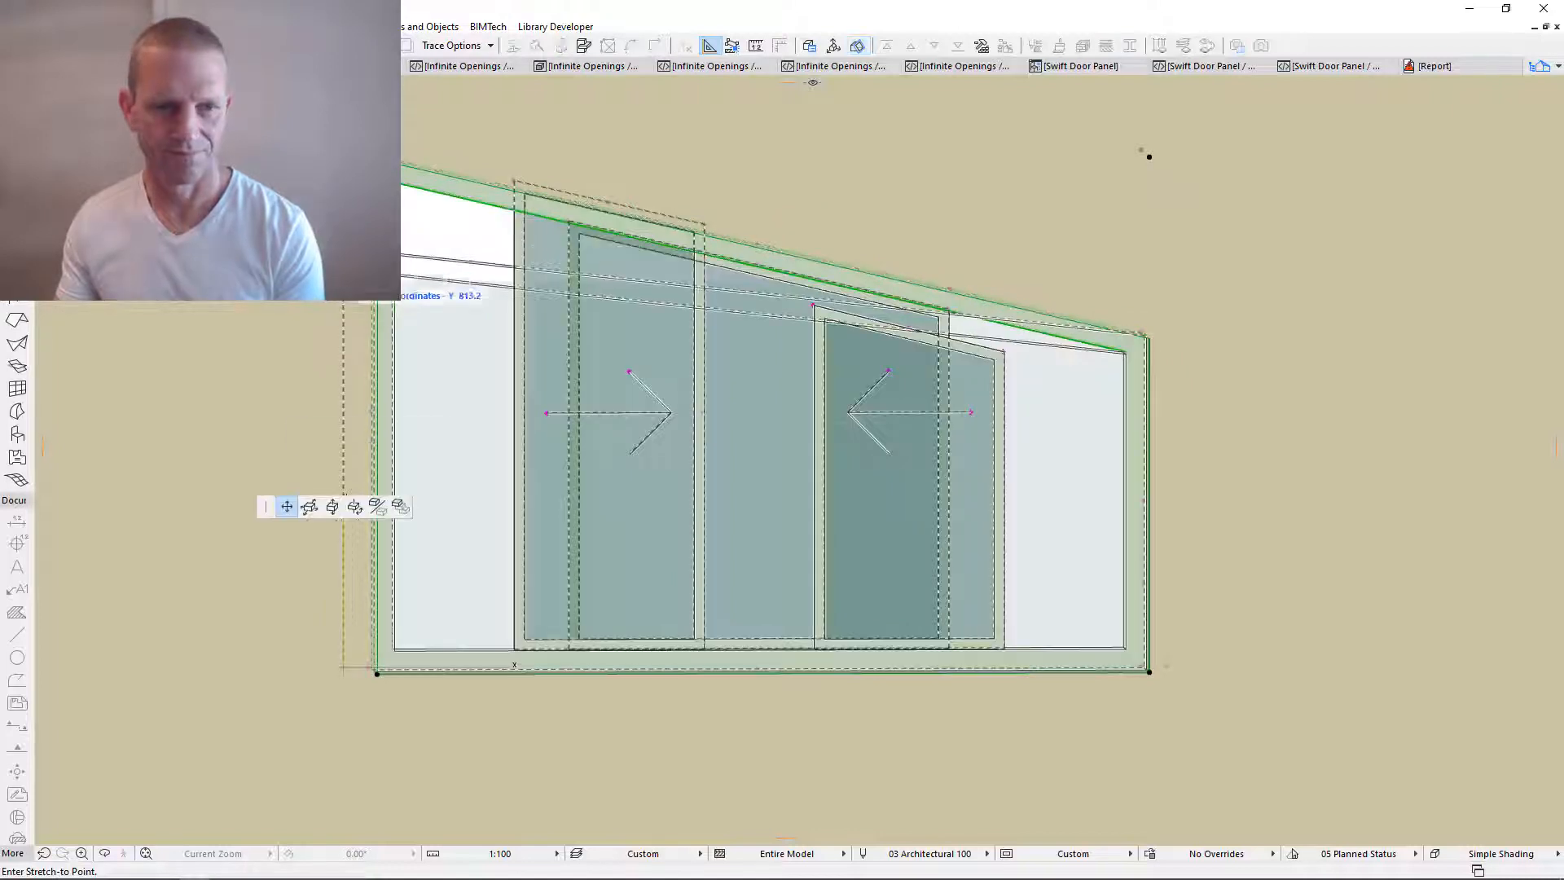
left_click(1147, 324)
left_click(760, 338)
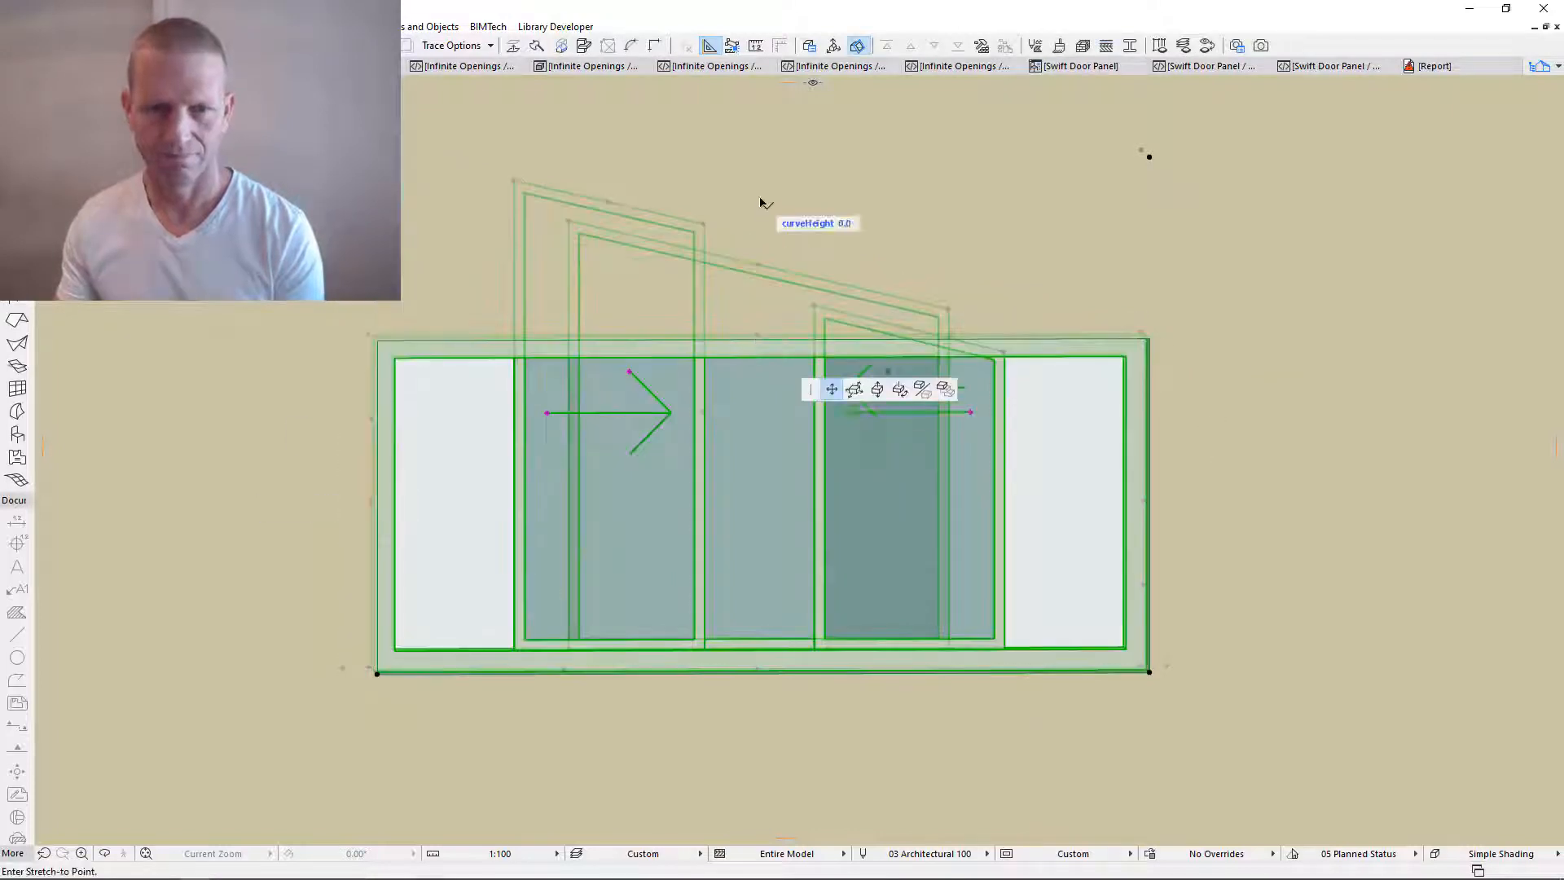
left_click(1064, 244)
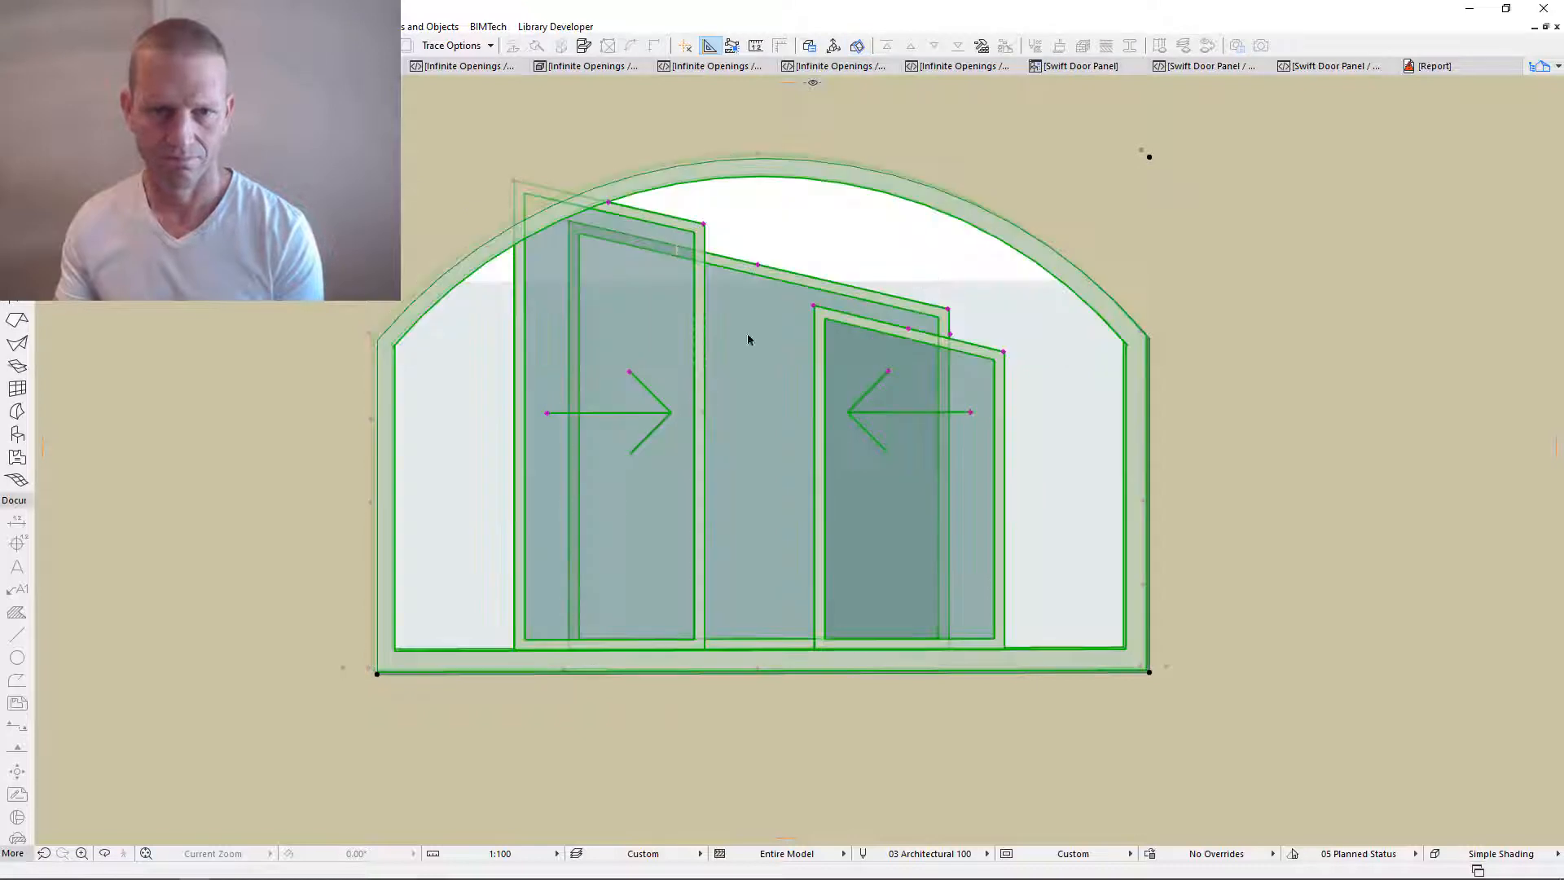
- Close the sliding panels by setting their 3D open percentage to 0
left_click(705, 413)
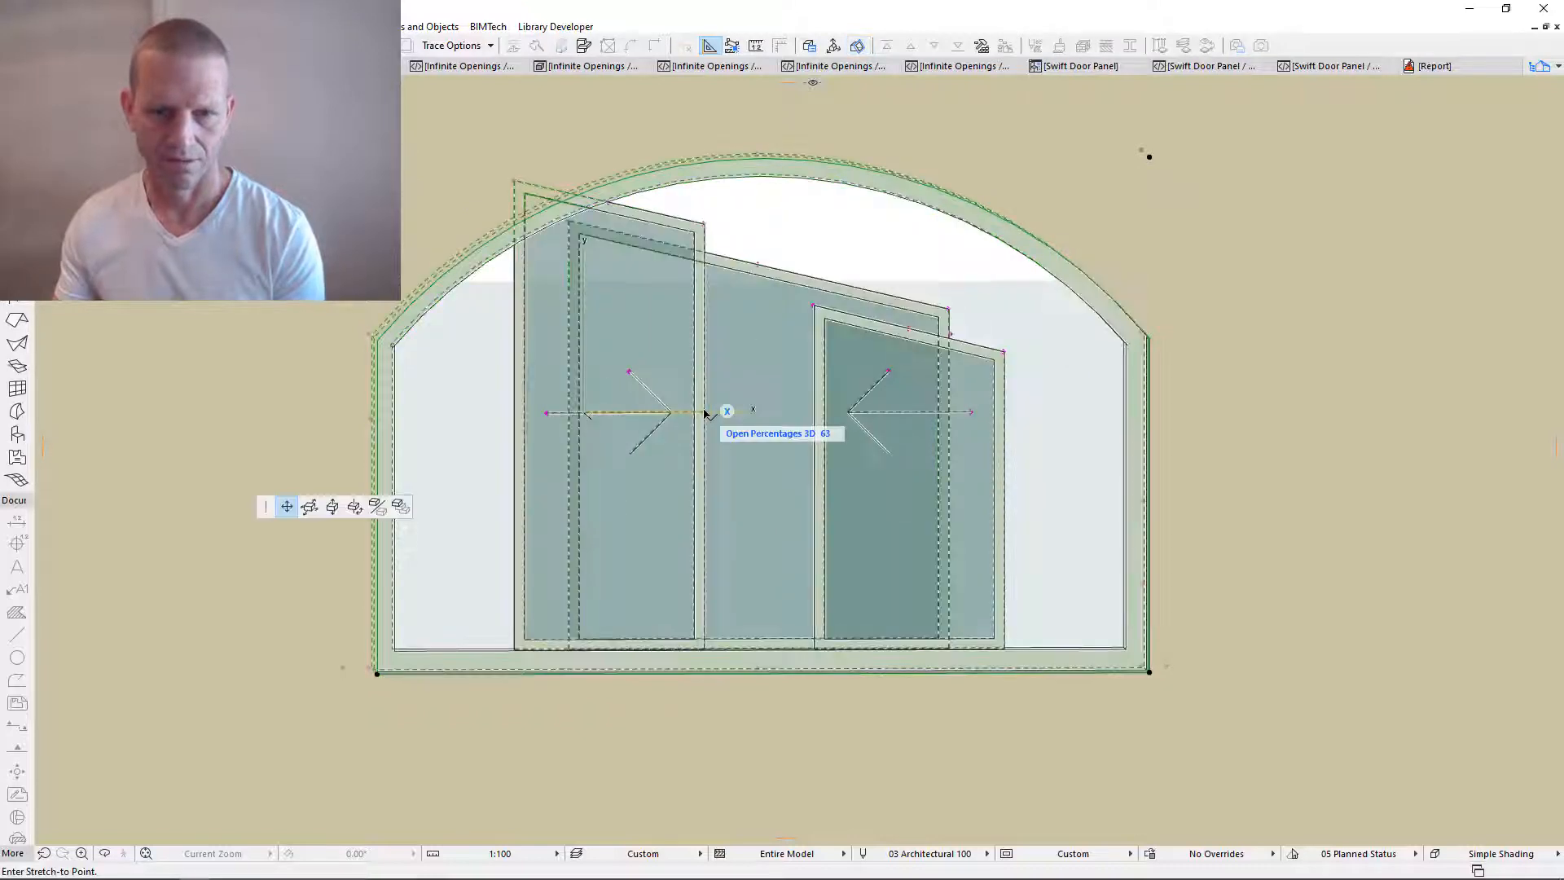
type("0")
key("Return")
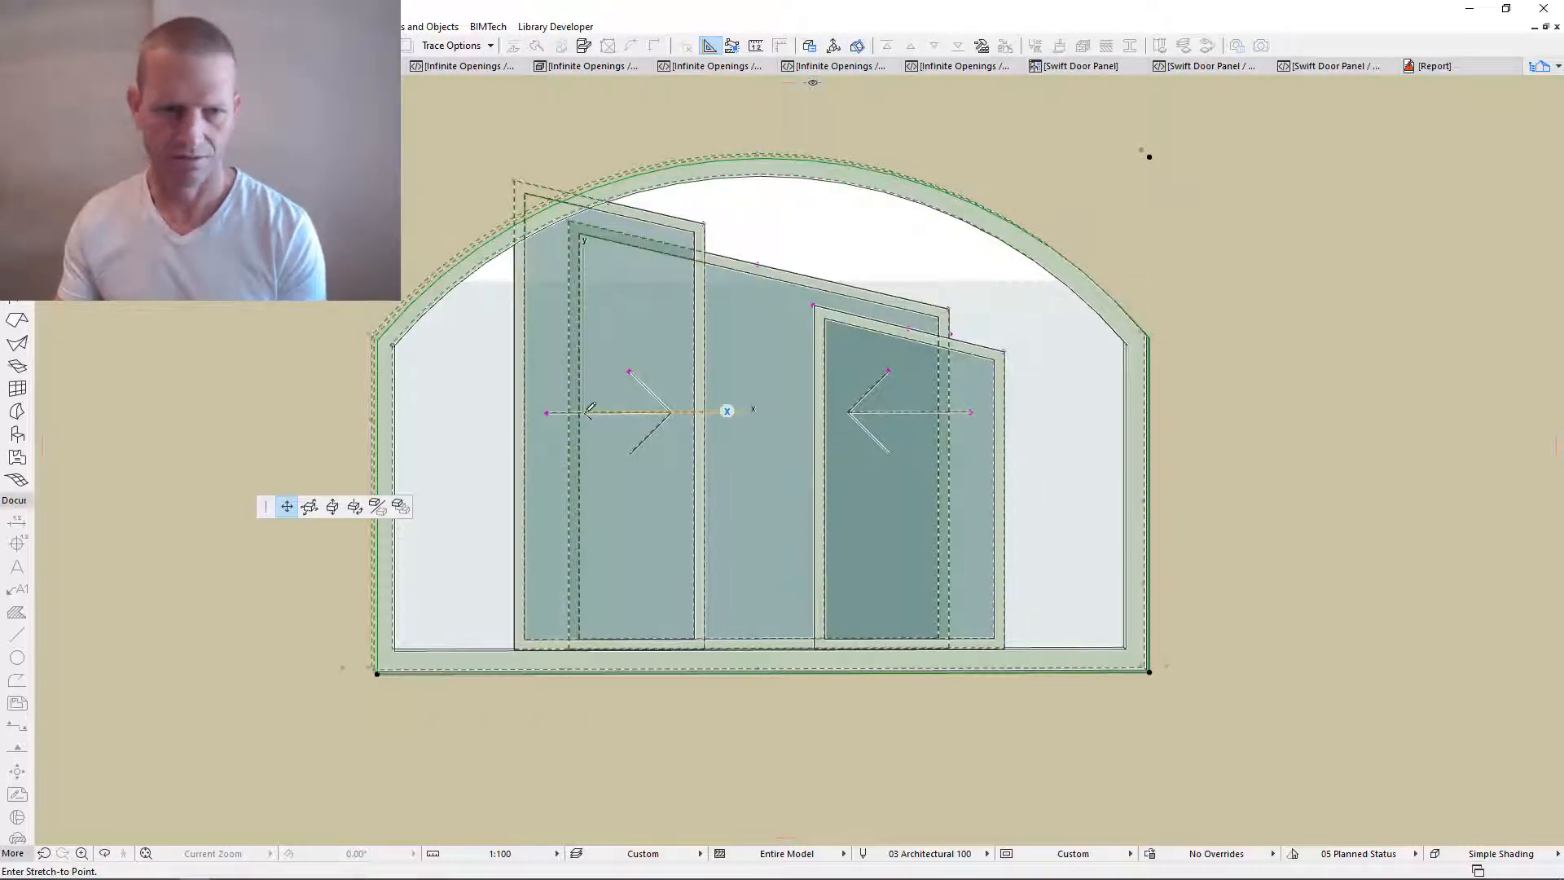
- Move the left panel's top corners onto the arched frame head, sloping its top down toward the jamb
left_click(395, 180)
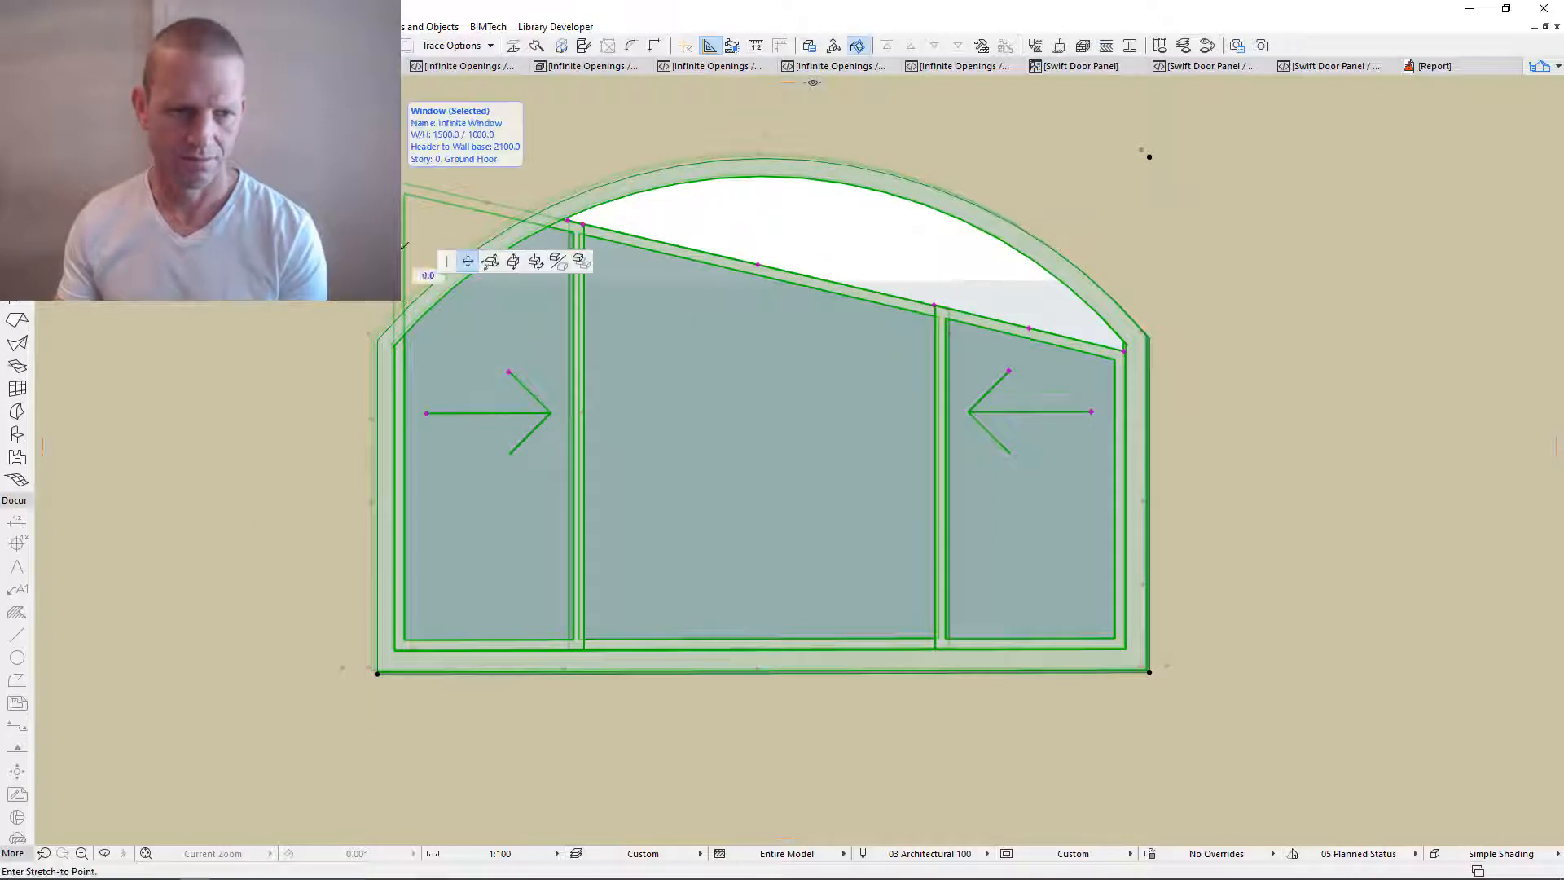
scroll(392, 334, "up", 4)
left_click(394, 359)
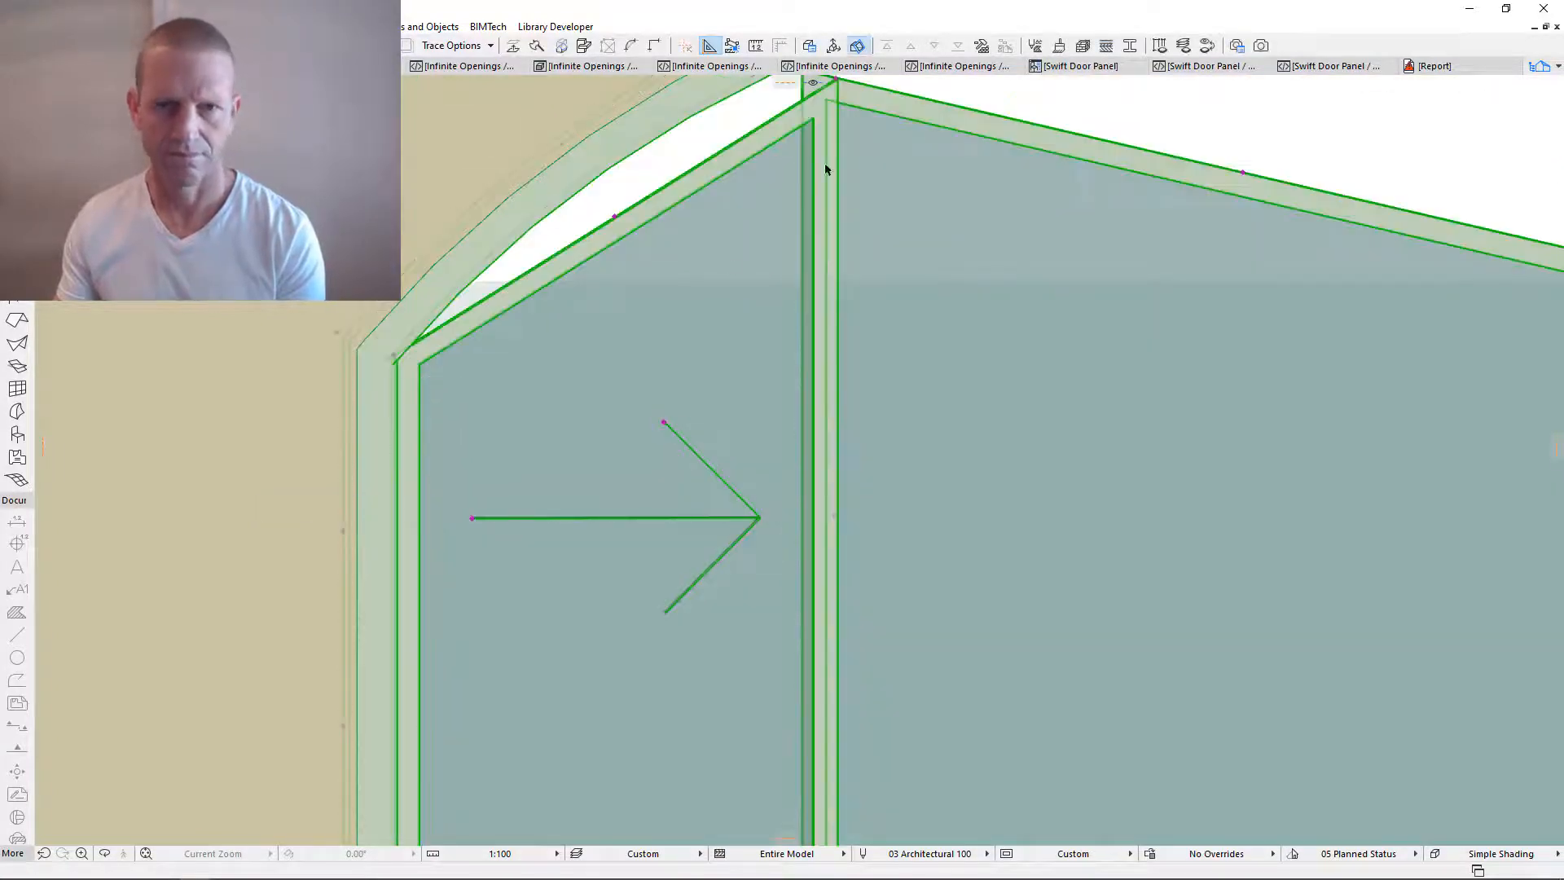
scroll(828, 168, "down", 1)
middle_click_drag(828, 168, 641, 407)
left_click(649, 333)
left_click(649, 302)
scroll(649, 333, "down", 3)
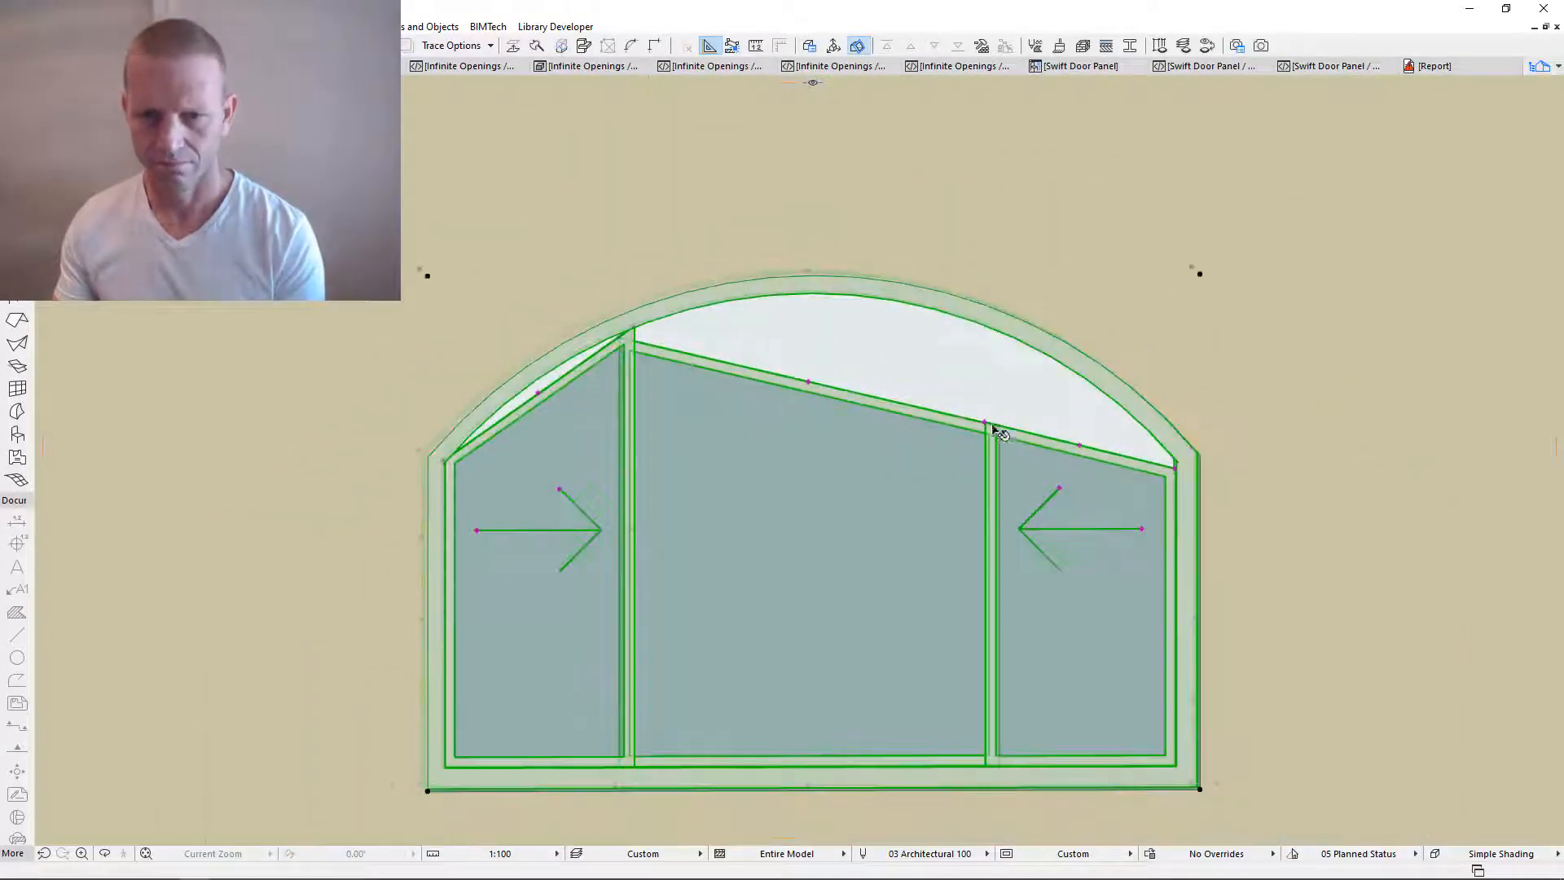
- Align the right panel's top corners with the matching corners of the left panel so its top mirrors the slope
left_click(988, 424)
left_click(635, 328)
left_click(1174, 468)
left_click(1173, 393)
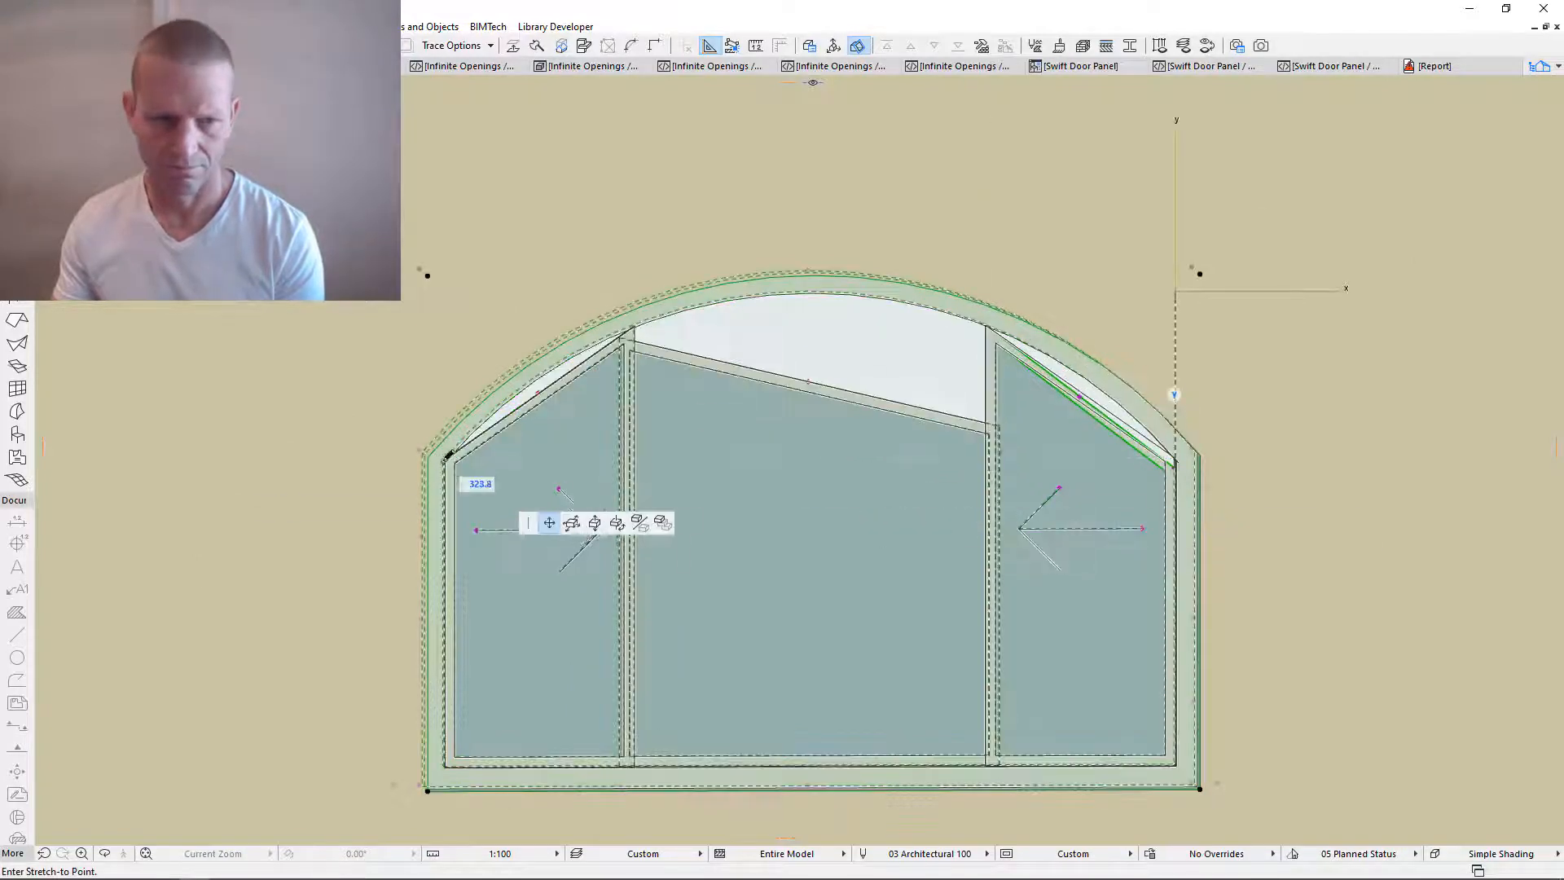
- Curve the left panel's sloped top edge up to follow the arched frame head
scroll(546, 403, "up", 4)
left_click(537, 393)
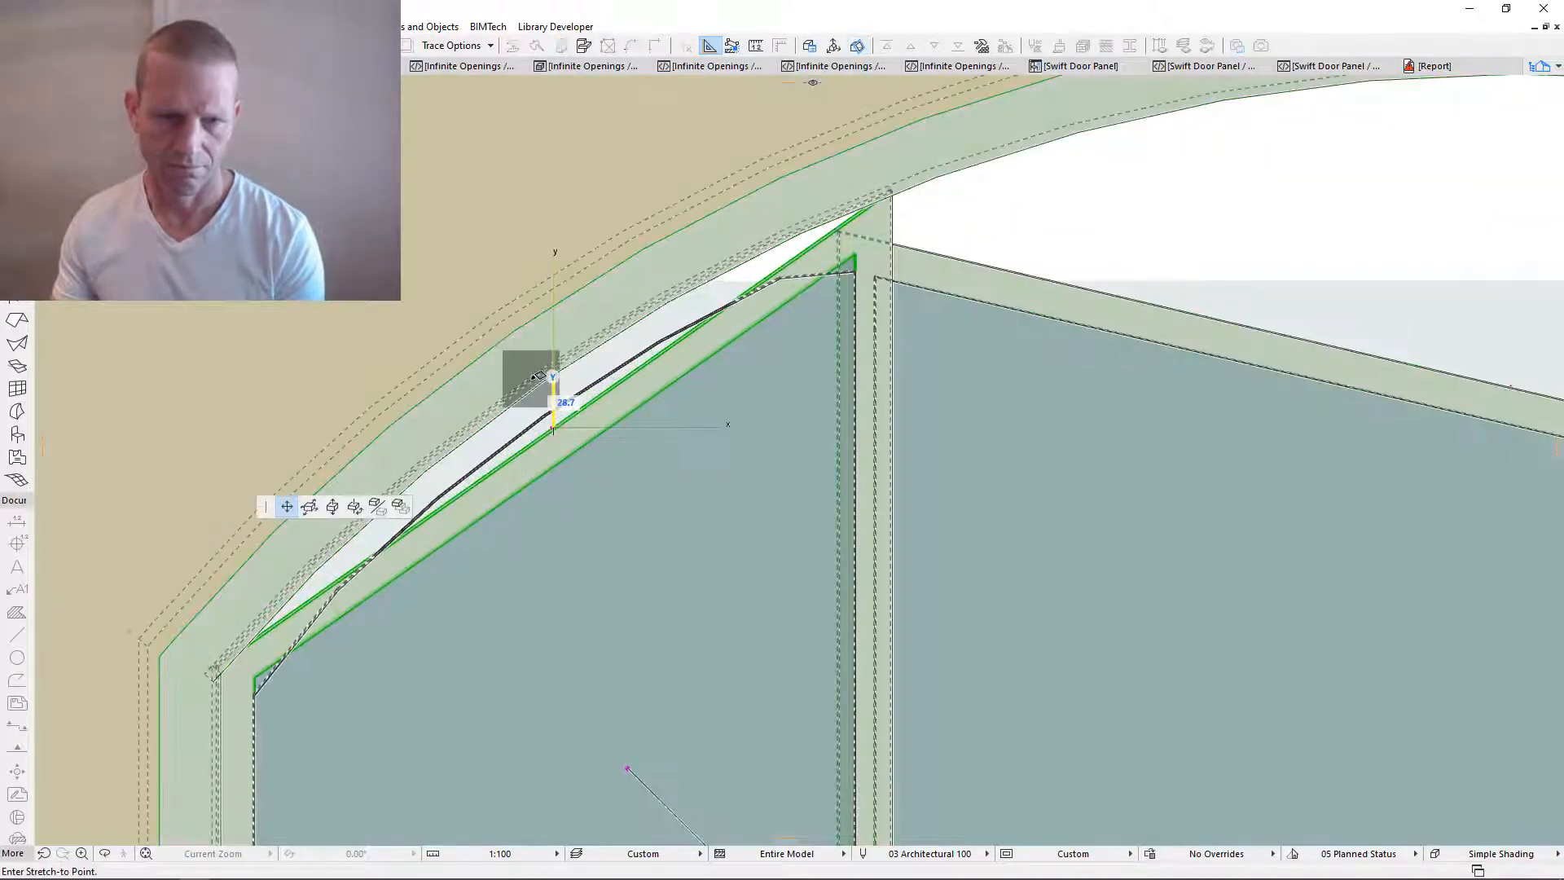
left_click(897, 192)
left_click(897, 192)
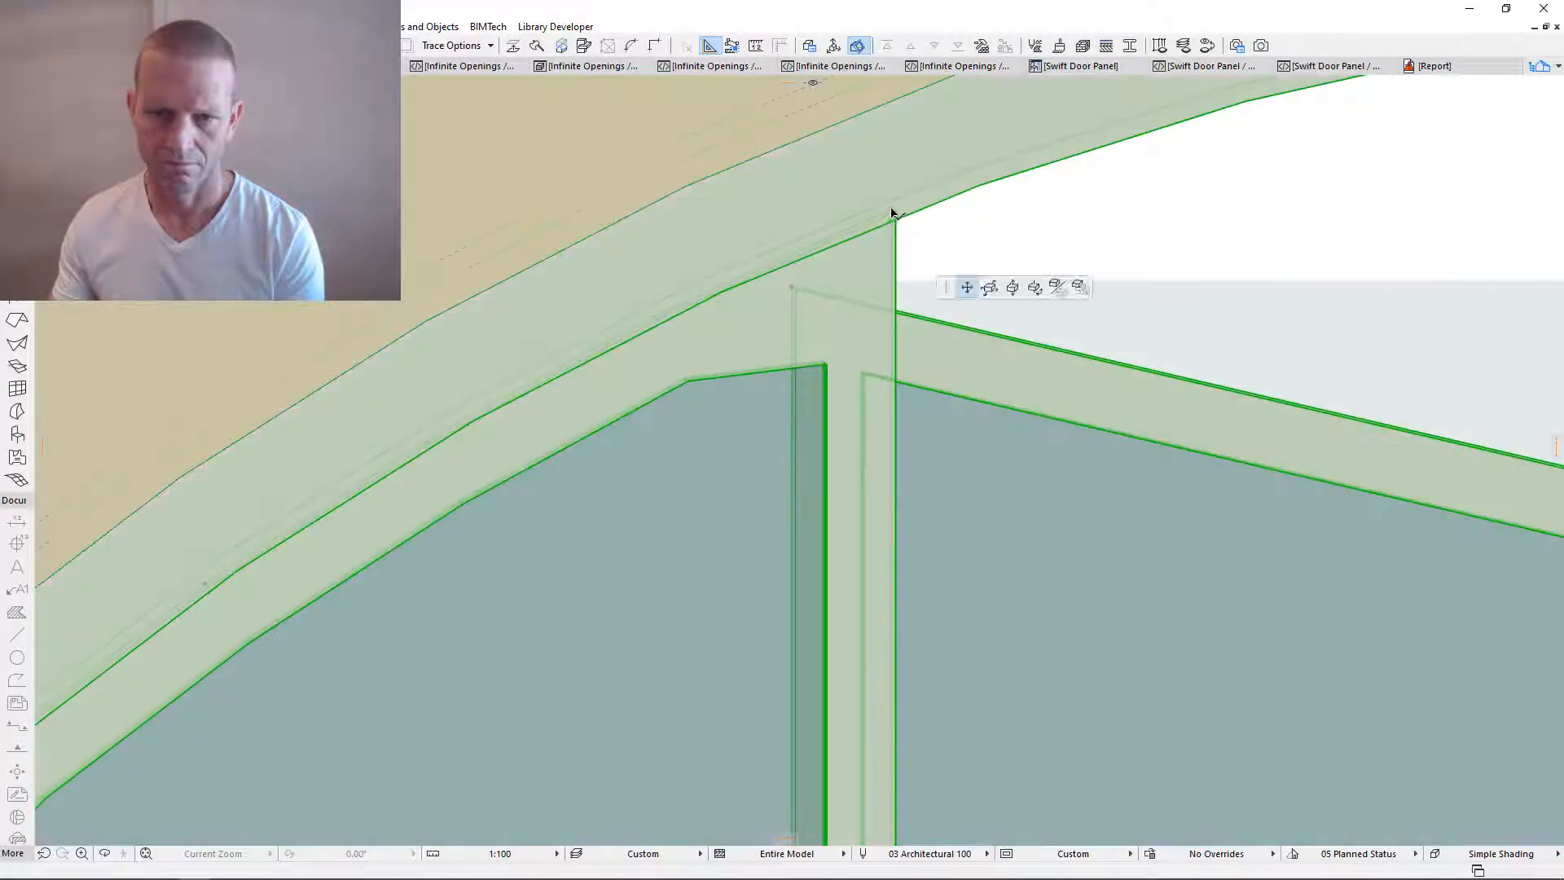
scroll(896, 196, "up", 2)
left_click(214, 585)
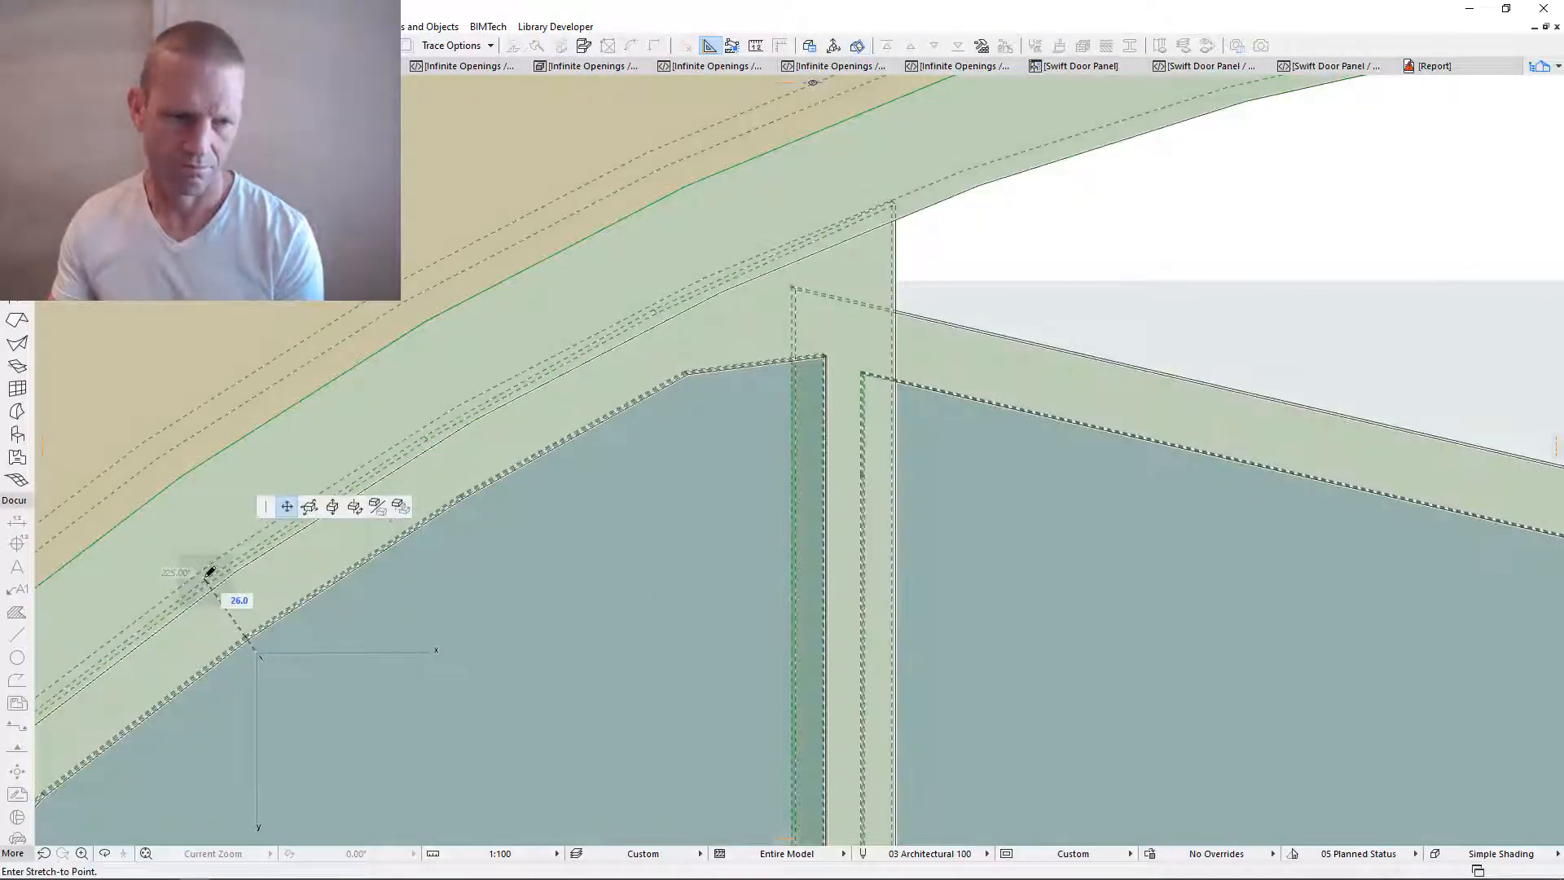
- Curve the right panel's sloped top edge up to follow the arched frame head
scroll(208, 580, "down", 3)
scroll(290, 568, "down", 3)
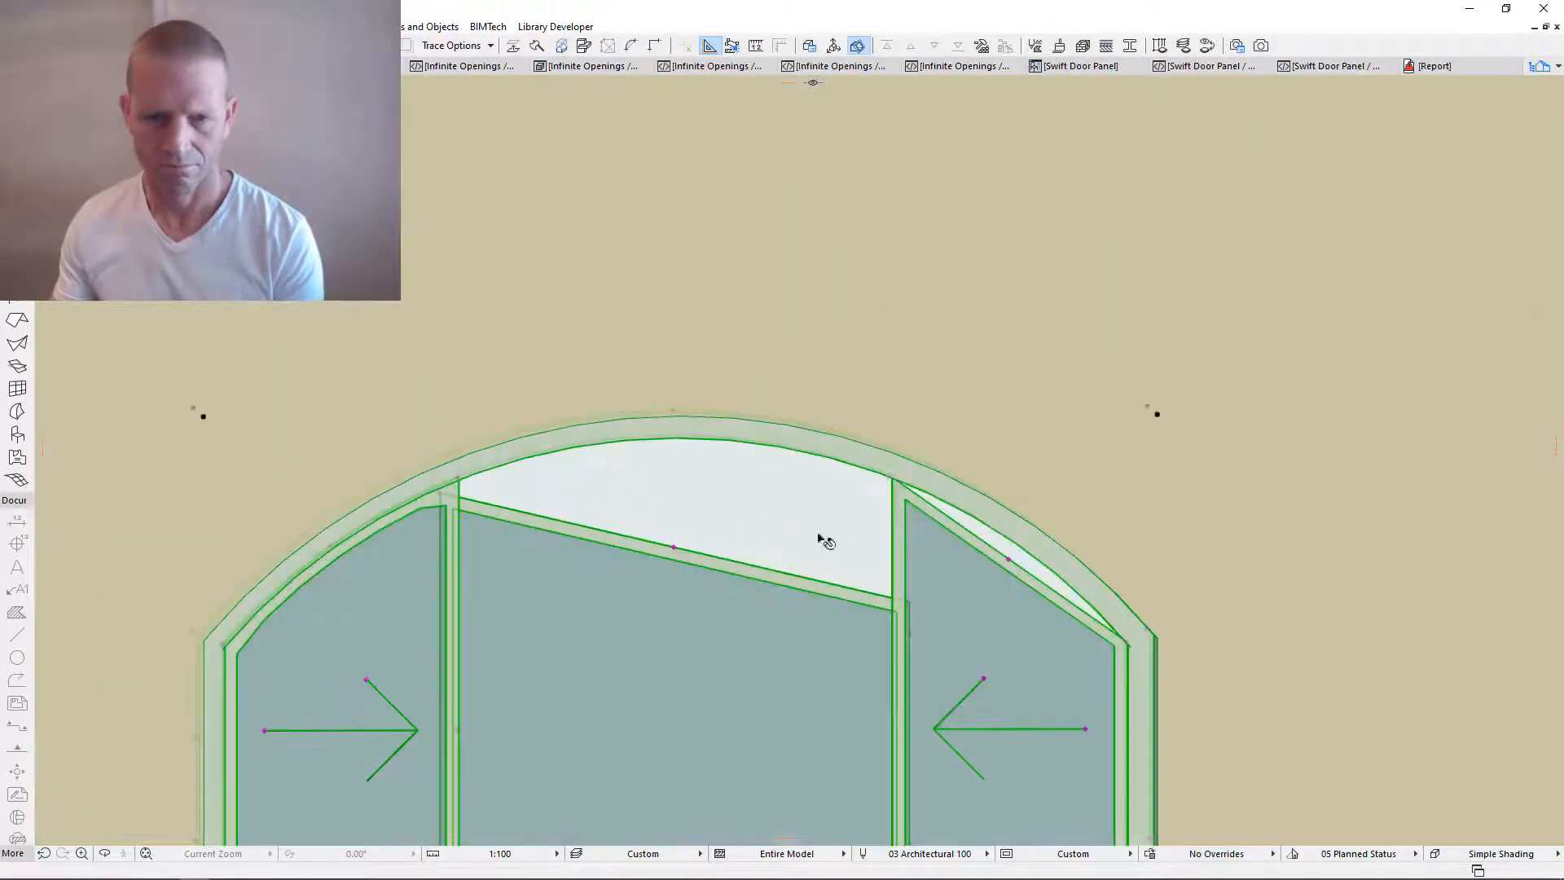
scroll(1018, 566, "up", 2)
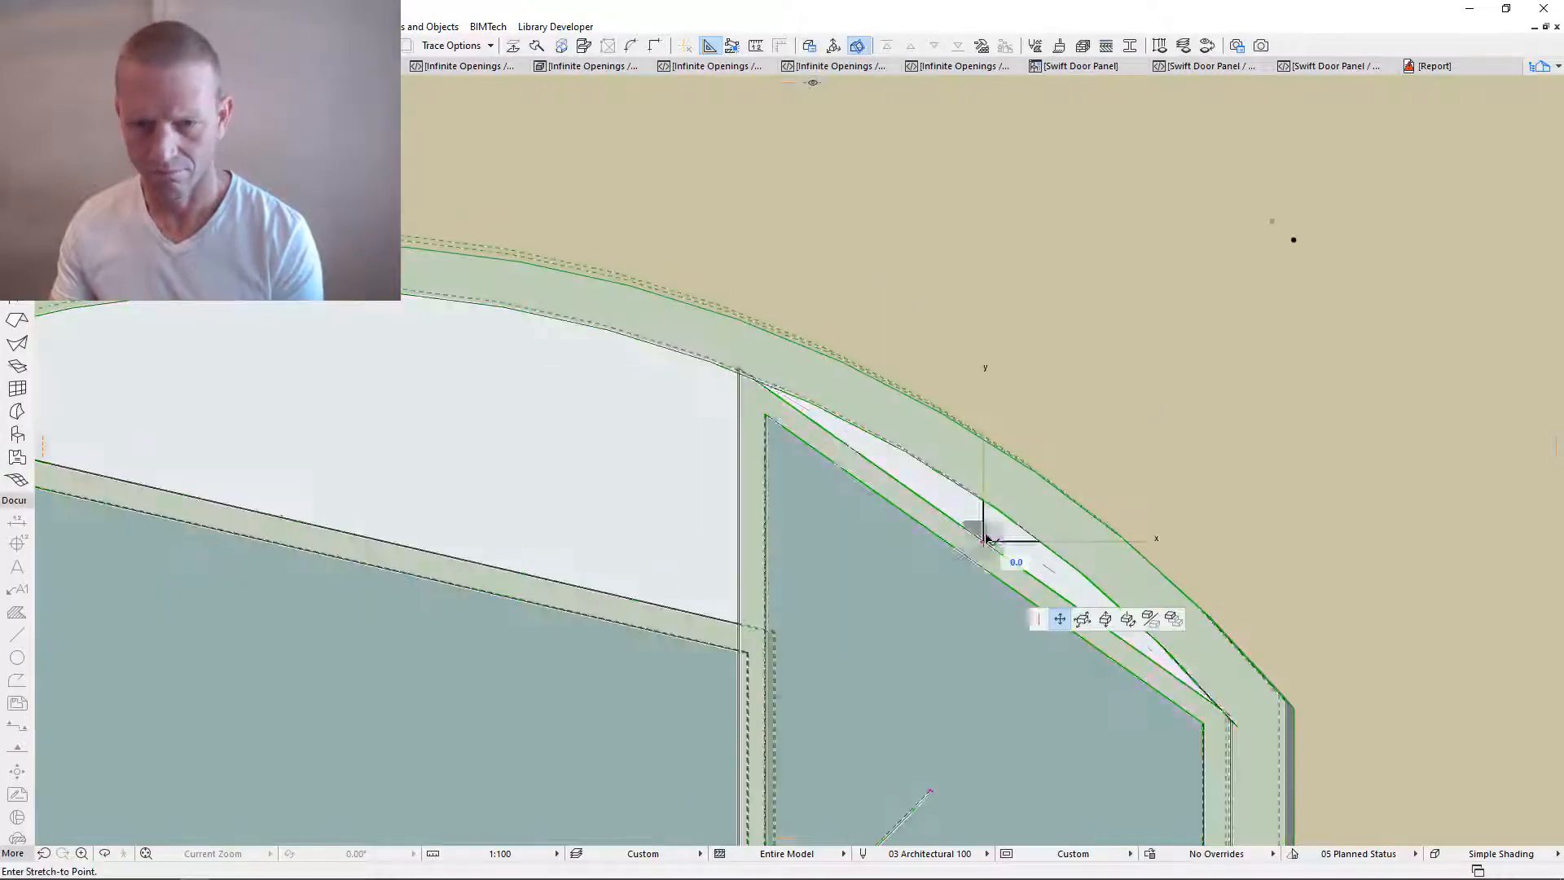
left_click(1039, 549)
scroll(877, 604, "down", 2)
- Raise the fixed centre panel's top right corner to the arched frame head and bring its top left corner level with it
left_click(876, 464)
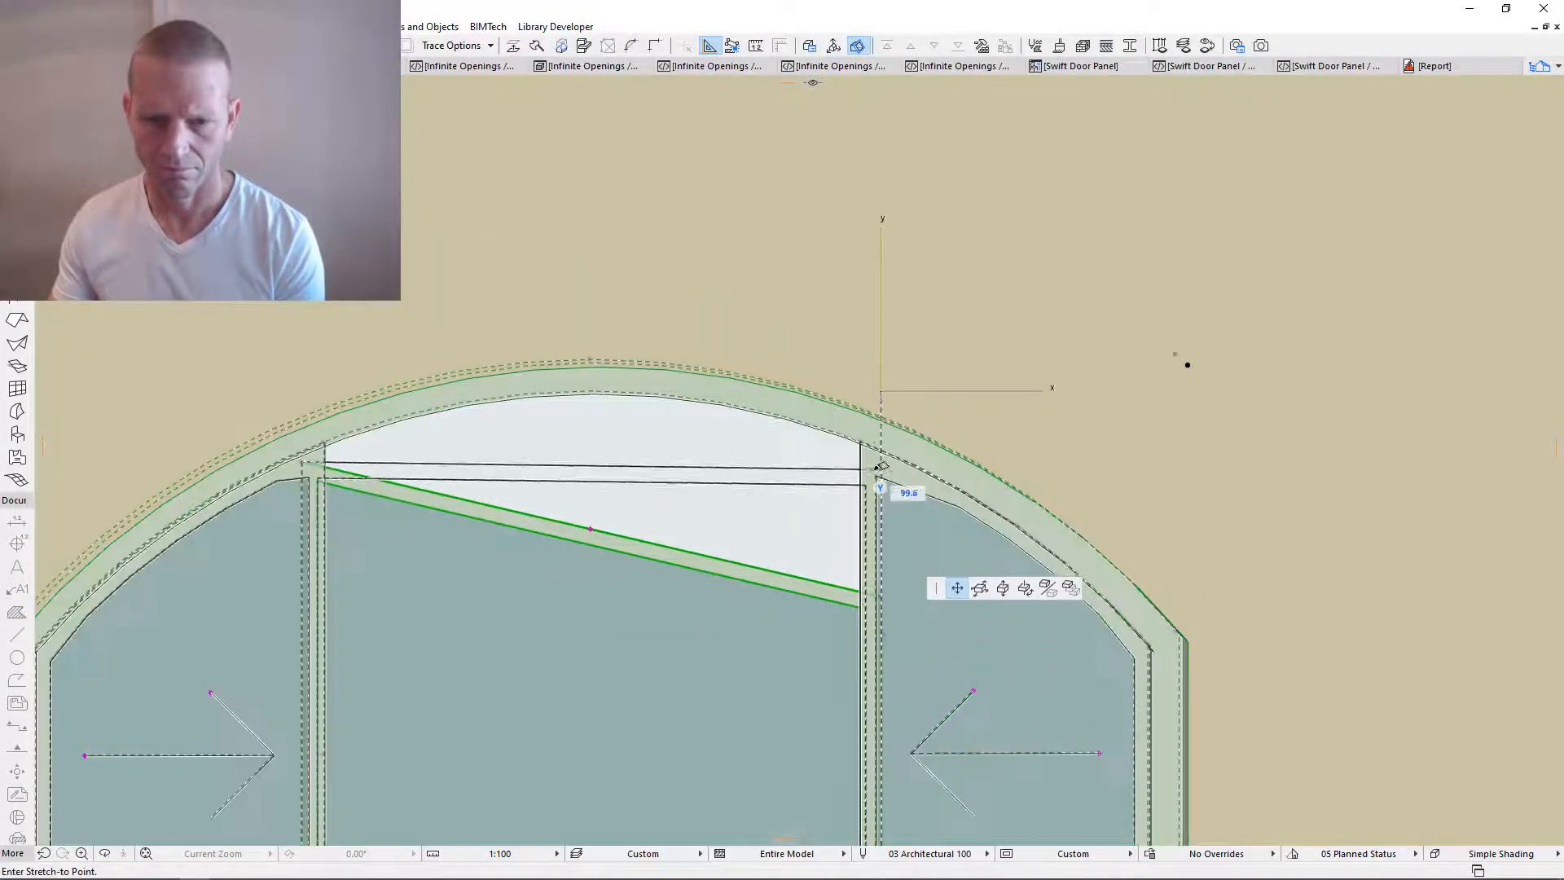
scroll(876, 458, "up", 4)
scroll(882, 479, "down", 2)
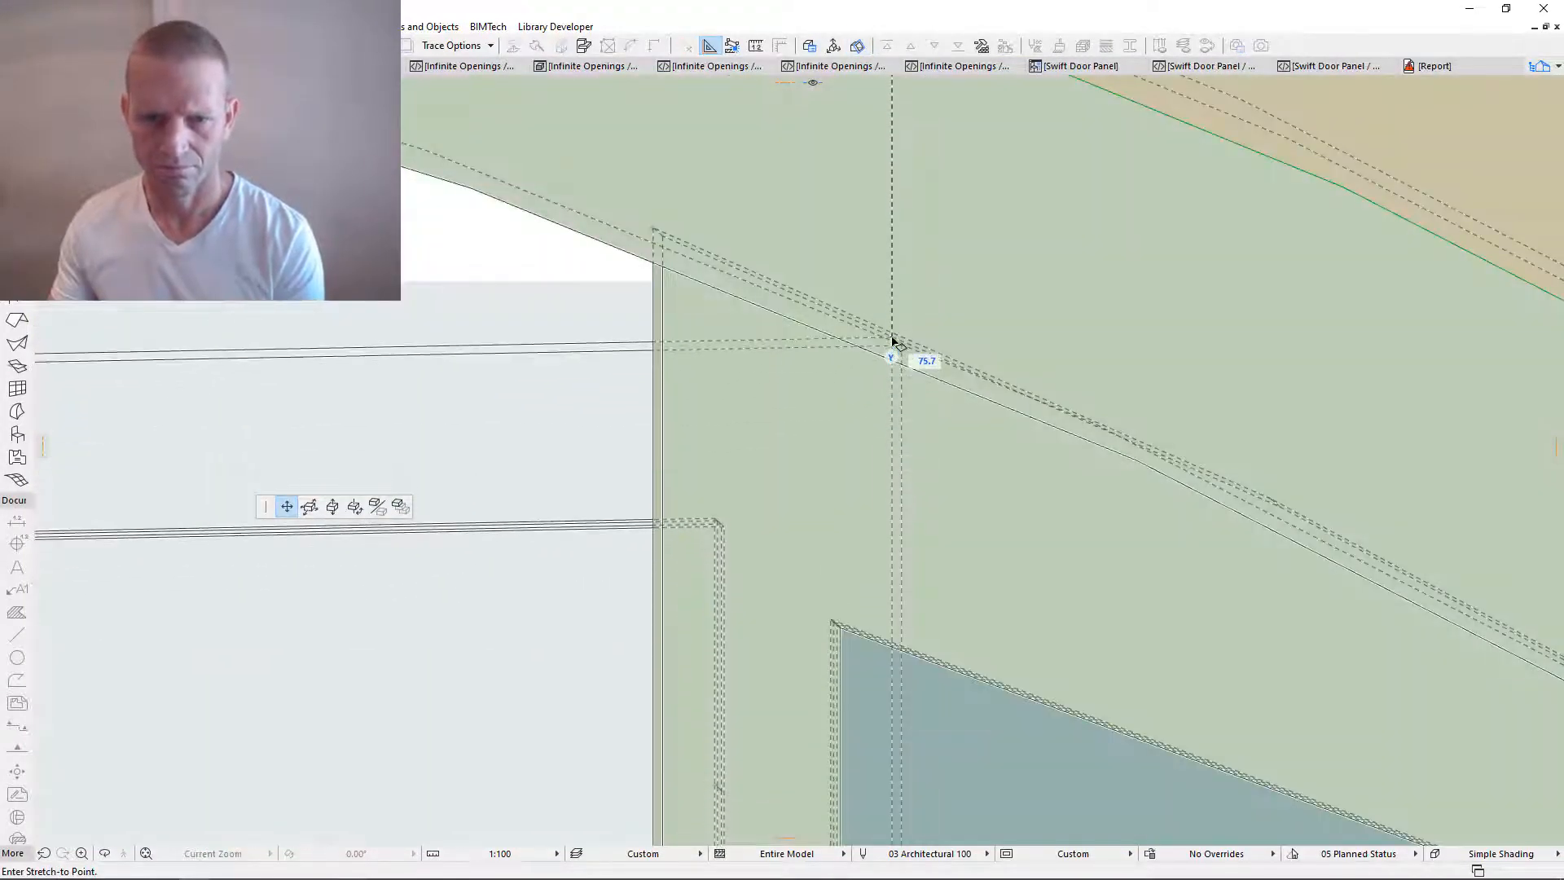
left_click(901, 350)
scroll(494, 408, "down", 3)
left_click(291, 396)
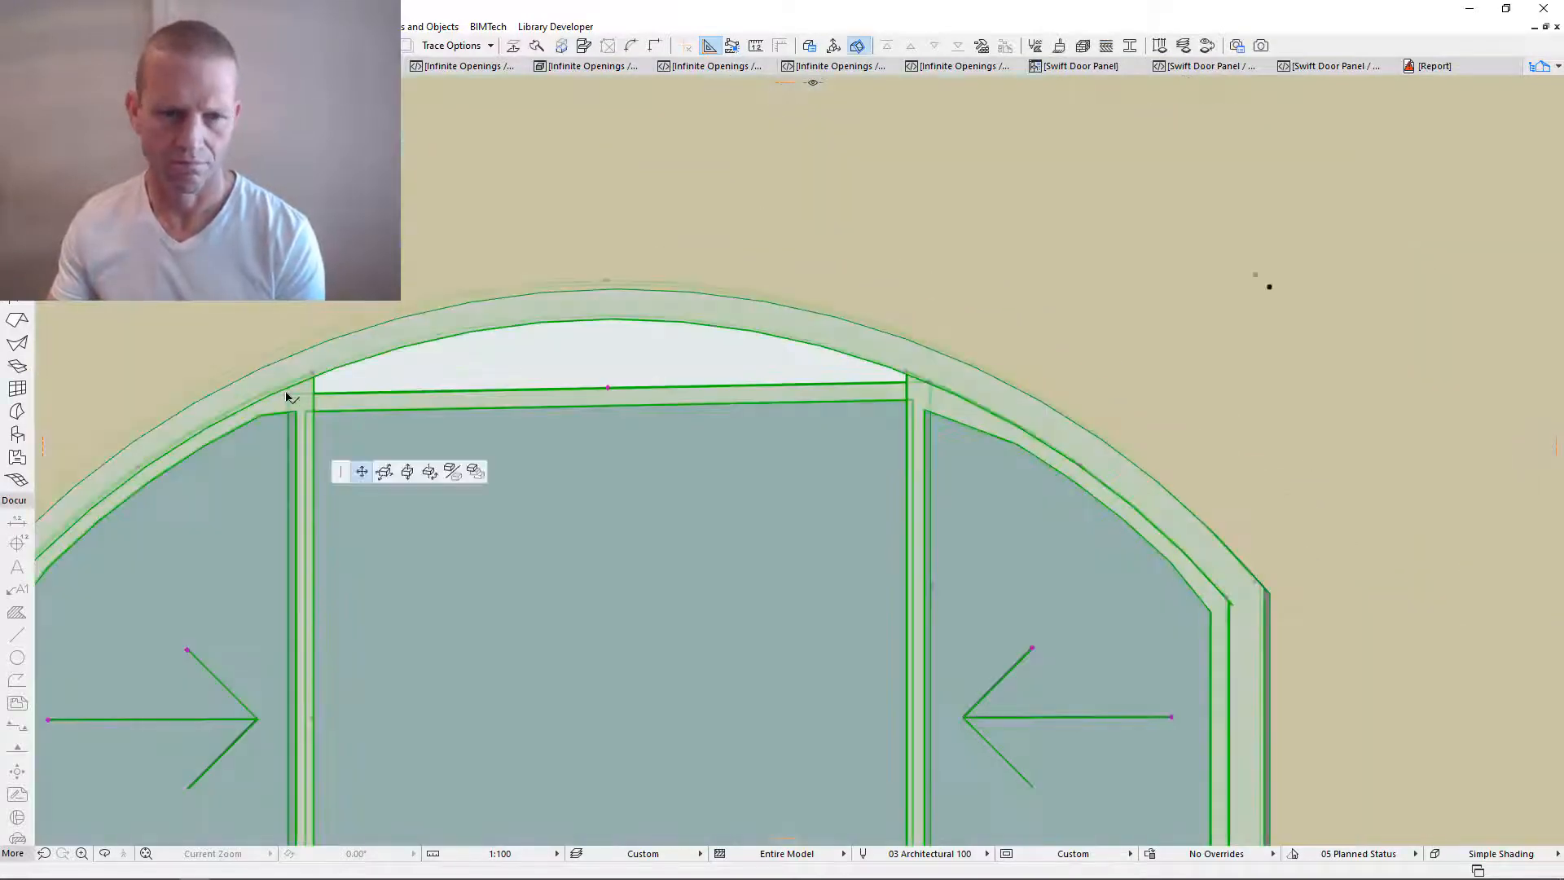
left_click(932, 377)
- Curve the centre panel's top edge upward until it meets the arched frame head
left_click(608, 383)
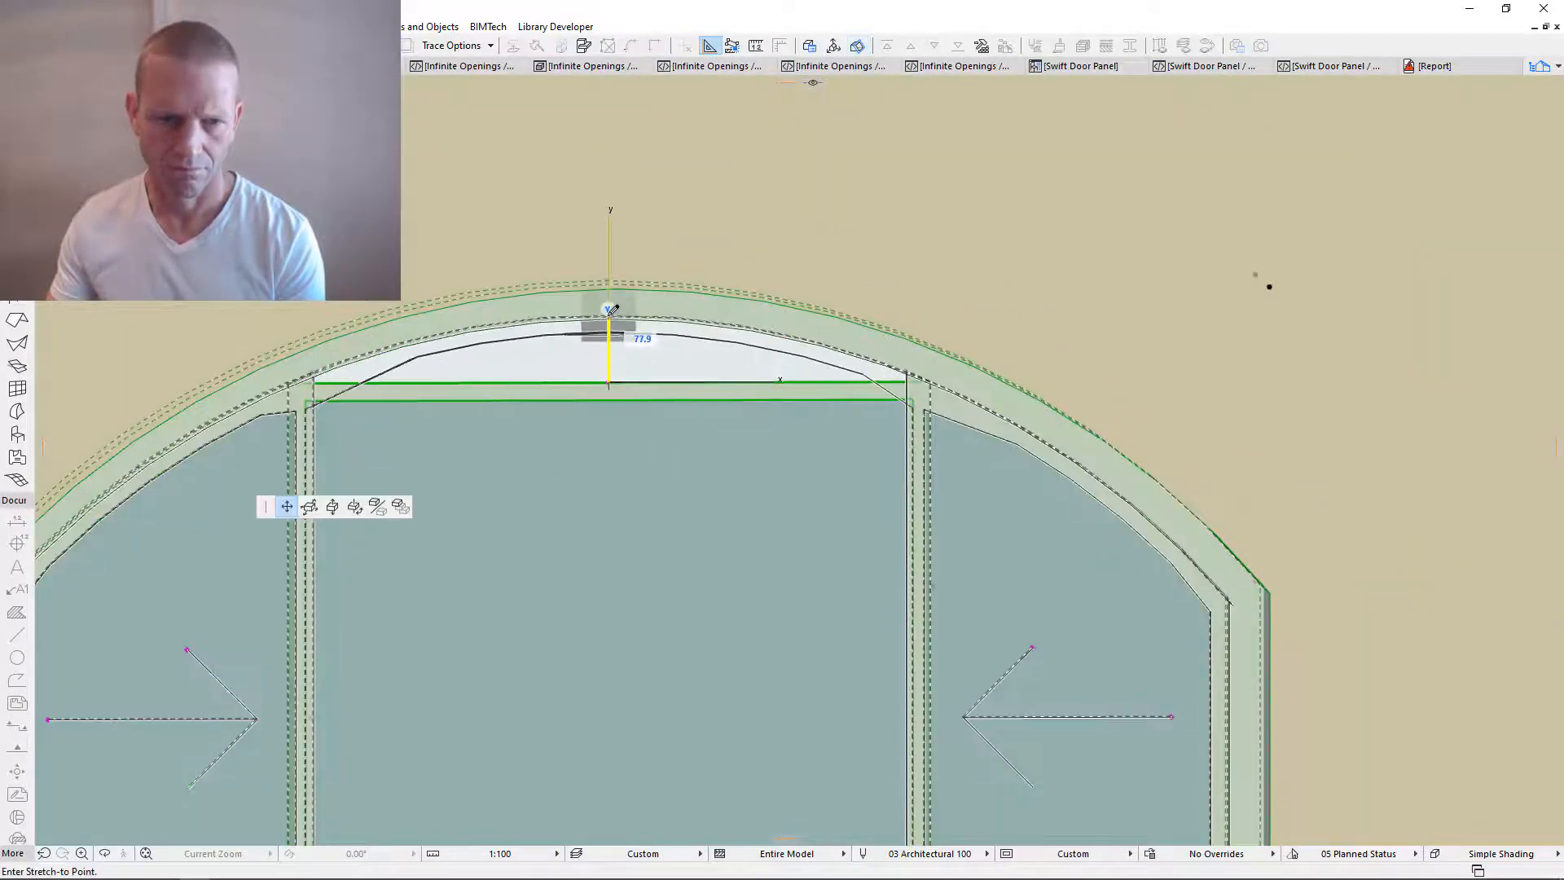
left_click(613, 312)
scroll(914, 405, "down", 2)
scroll(914, 405, "down", 2)
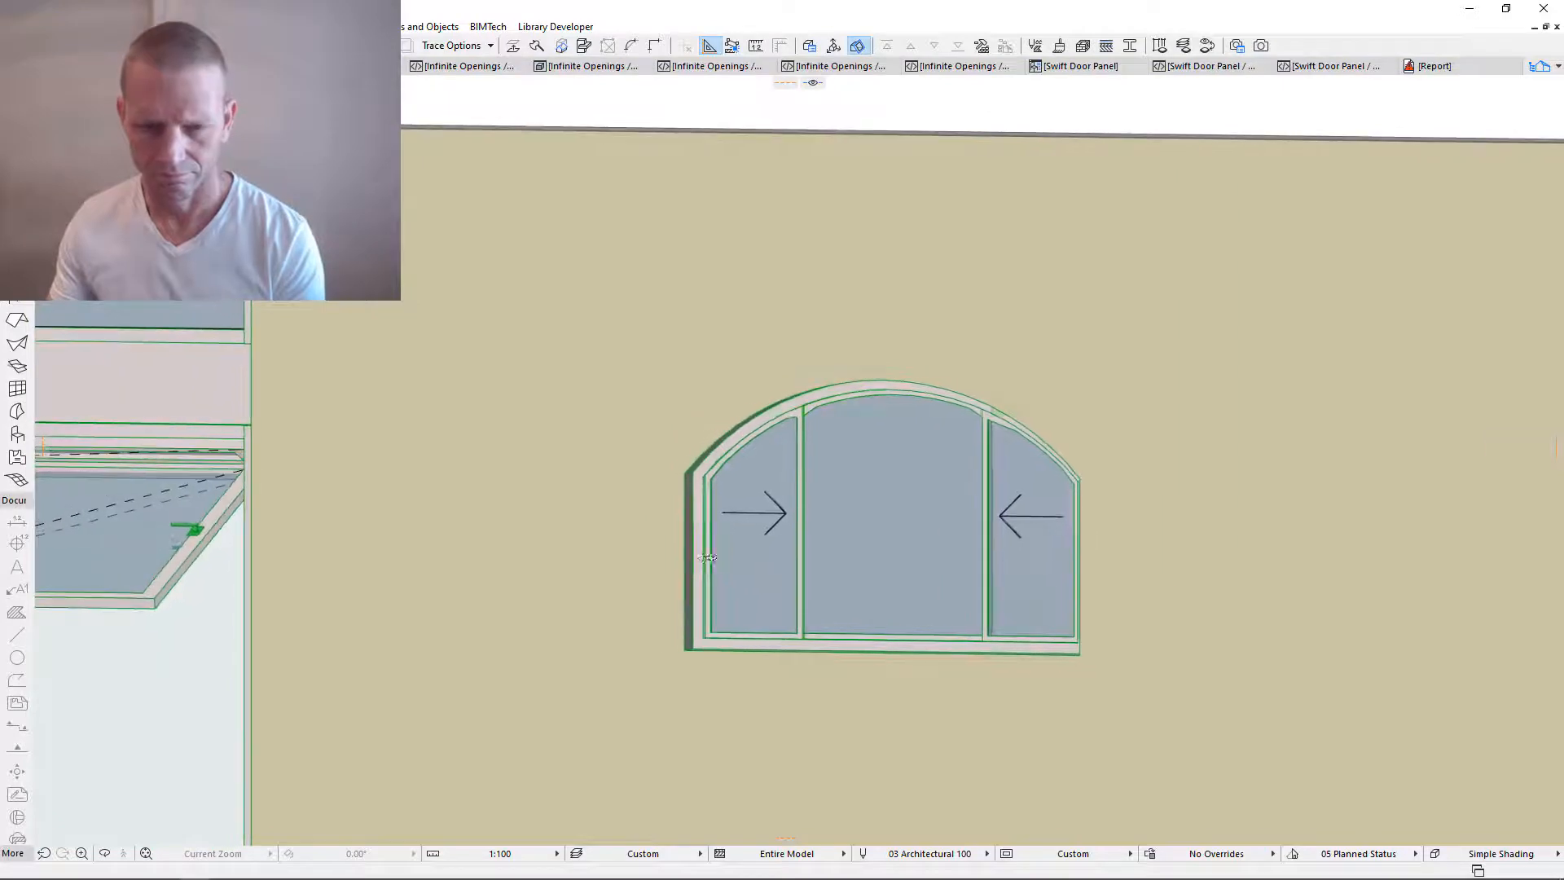
- Slide the arched window's two side panels partly open toward the centre by stretching the 3D open percentage
left_click(805, 515)
left_click(805, 516)
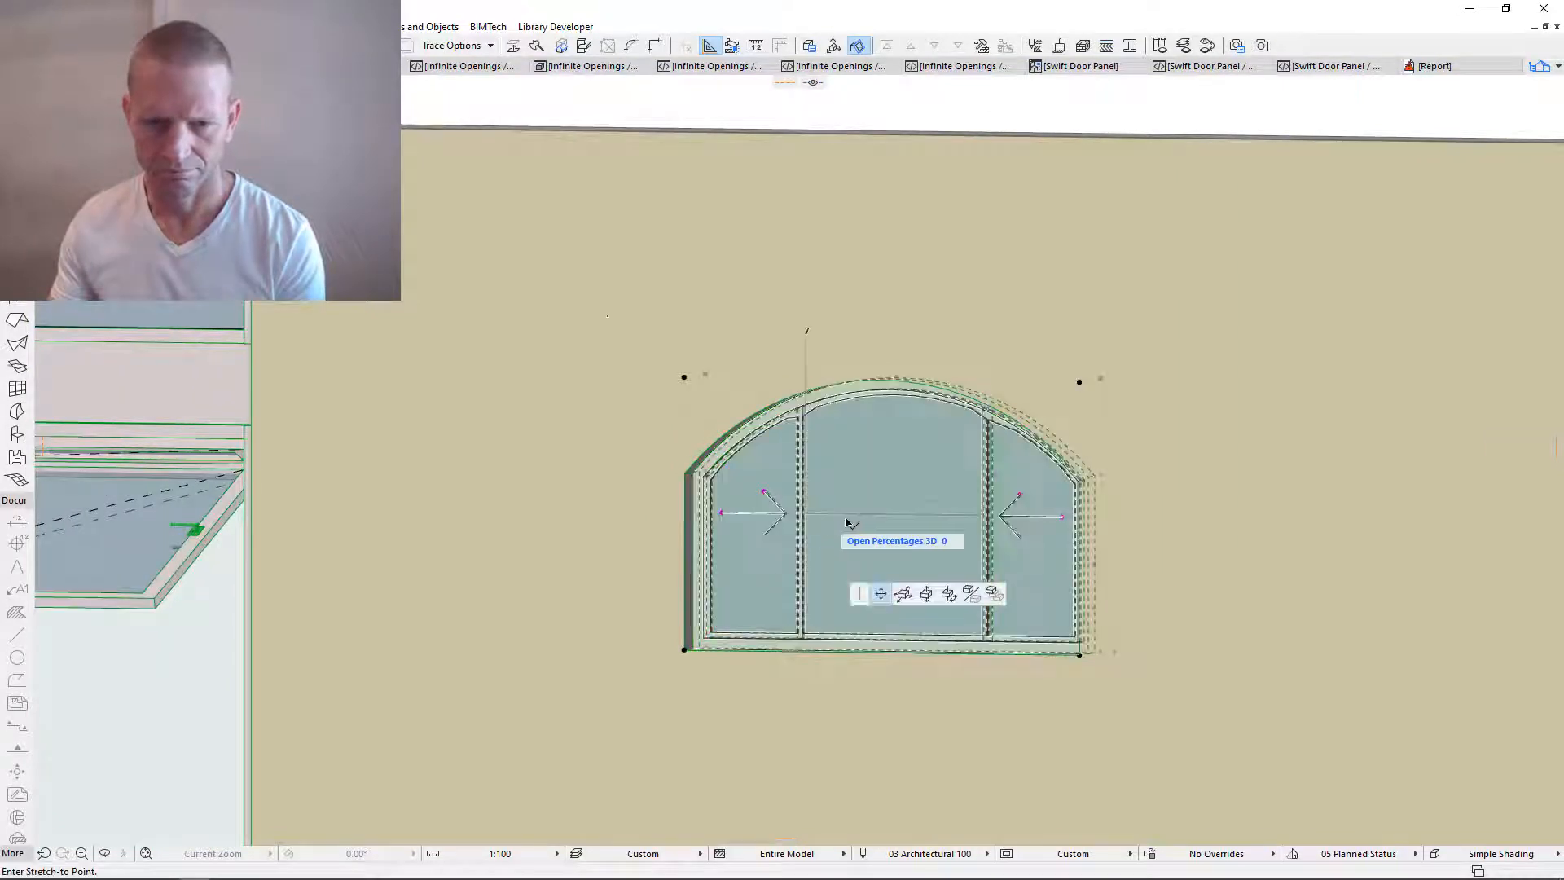
left_click(866, 514)
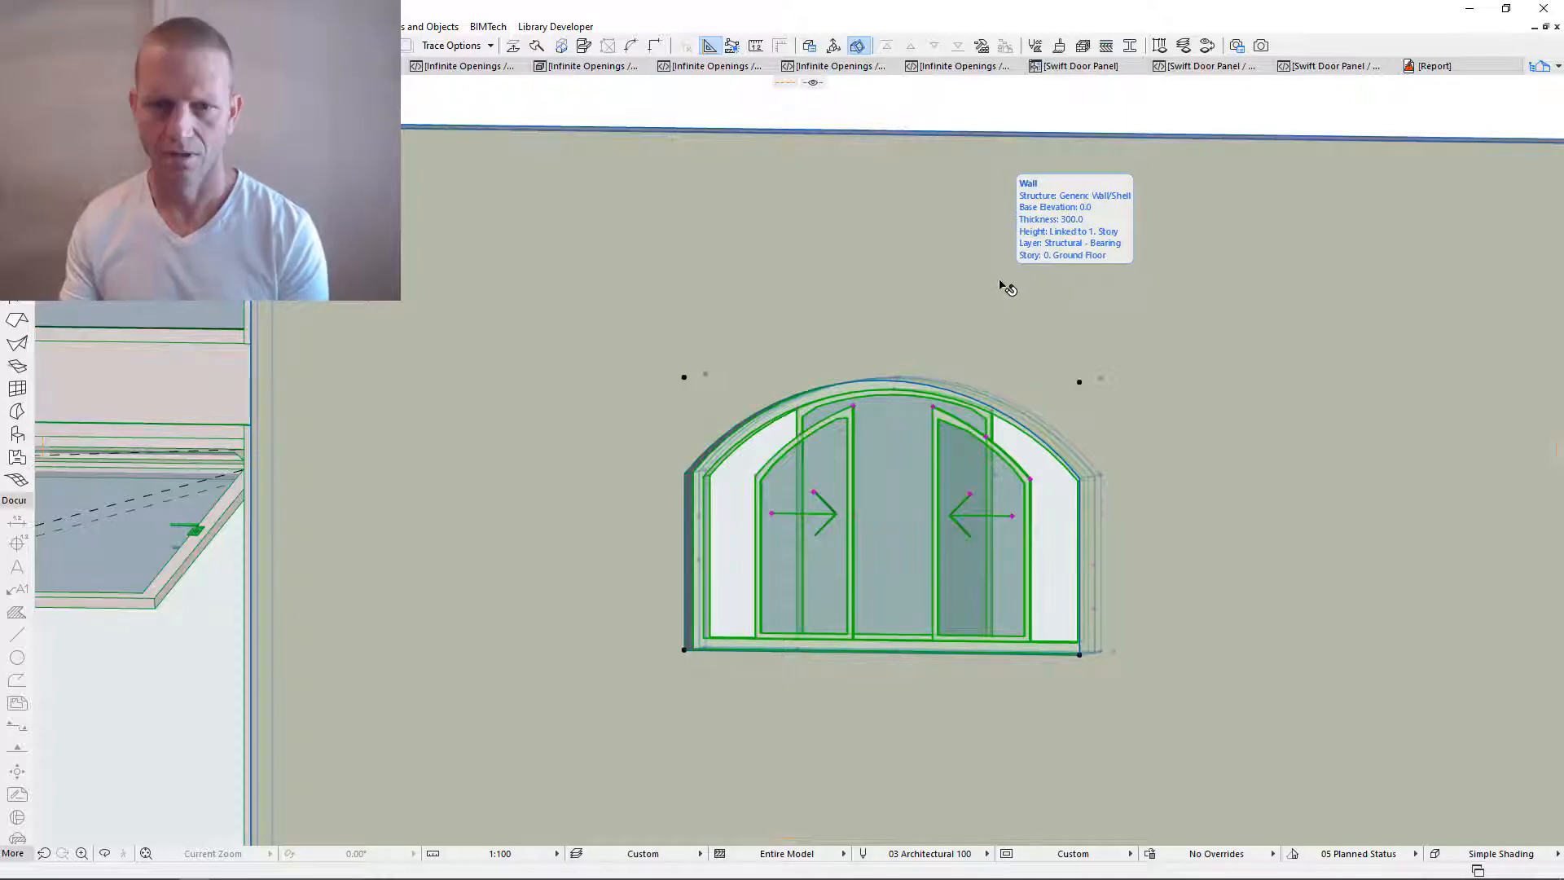
- Open the large window's settings and choose Door - Vertical-fold for its lower right opening
scroll(1007, 287, "down", 3)
middle_click_drag(797, 360, 1174, 401)
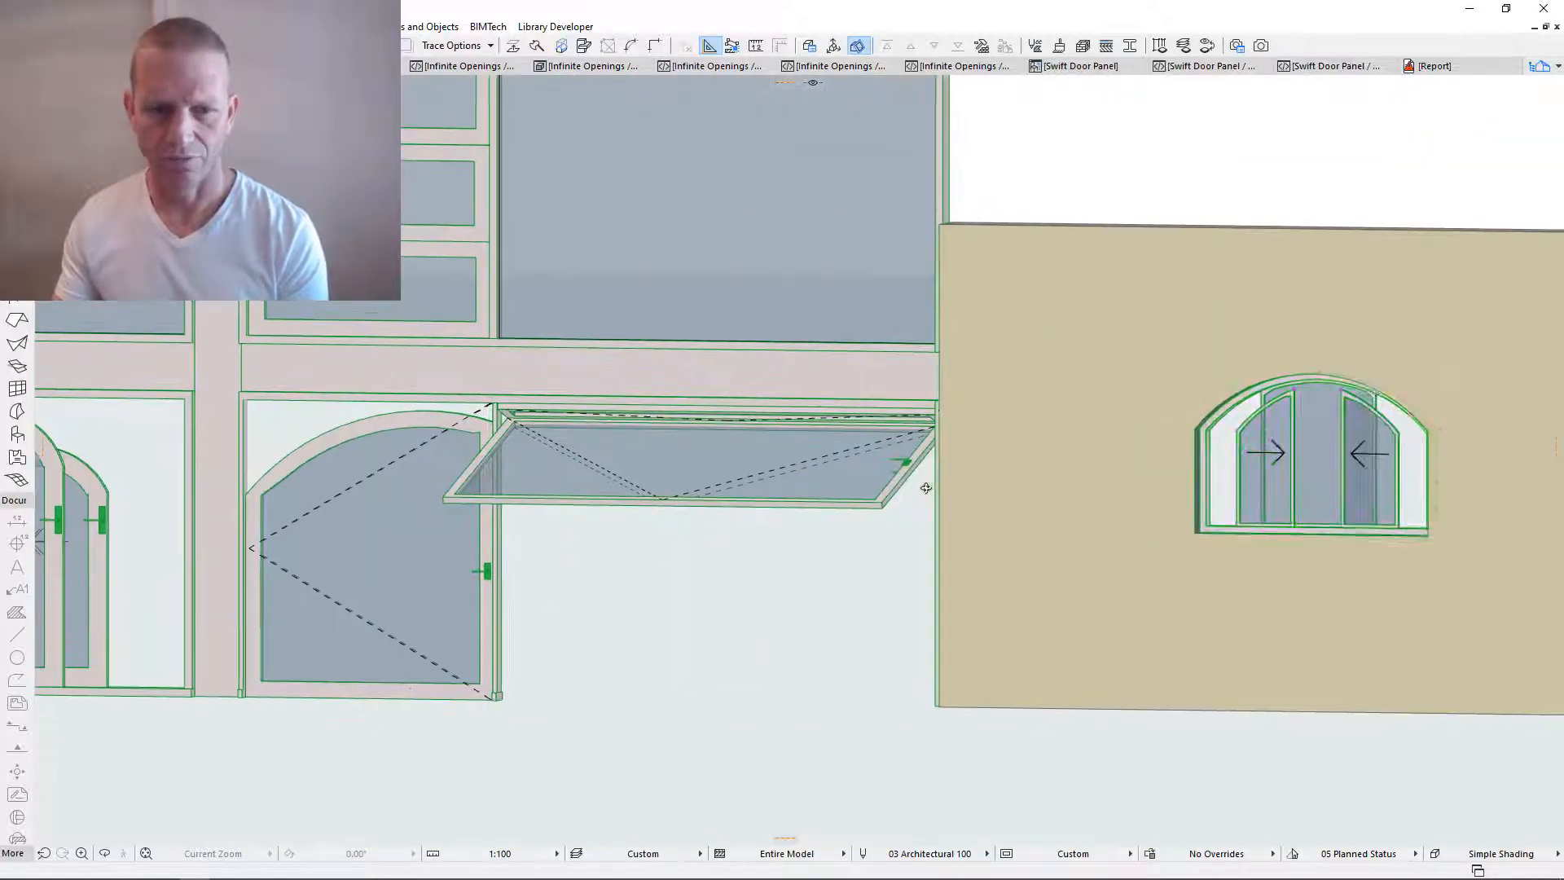
middle_click_drag(1012, 466, 677, 479)
scroll(566, 491, "up", 4)
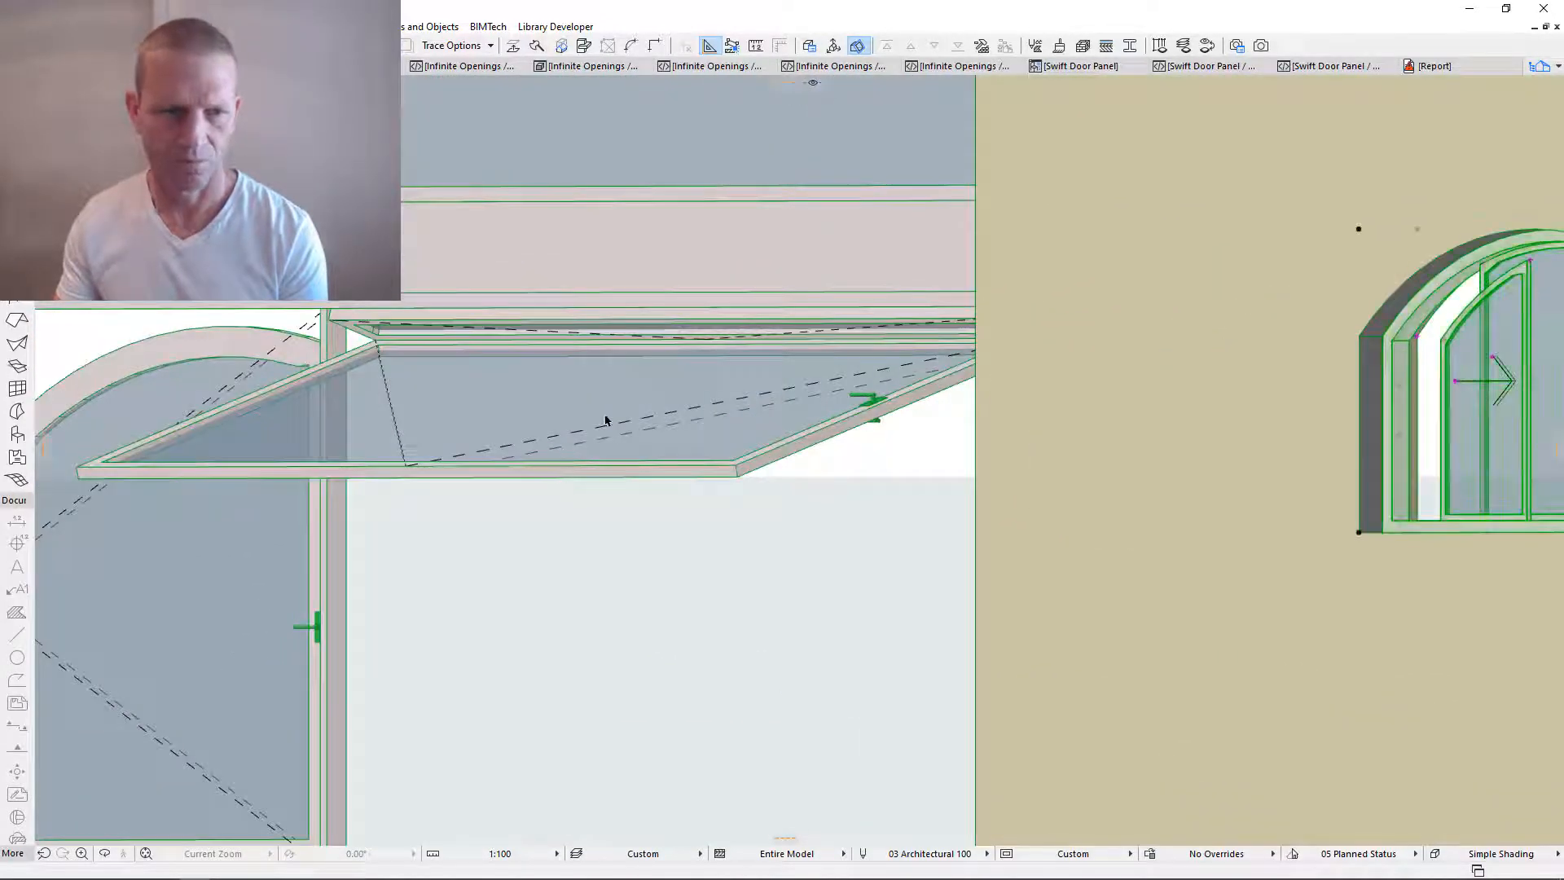
left_click(632, 399)
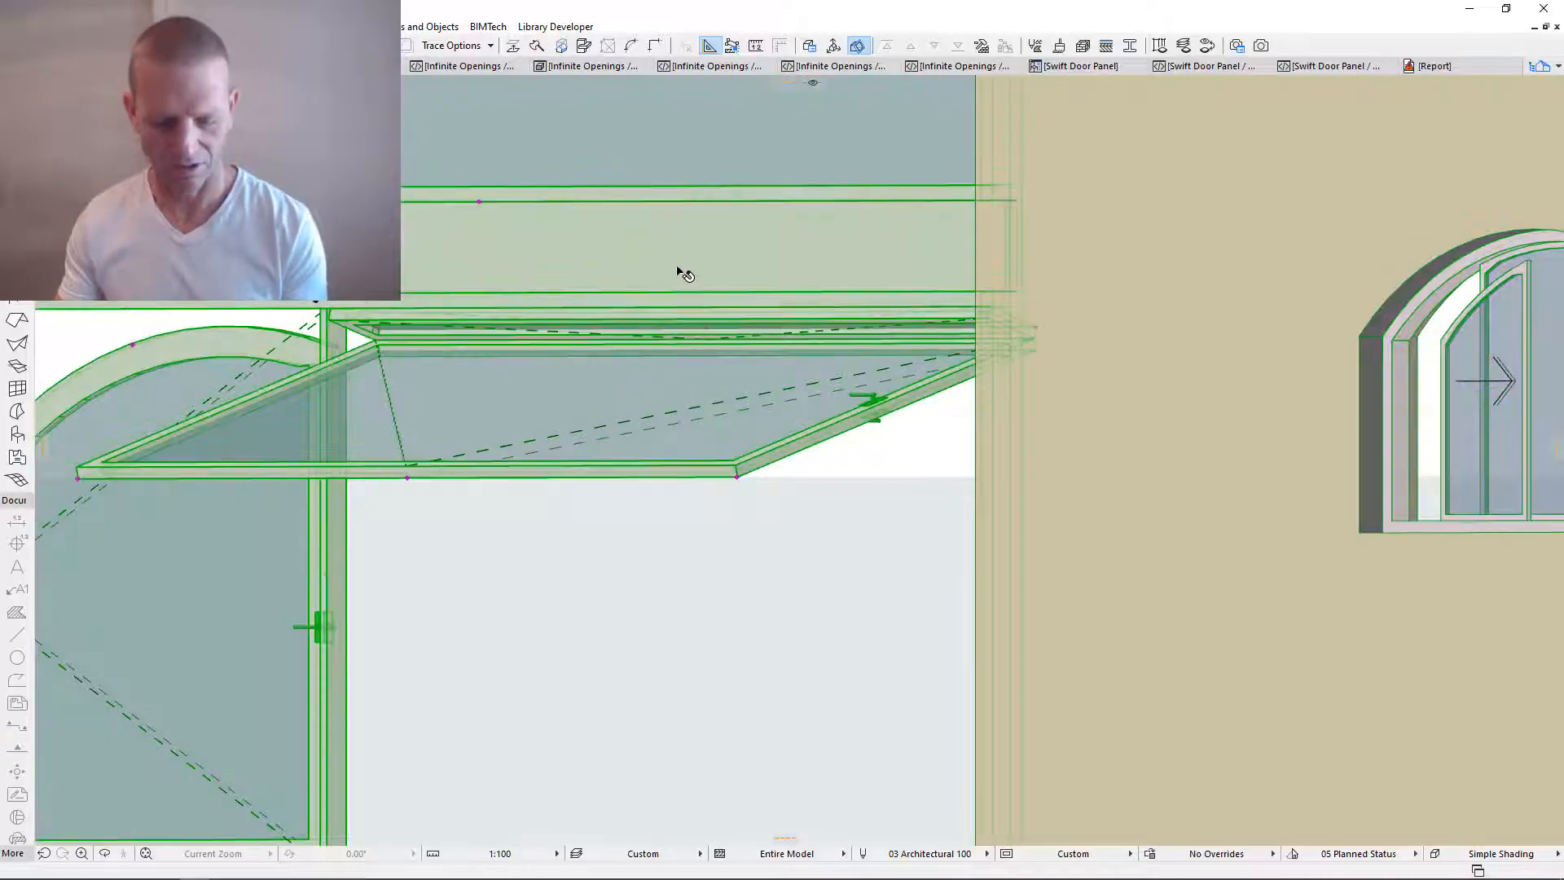
double_click(682, 274)
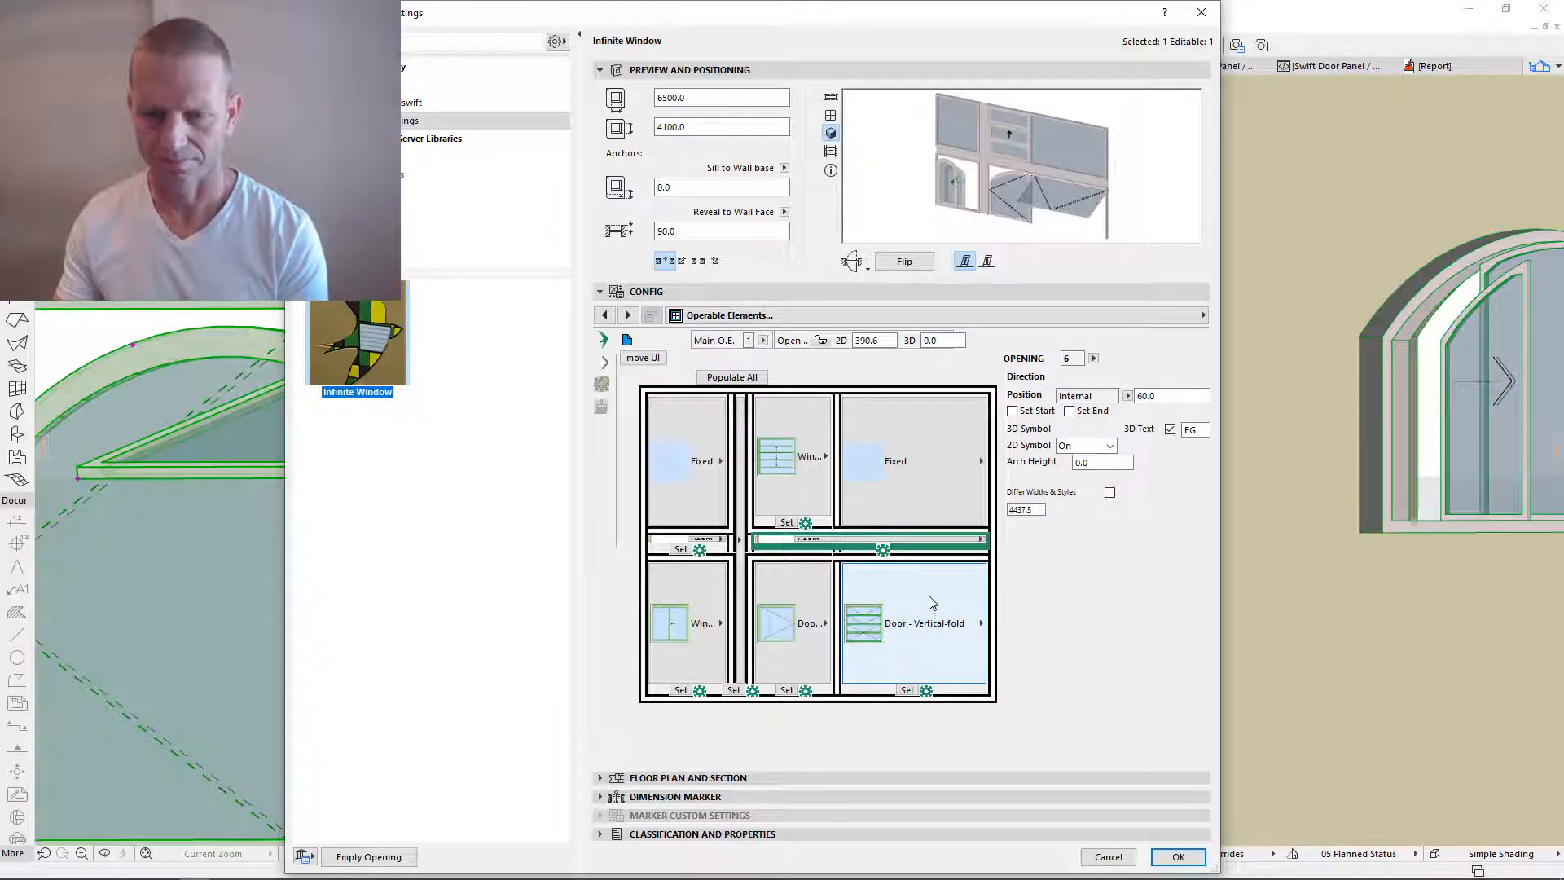
left_click(918, 632)
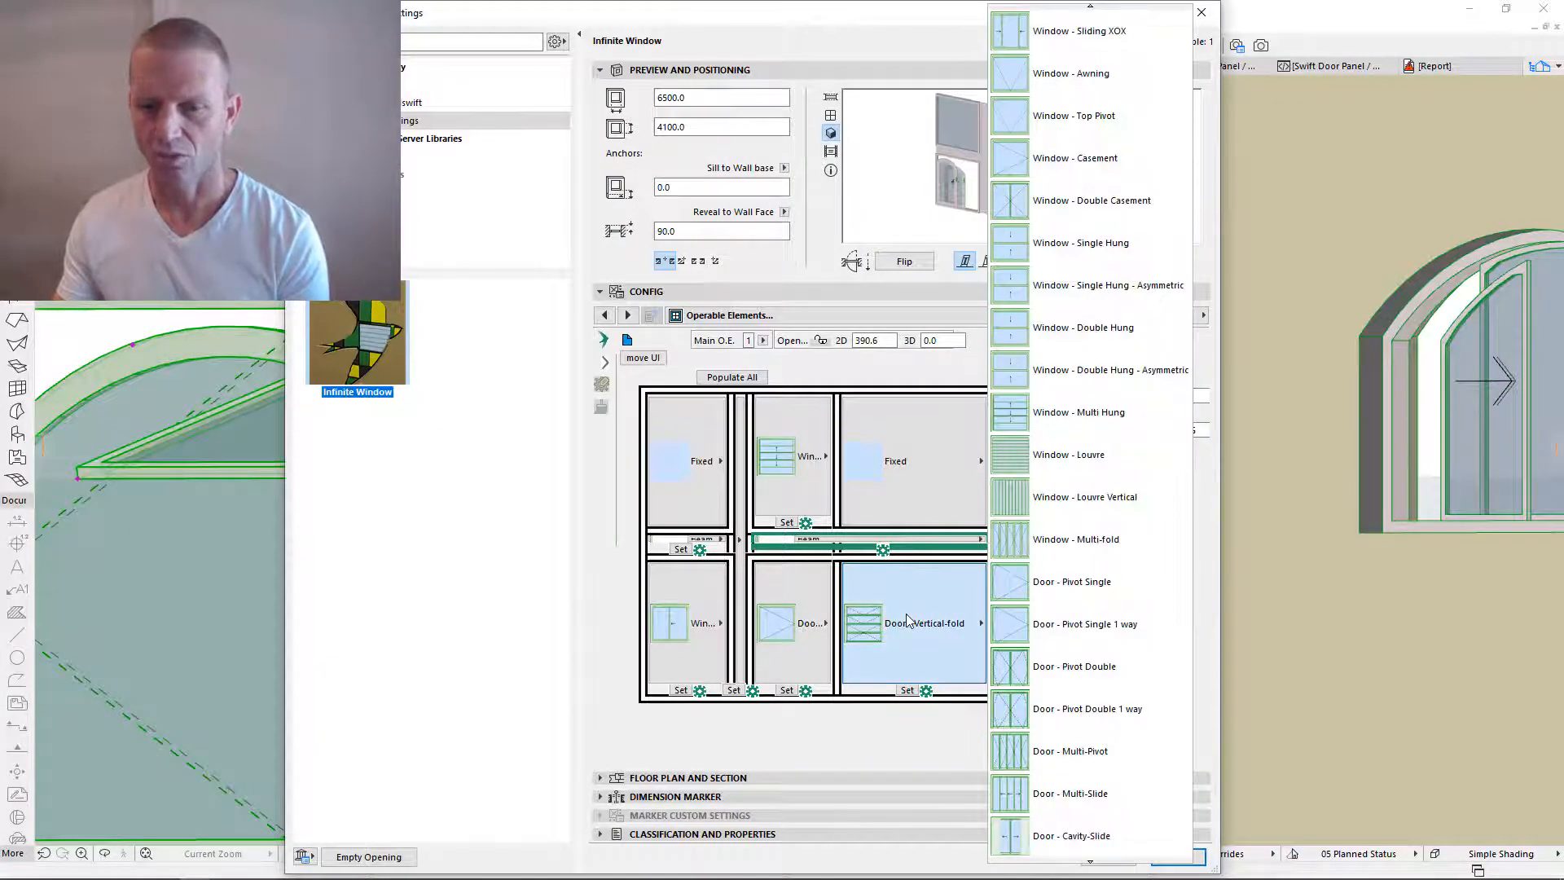
scroll(1083, 652, "down", 3)
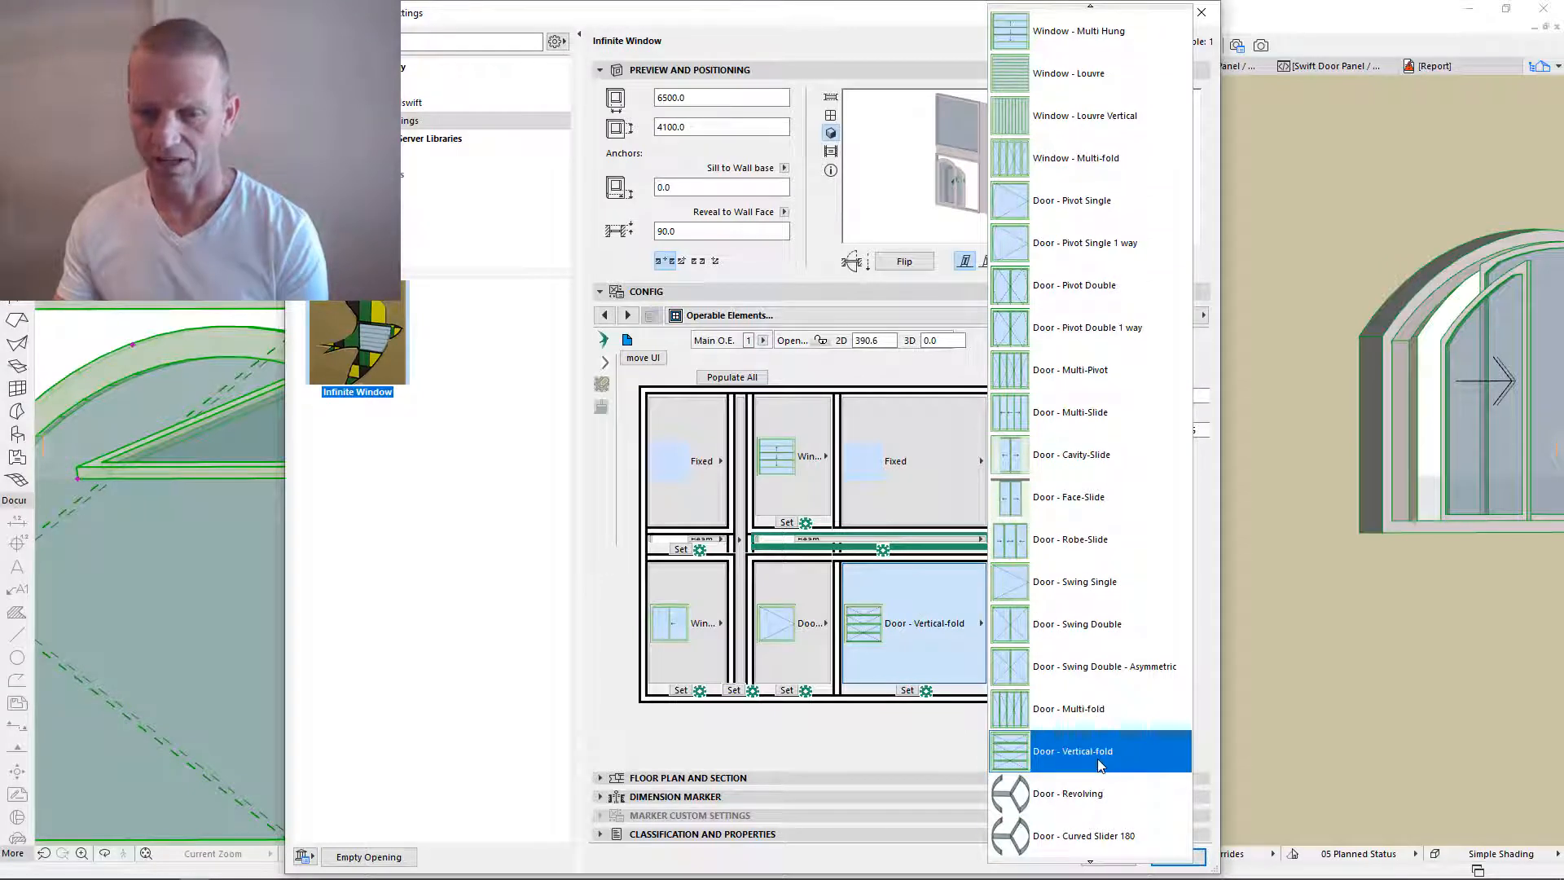
left_click(1086, 753)
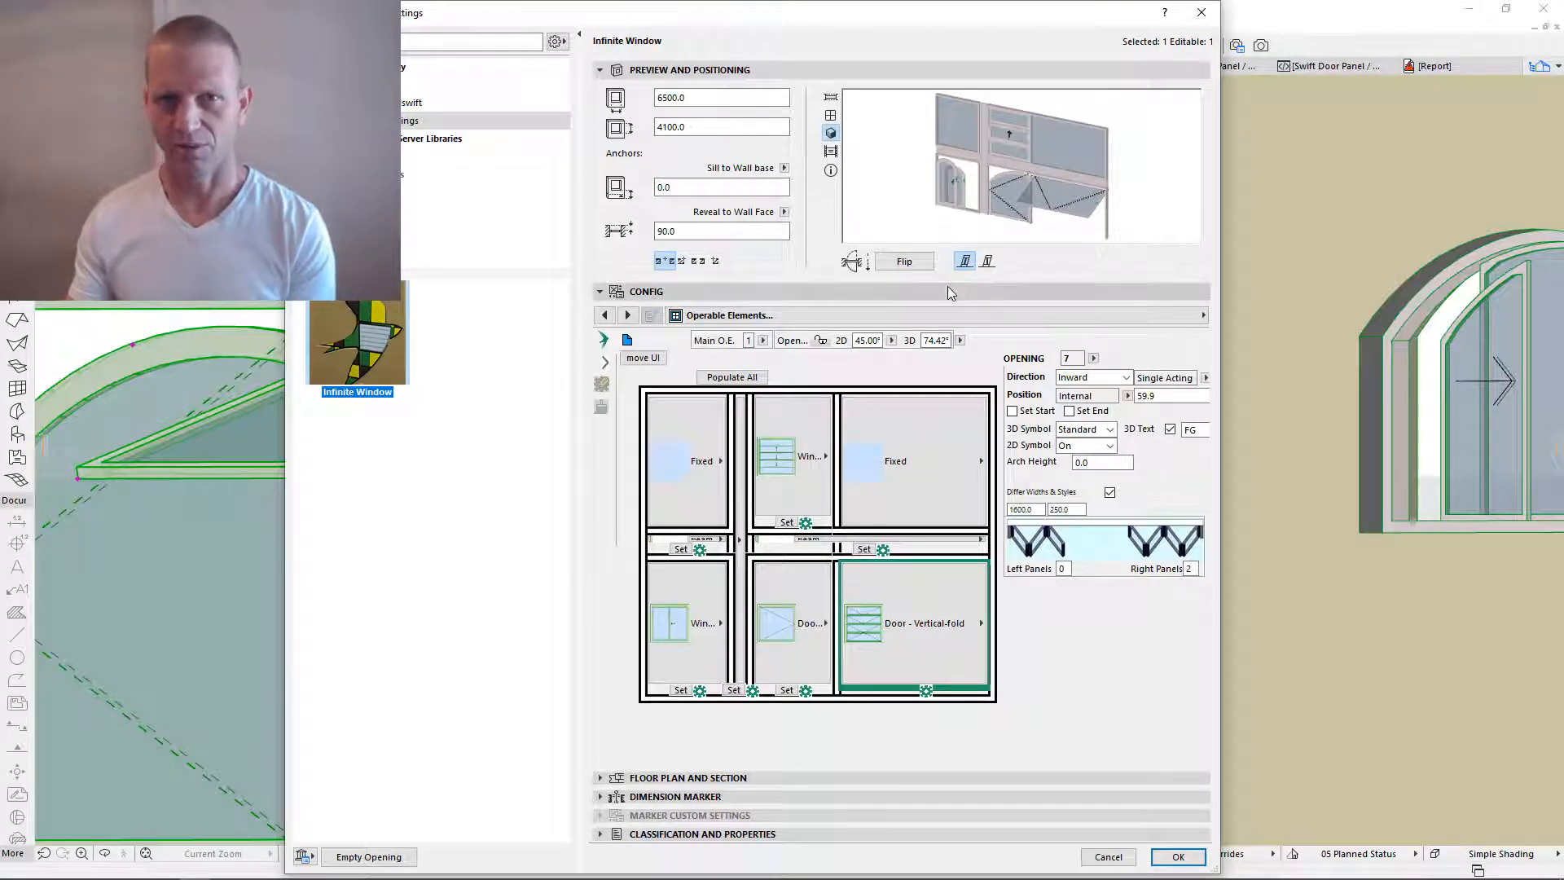
- Turn off differing widths and styles for the vertical-fold door, set its right panels to 3, and apply
left_click(1063, 568)
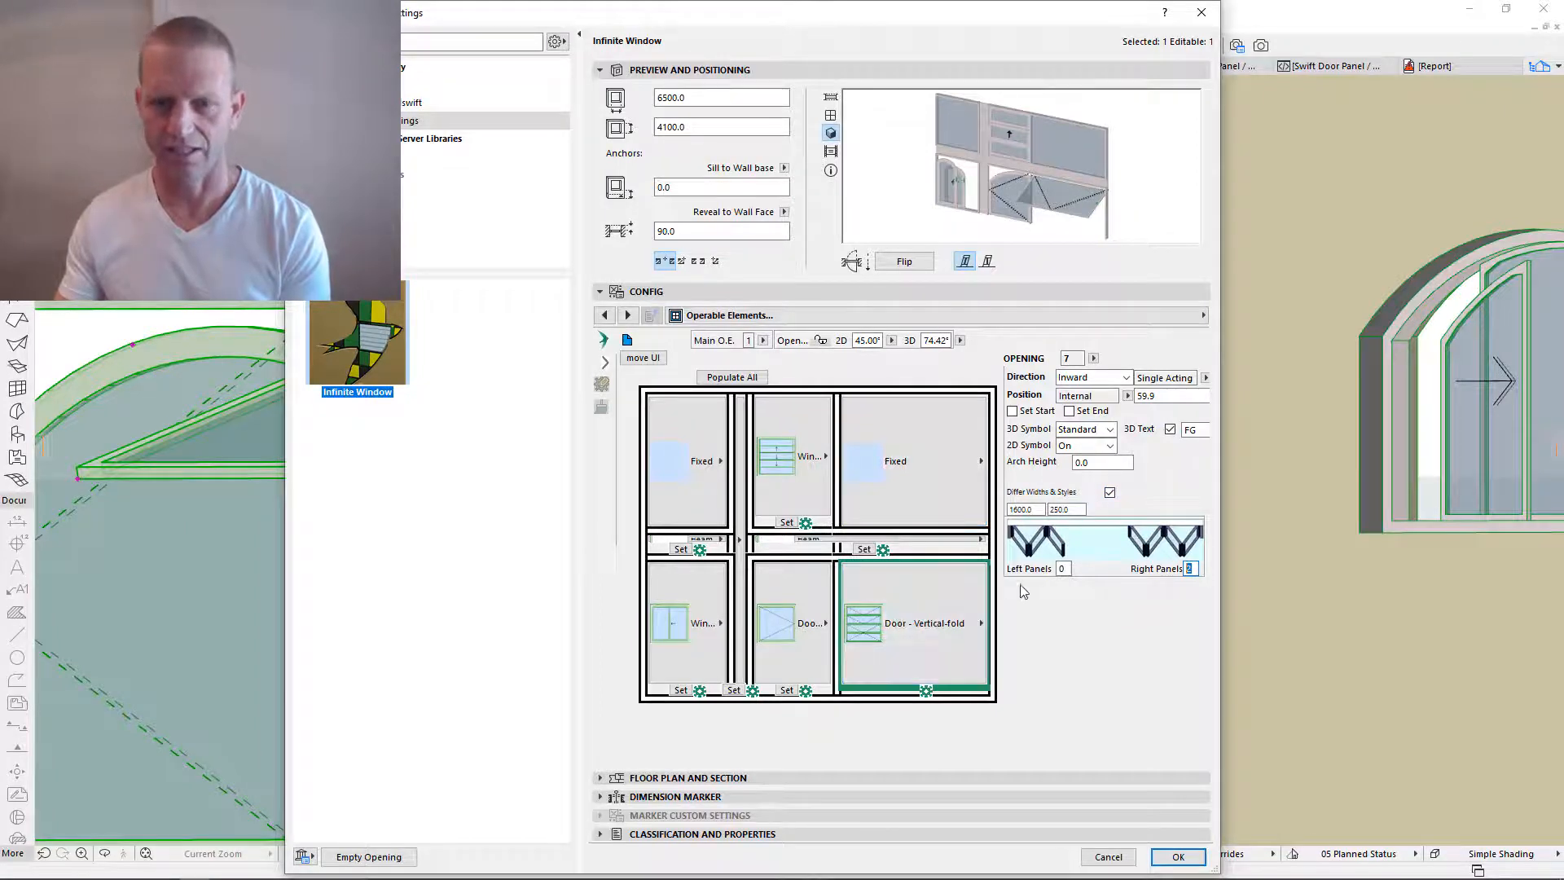
left_click(1110, 494)
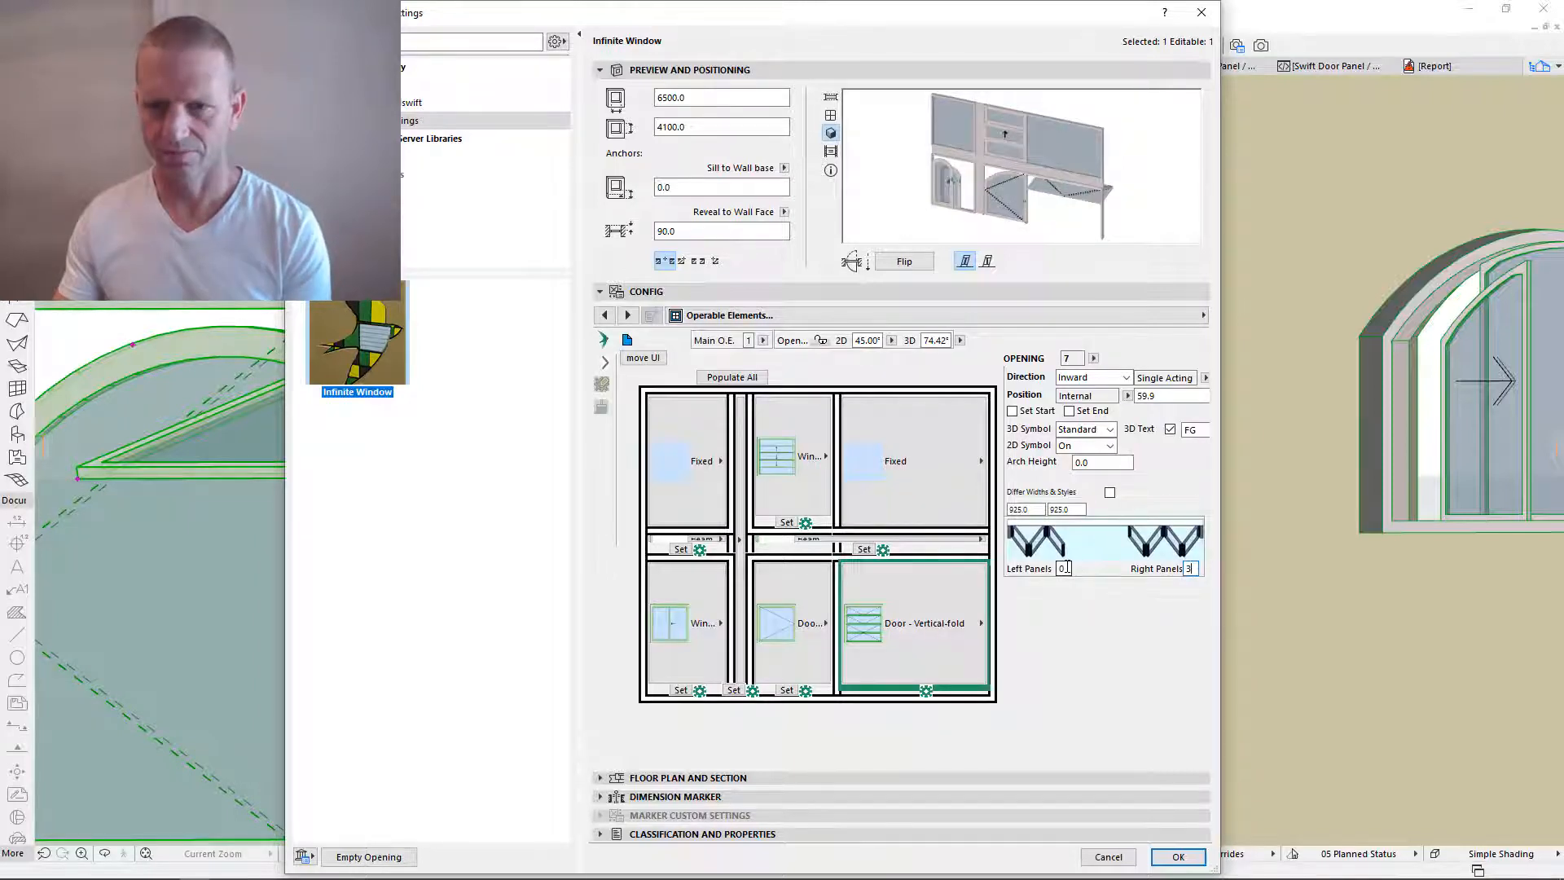
key("Return")
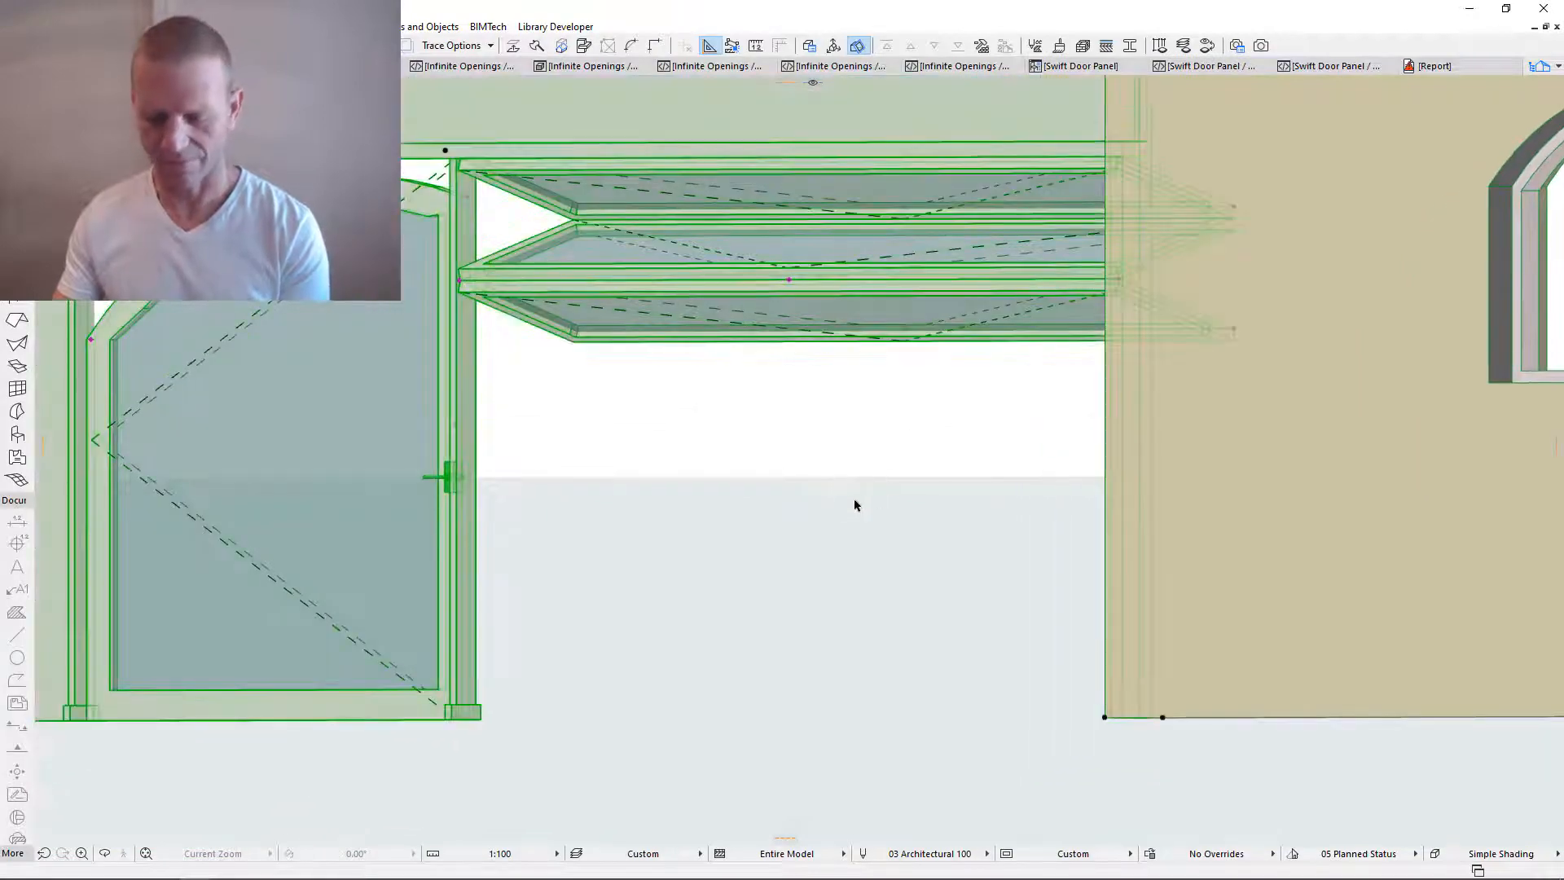
- Set the vertical-fold door's left panels to 2 and apply, so panels fold to both the head and the sill
right_click(855, 505)
key("ctrl+t")
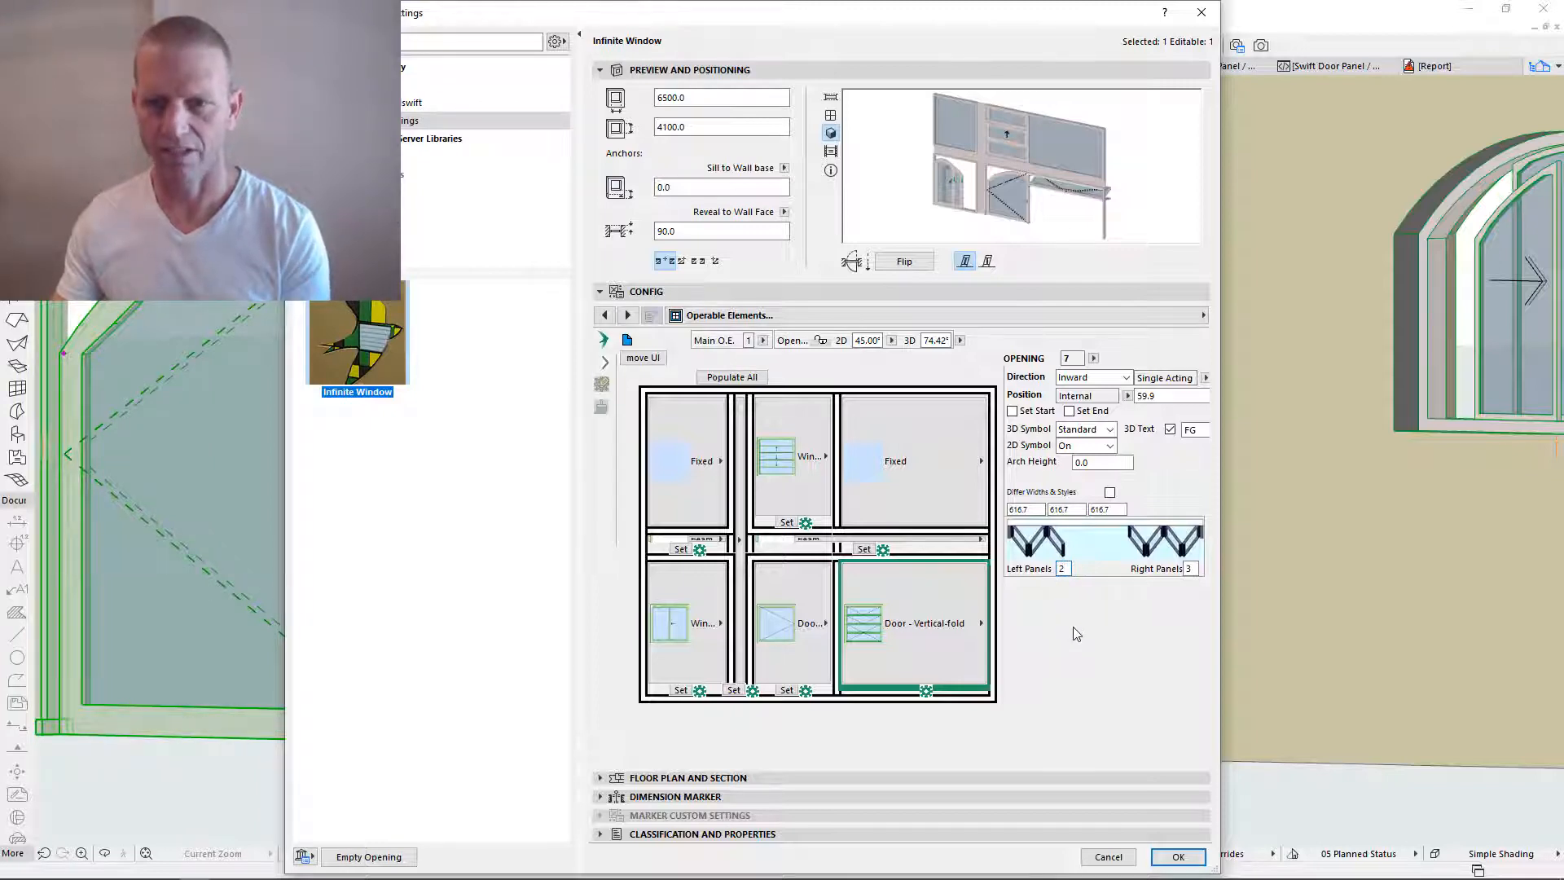
key("Tab")
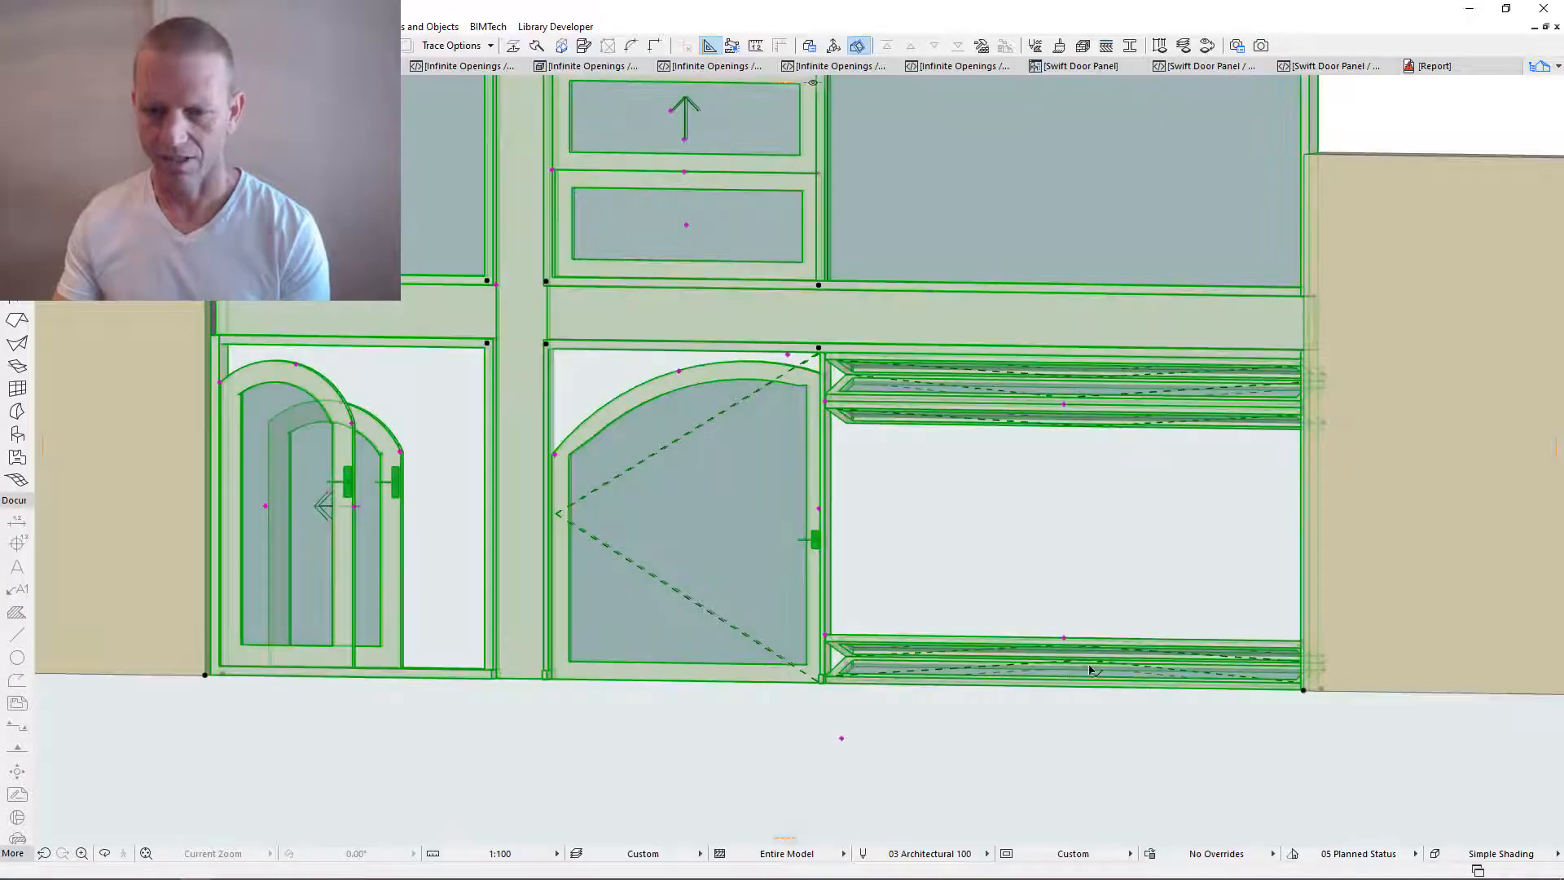
scroll(1121, 639, "up", 3)
scroll(1121, 643, "down", 2)
middle_click_drag(1152, 659, 835, 664, "shift")
left_click(813, 643)
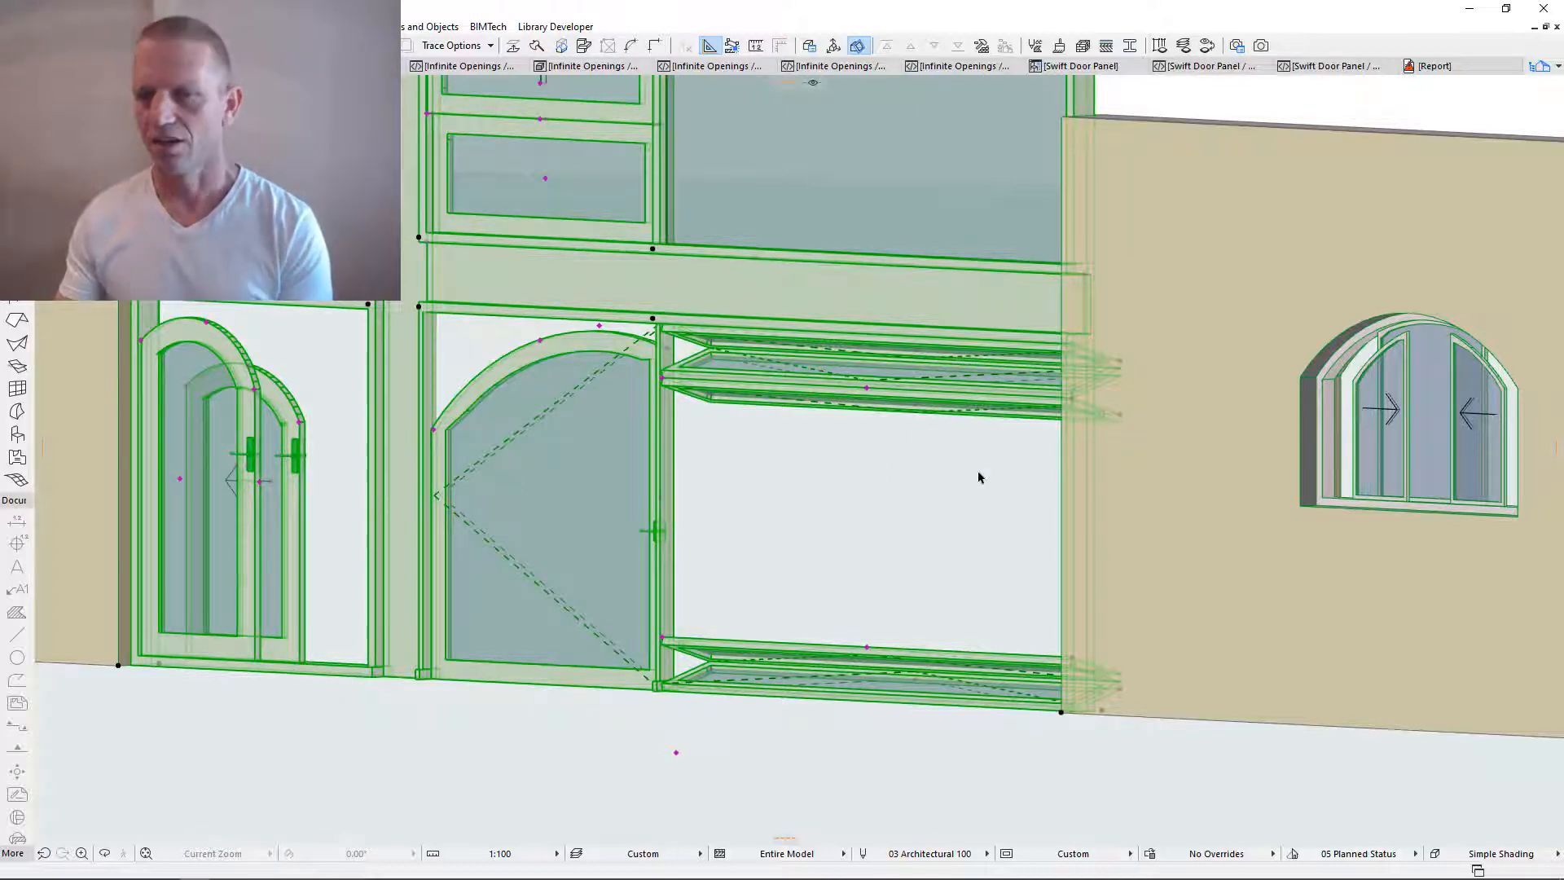
- Review the upper centre window in 3D and its Window - Multi Hung opening type in the settings
middle_click_drag(796, 262, 941, 534)
middle_click_drag(740, 459, 817, 542)
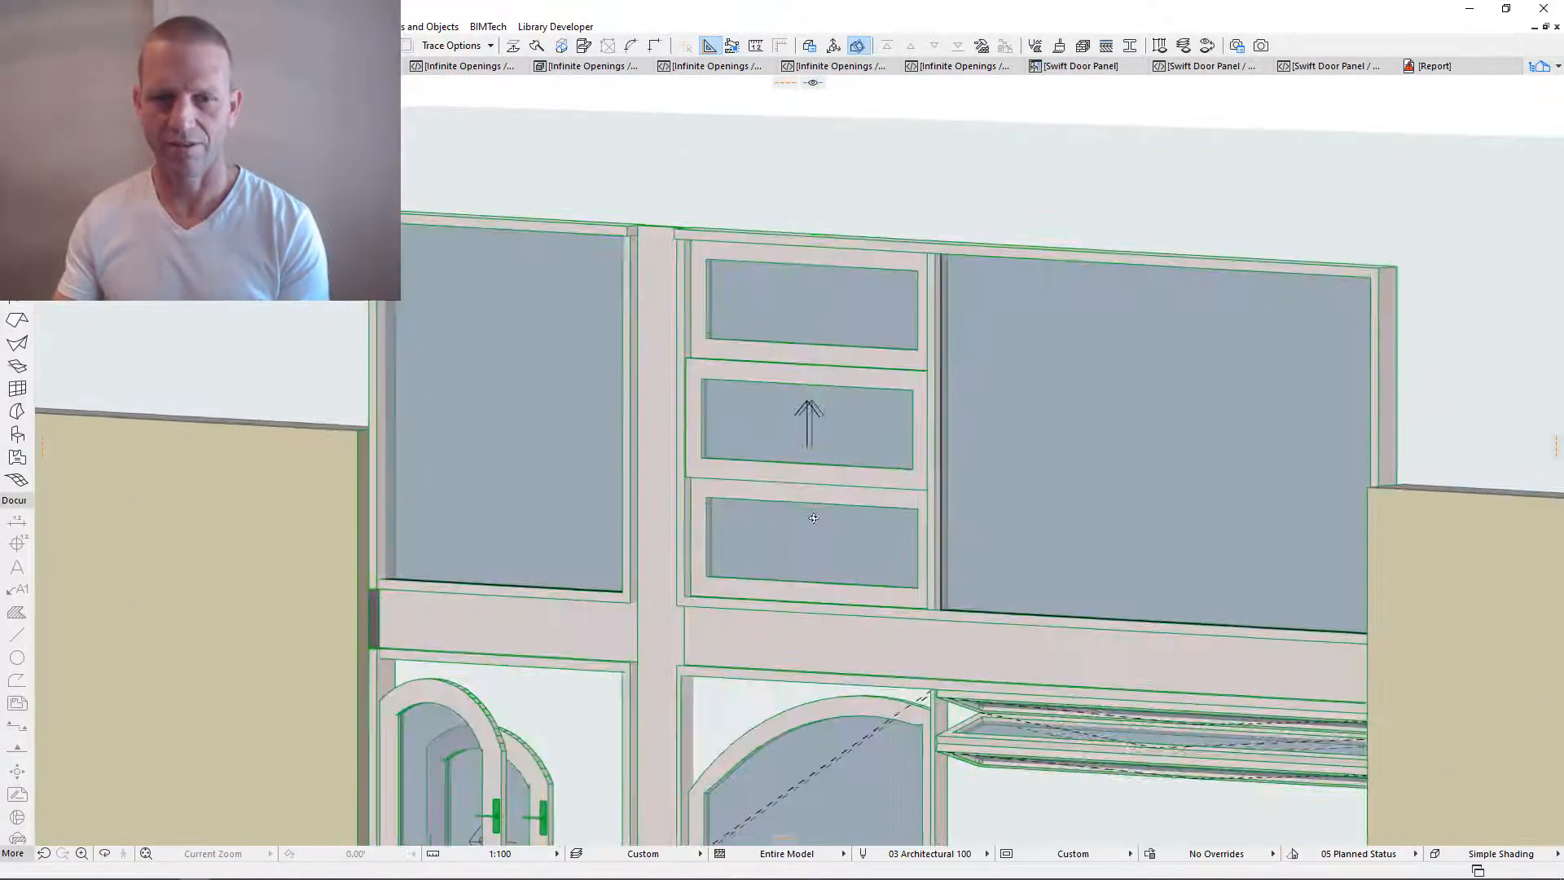
scroll(844, 479, "up", 3)
middle_click_drag(847, 474, 838, 538)
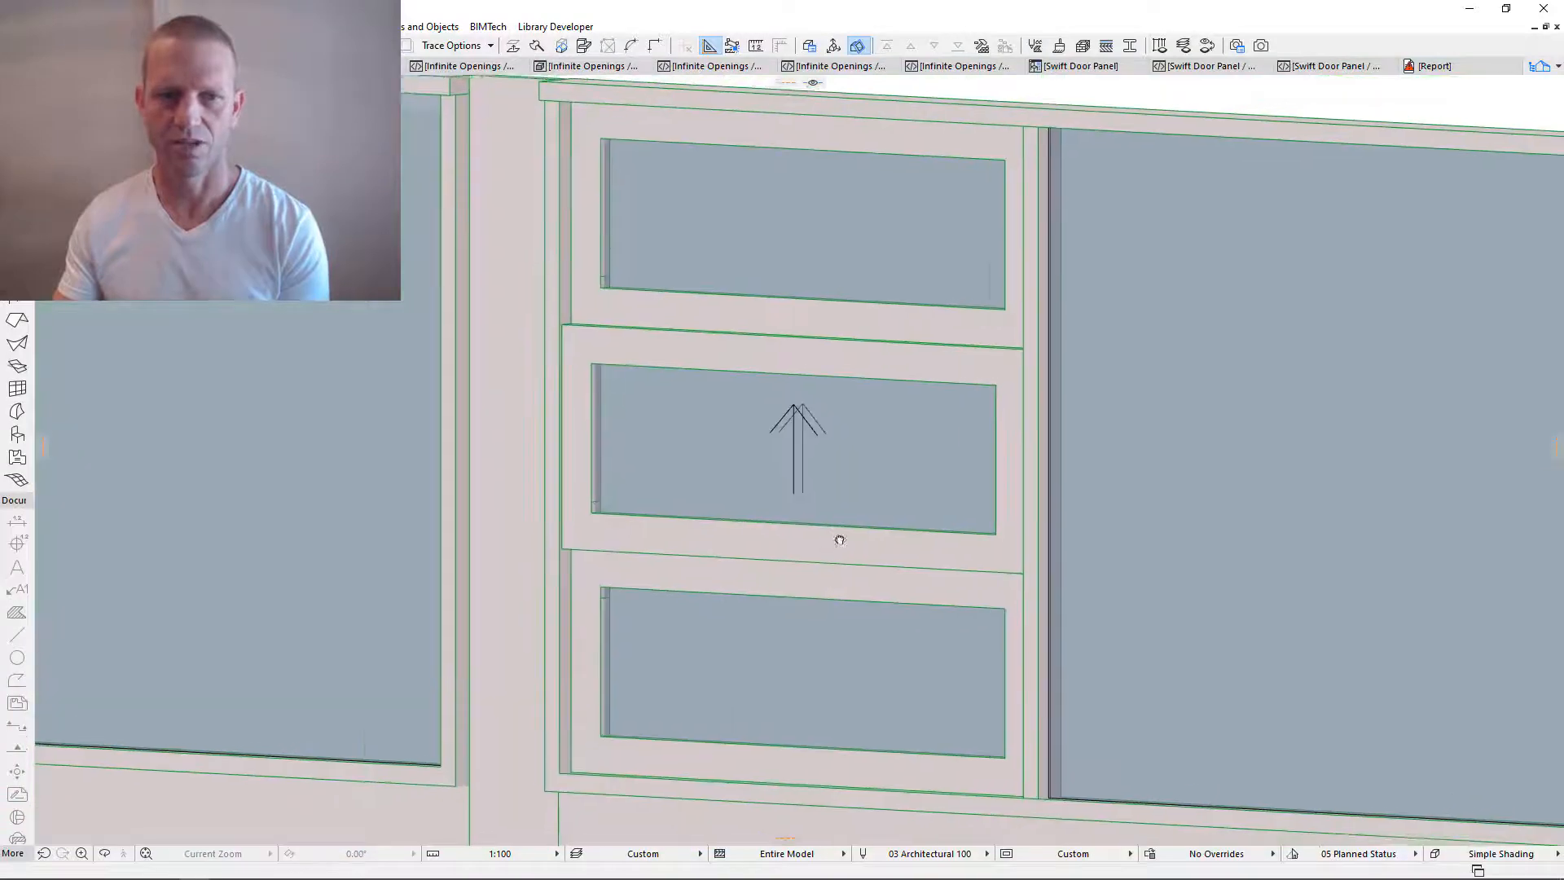
scroll(824, 527, "down", 2)
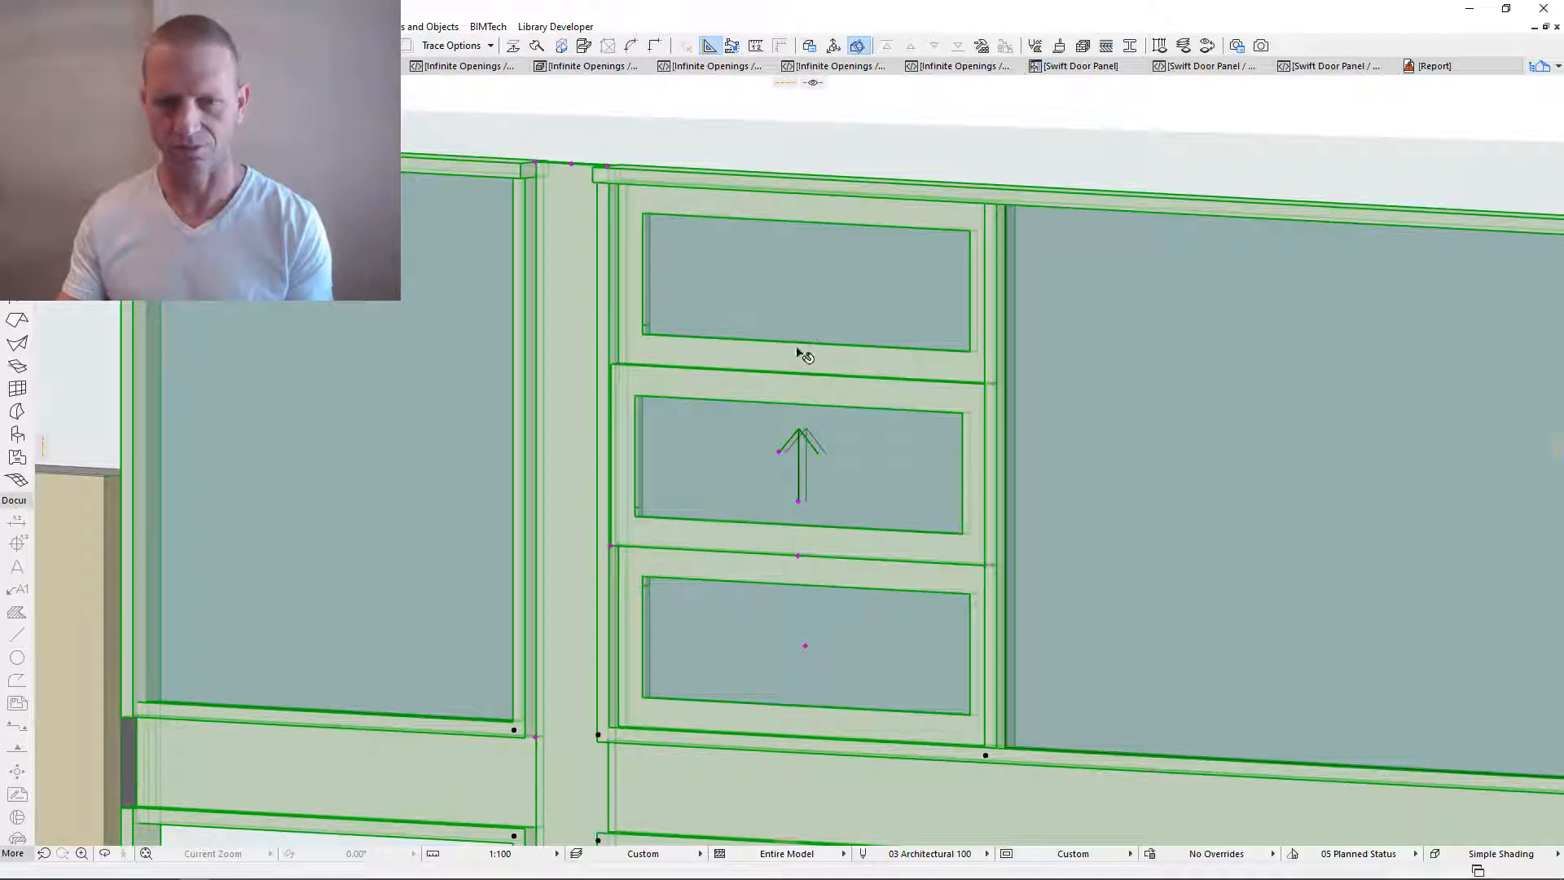
double_click(729, 256)
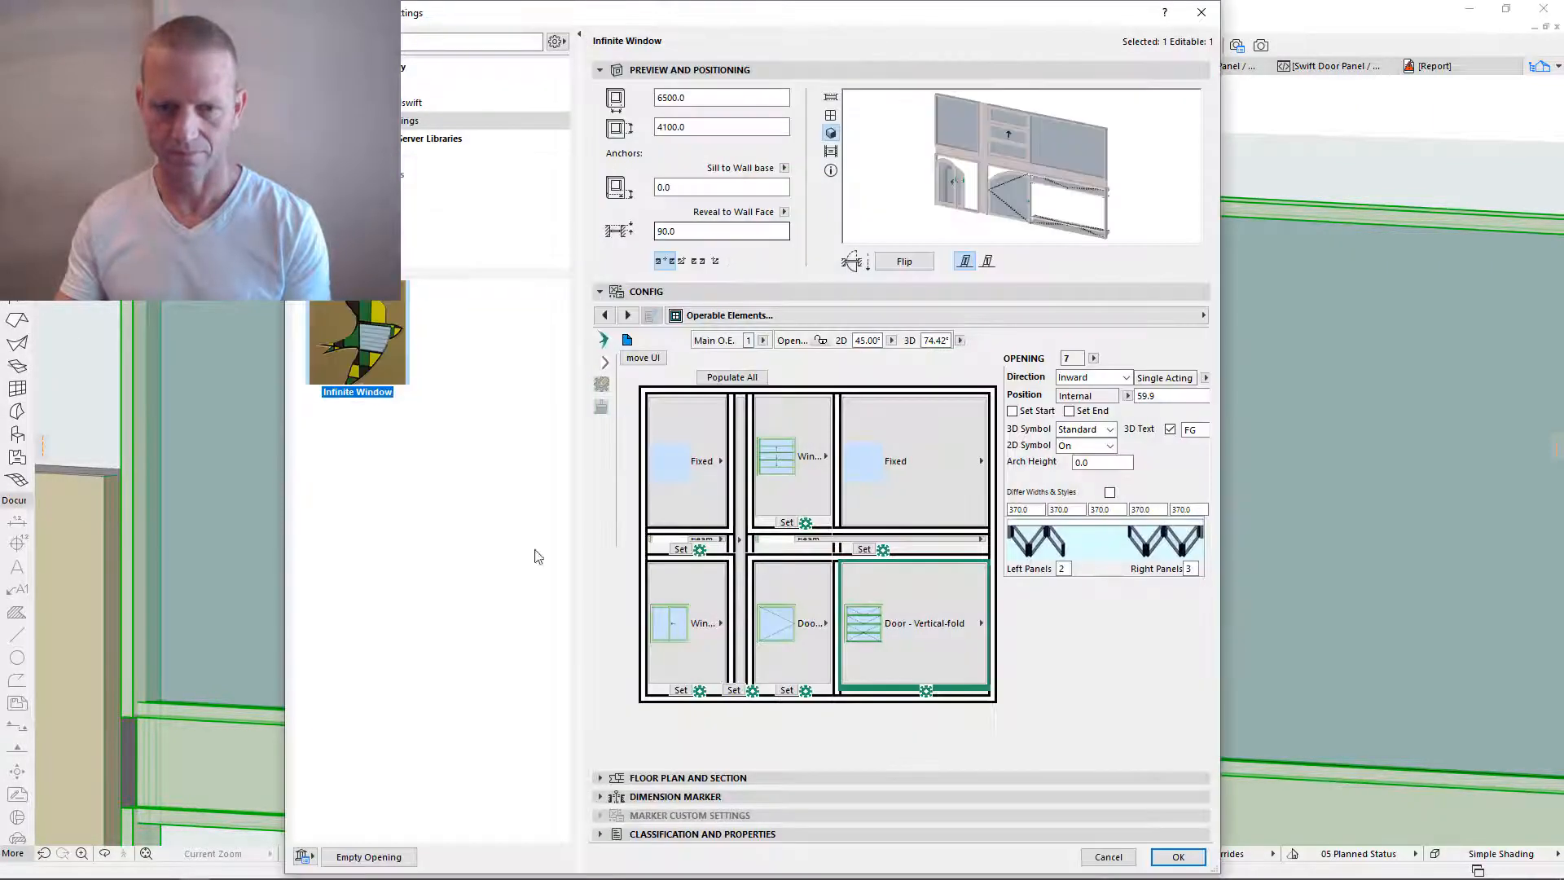
left_click(823, 470)
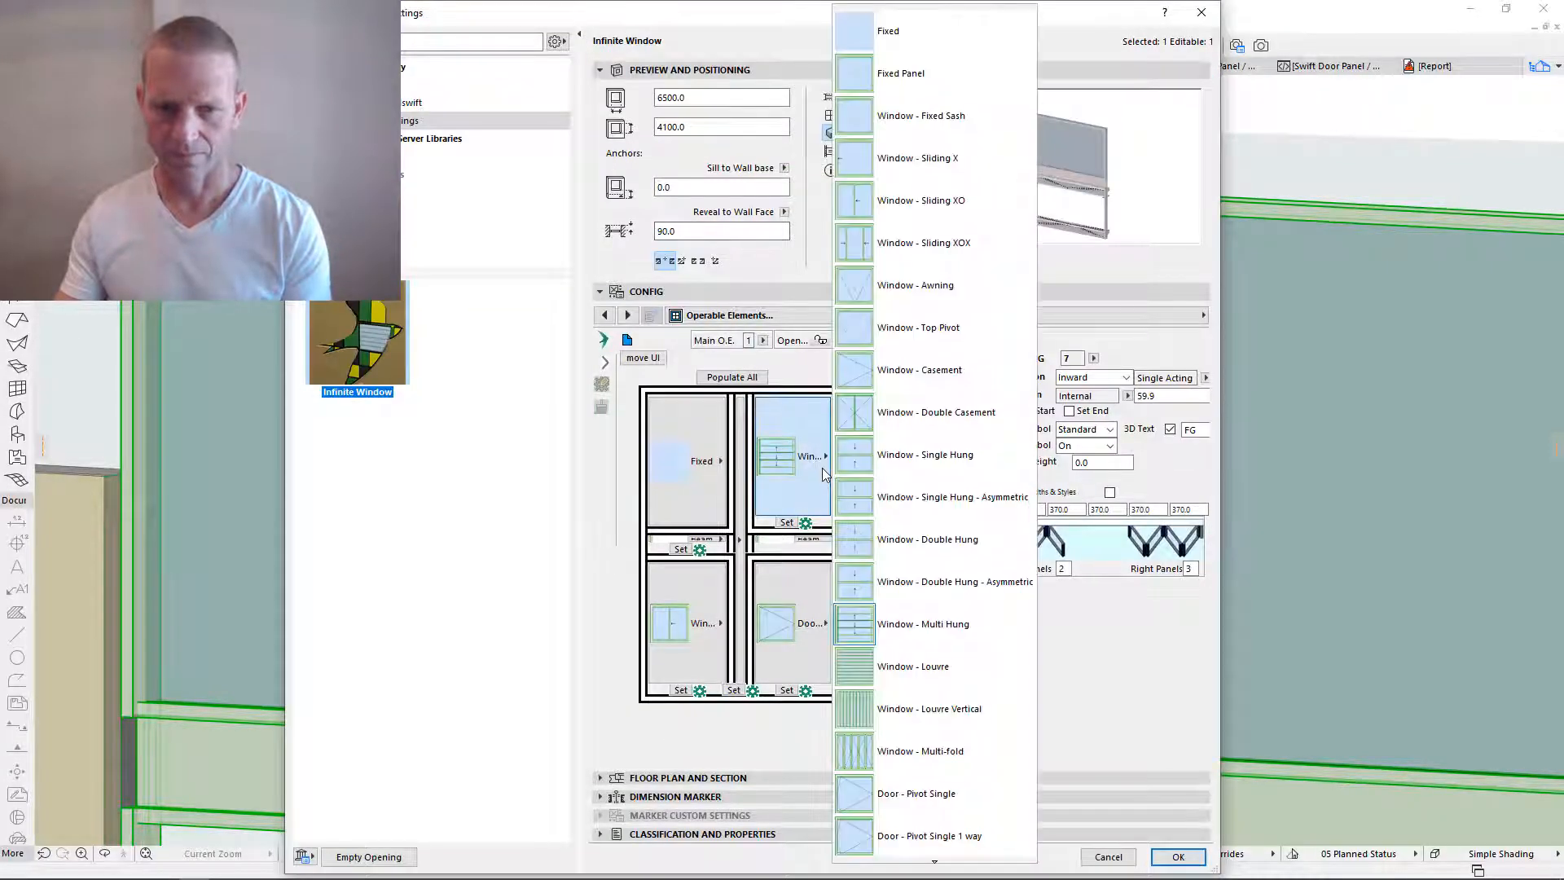
left_click(963, 624)
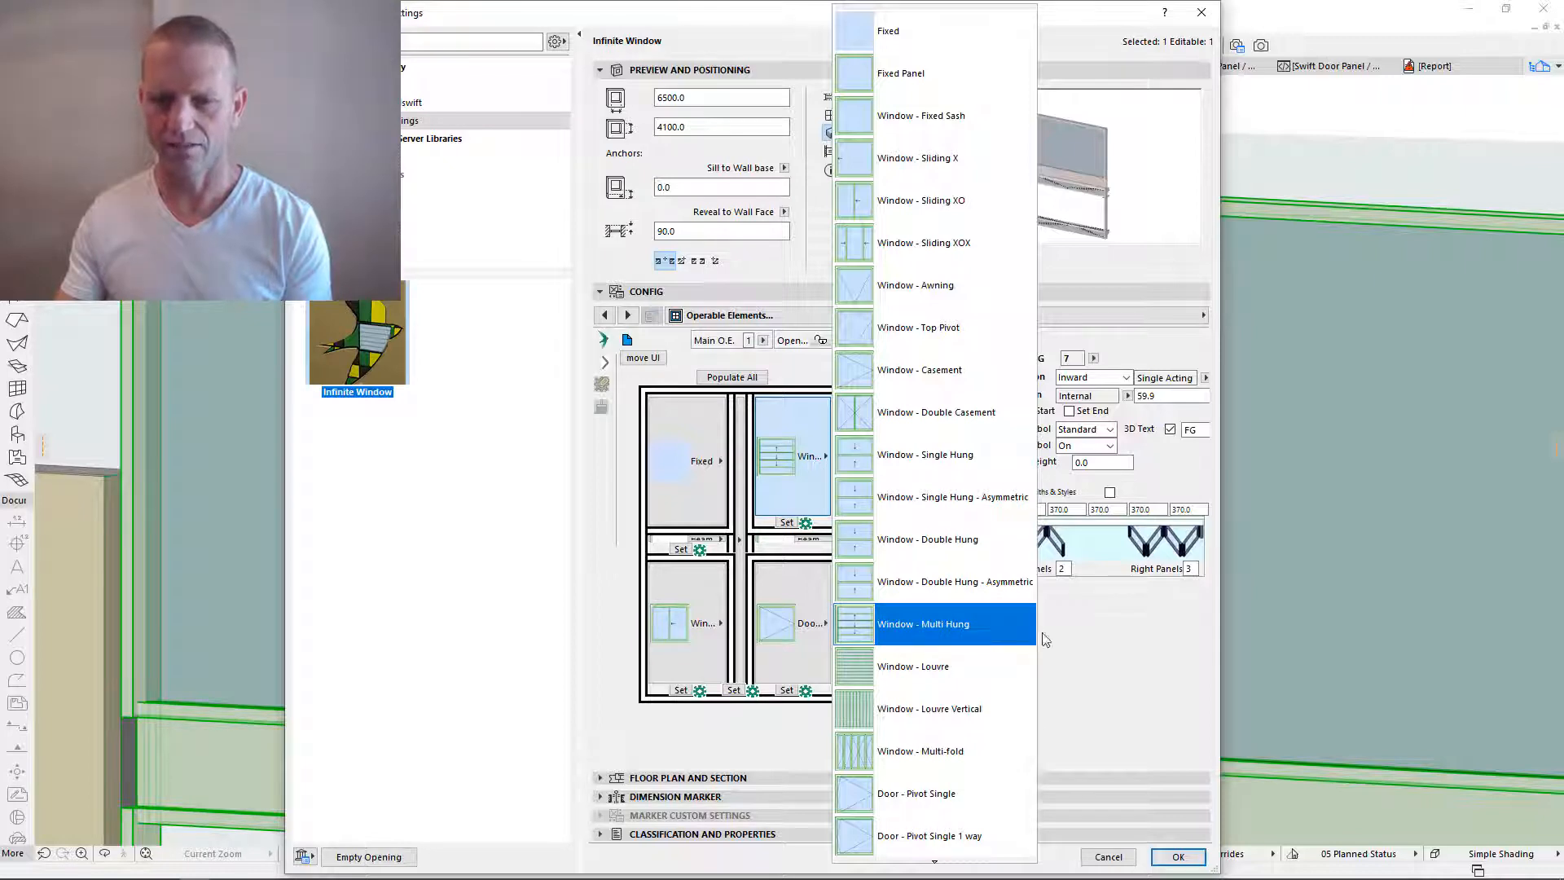
double_click(1066, 568)
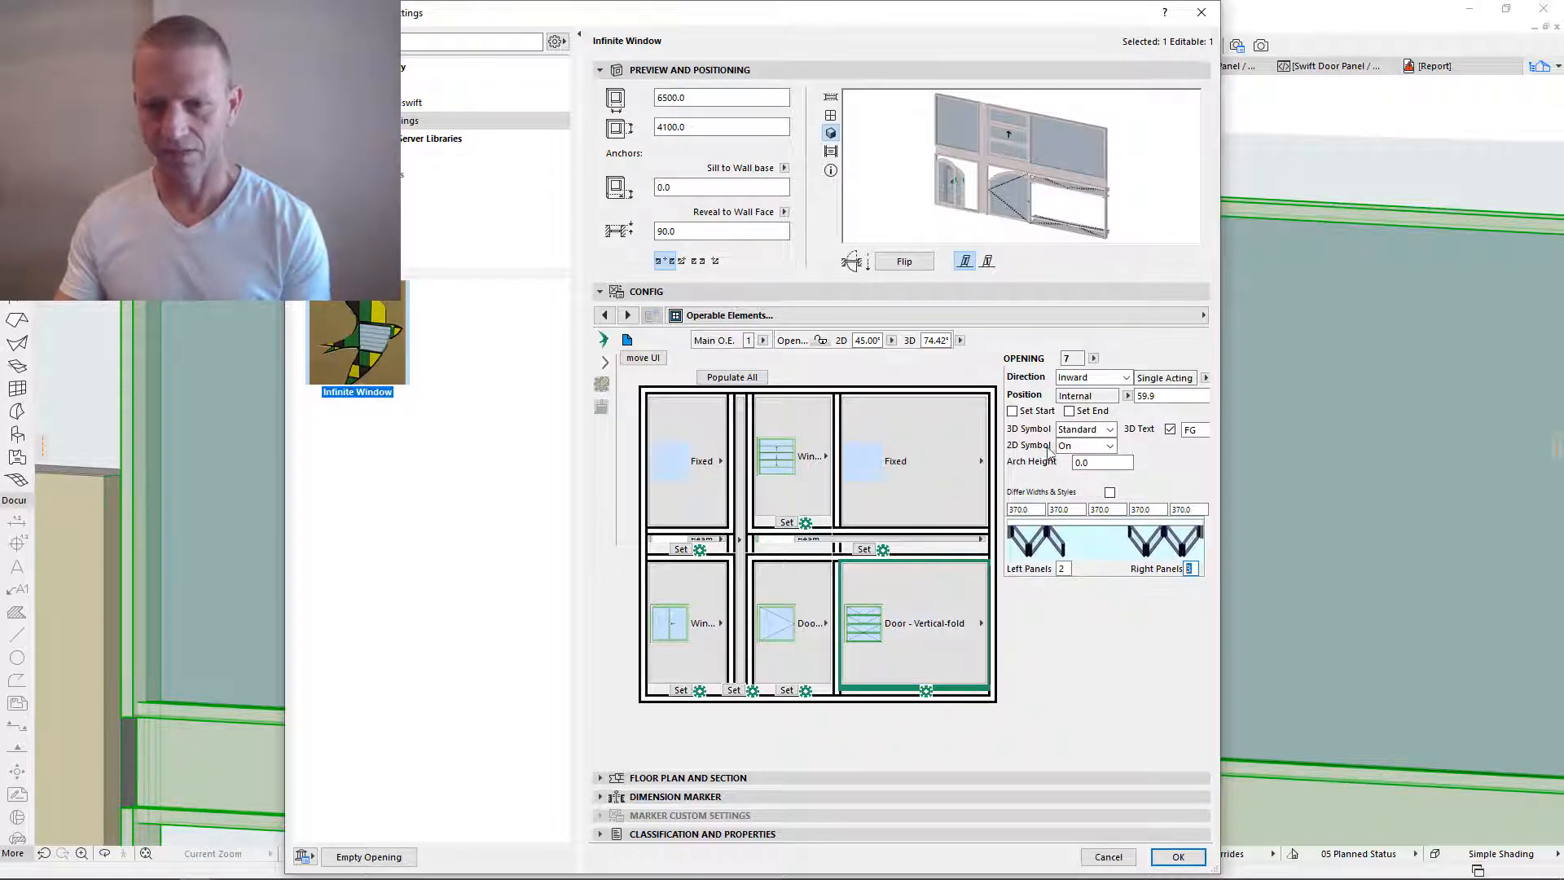
left_click(1178, 856)
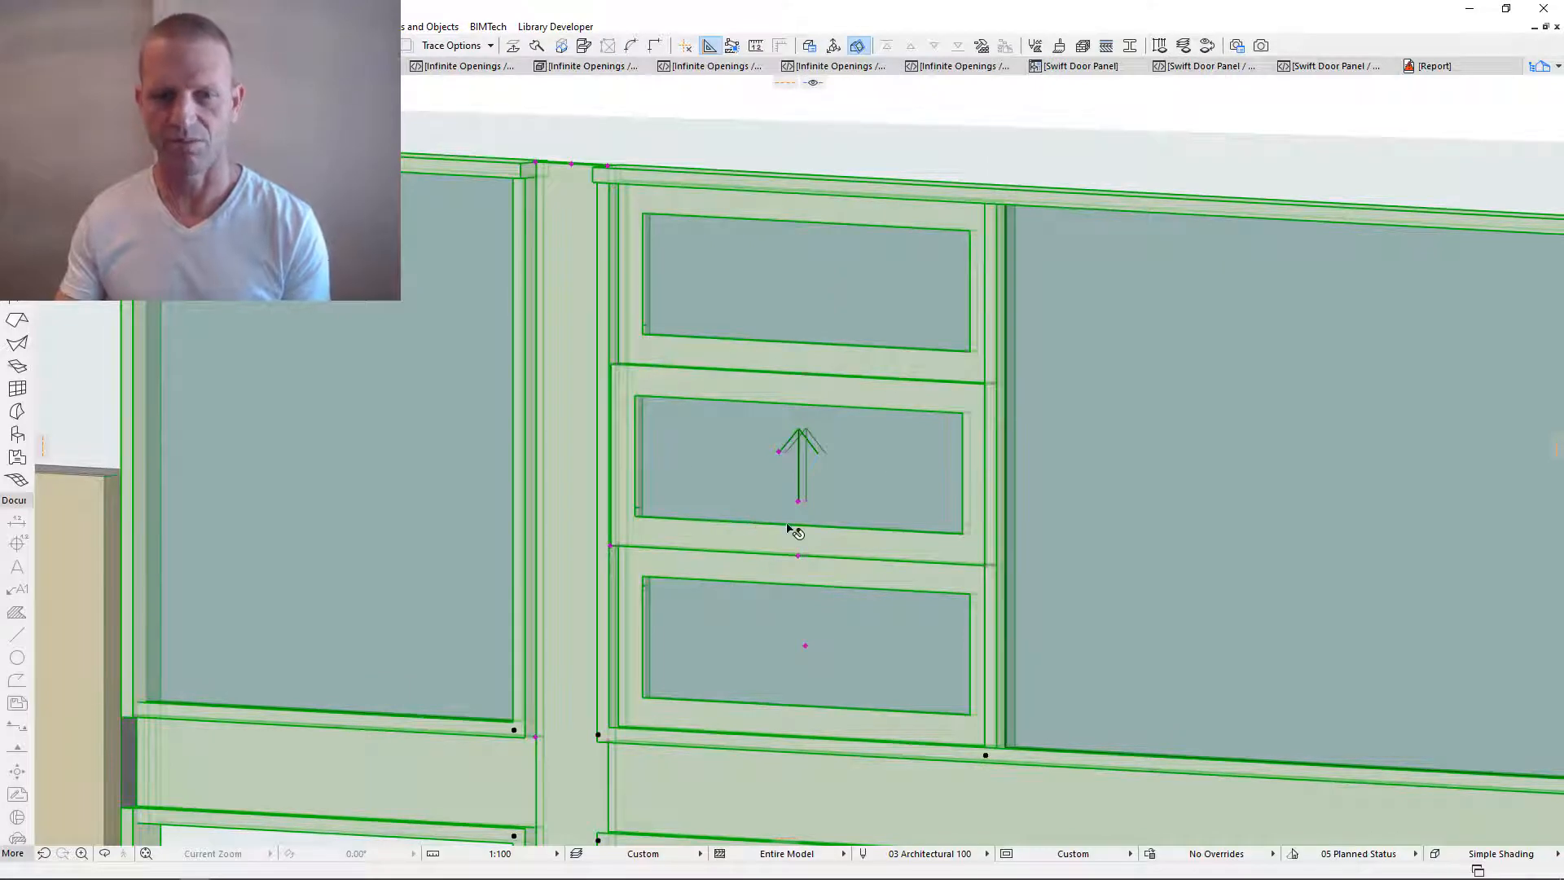
- Inspect the multi-hung window's left and right panel counts and 1st Fixed options in the settings
mouse_move(914, 375)
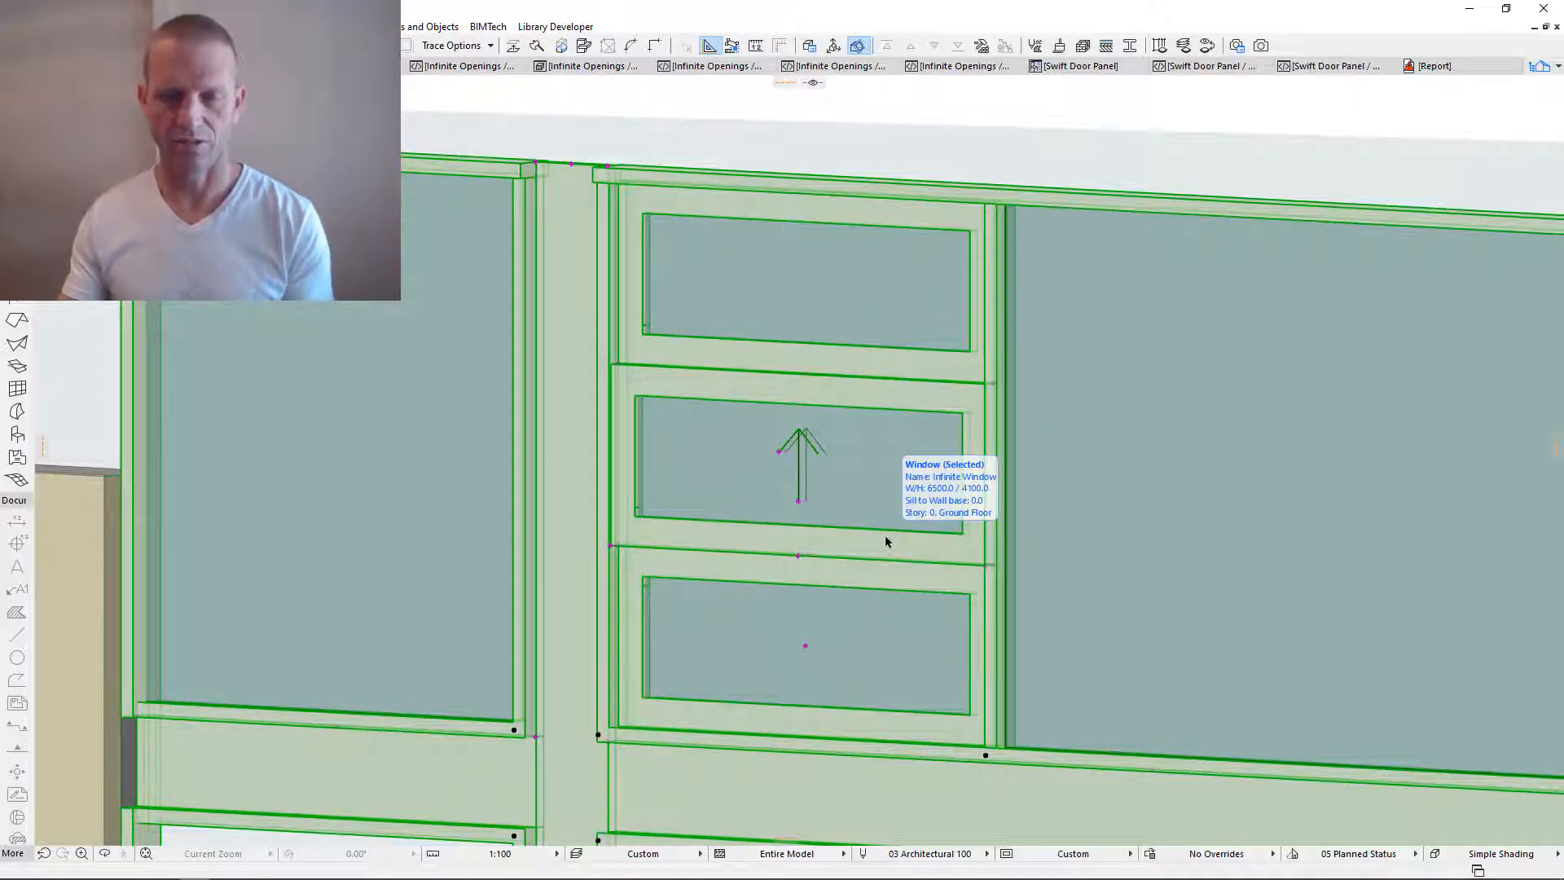
double_click(930, 399)
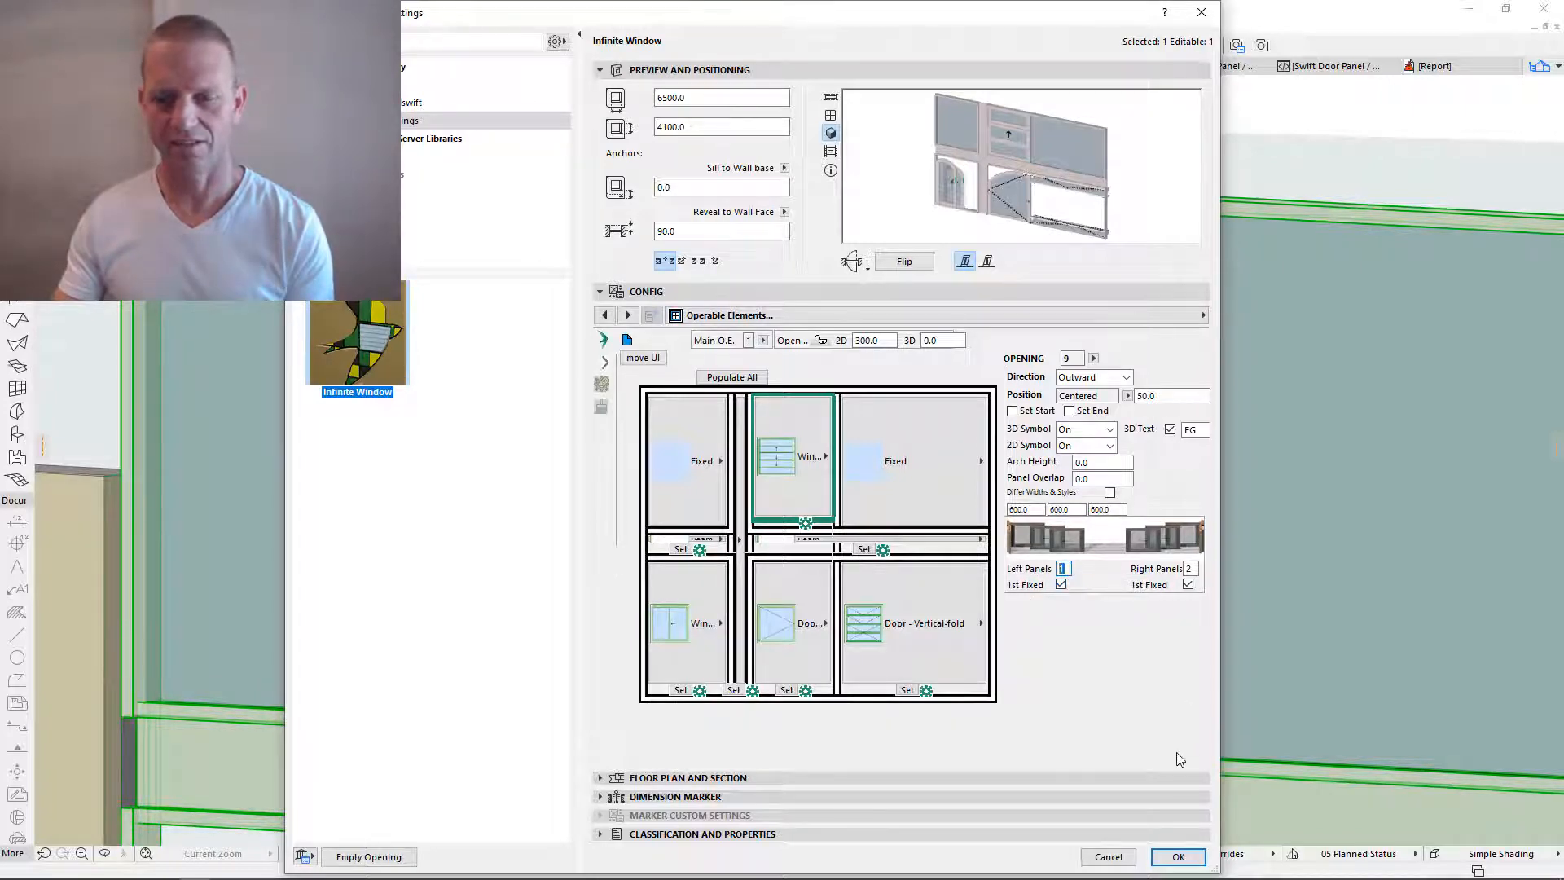
left_click(1178, 856)
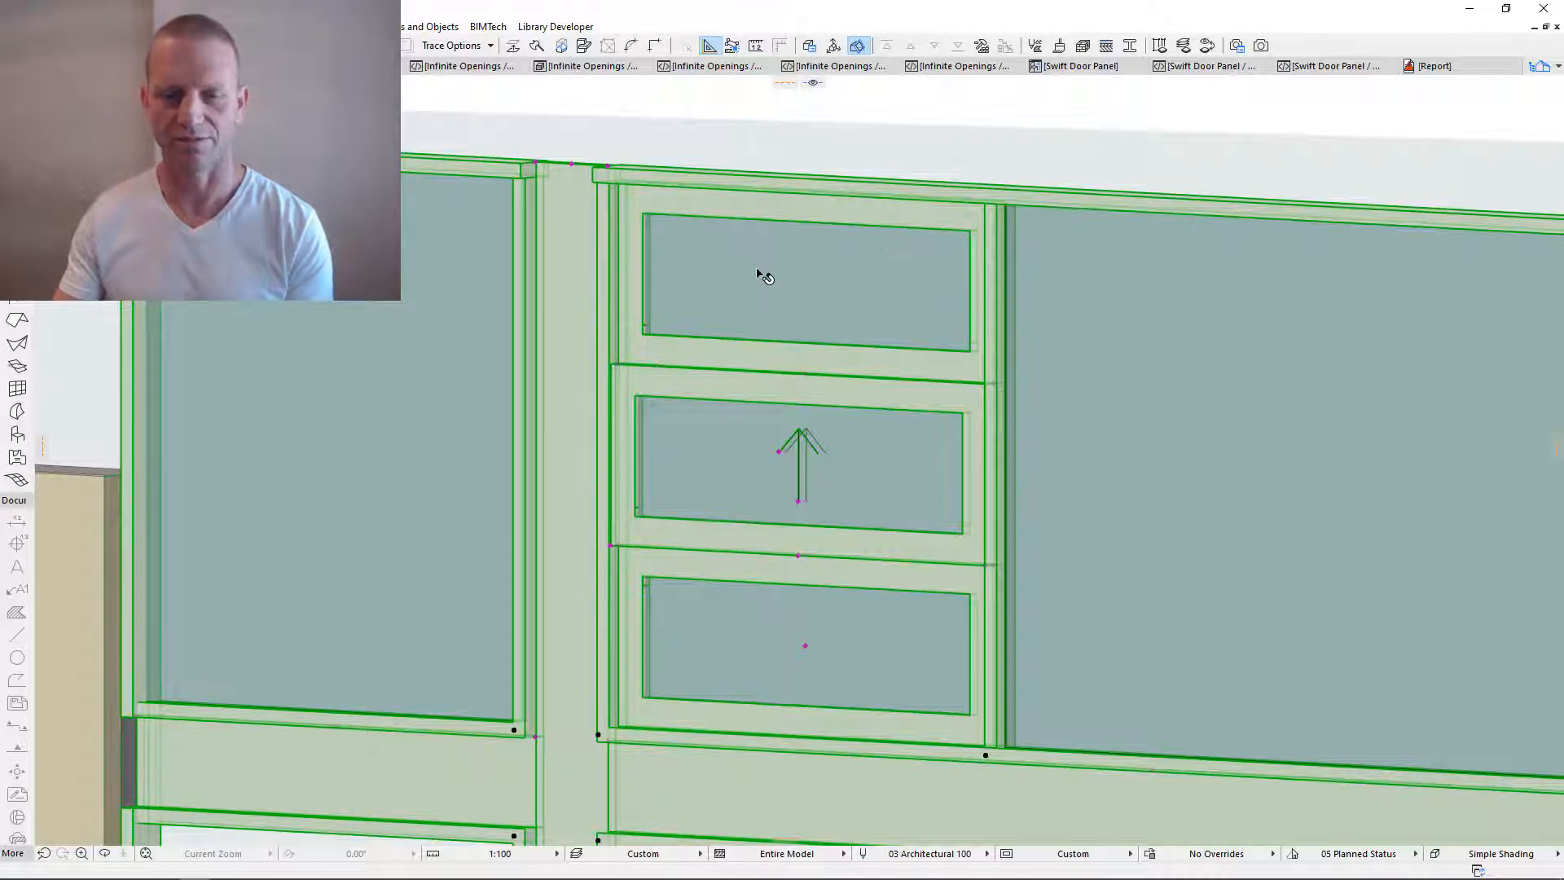
- Examine from several angles how the large window's tall vertical post meets the adjoining frames and beams
scroll(855, 324, "down", 3)
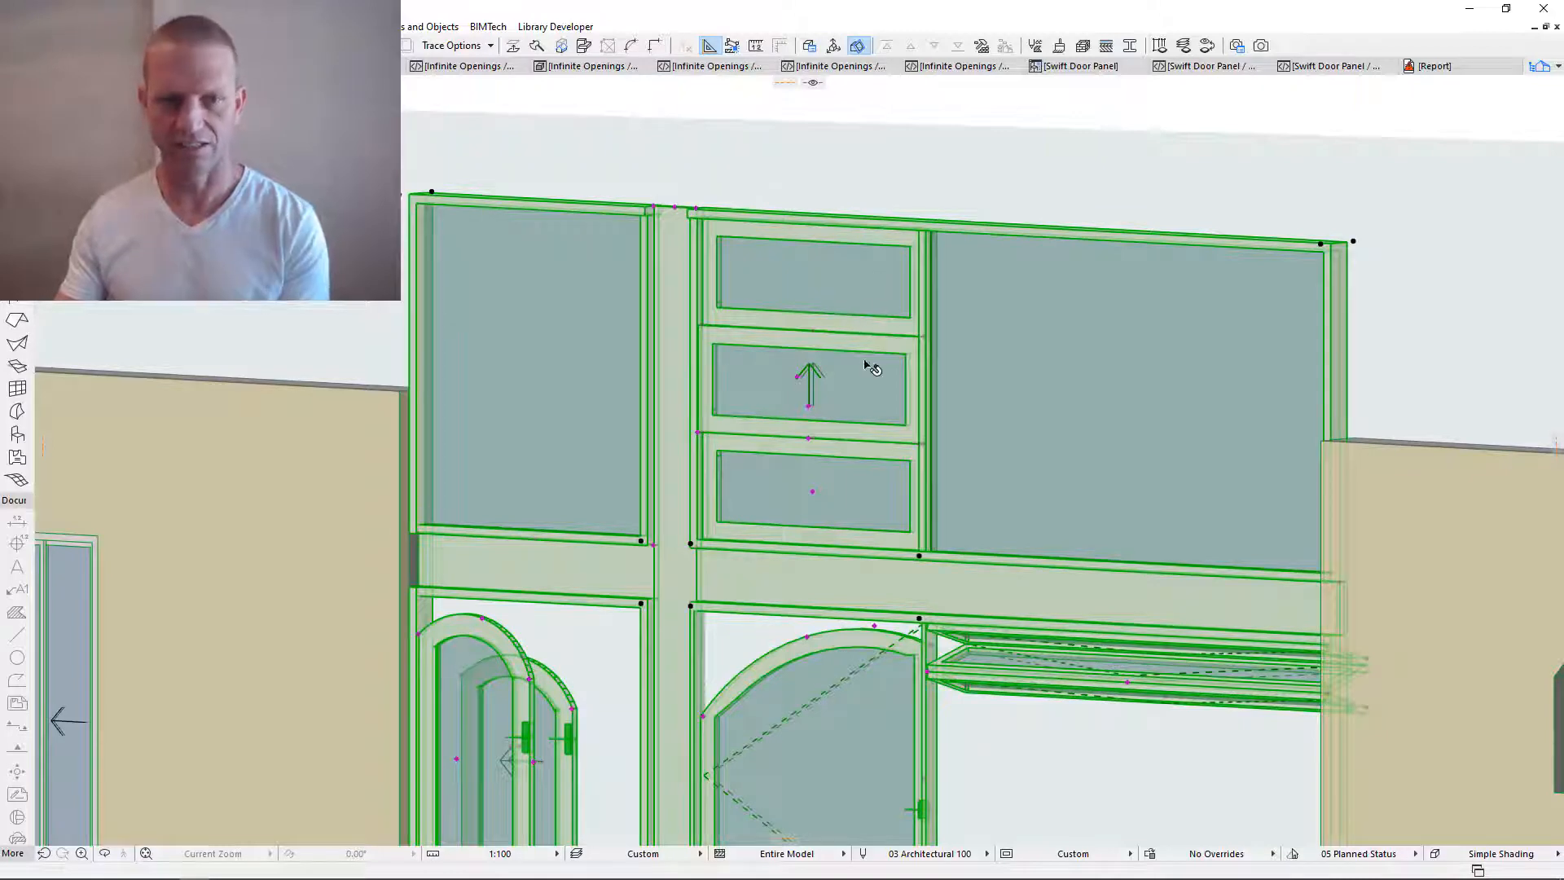
scroll(871, 360, "down", 2)
middle_click_drag(874, 363, 1182, 491, "shift")
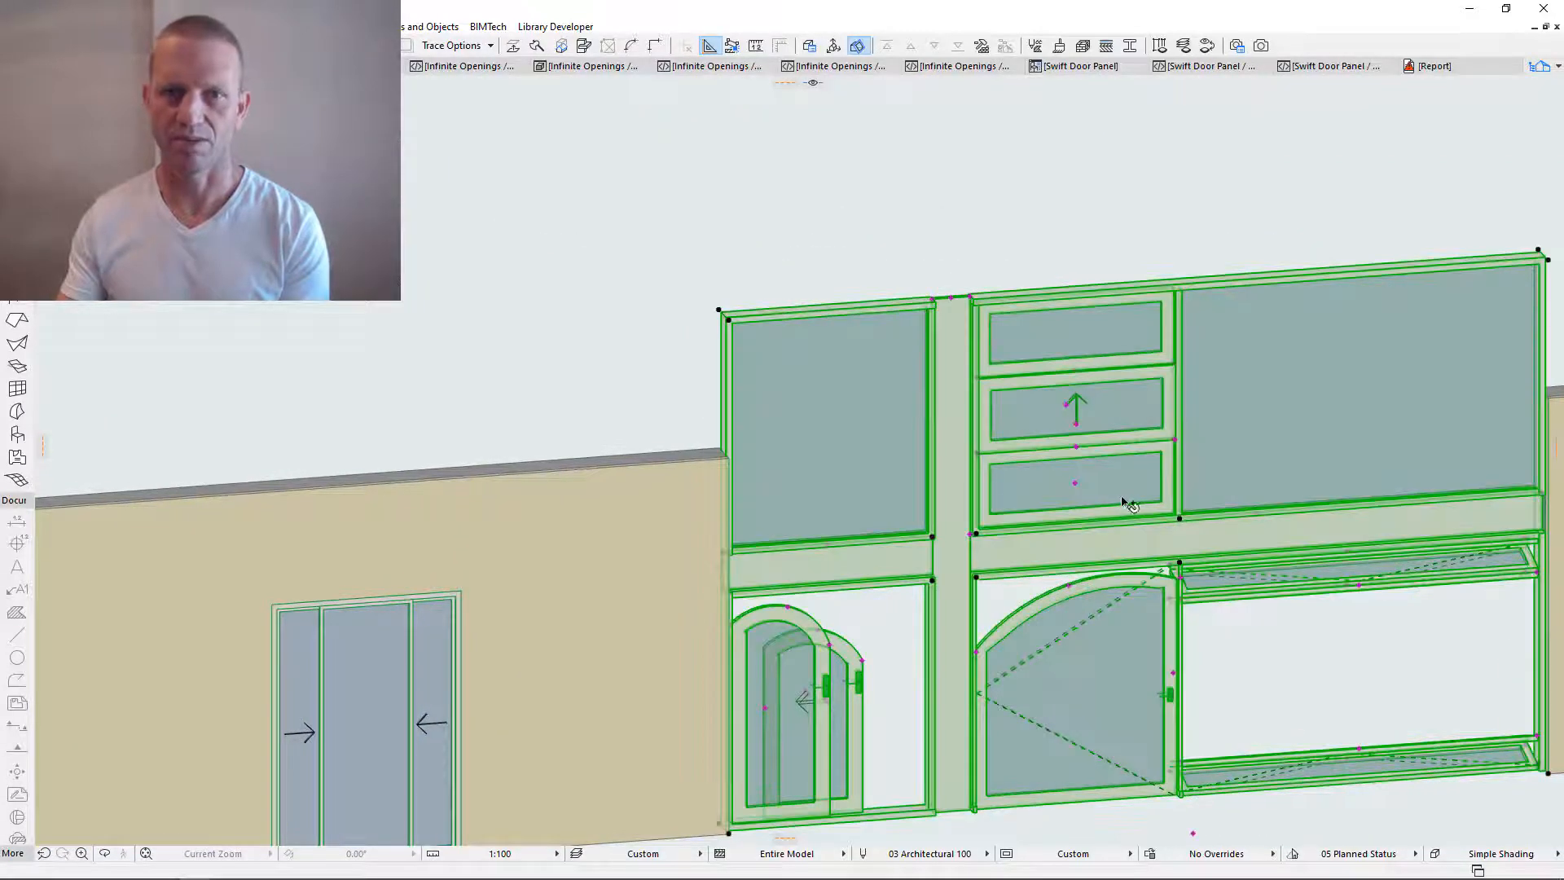
scroll(1063, 436, "up", 3)
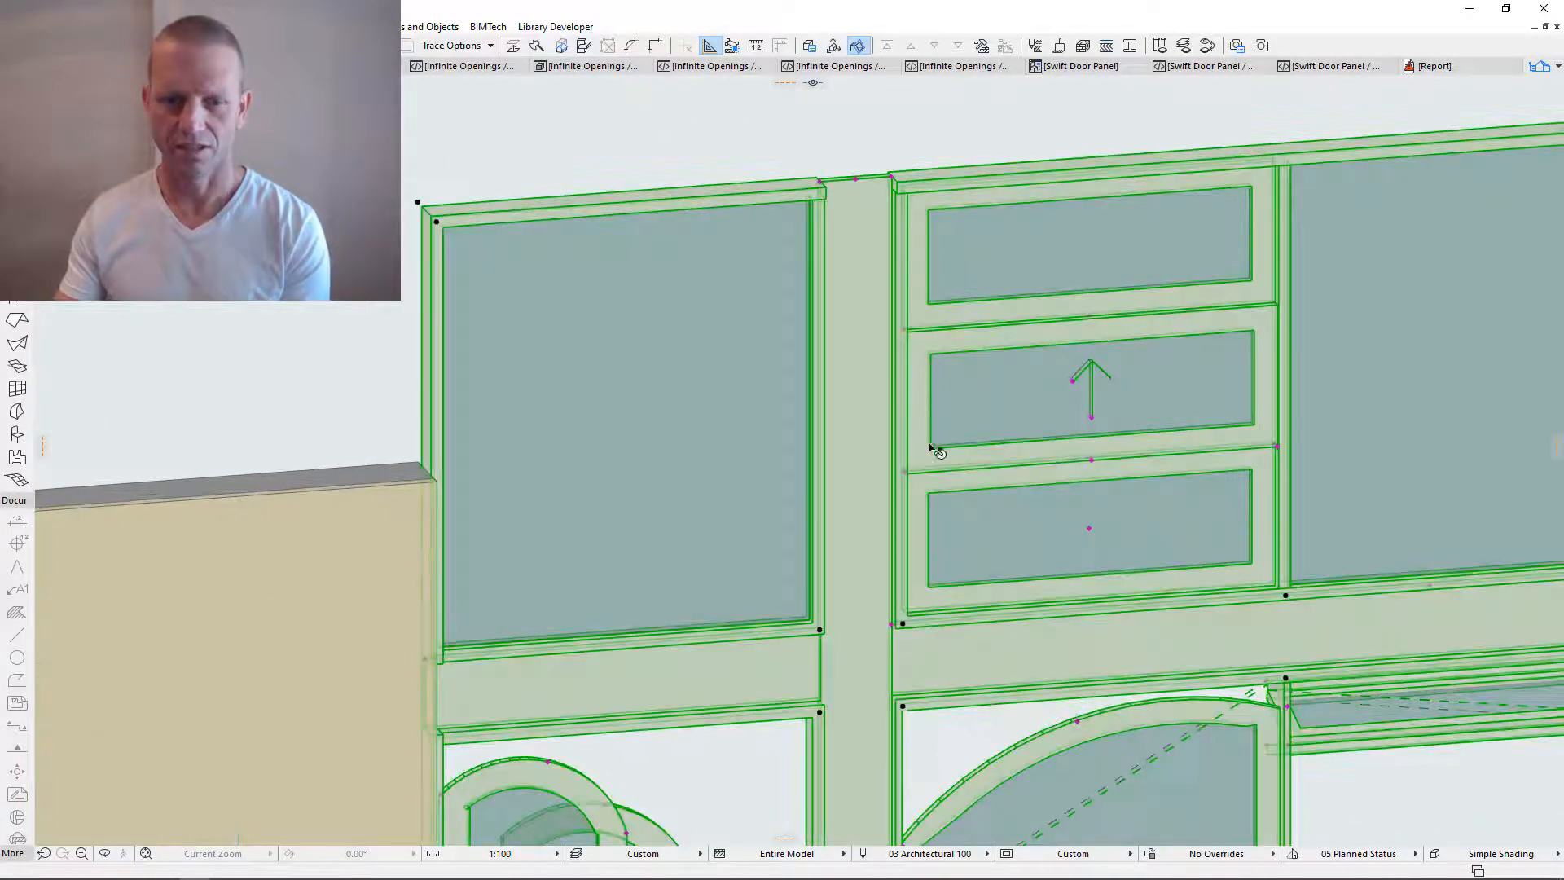
scroll(923, 356, "down", 3)
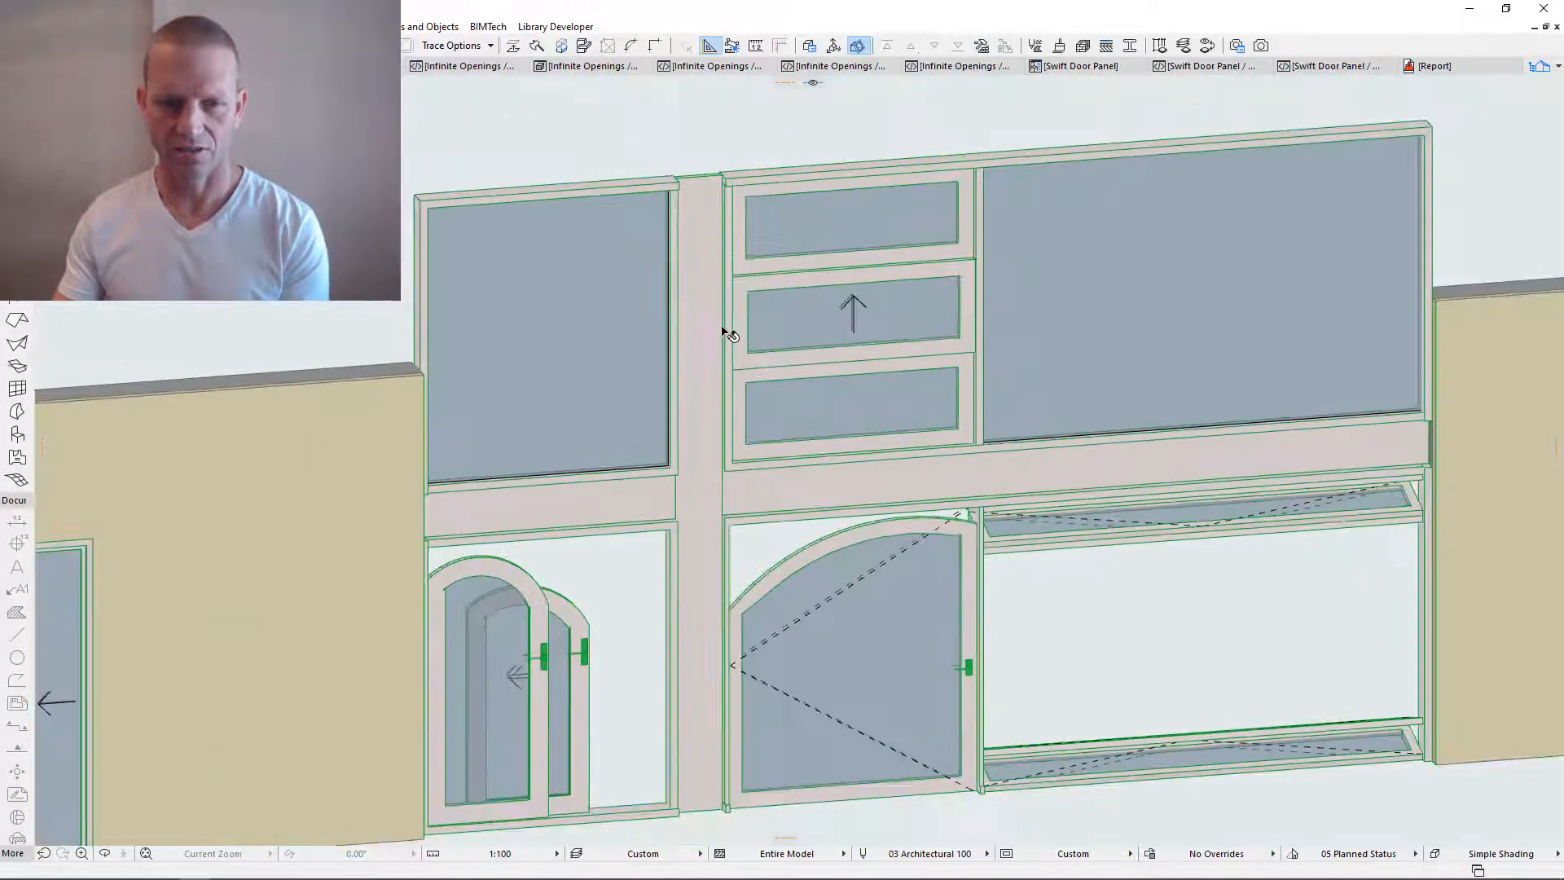
left_click(722, 330)
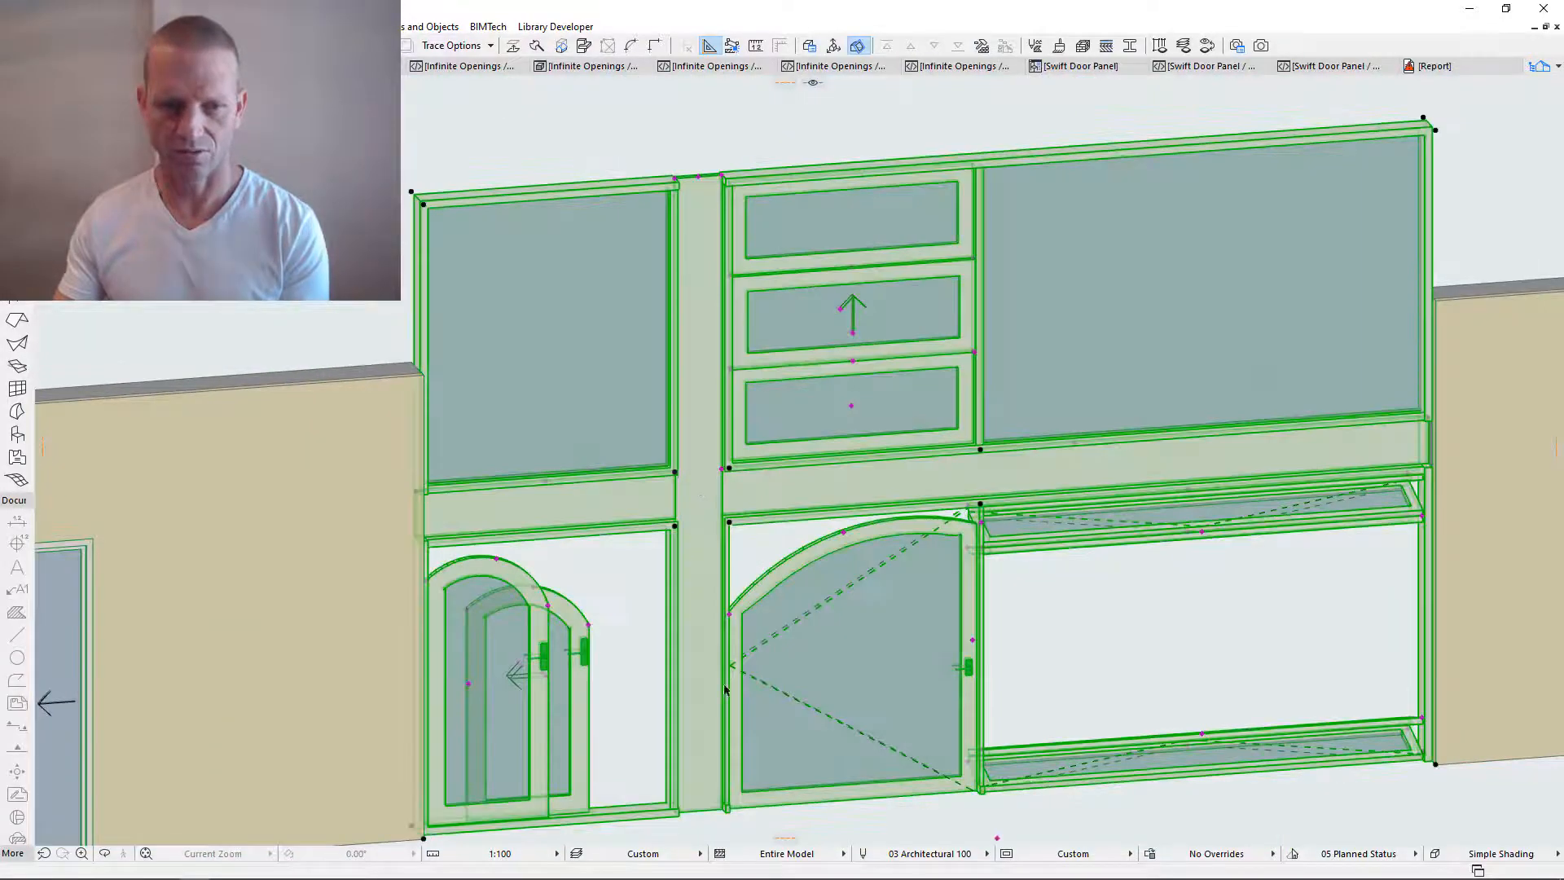
middle_click_drag(693, 286, 657, 375, "shift")
scroll(691, 340, "up", 6)
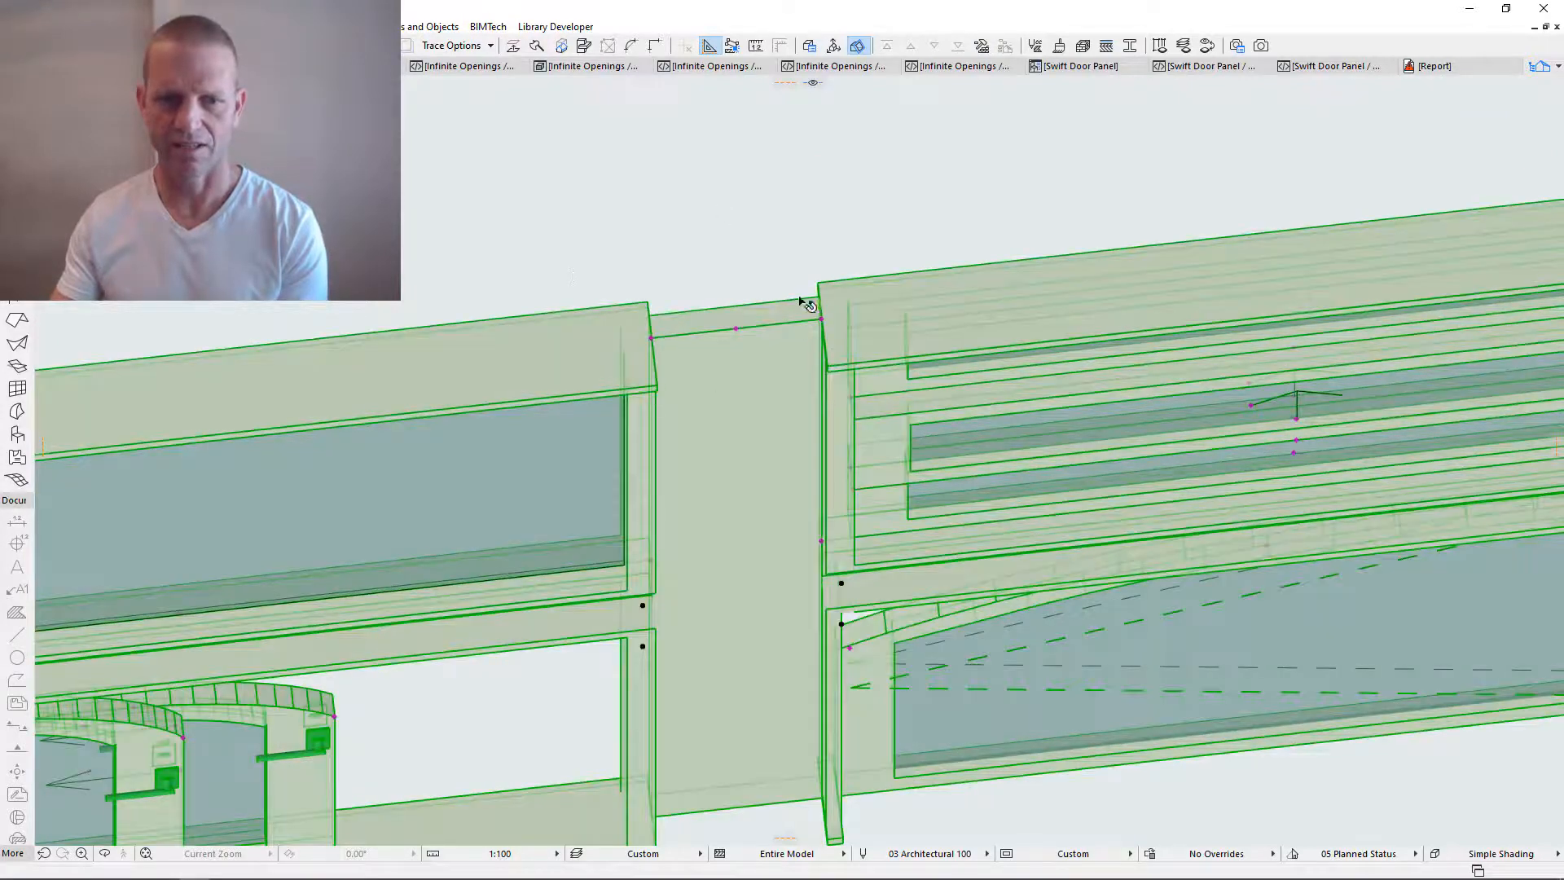
scroll(843, 393, "down", 5)
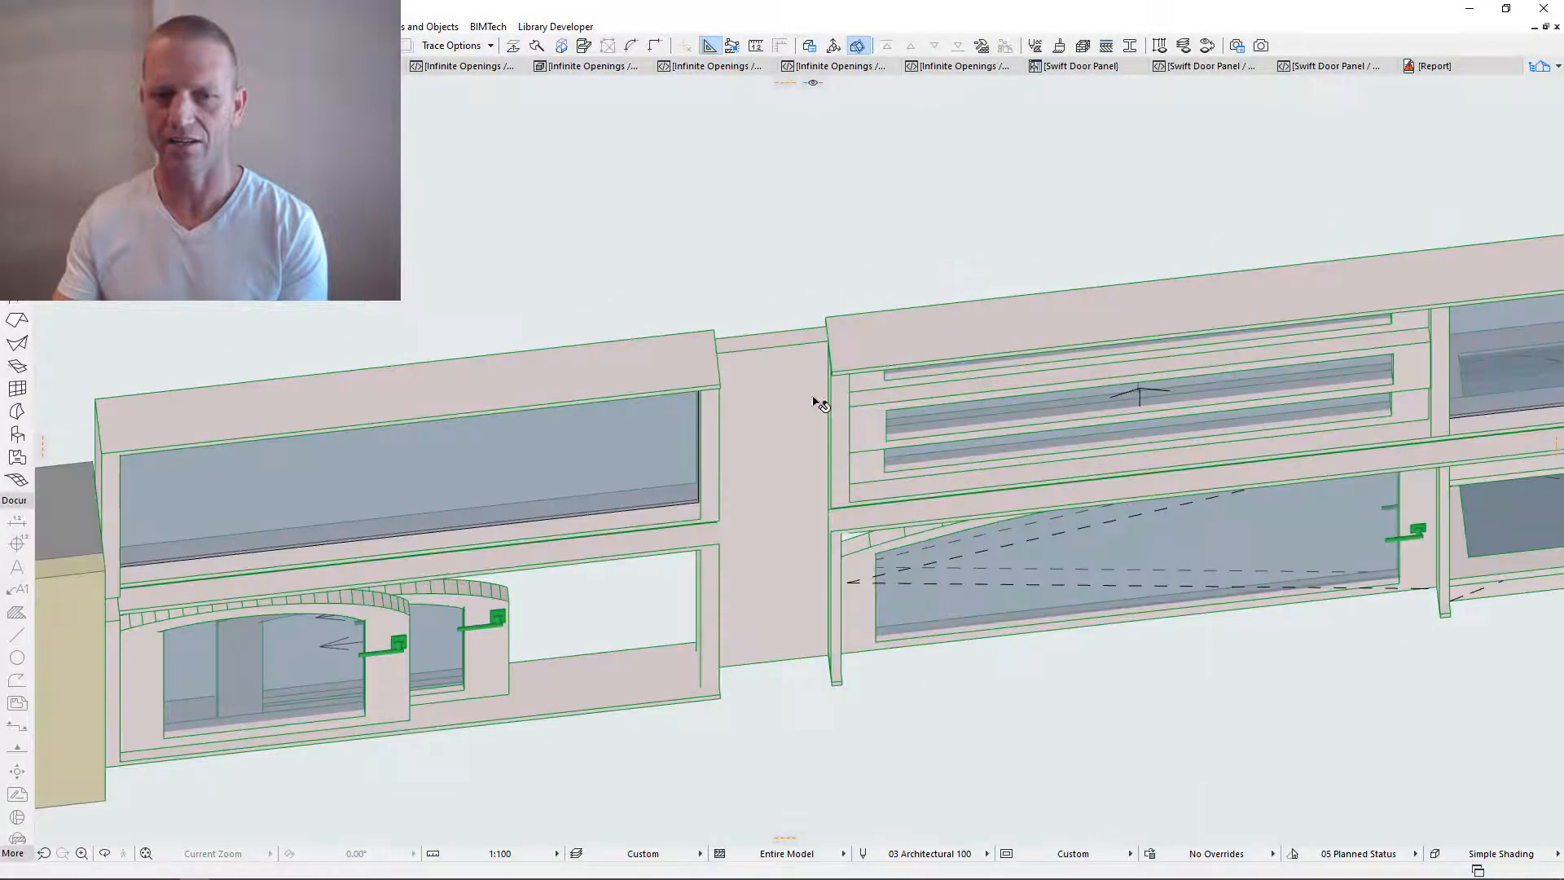
scroll(863, 517, "up", 5)
middle_click_drag(862, 517, 781, 491, "shift")
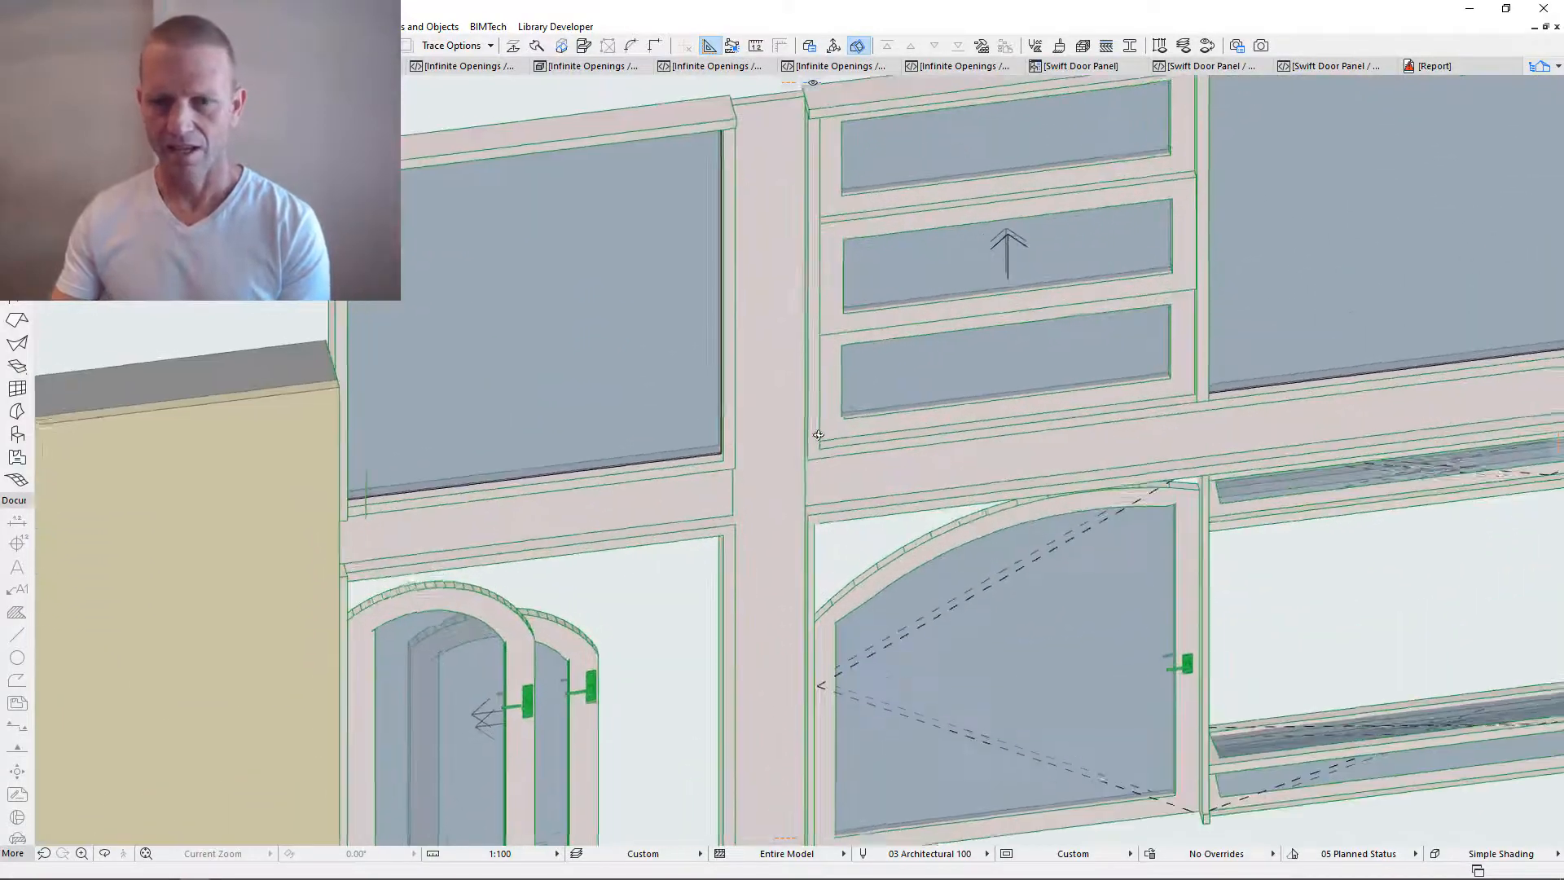
scroll(767, 519, "down", 3)
middle_click_drag(868, 604, 636, 540)
left_click(672, 531)
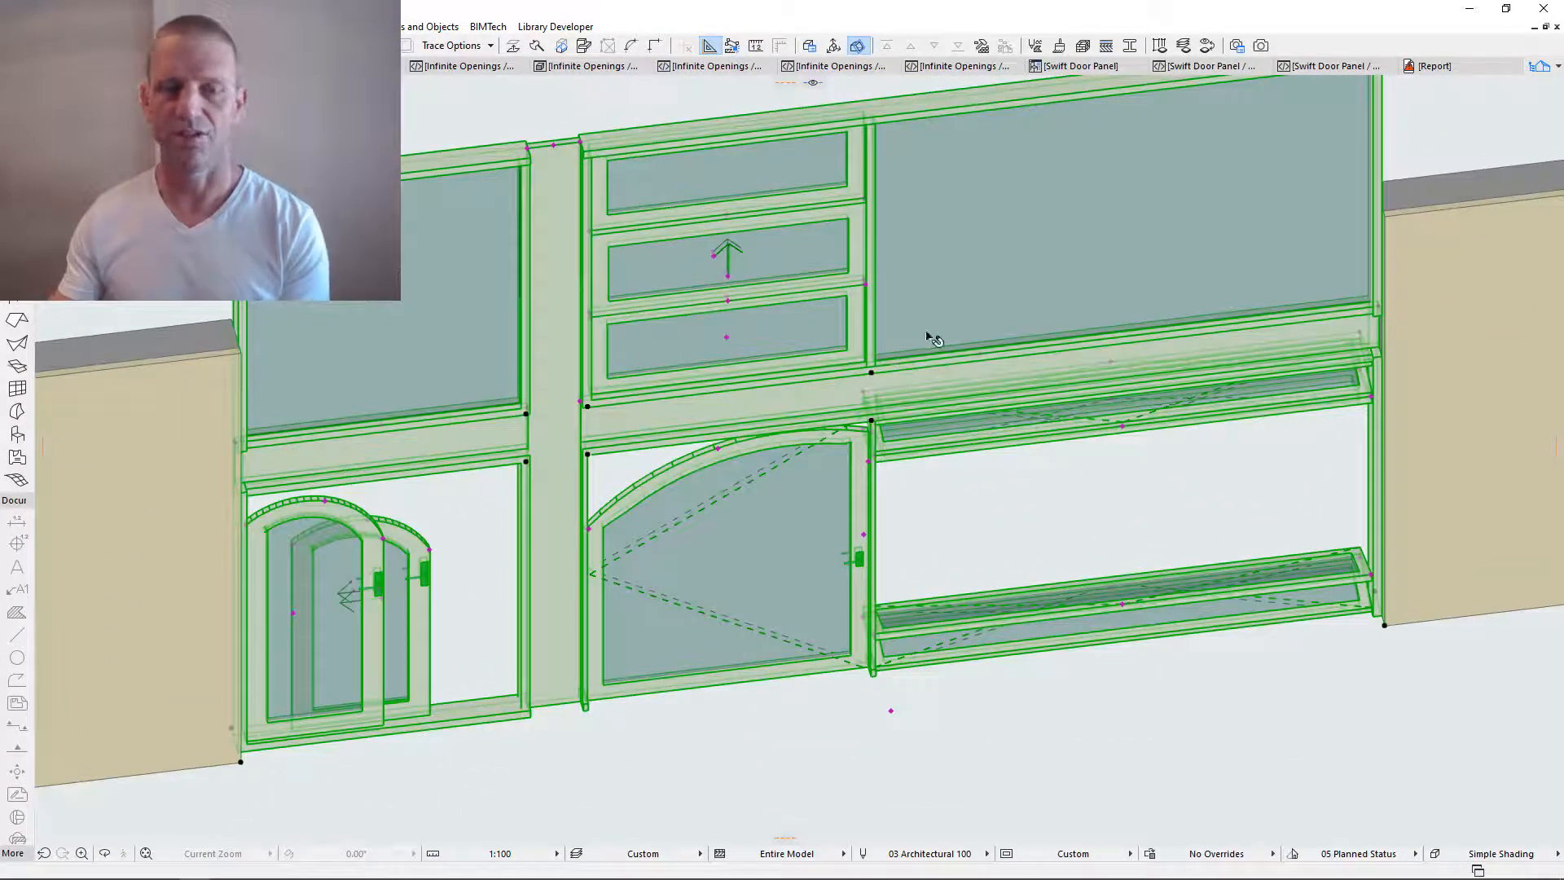
- Set the narrow horizontal opening below the upper-left fixed pane to the Beam type and apply it
mouse_move(928, 337)
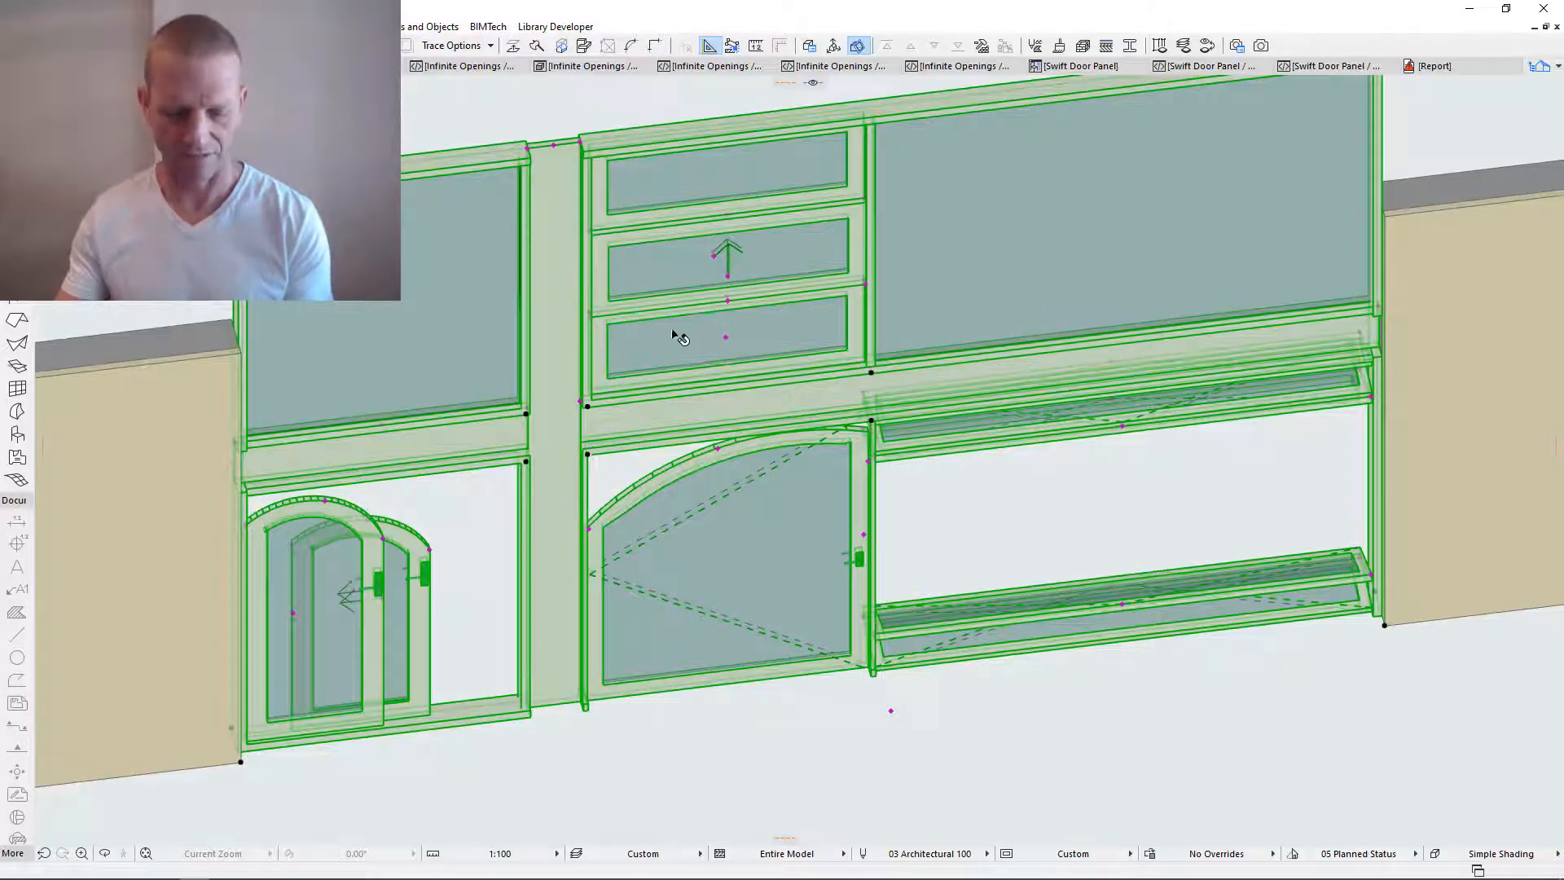
double_click(628, 350)
left_click(715, 542)
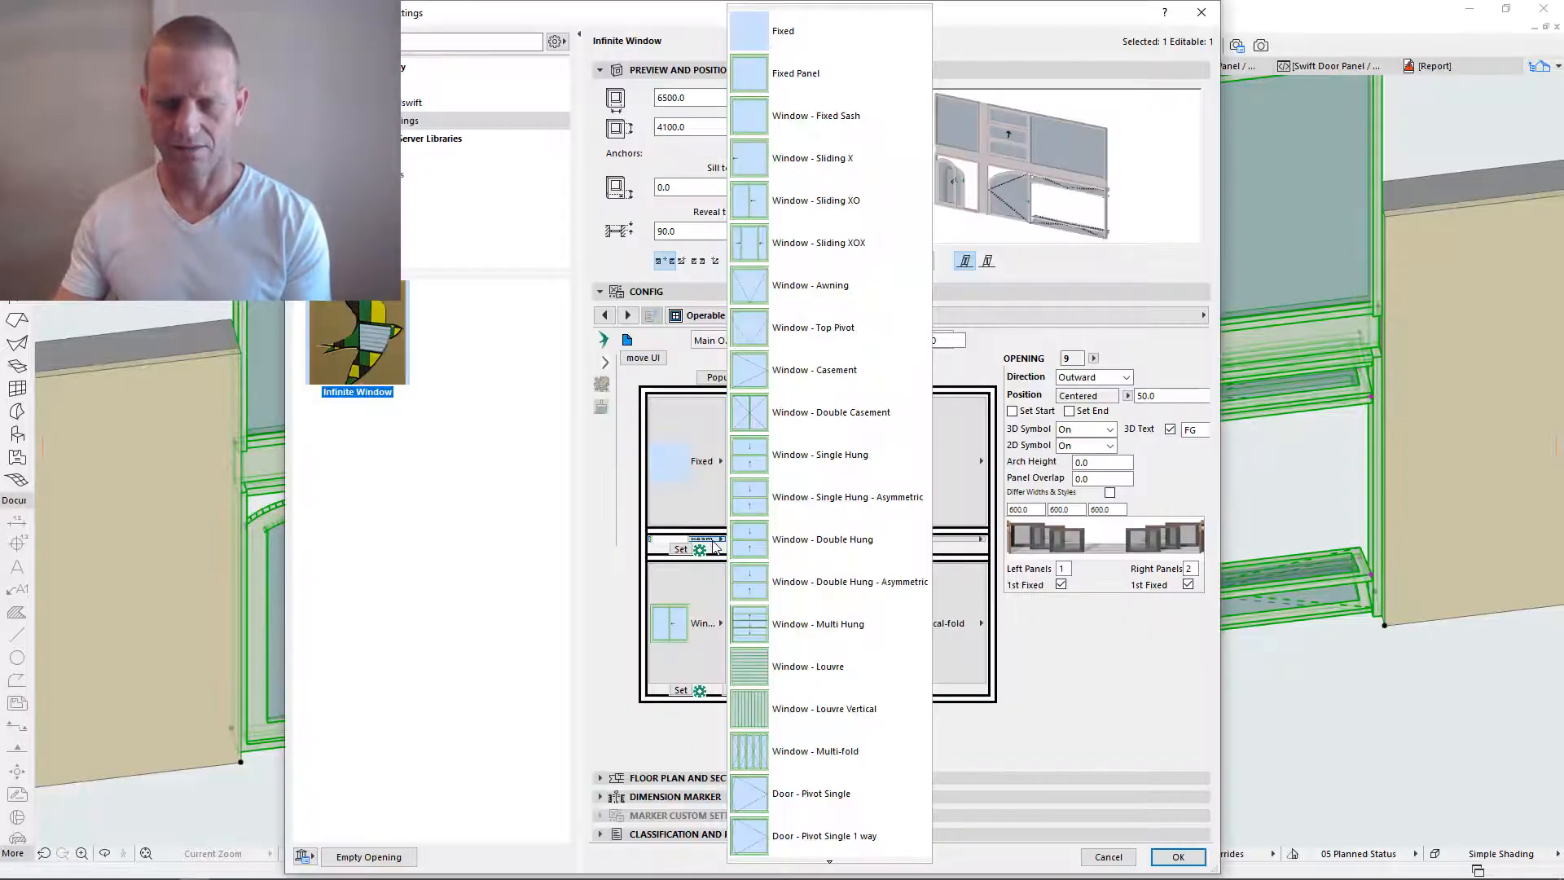
scroll(841, 590, "down", 6)
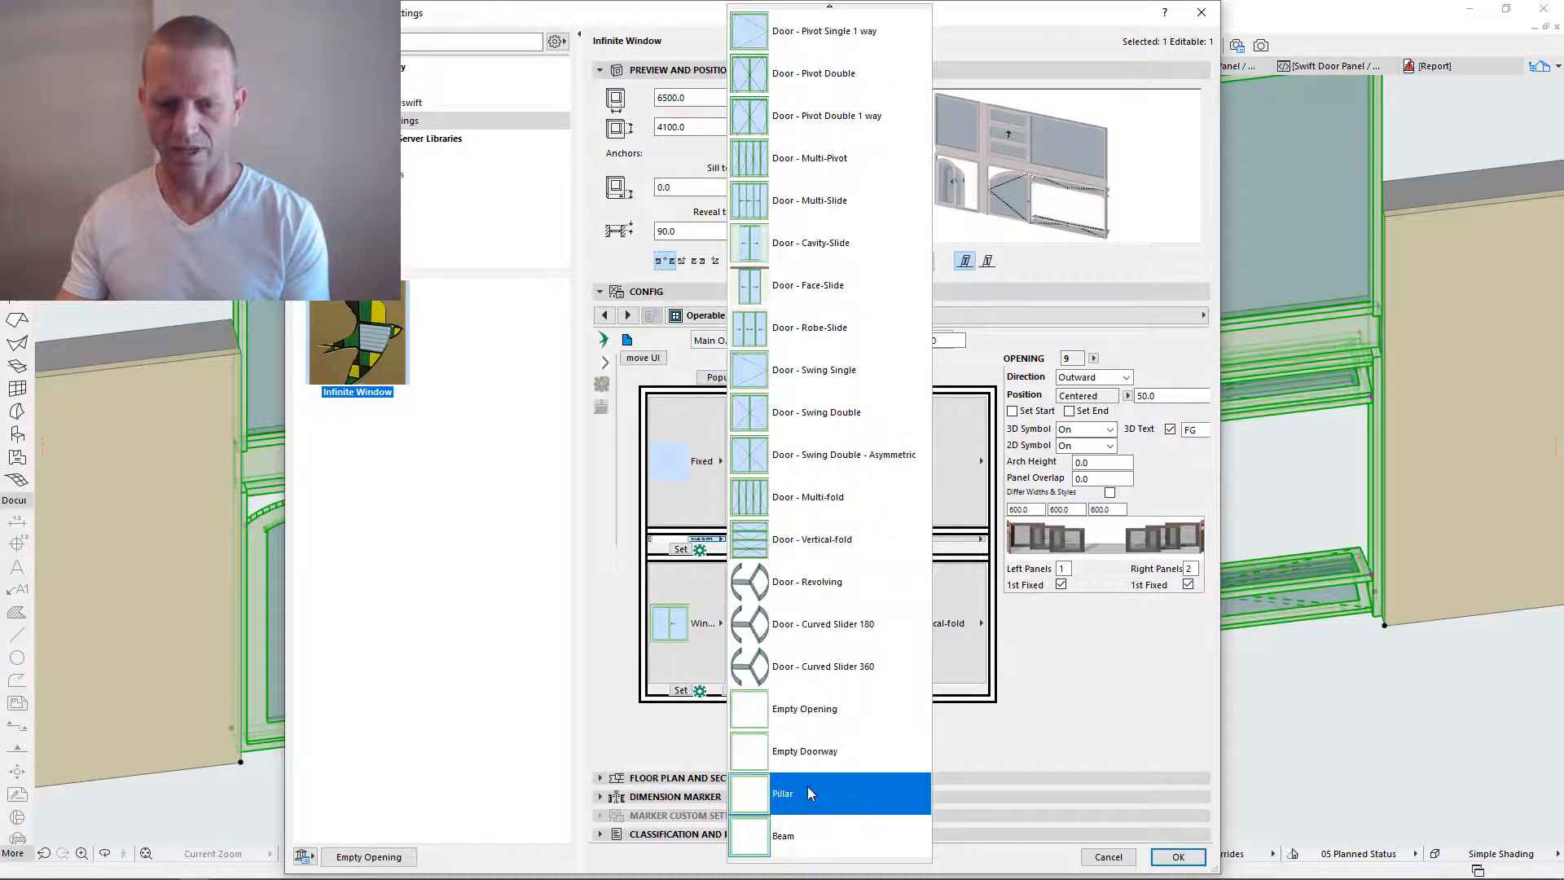
left_click(796, 834)
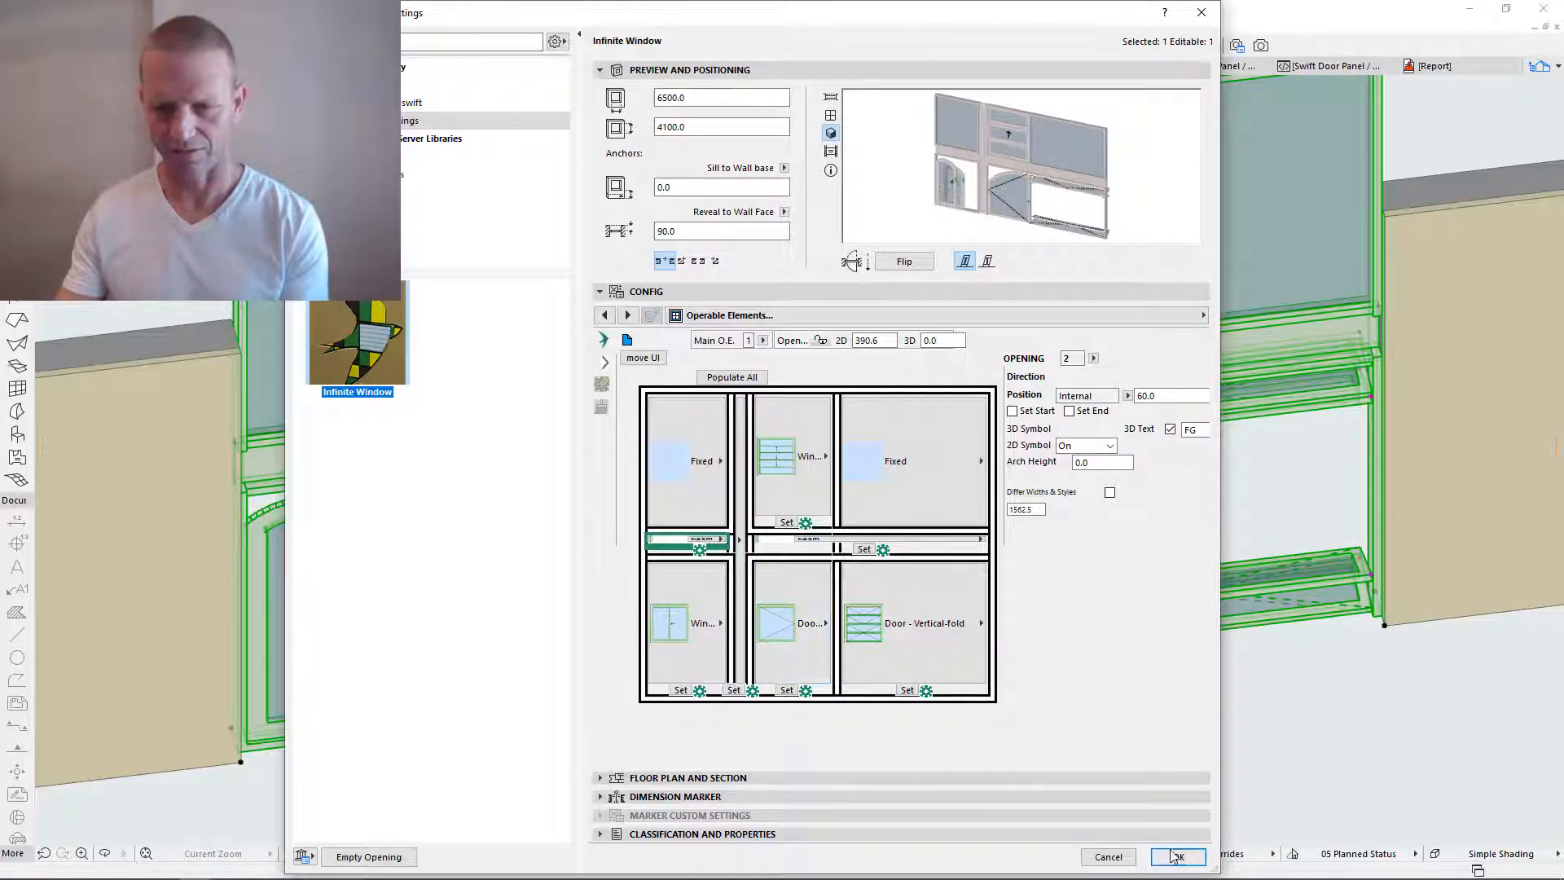
left_click(1178, 857)
- Examine in 3D how the left beam meets the vertical pillar, the adjoining frames and the wall
scroll(628, 491, "up", 5)
middle_click_drag(628, 491, 737, 386, "shift")
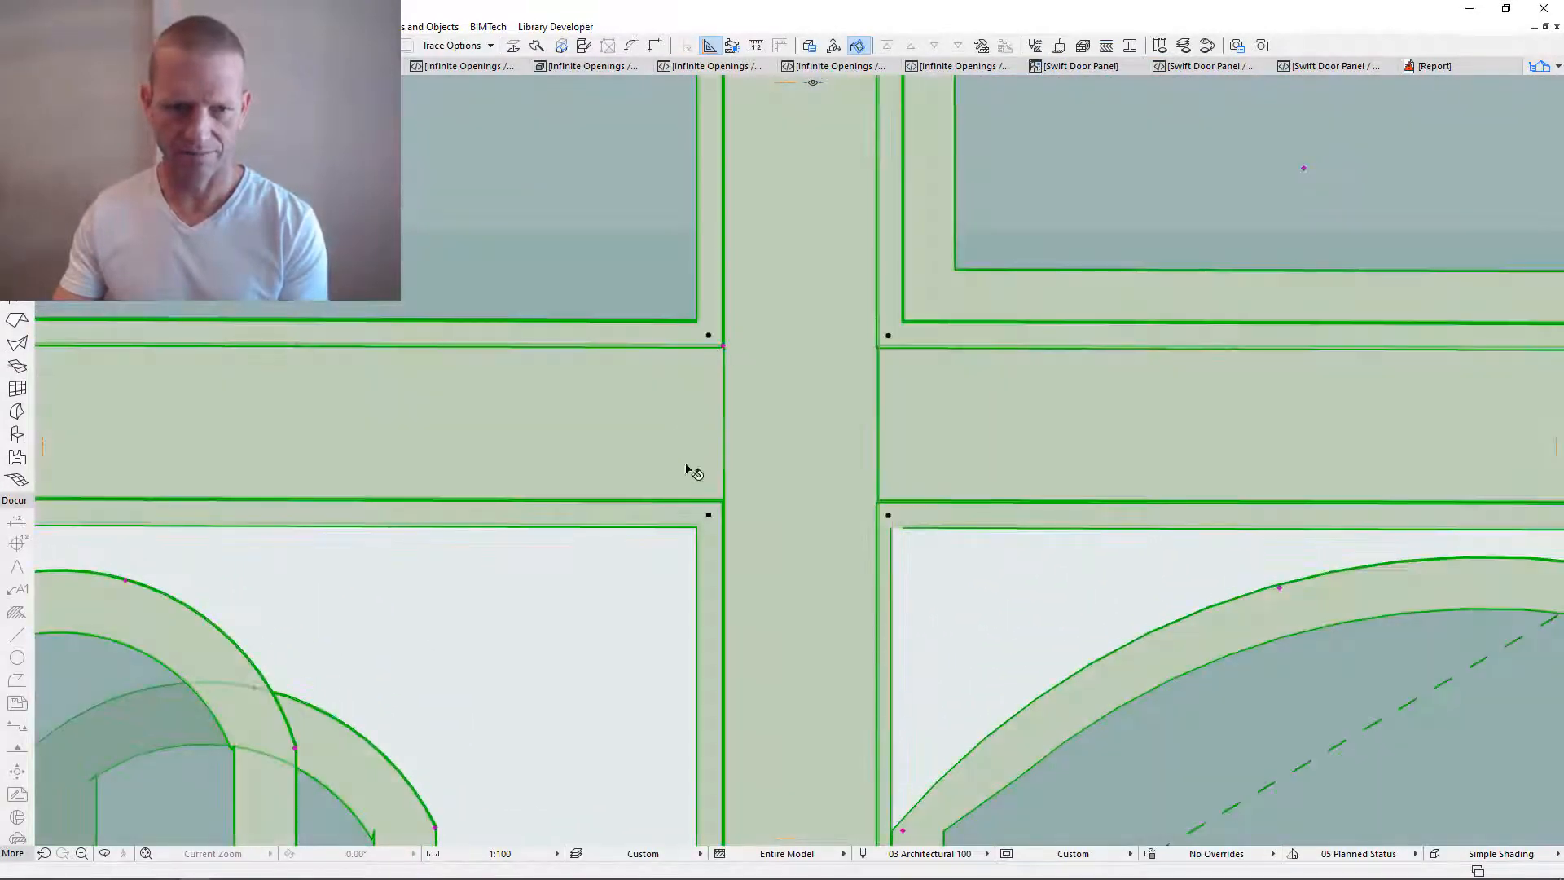
scroll(614, 478, "down", 5)
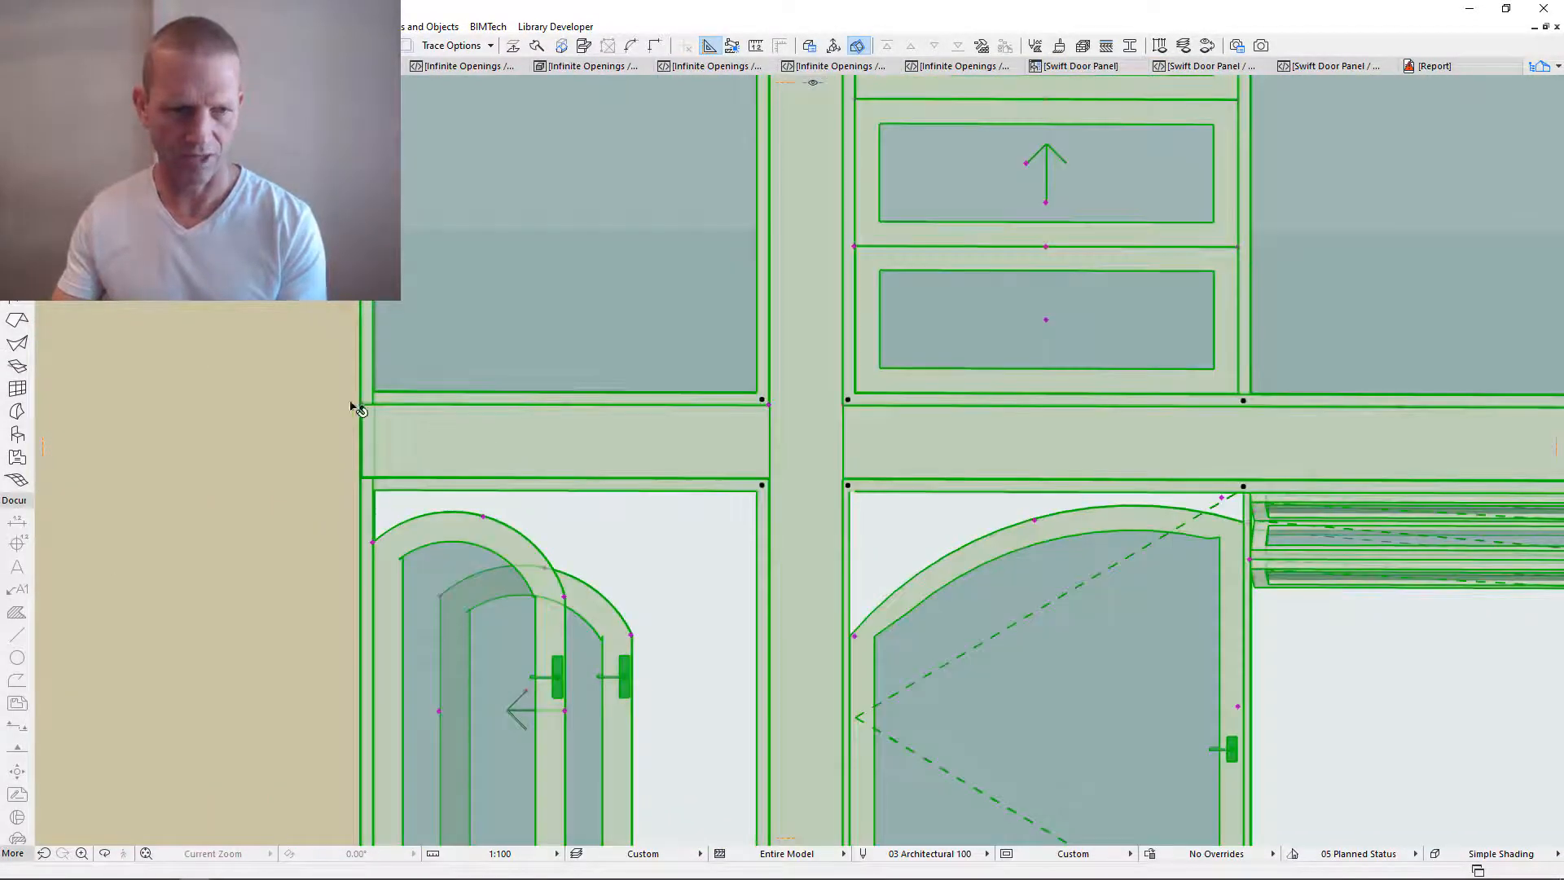
scroll(744, 436, "up", 2)
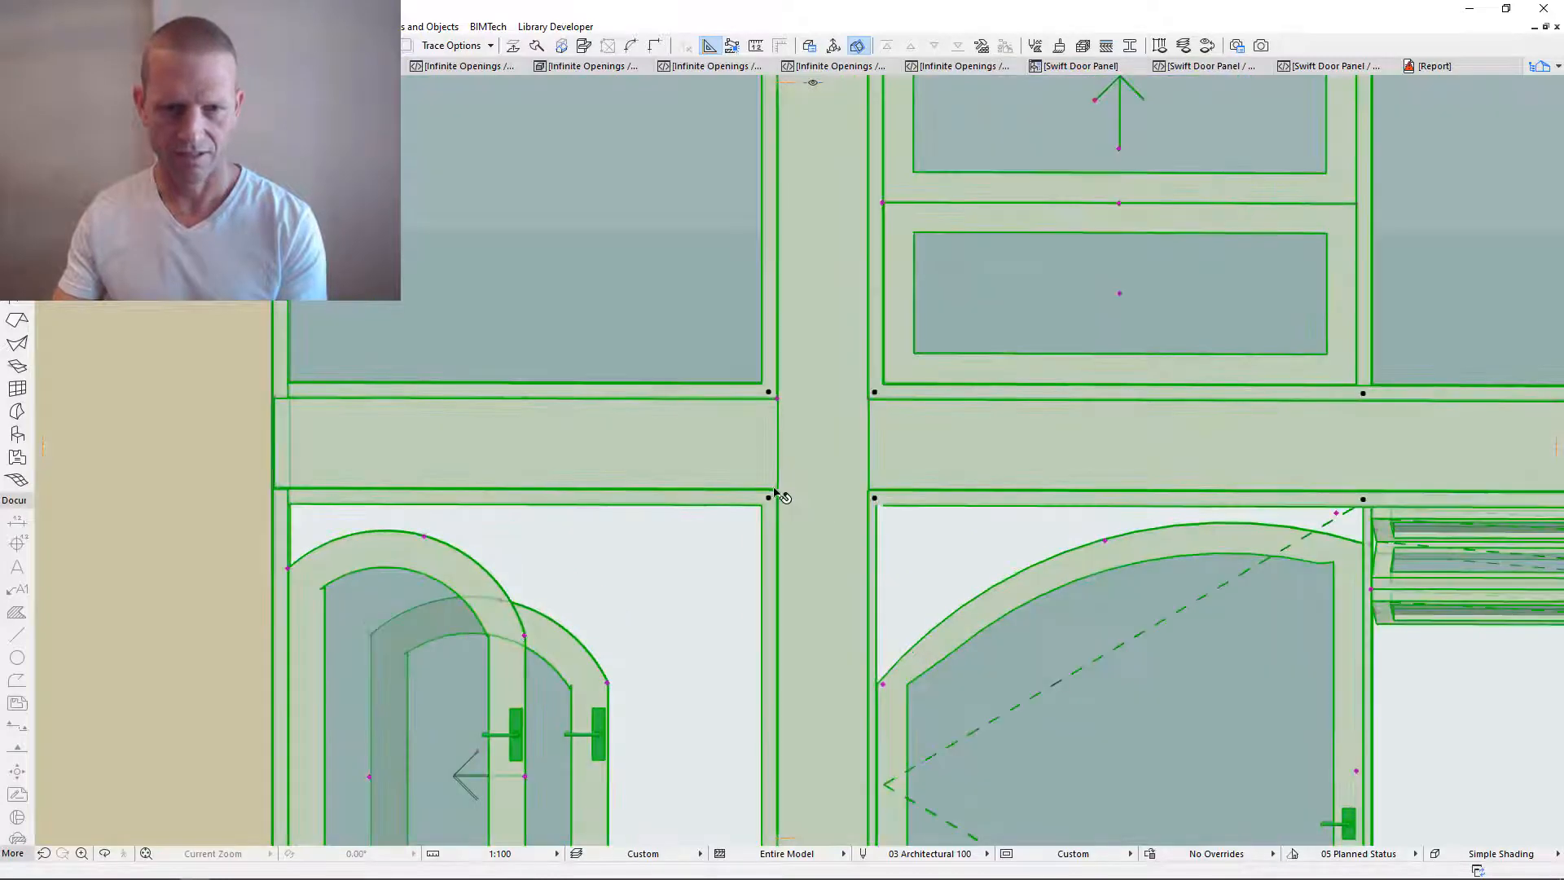
middle_click_drag(774, 496, 482, 391, "shift")
left_click(481, 386)
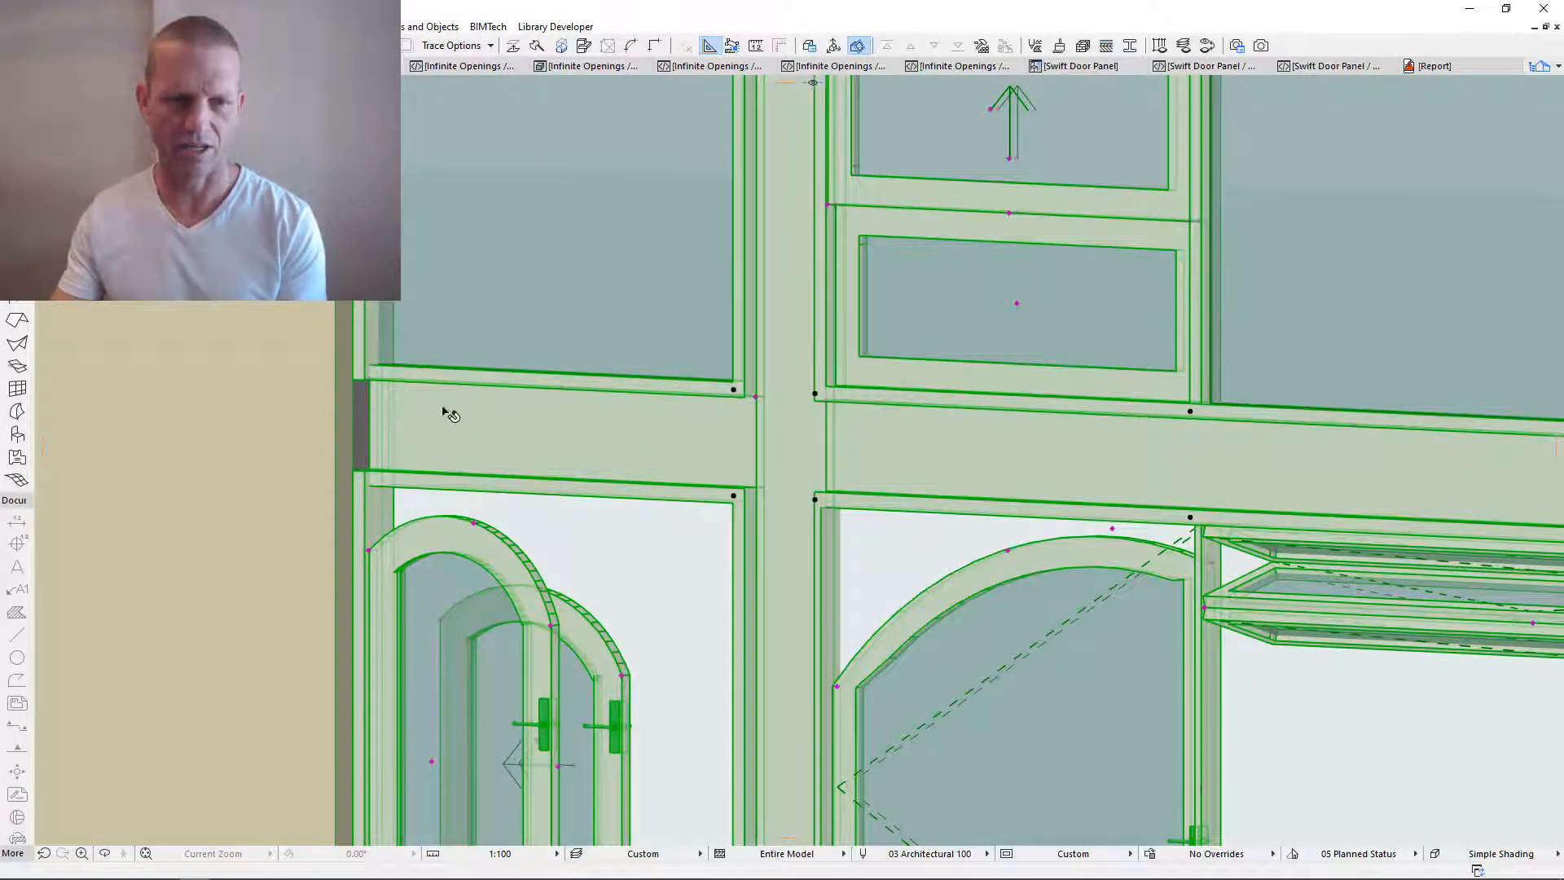
left_click(544, 443)
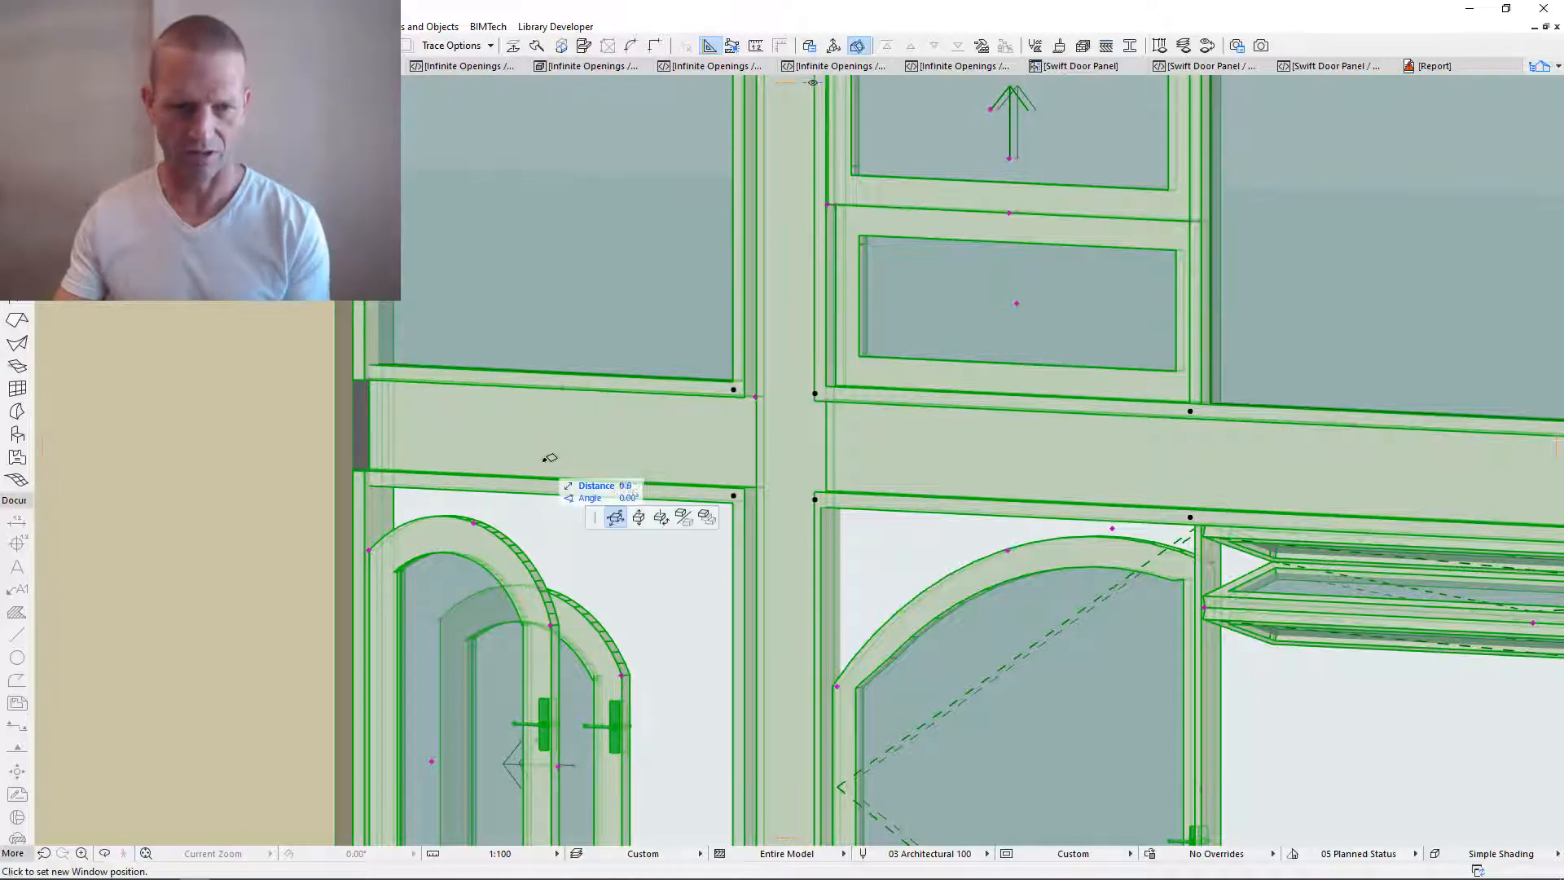
- Set the left beam's panel style to Single Window and apply it
key("ctrl+t")
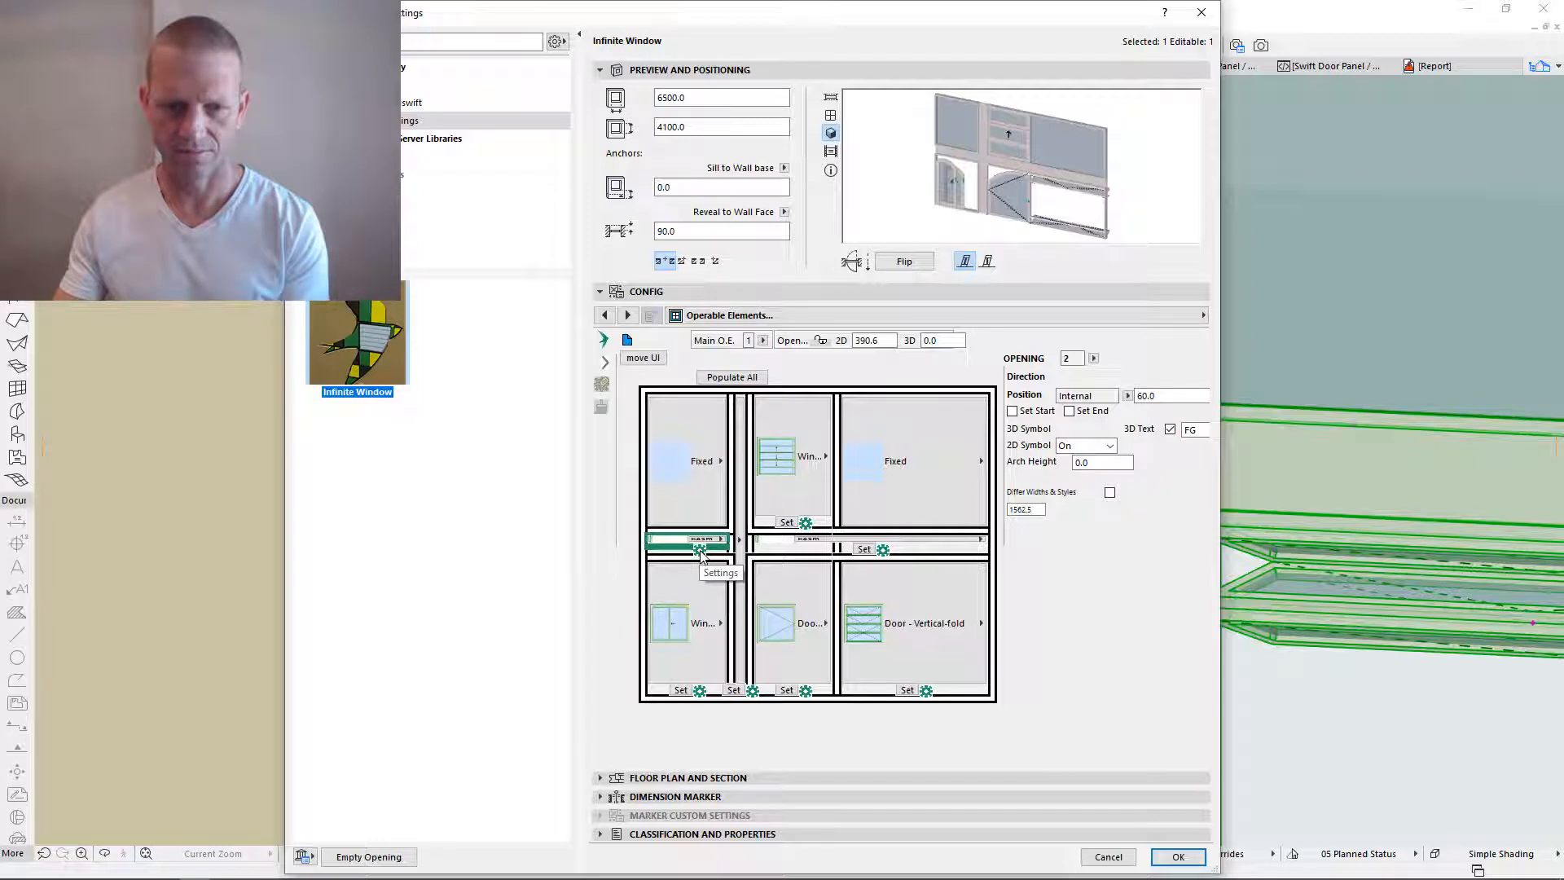
left_click(700, 552)
left_click(819, 405)
left_click(888, 378)
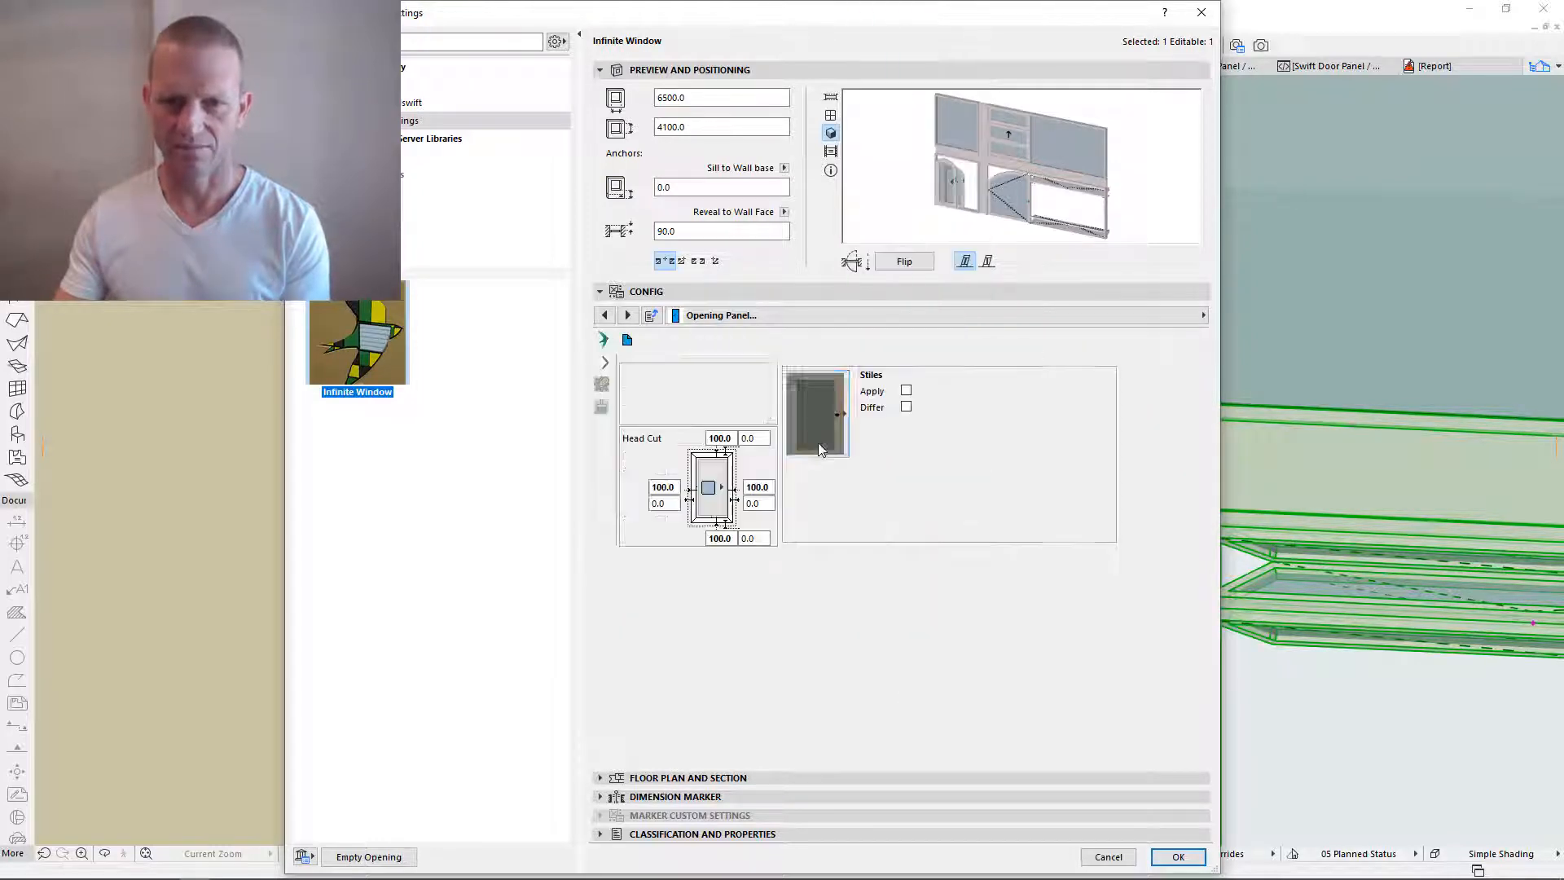
left_click(1178, 856)
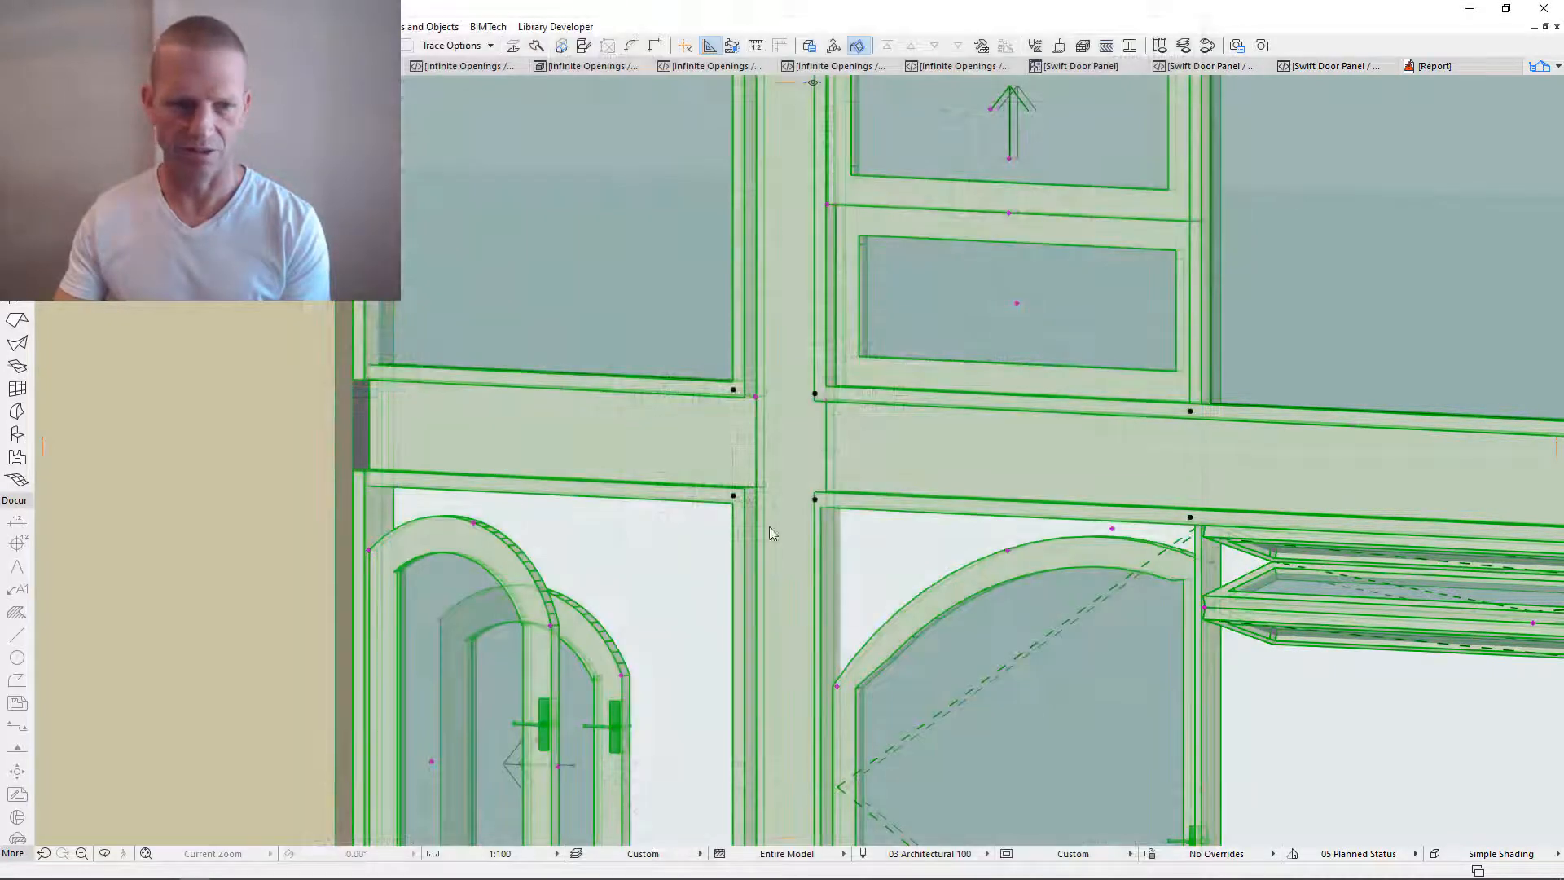
scroll(642, 519, "down", 5)
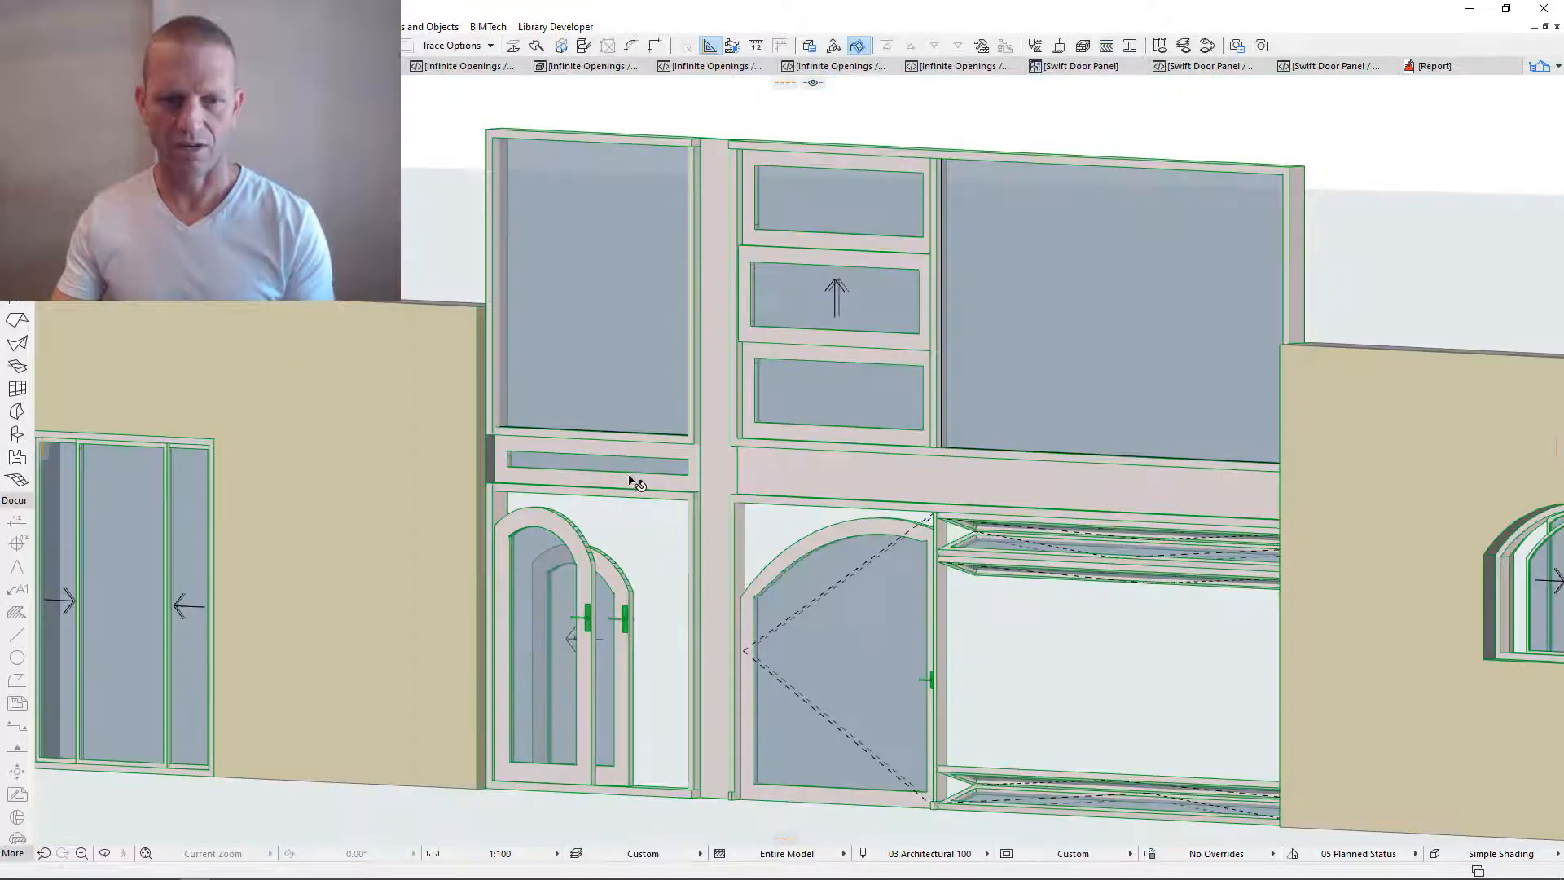
scroll(632, 481, "up", 2)
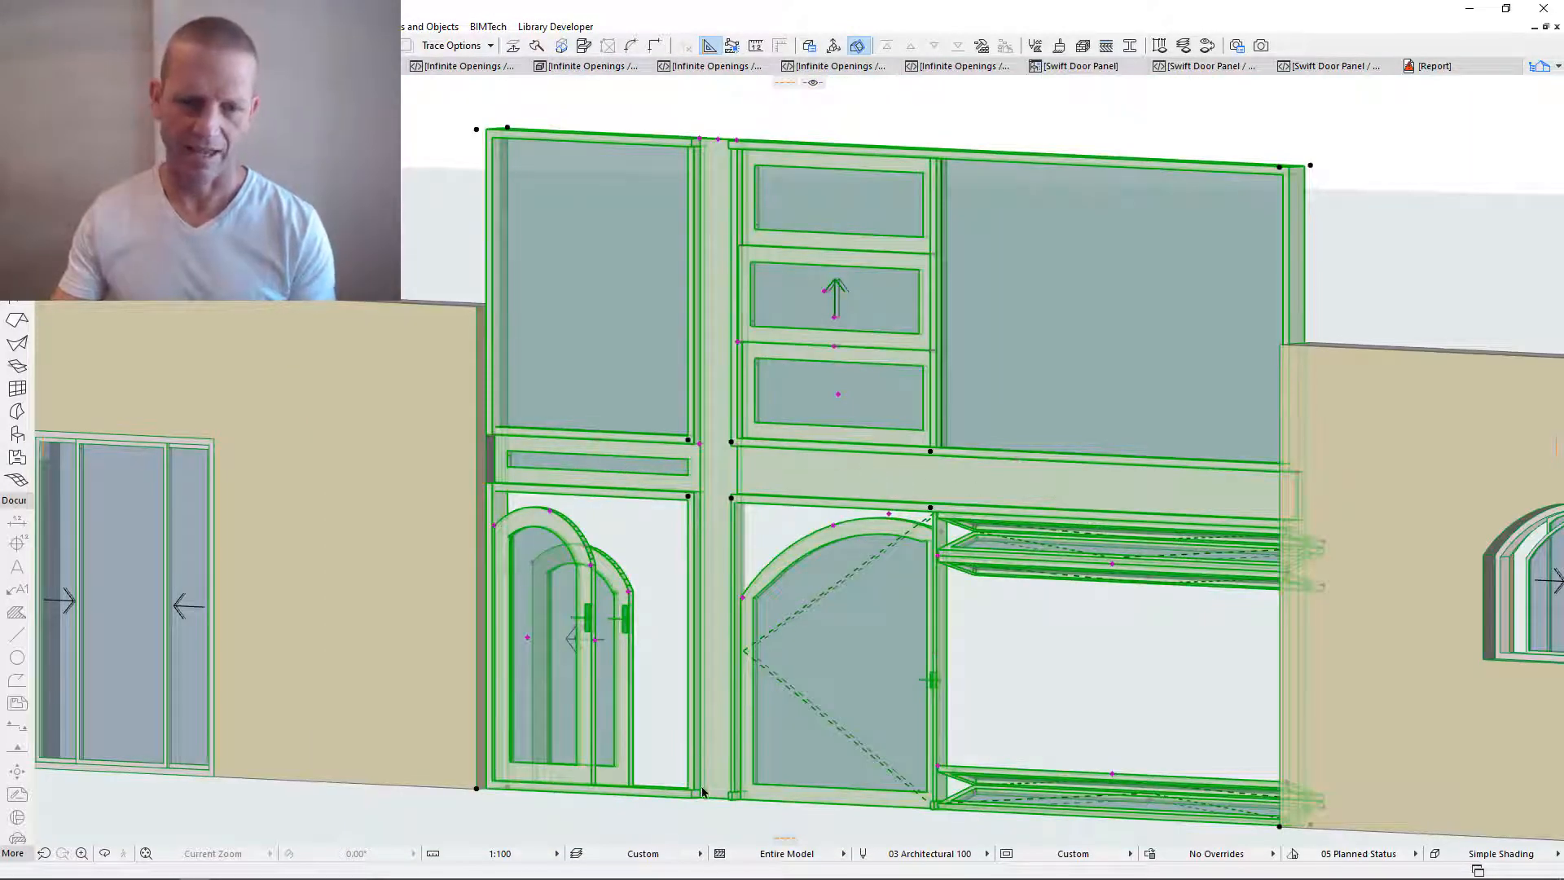
- Inspect the position and size values of the dividing members and the right beam's opening type list in the settings
double_click(721, 508)
left_click(835, 545)
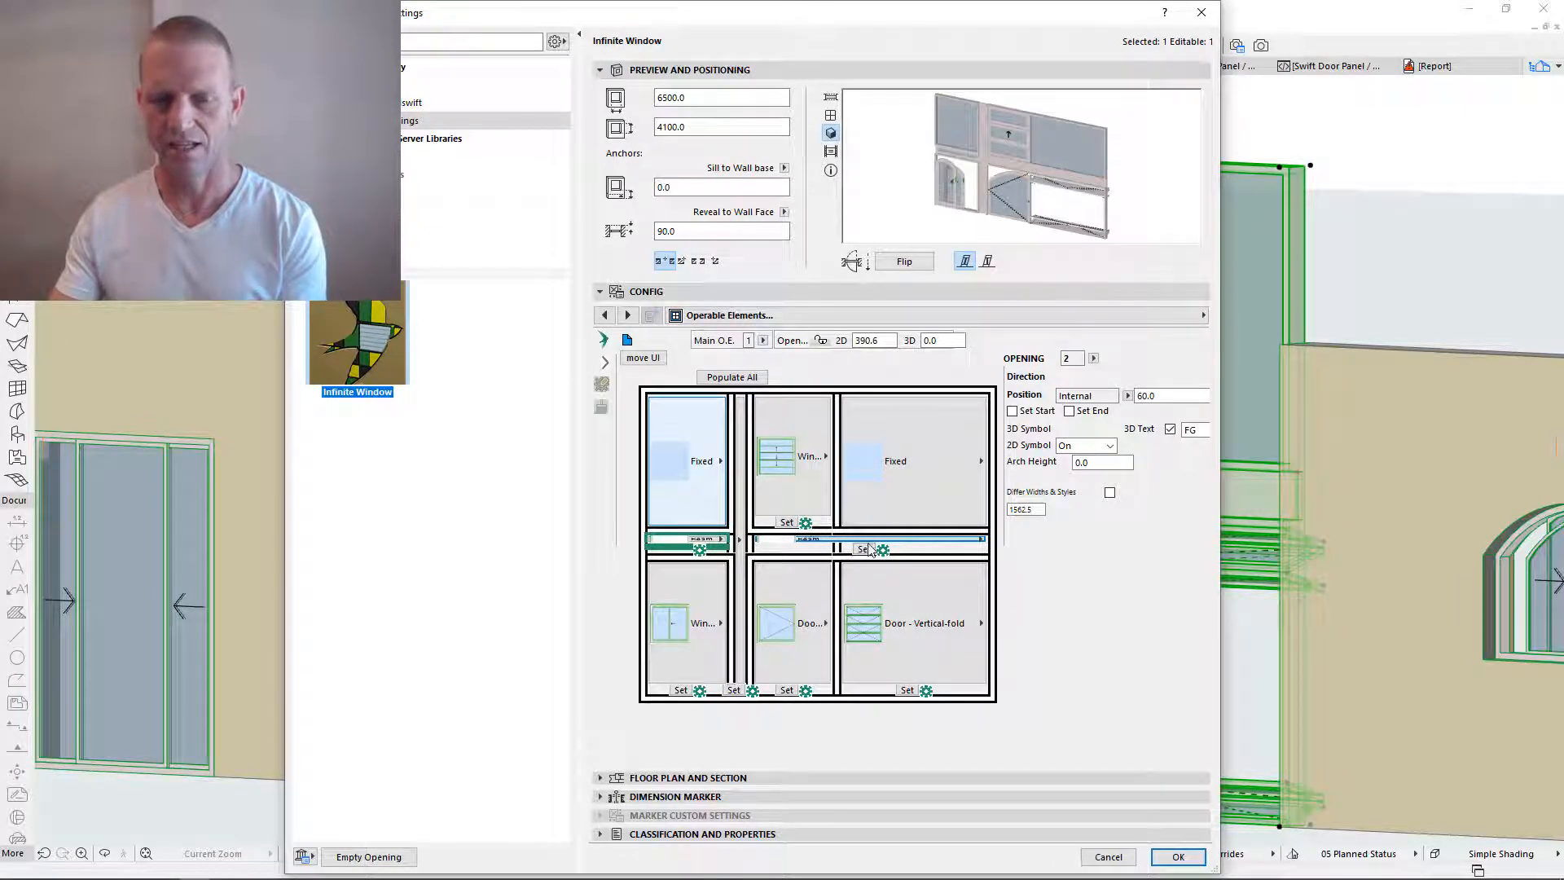
left_click(641, 359)
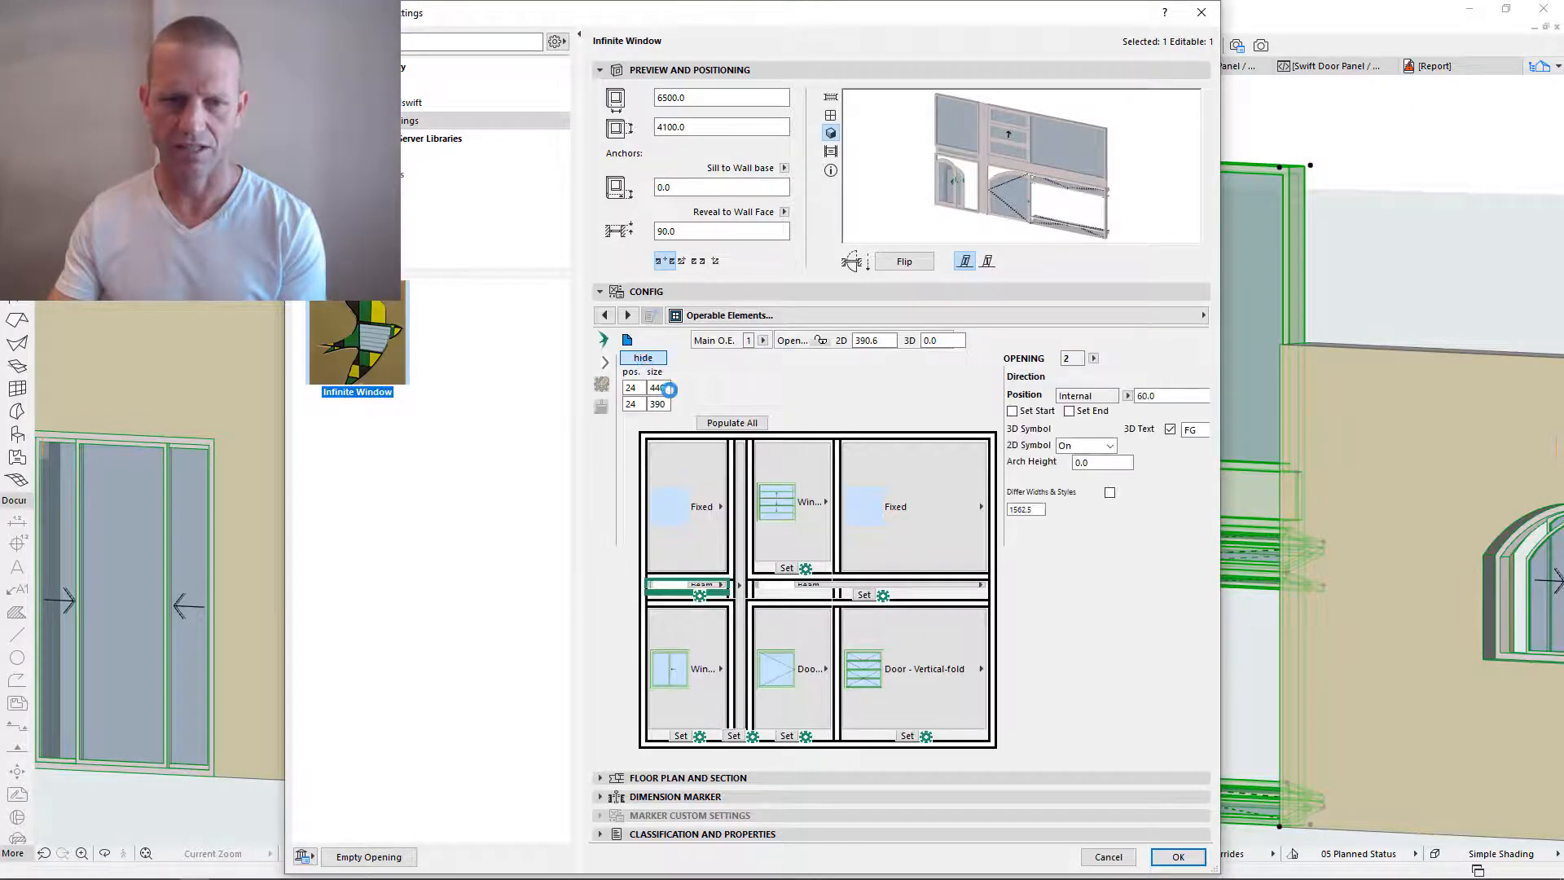
double_click(652, 388)
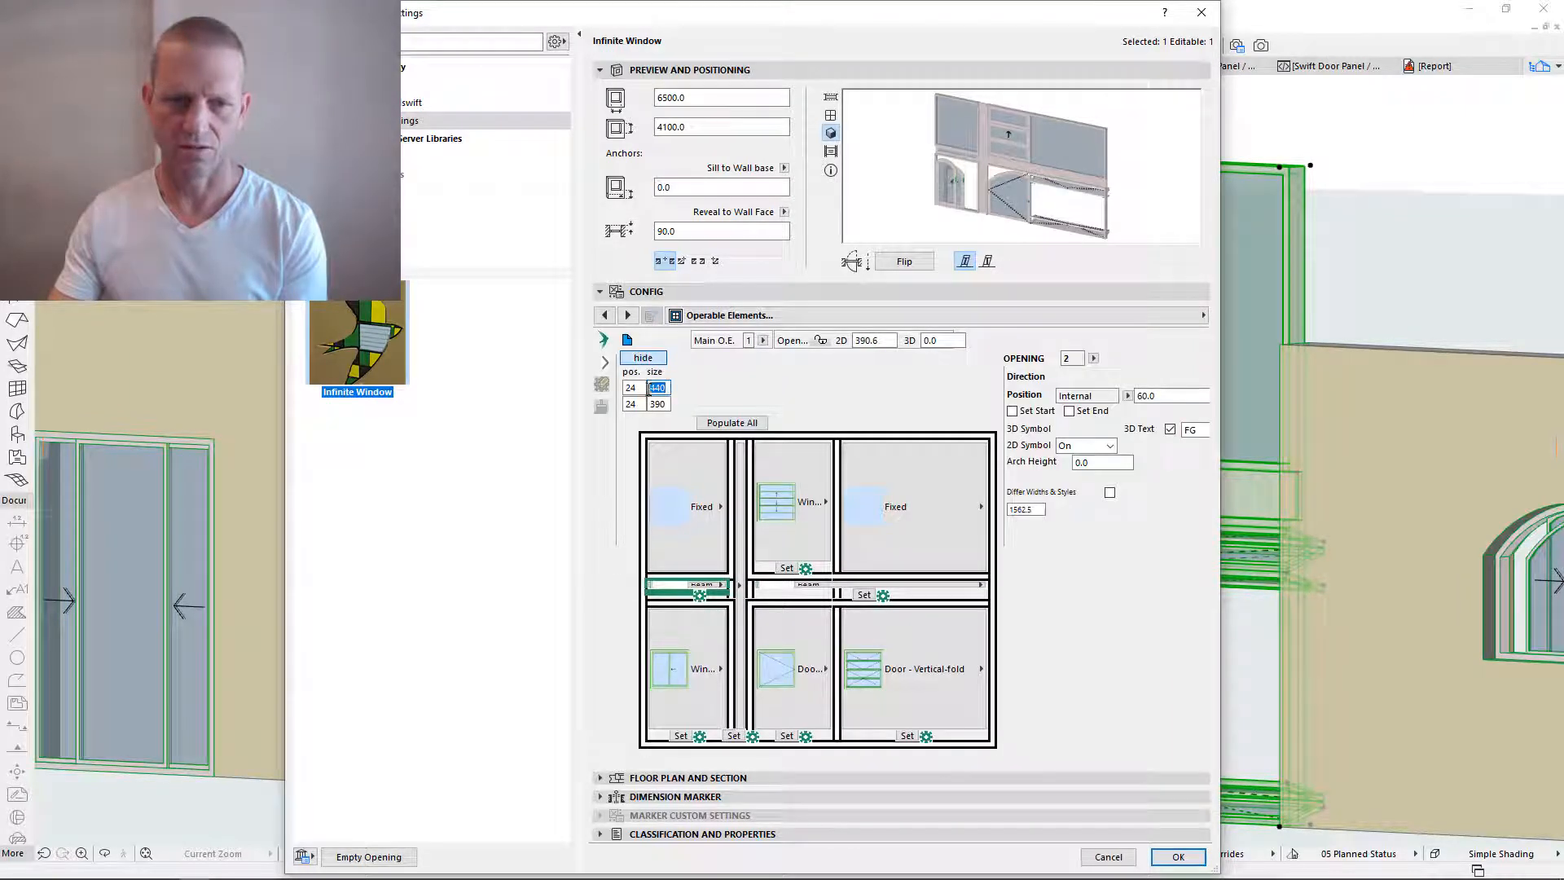
double_click(662, 405)
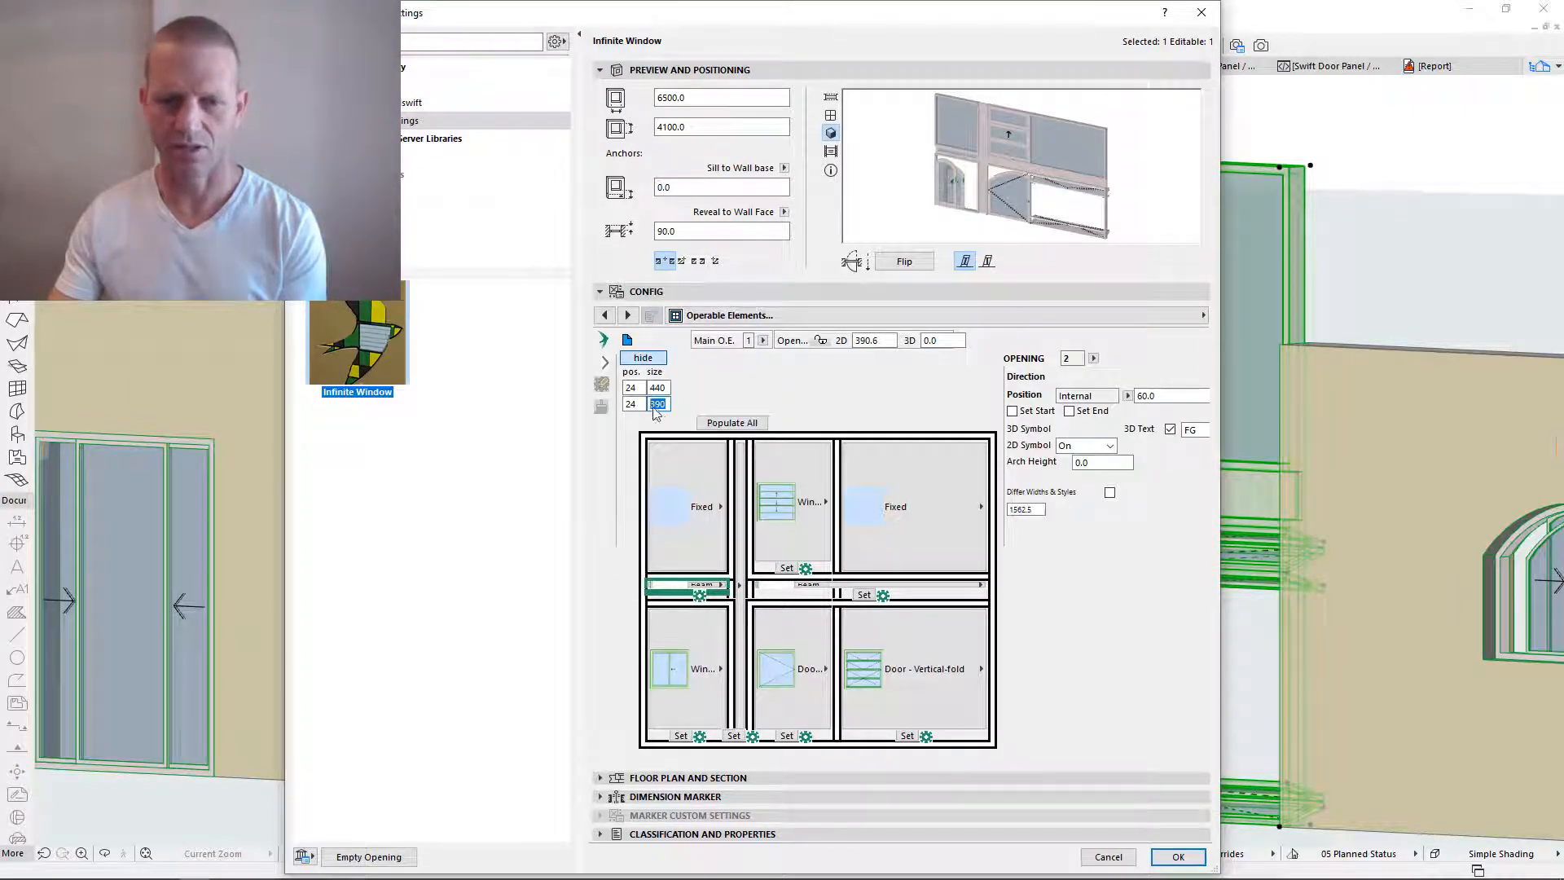
left_click(655, 361)
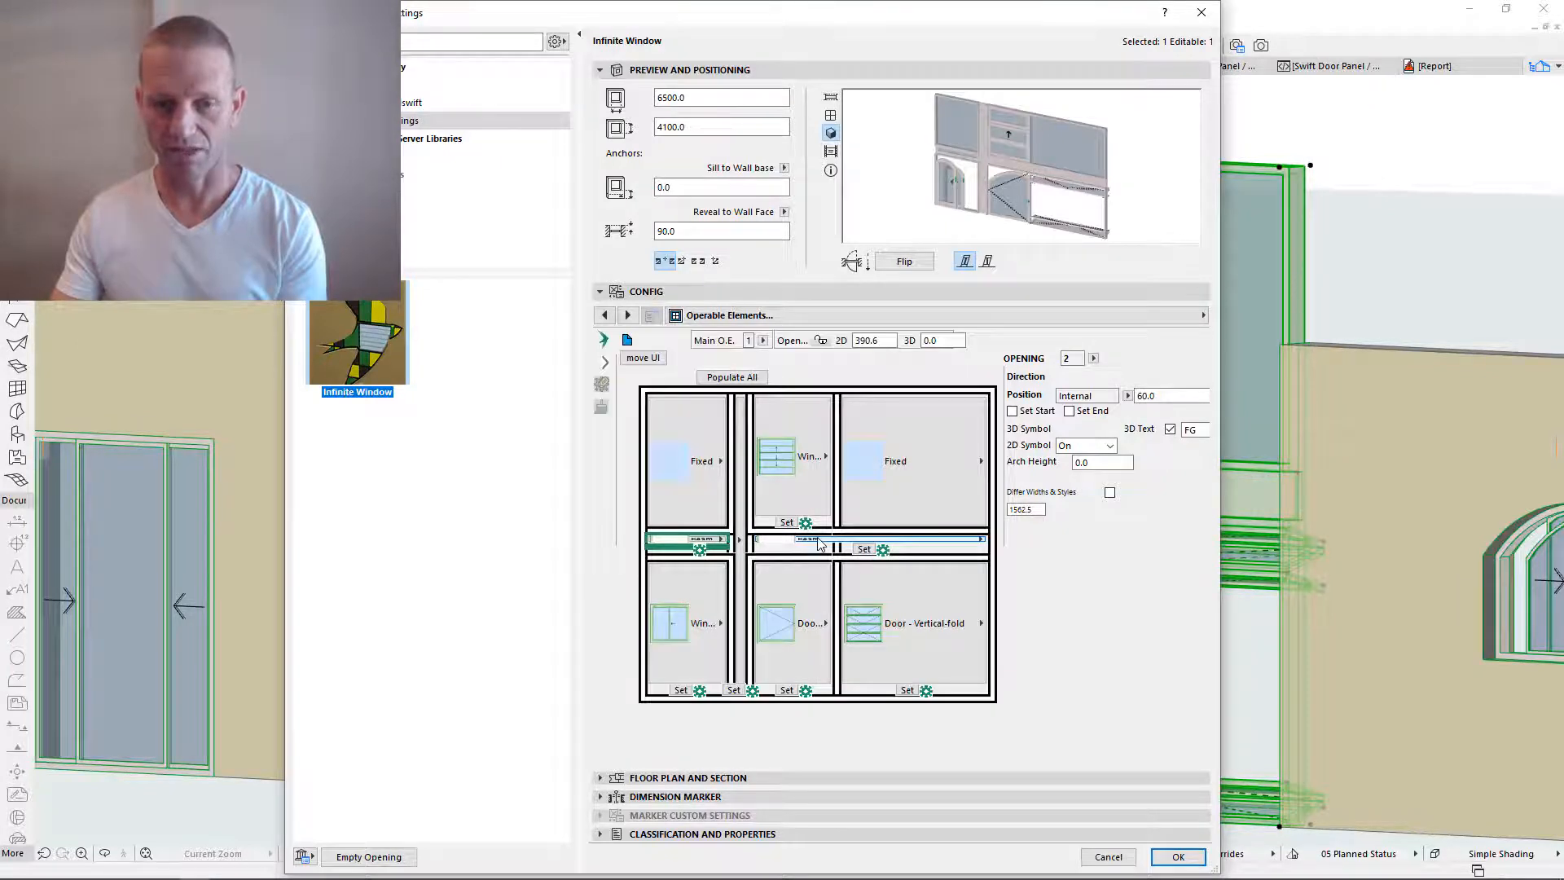
left_click(813, 546)
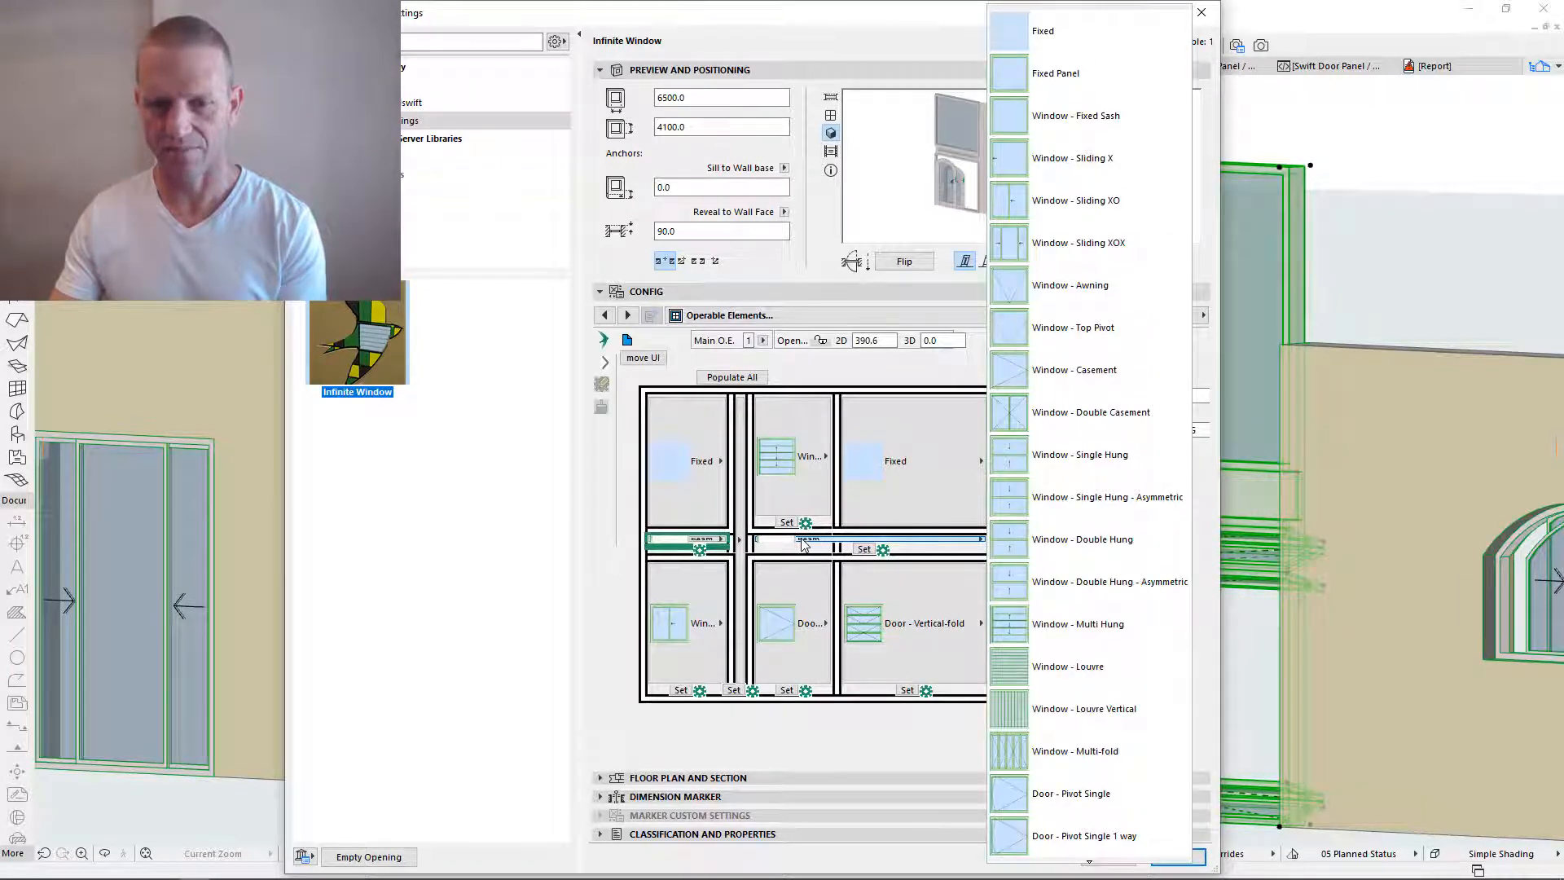
left_click(798, 547)
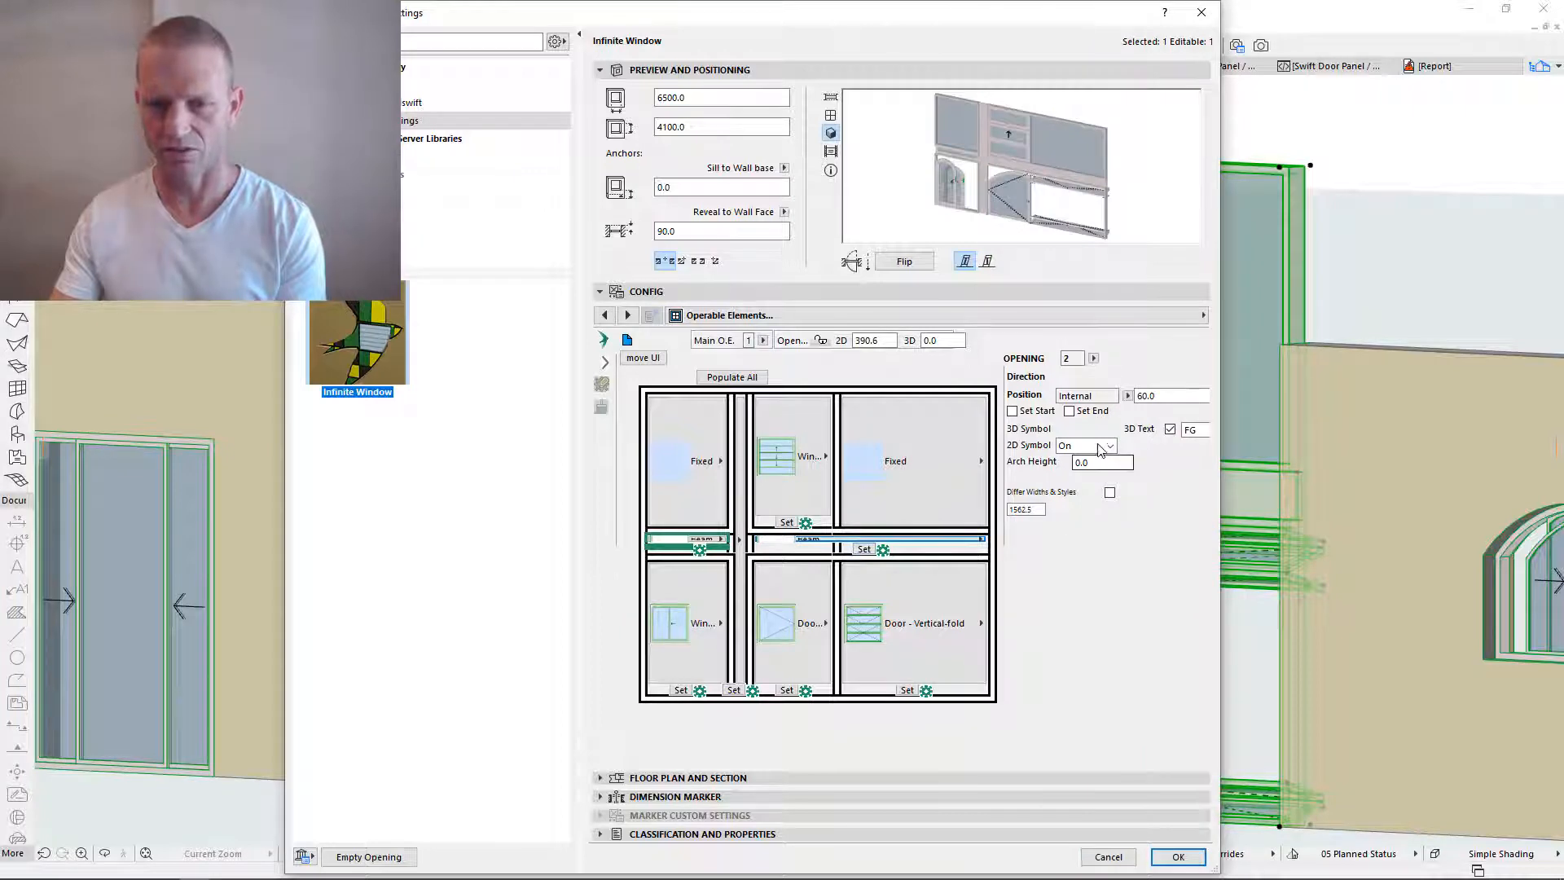
- Show the Set End nodes in the opening layout, make the right beam the active opening, and hide the nodes
left_click(1069, 410)
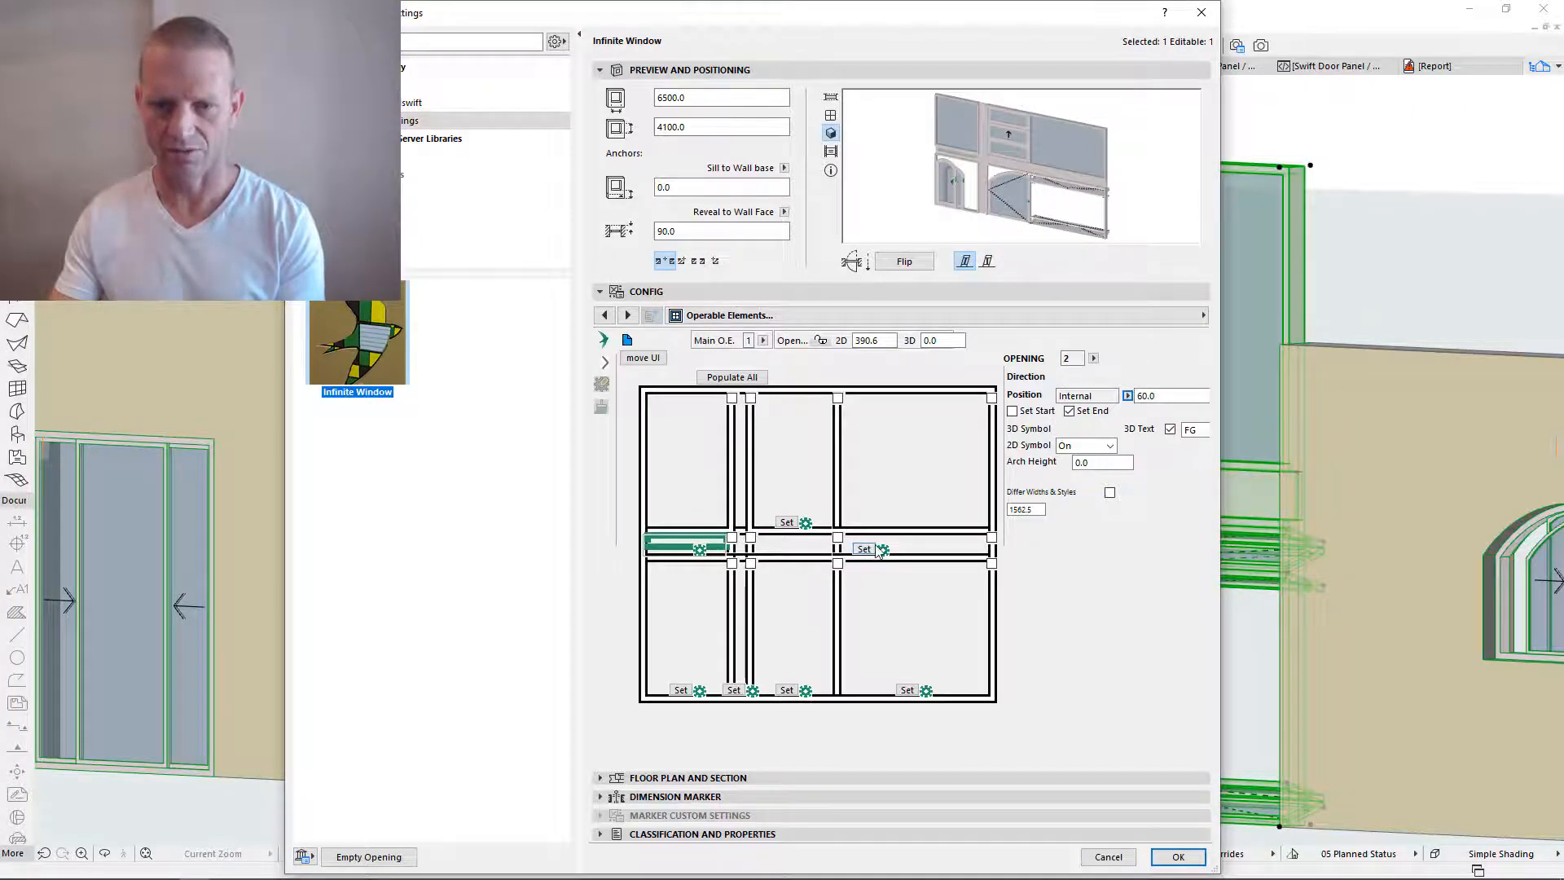
left_click(867, 549)
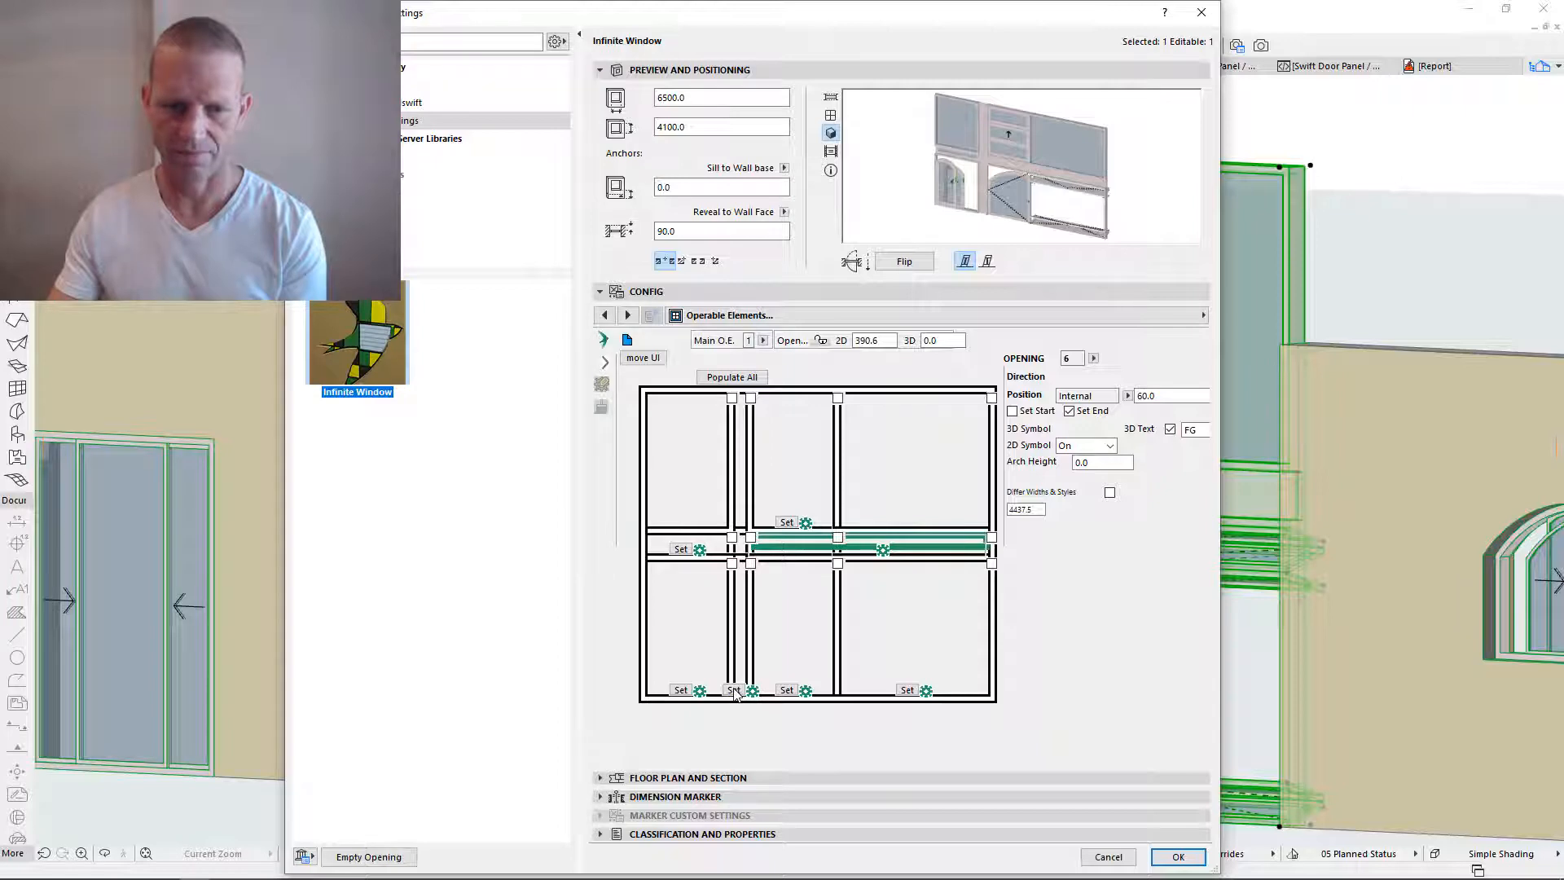
left_click(734, 691)
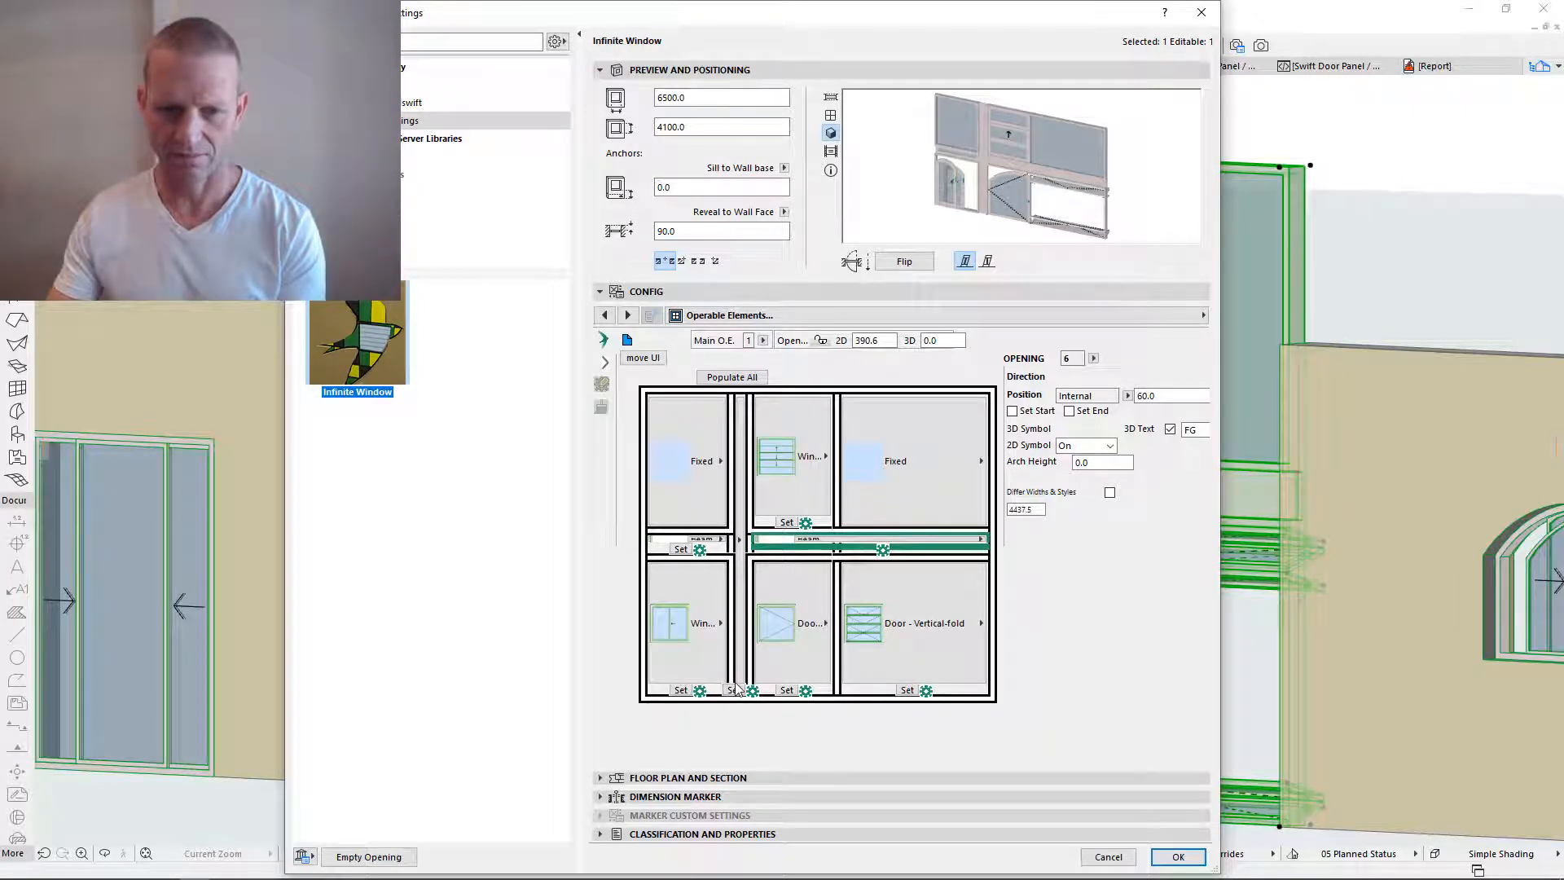
- Choose the Pillar type for the tall vertical opening between the left and centre windows and apply the settings
left_click(739, 652)
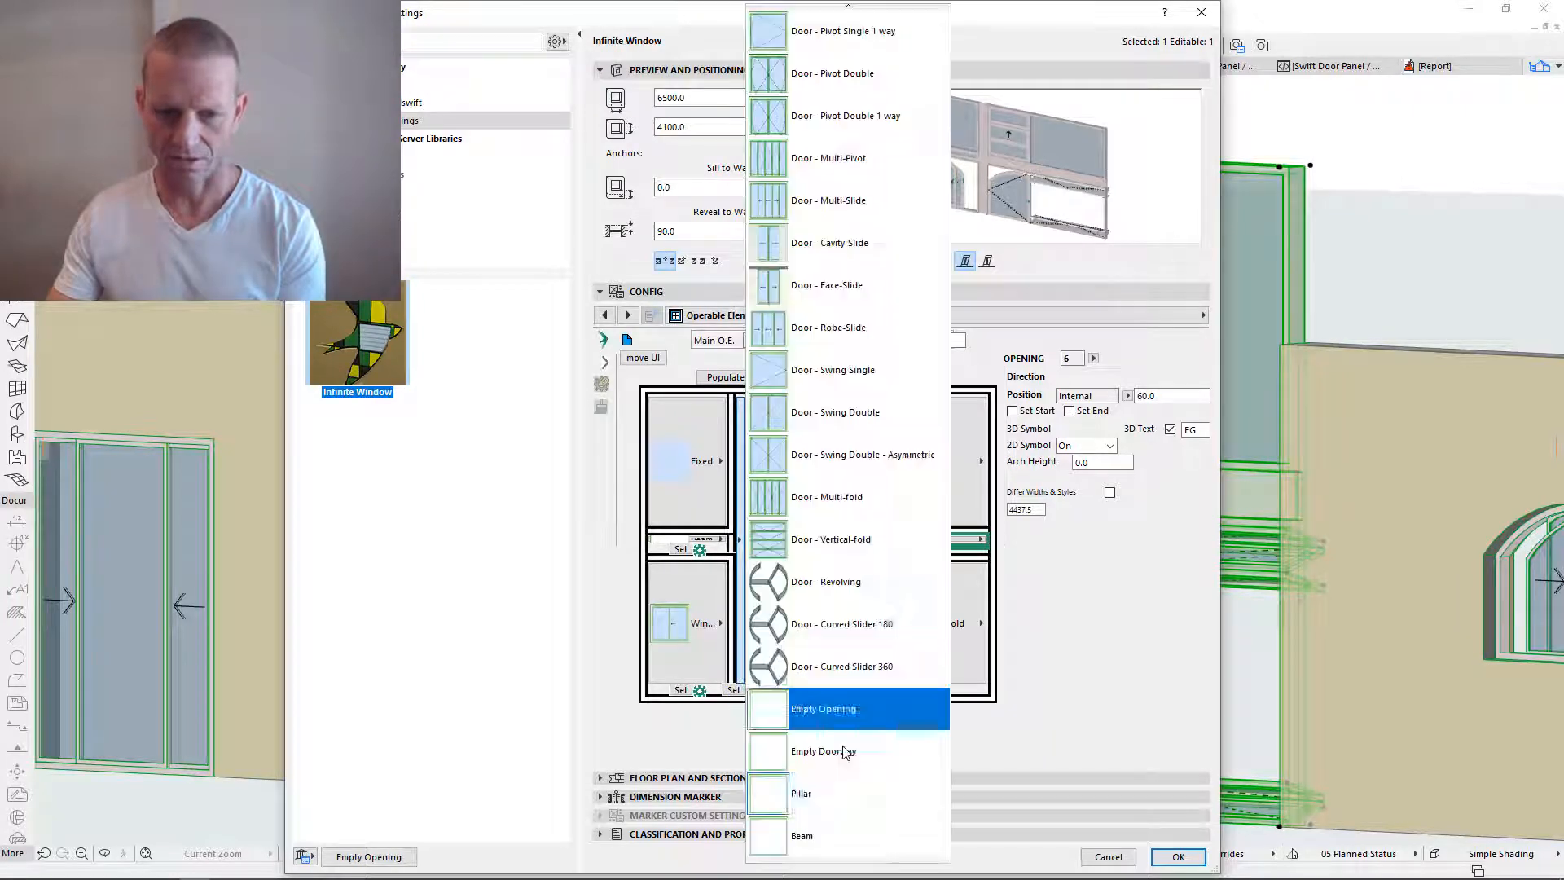
left_click(818, 792)
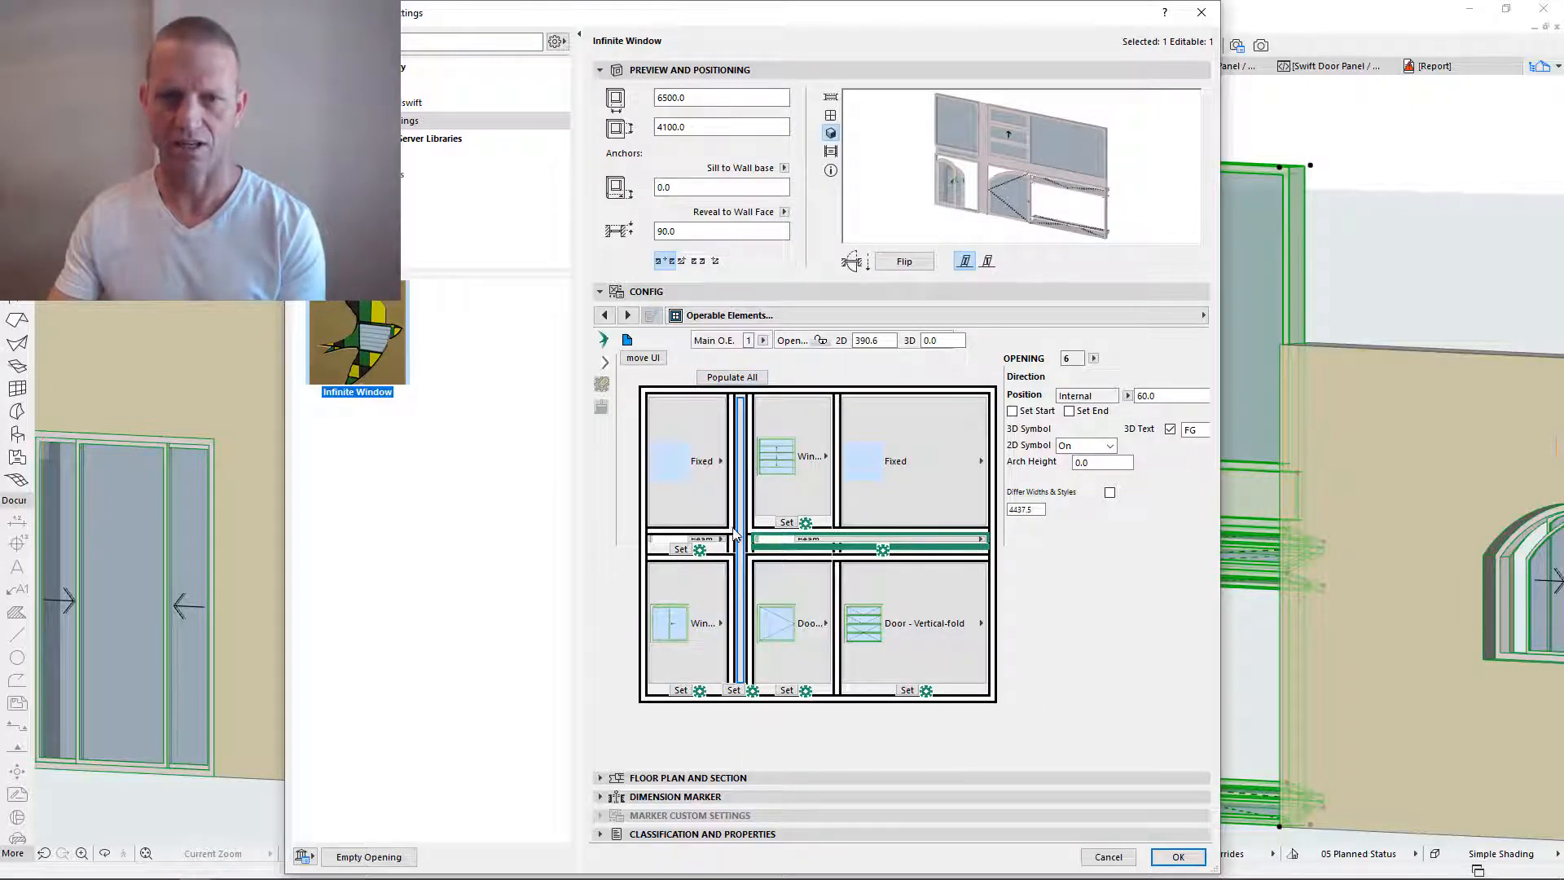
left_click(1178, 857)
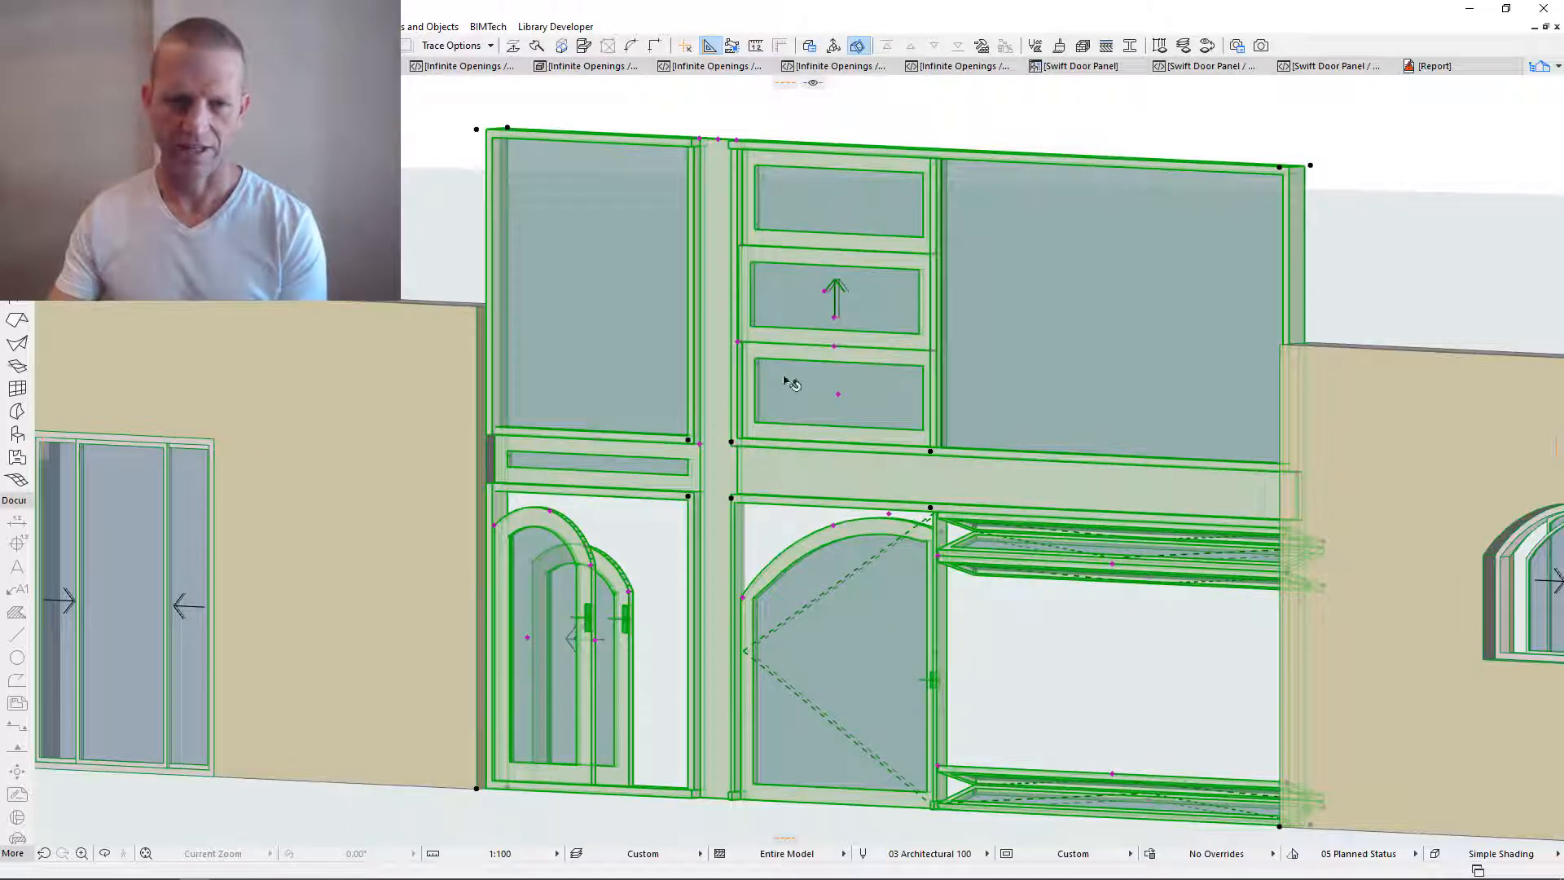
- Examine the pillar's head, its junctions with the beams and frames, and the glazed left beam from several angles
scroll(749, 146, "up", 10)
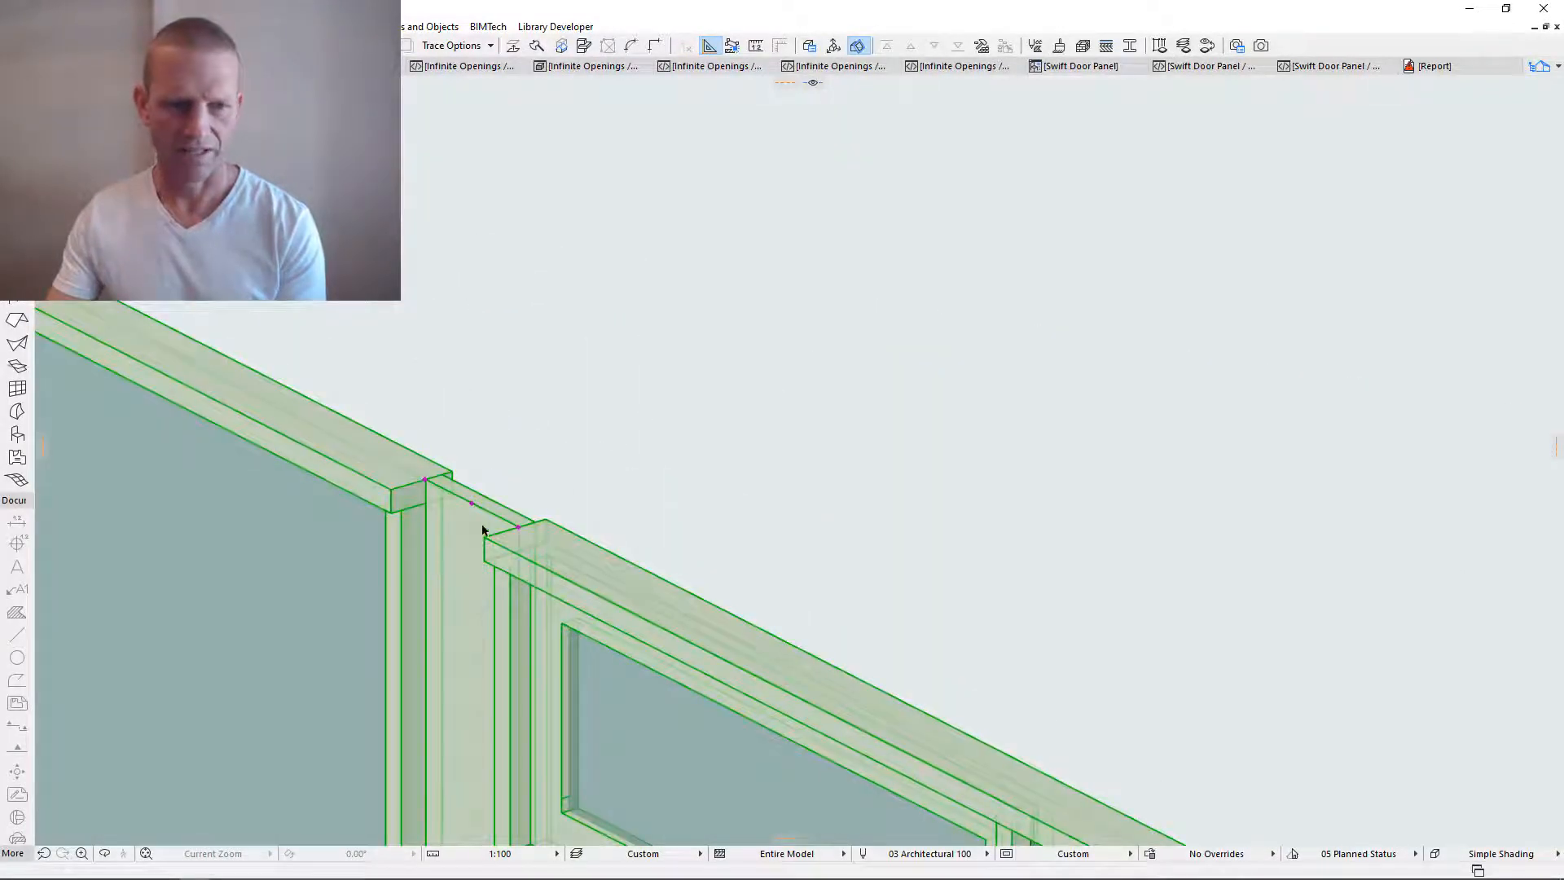
scroll(522, 543, "down", 5)
middle_click_drag(521, 725, 828, 406)
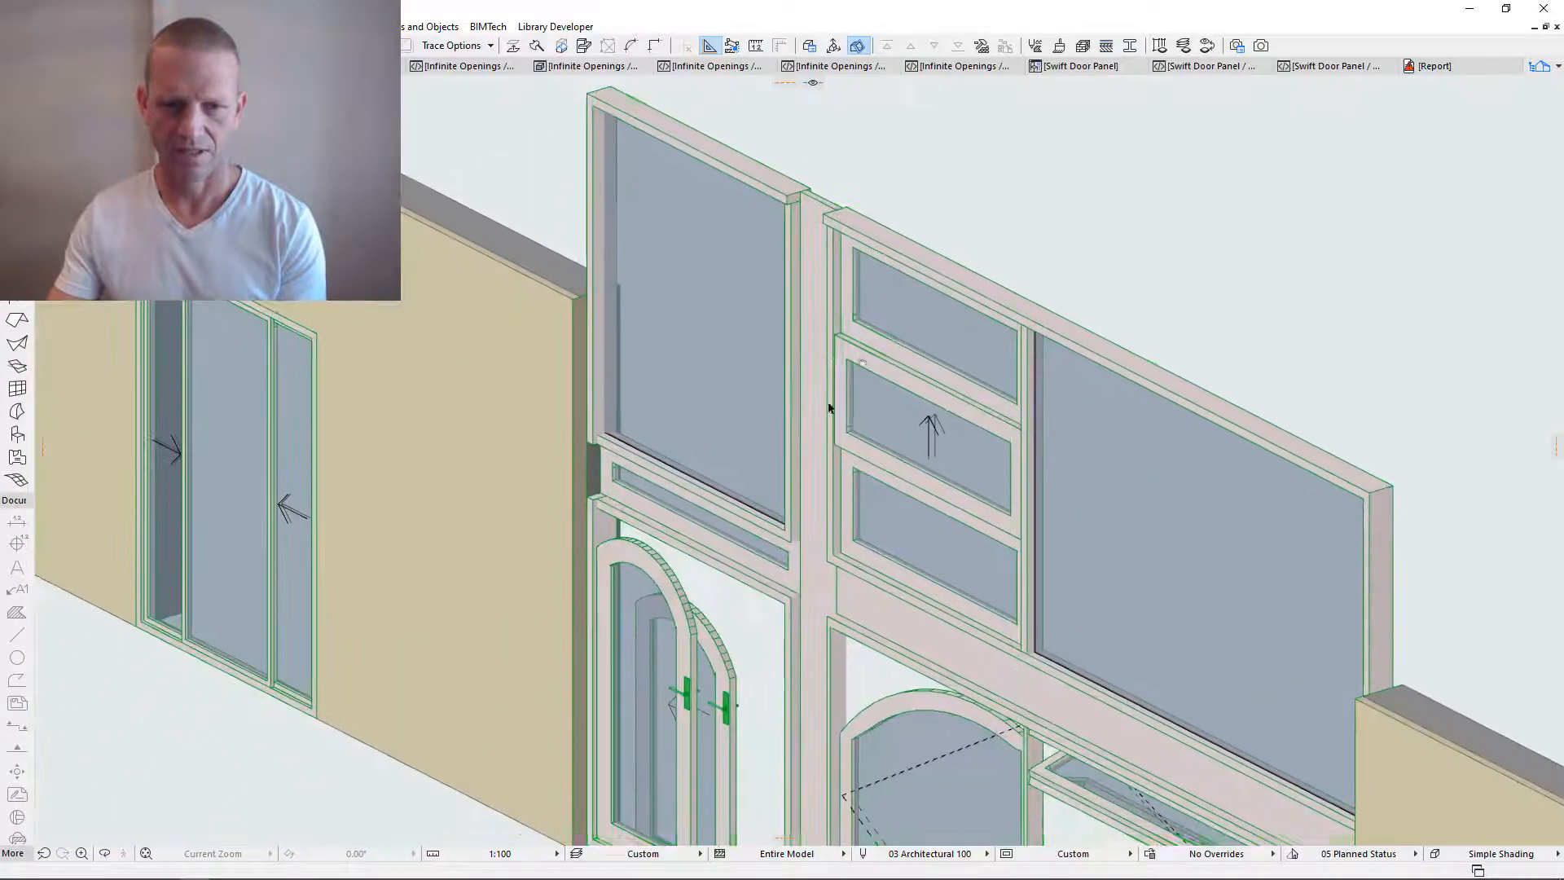
scroll(791, 588, "up", 2)
scroll(888, 505, "down", 5)
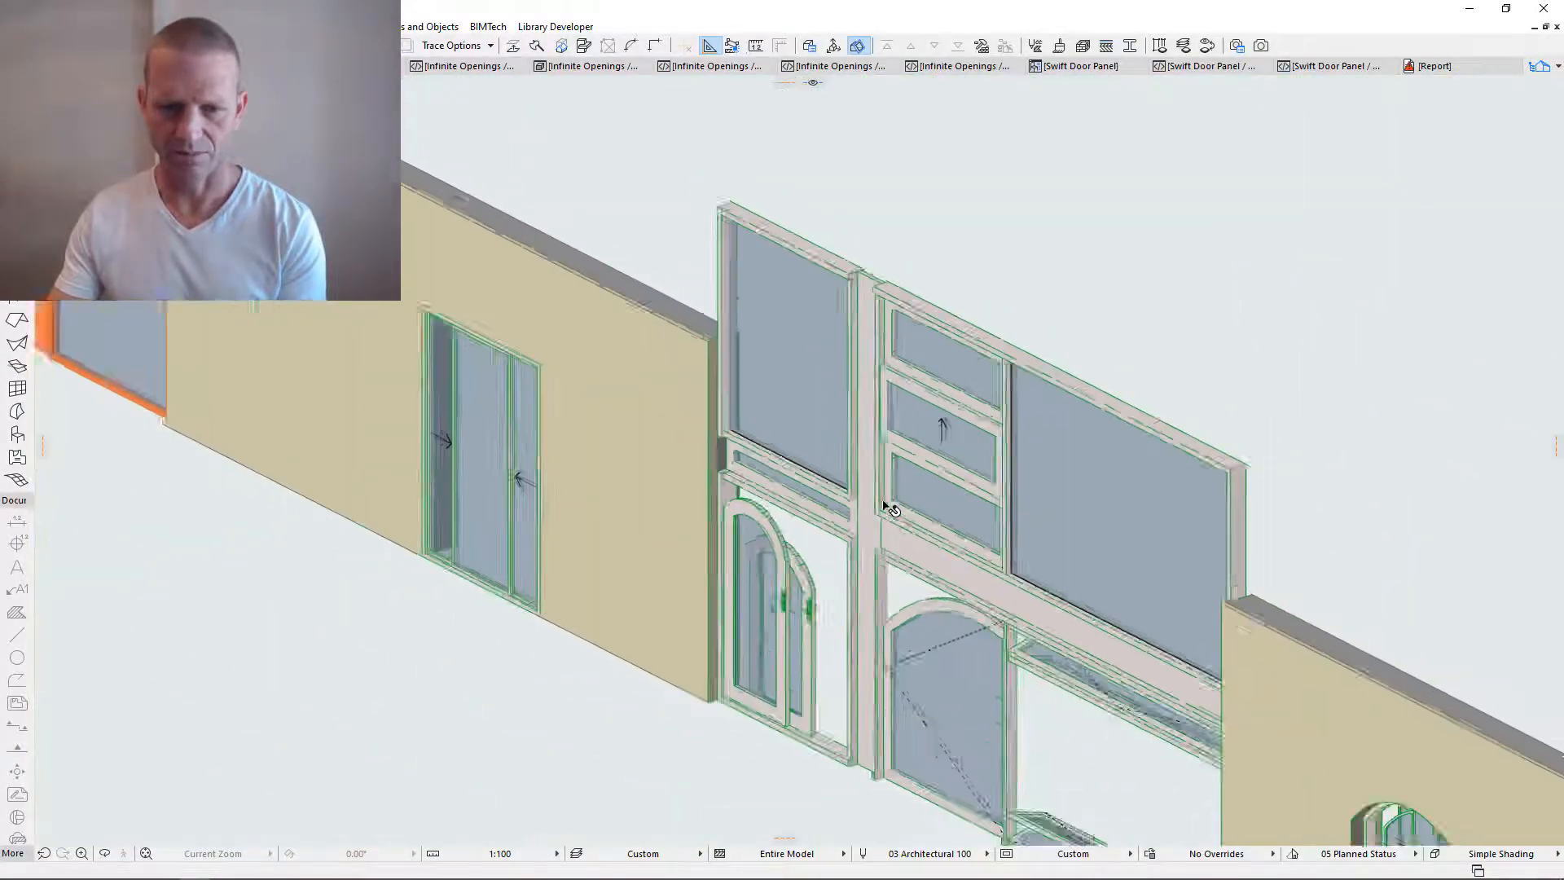
scroll(882, 729, "up", 3)
left_click(880, 371)
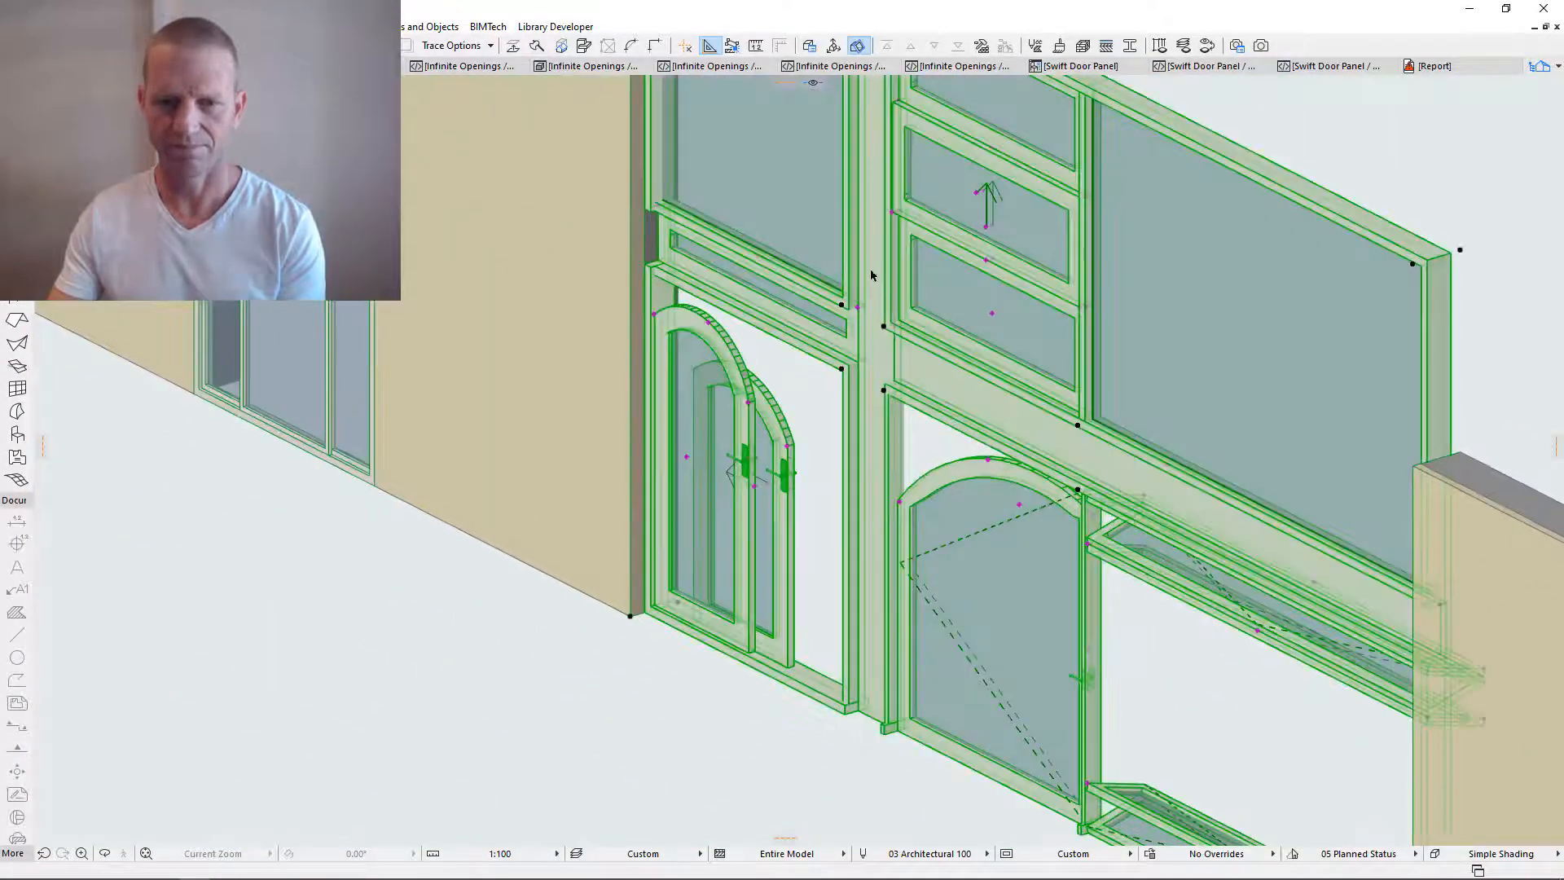
middle_click_drag(880, 371, 1015, 571)
scroll(1180, 343, "down", 1)
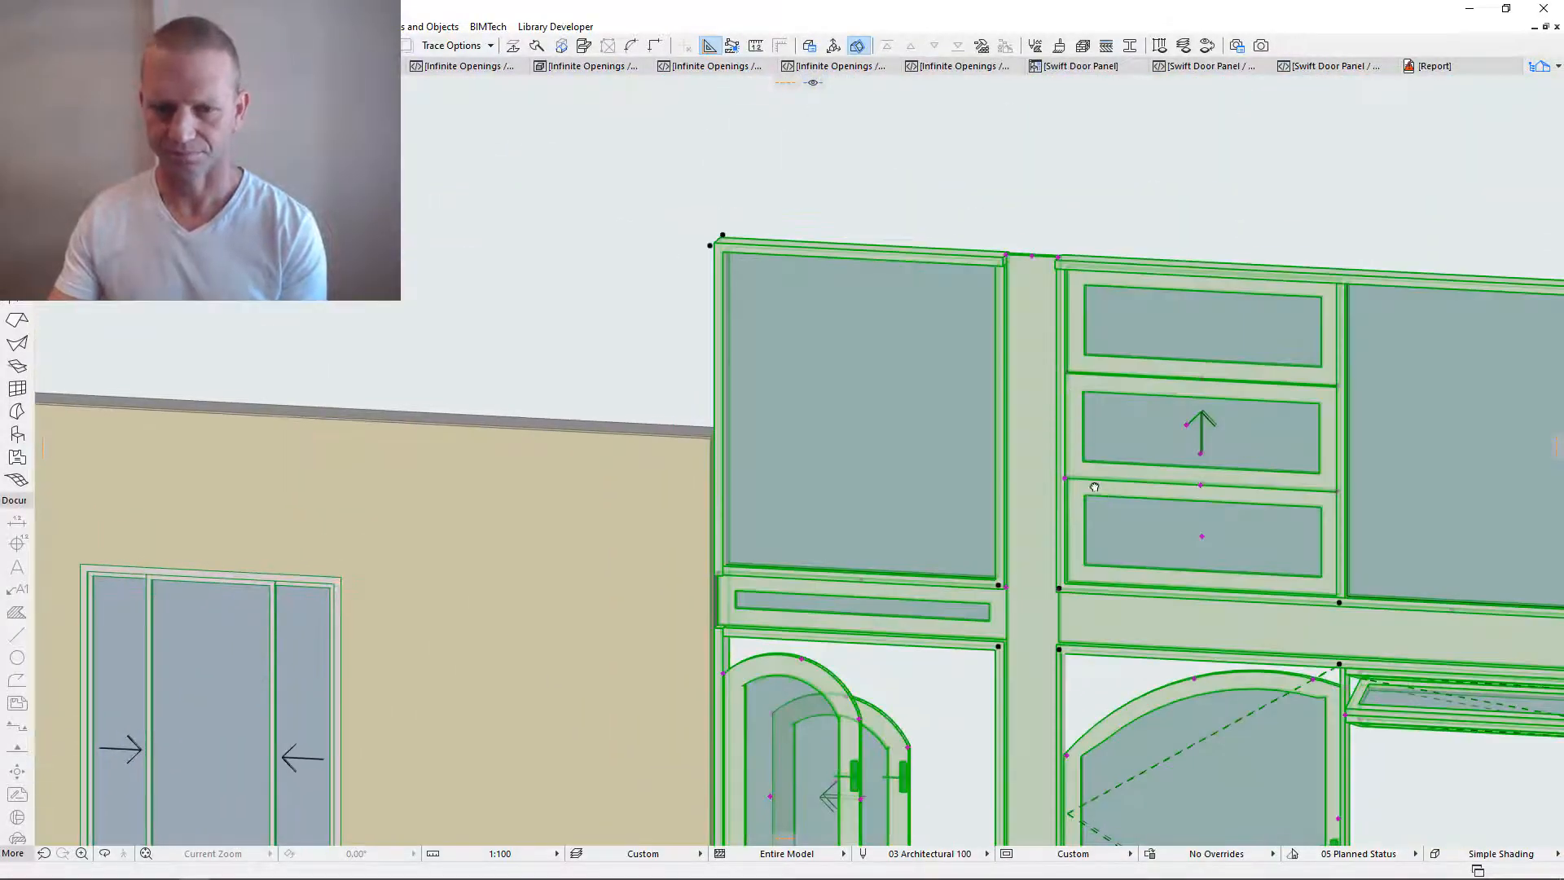
middle_click_drag(1088, 479, 891, 430)
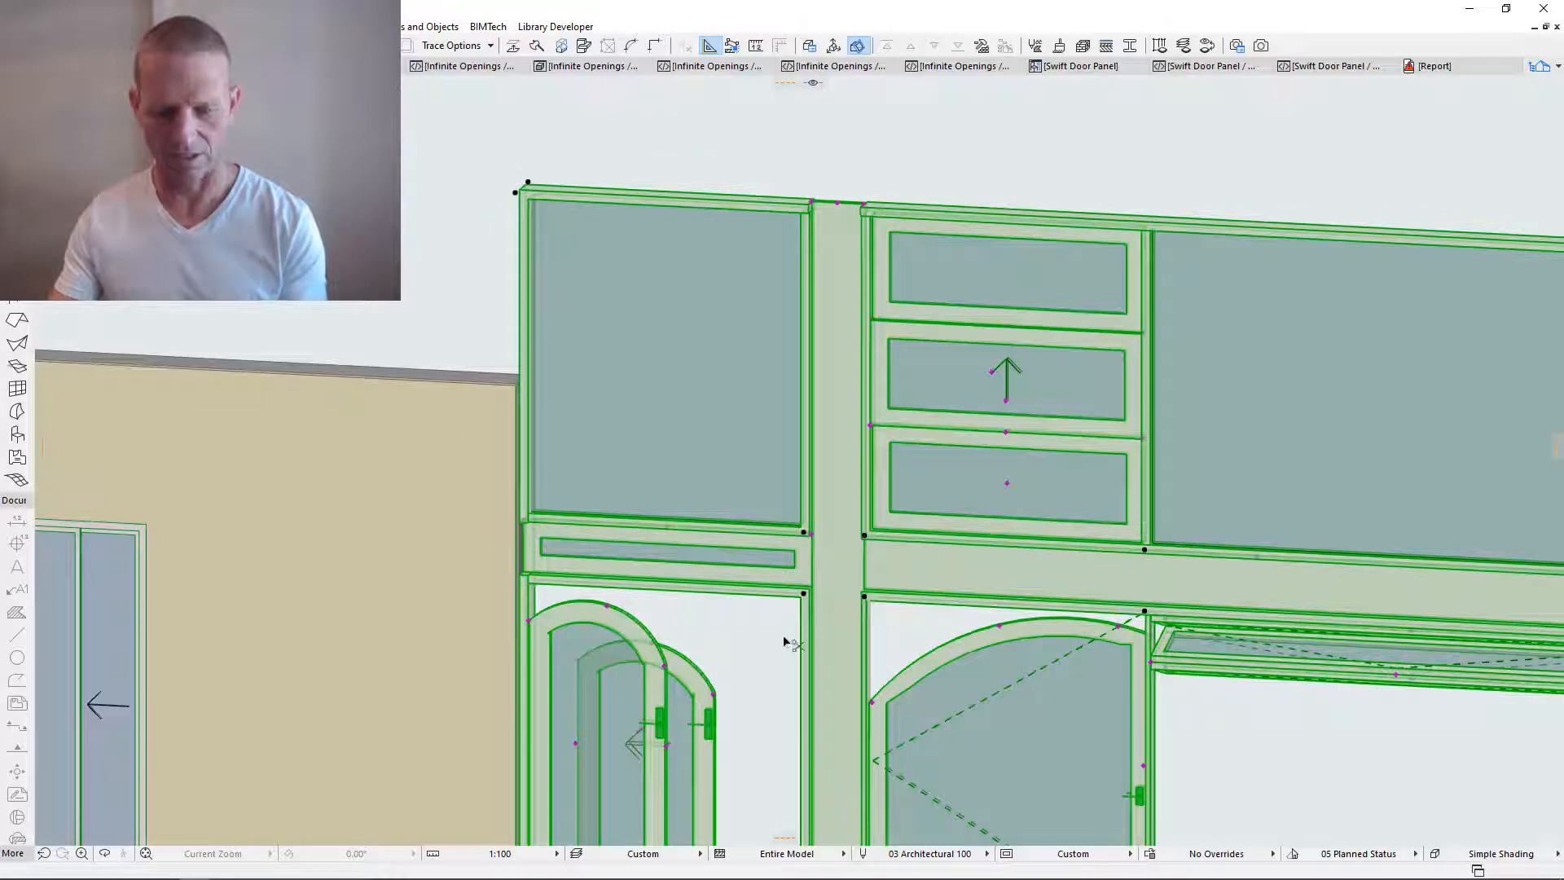
- Set the pillar's panel style to Single Window and apply the settings
key("ctrl+t")
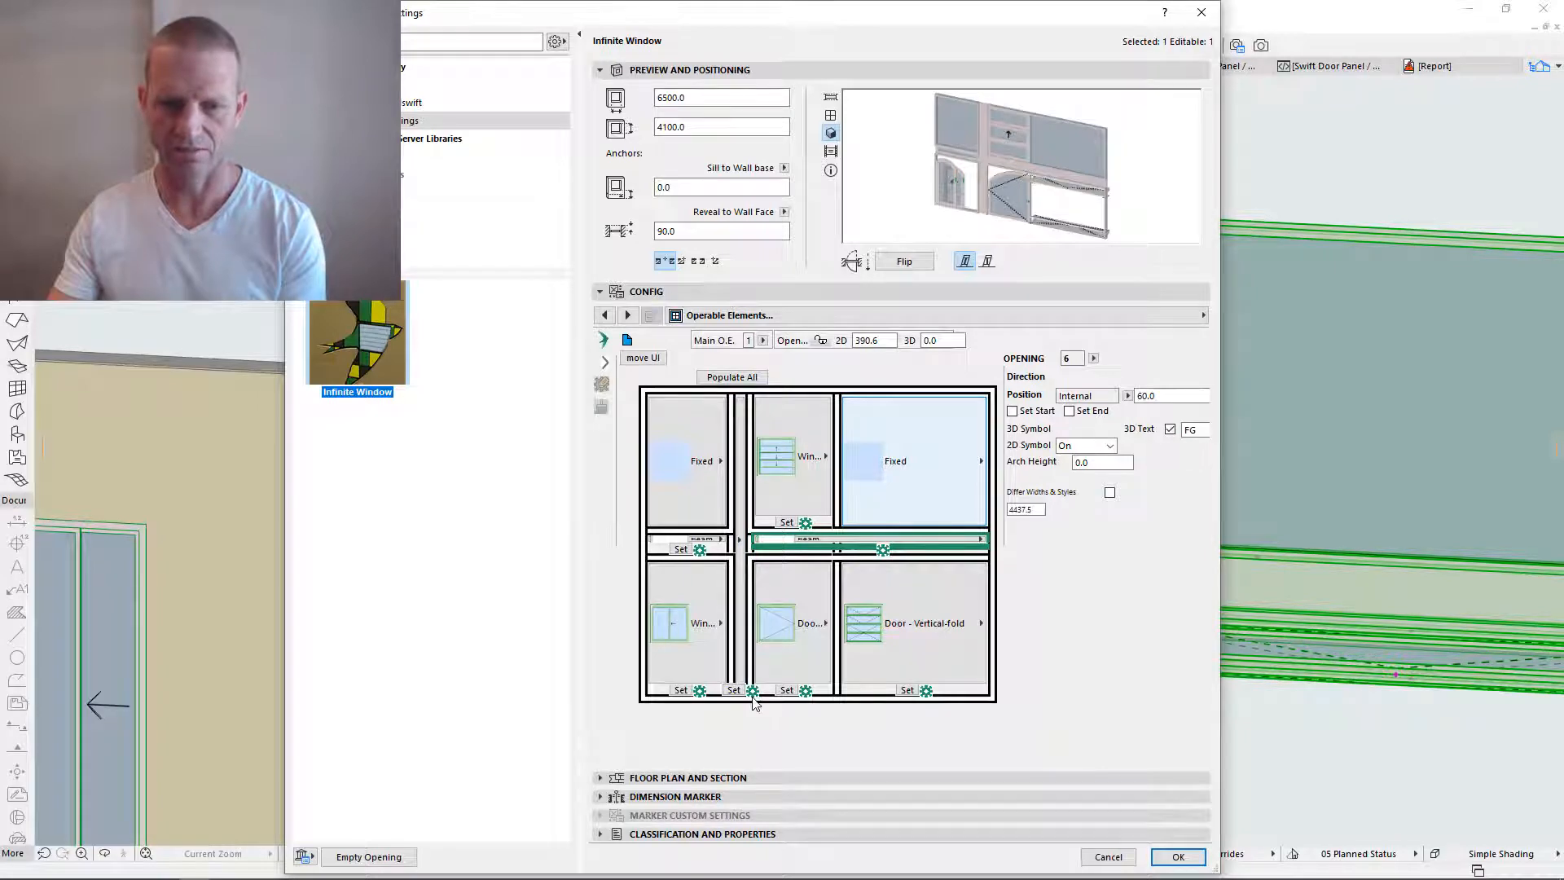
left_click(752, 691)
left_click(817, 429)
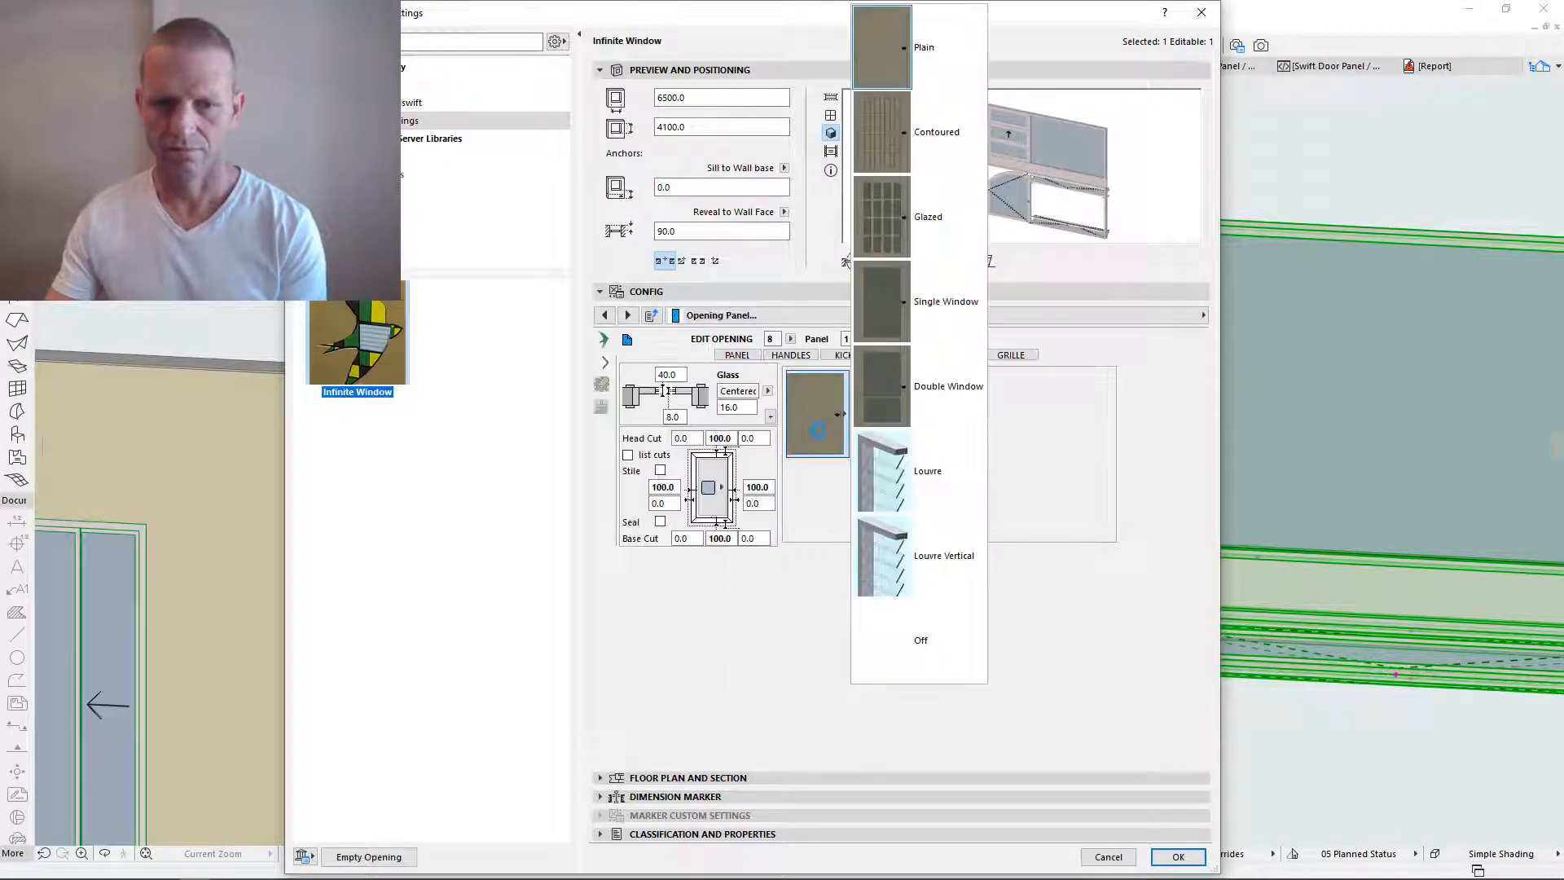
left_click(878, 320)
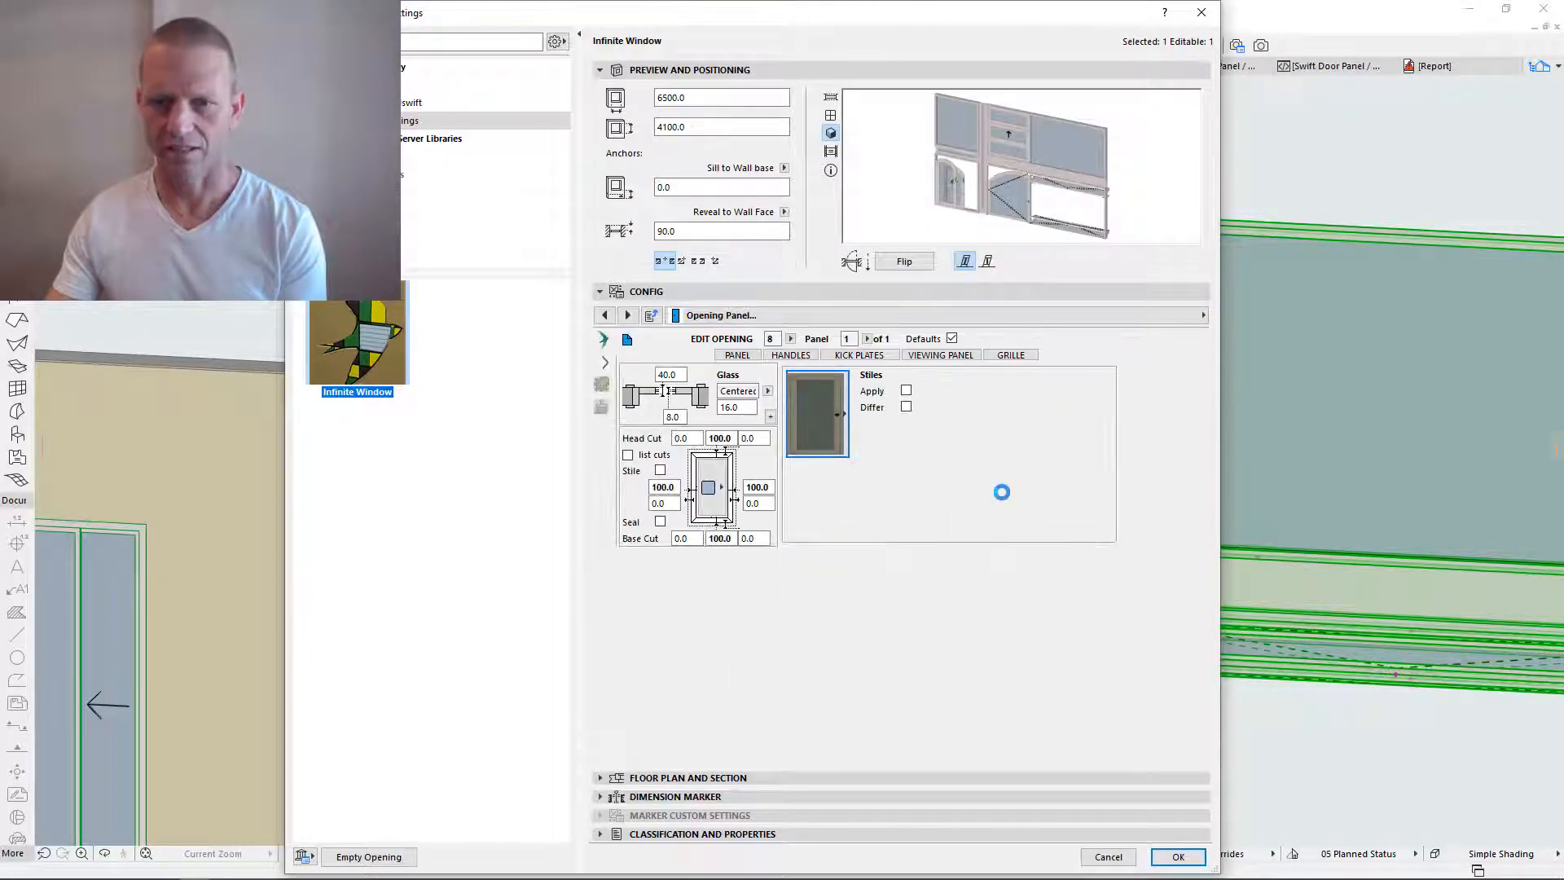
left_click(1178, 856)
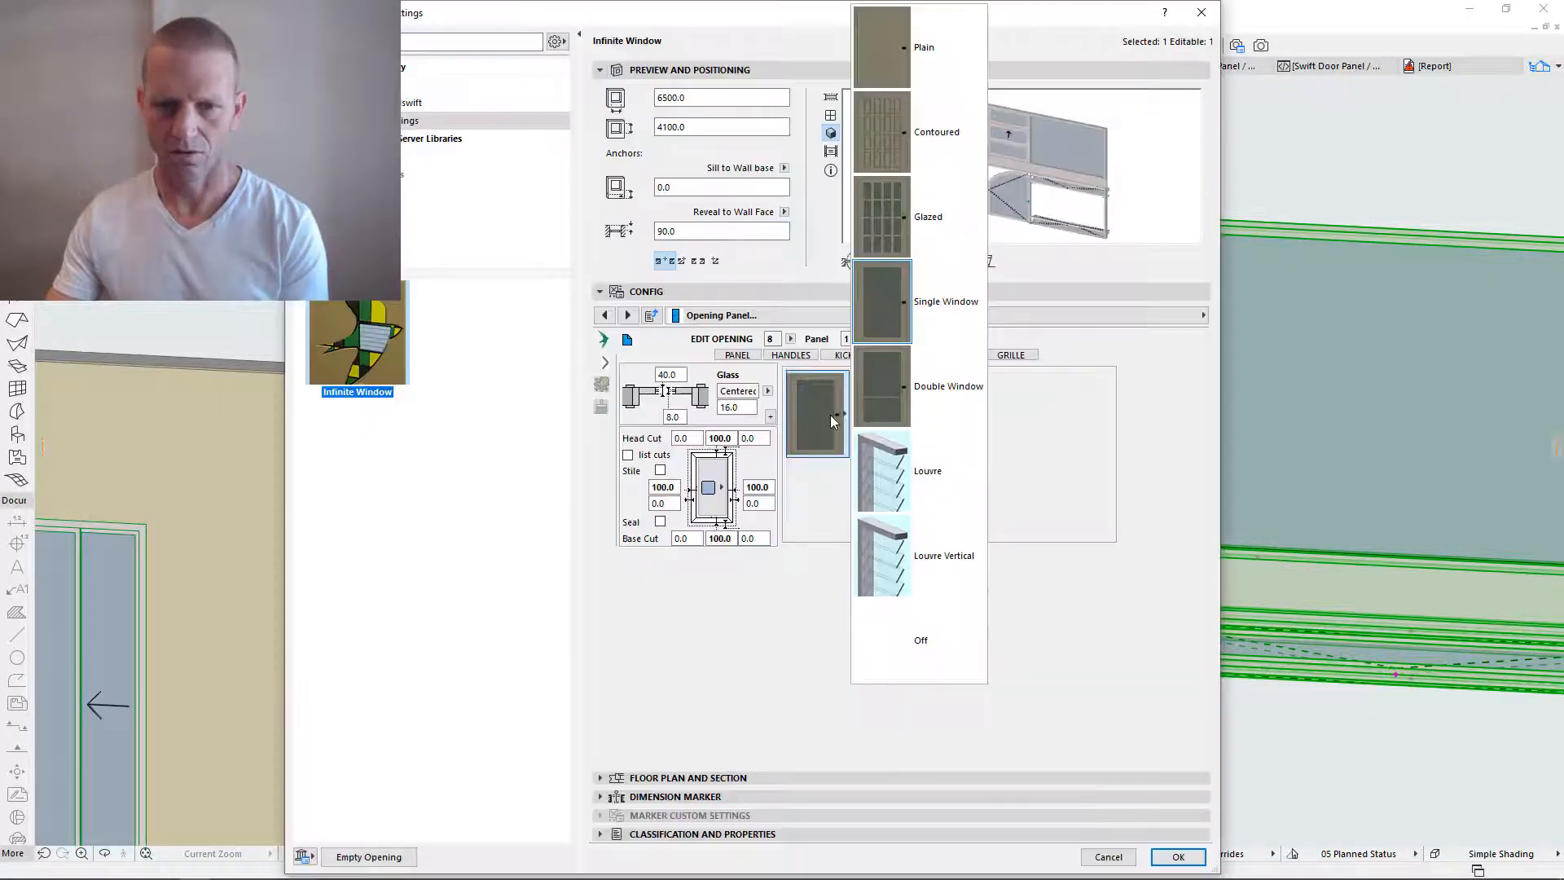
- Change the pillar's panel style to Contoured with 8 vertical panes and 1 horizontal, apply it, and deselect the window
left_click(944, 139)
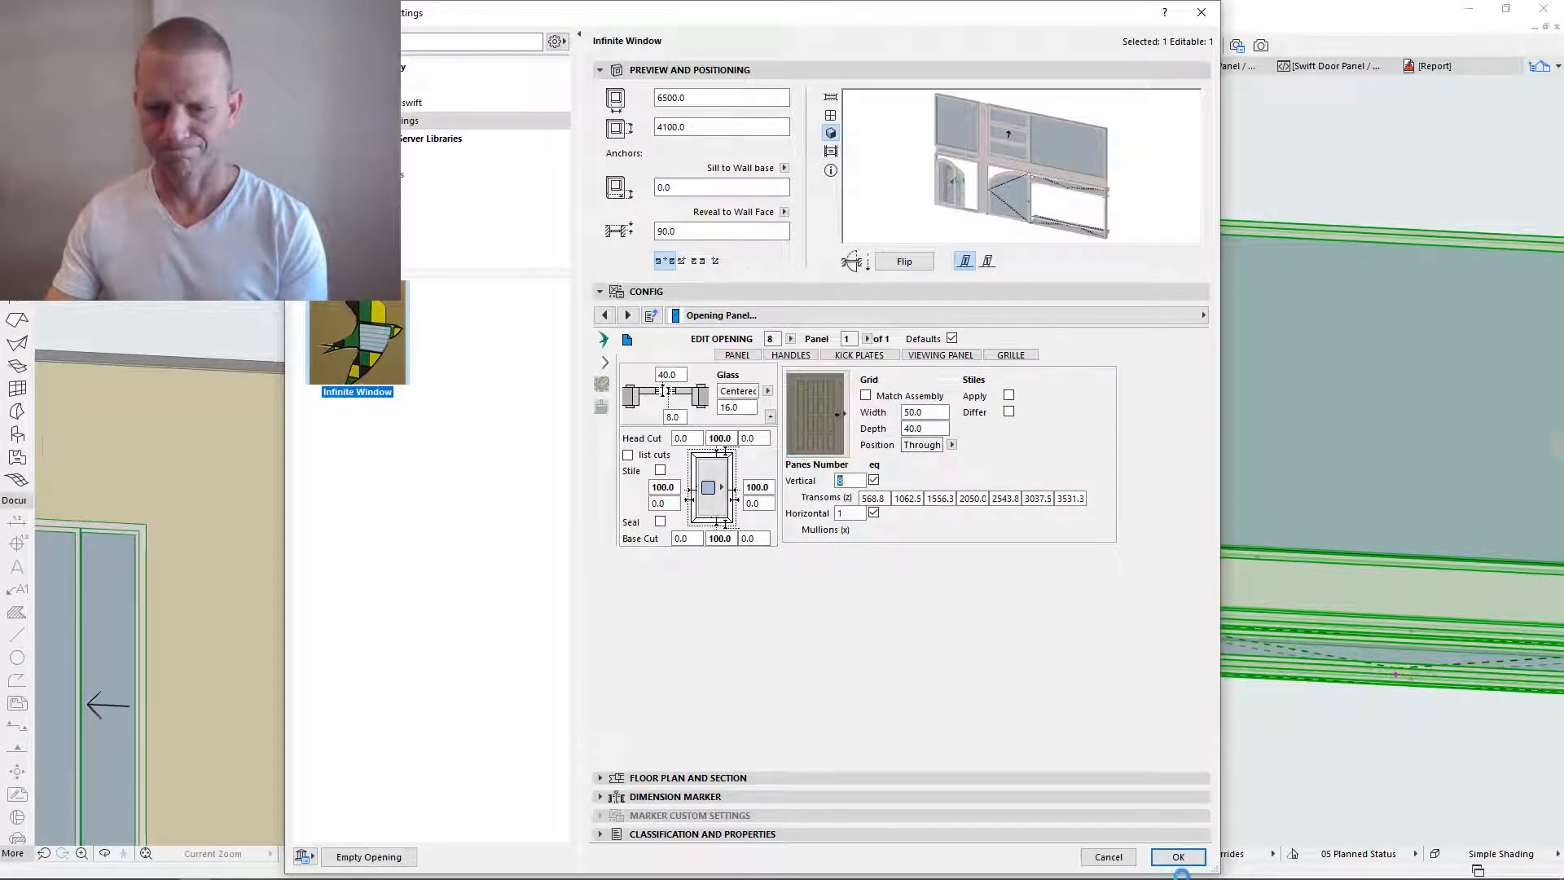
left_click(1185, 863)
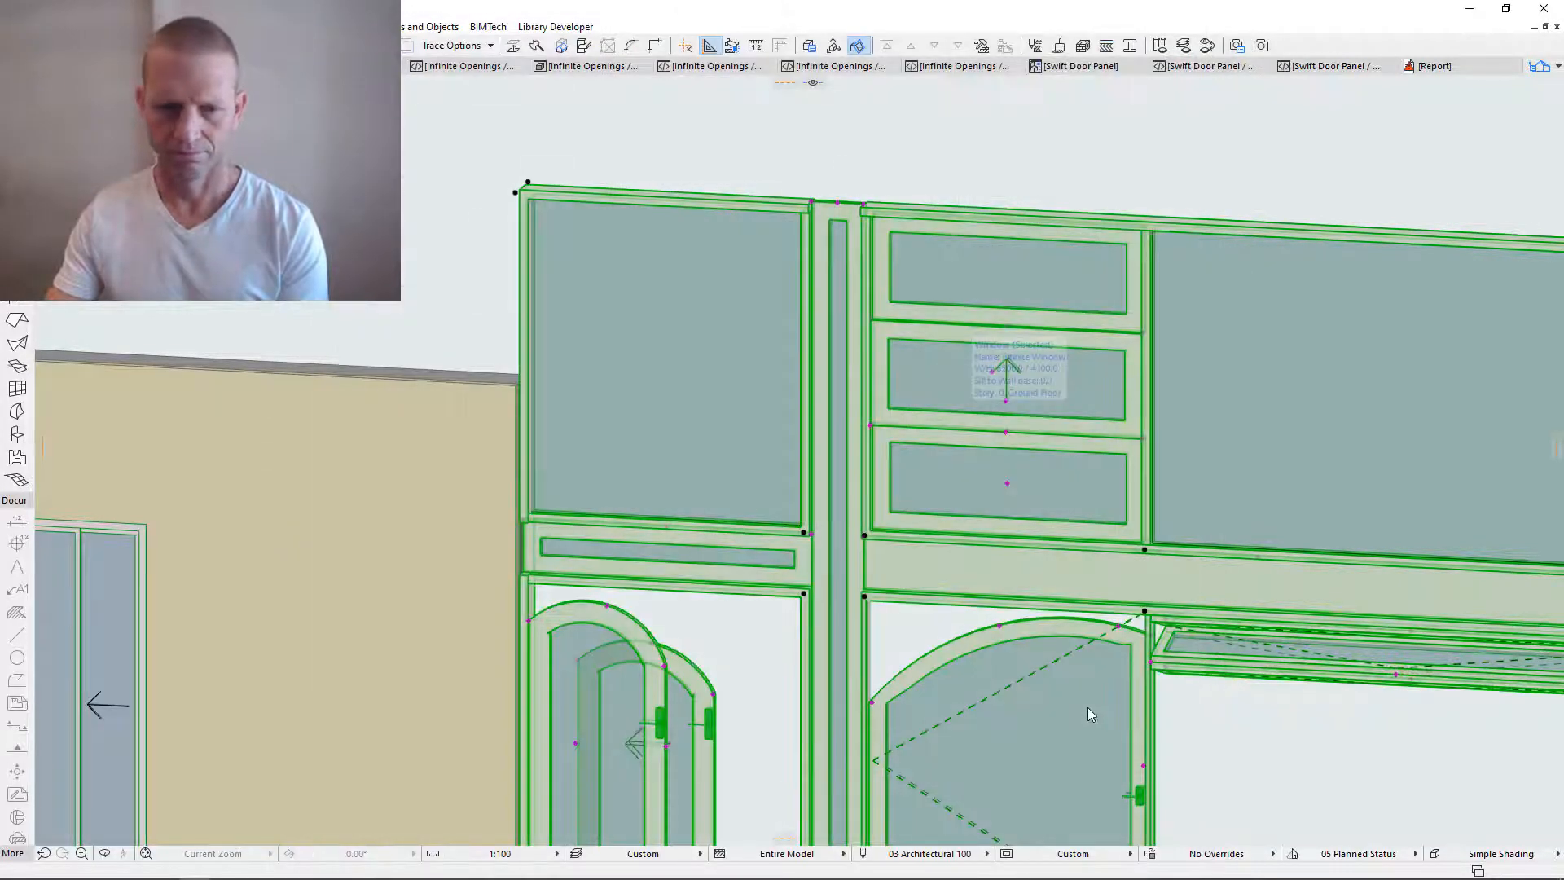
left_click(907, 155)
scroll(982, 502, "down", 3)
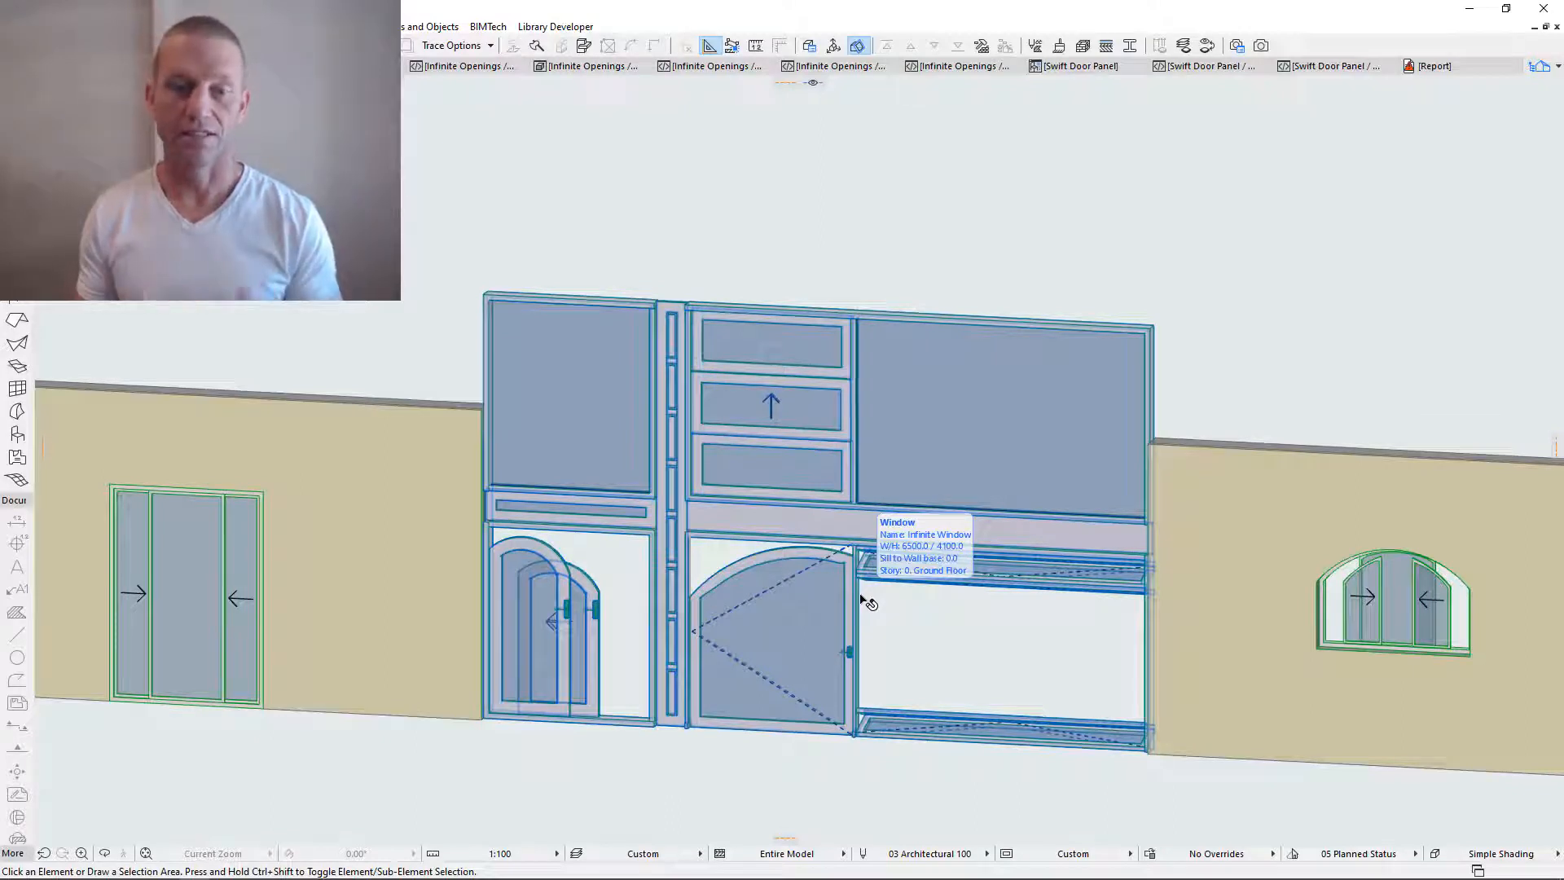
left_click(721, 228)
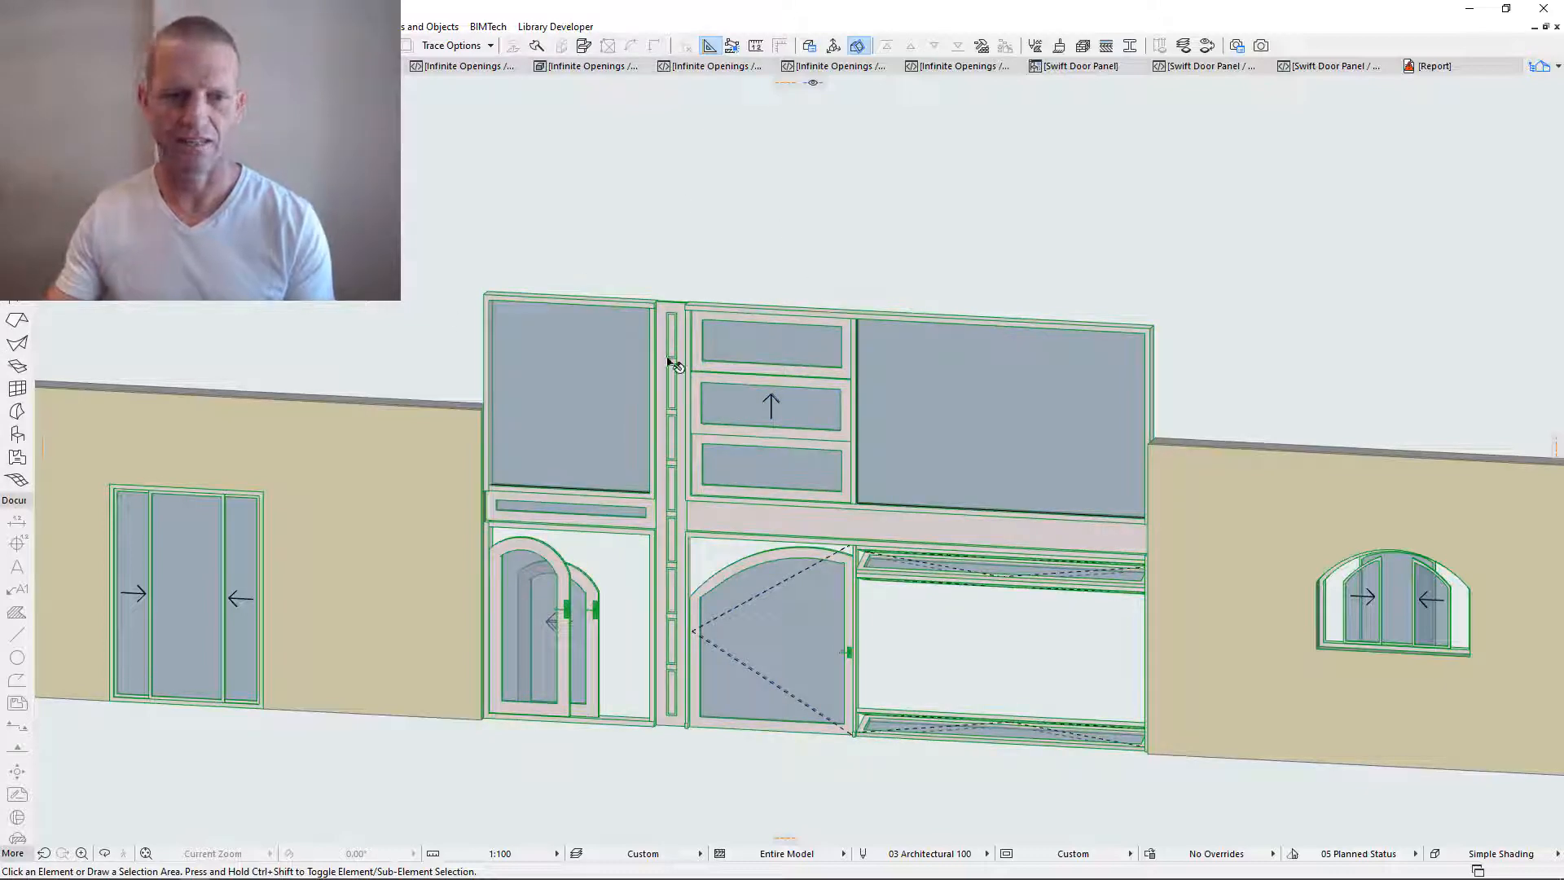
- Apply an insect screen to the large Infinite Window and position it at the External Frame Edge
left_click(762, 350)
key("ctrl+t")
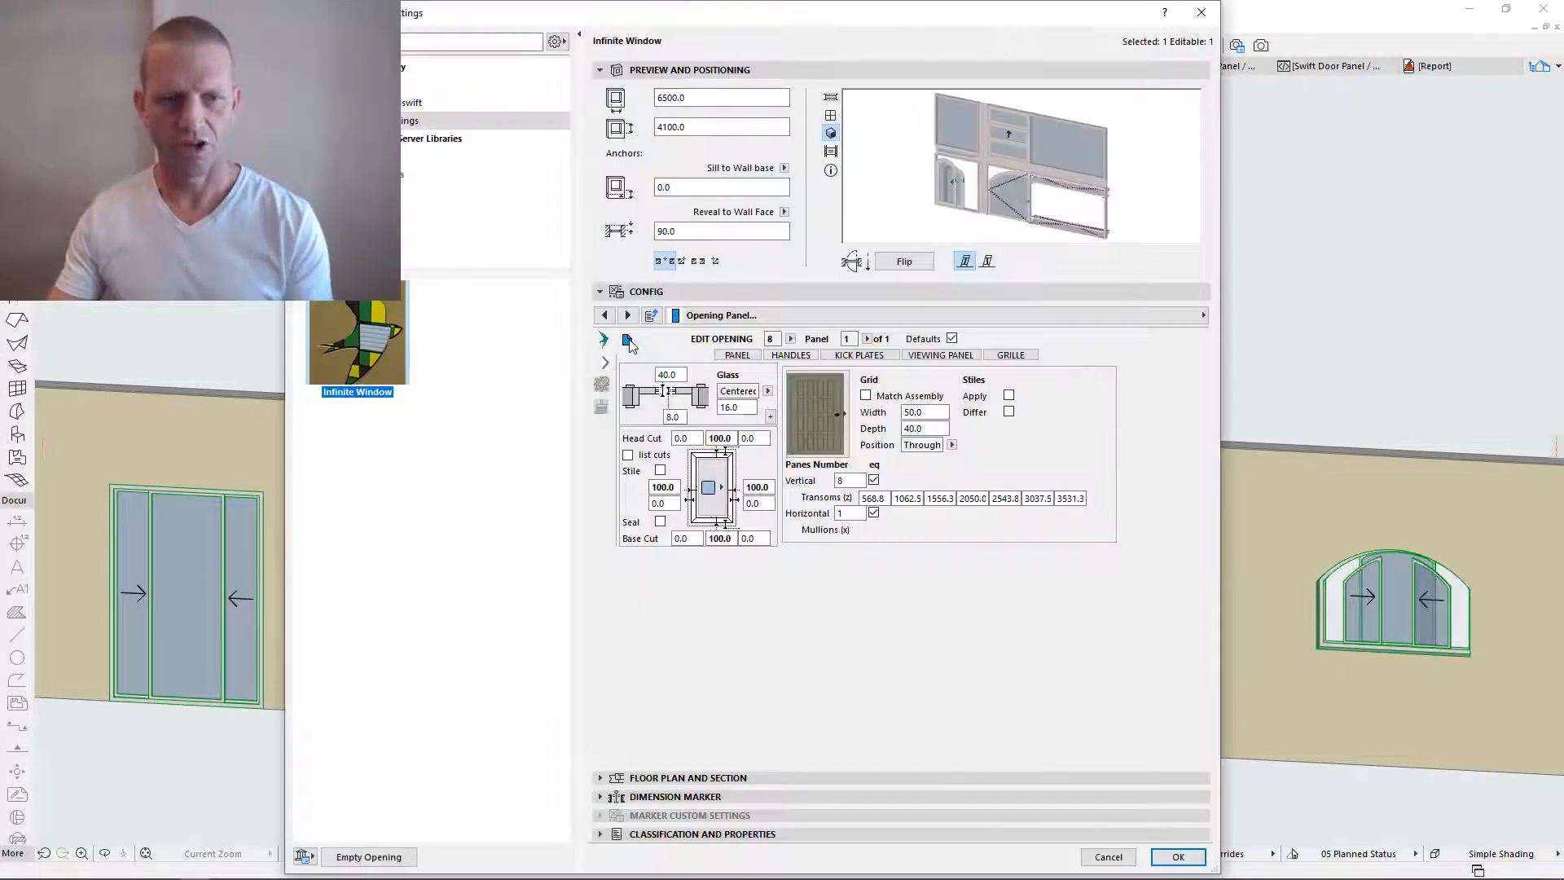
left_click(628, 340)
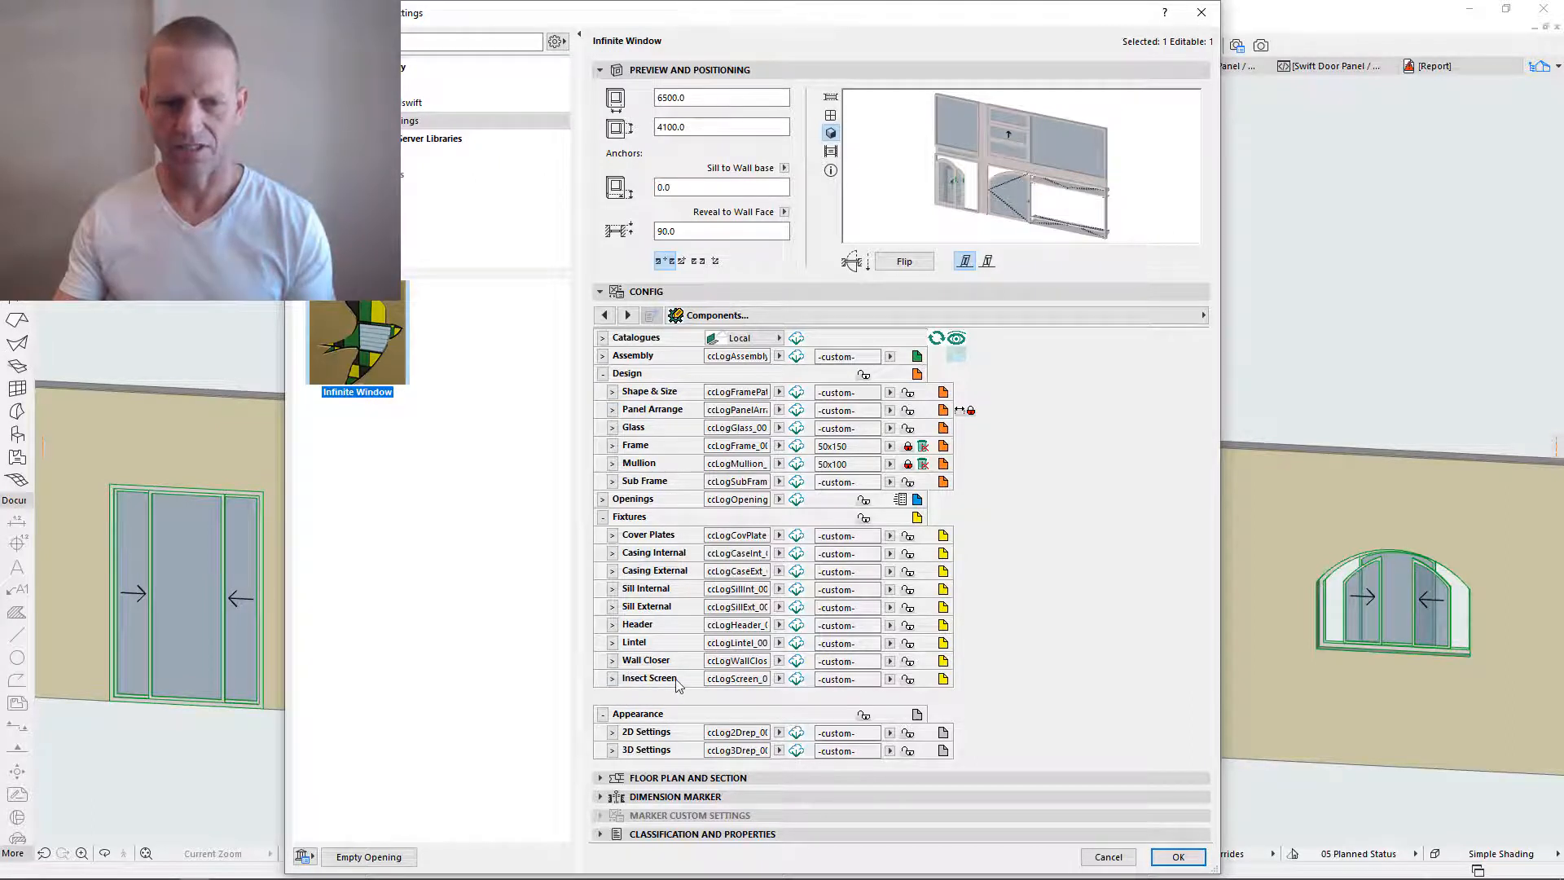
left_click(944, 679)
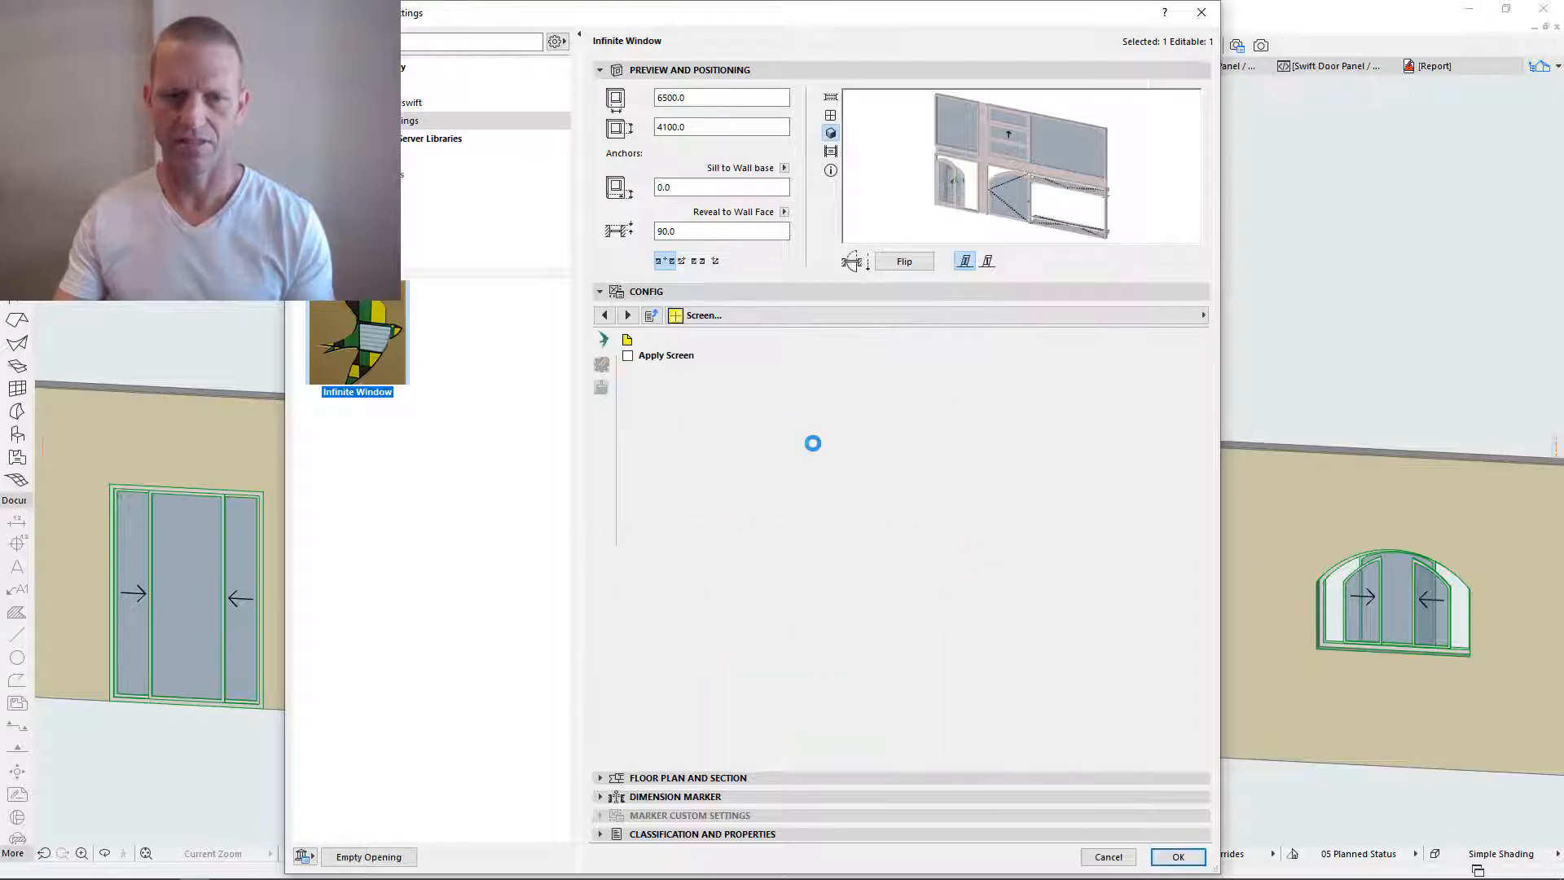
left_click(628, 355)
left_click(754, 367)
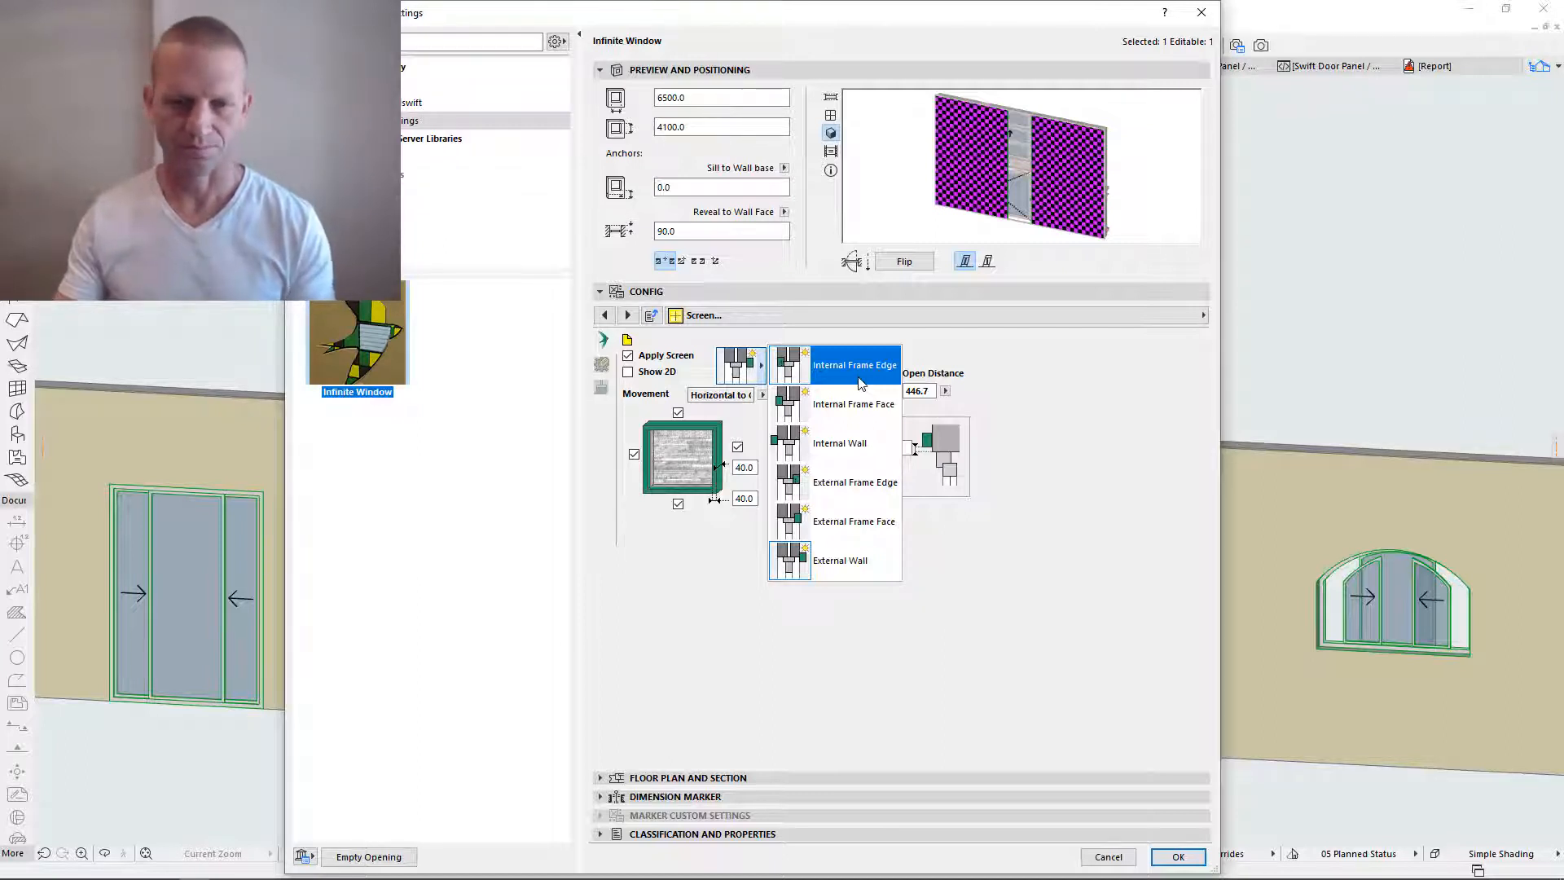
left_click(847, 480)
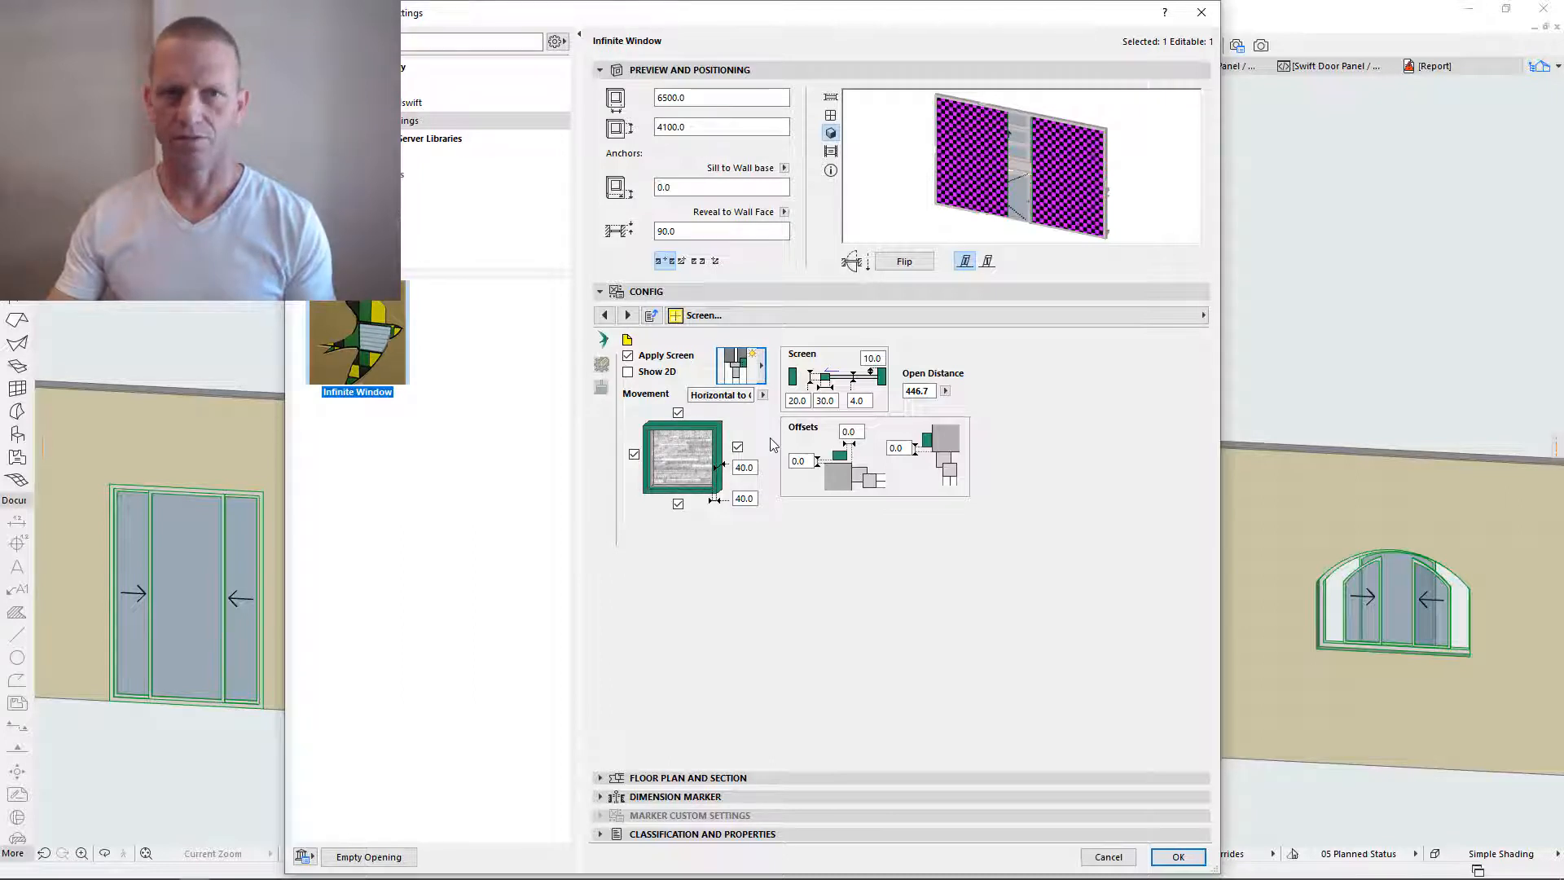
- Turn off the screen's bottom frame member, look through the Movement options, and apply the settings
left_click(678, 504)
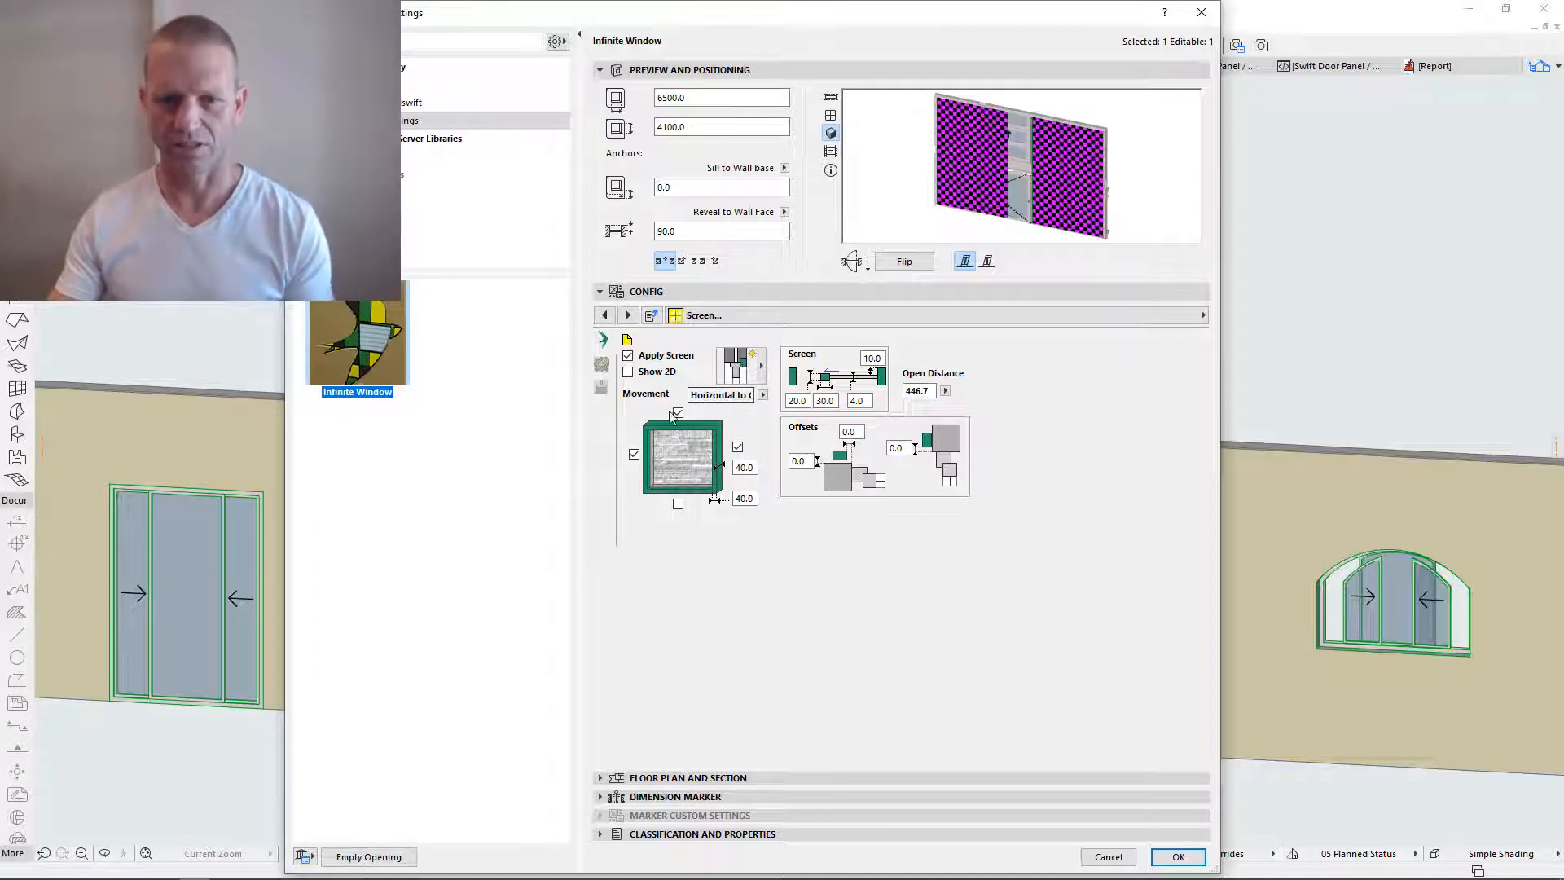
left_click(755, 498)
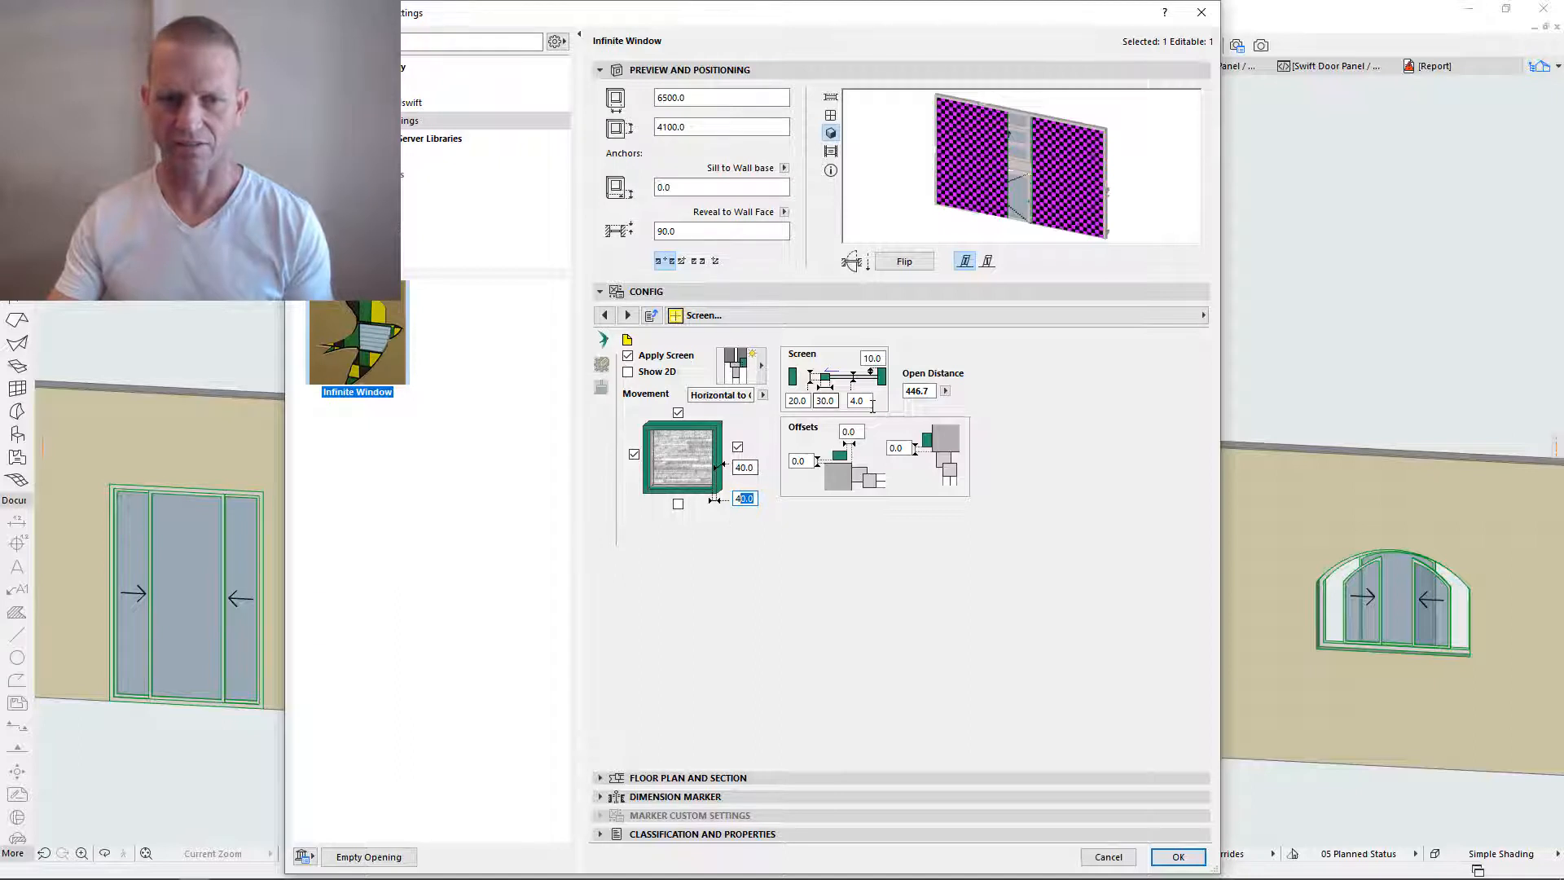
left_click(764, 396)
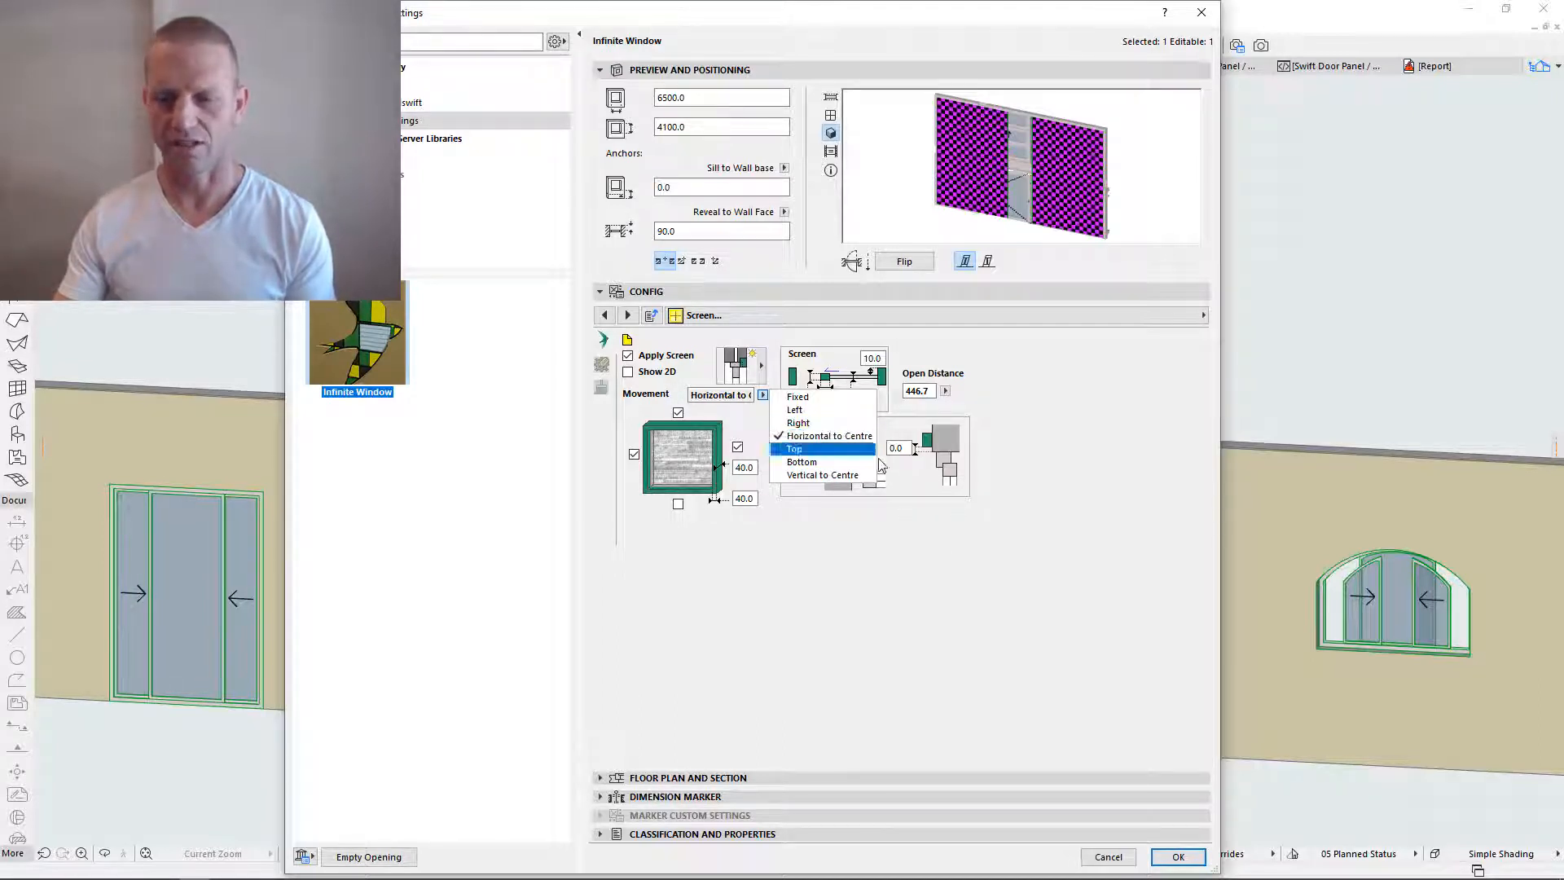
left_click(823, 475)
left_click(1178, 857)
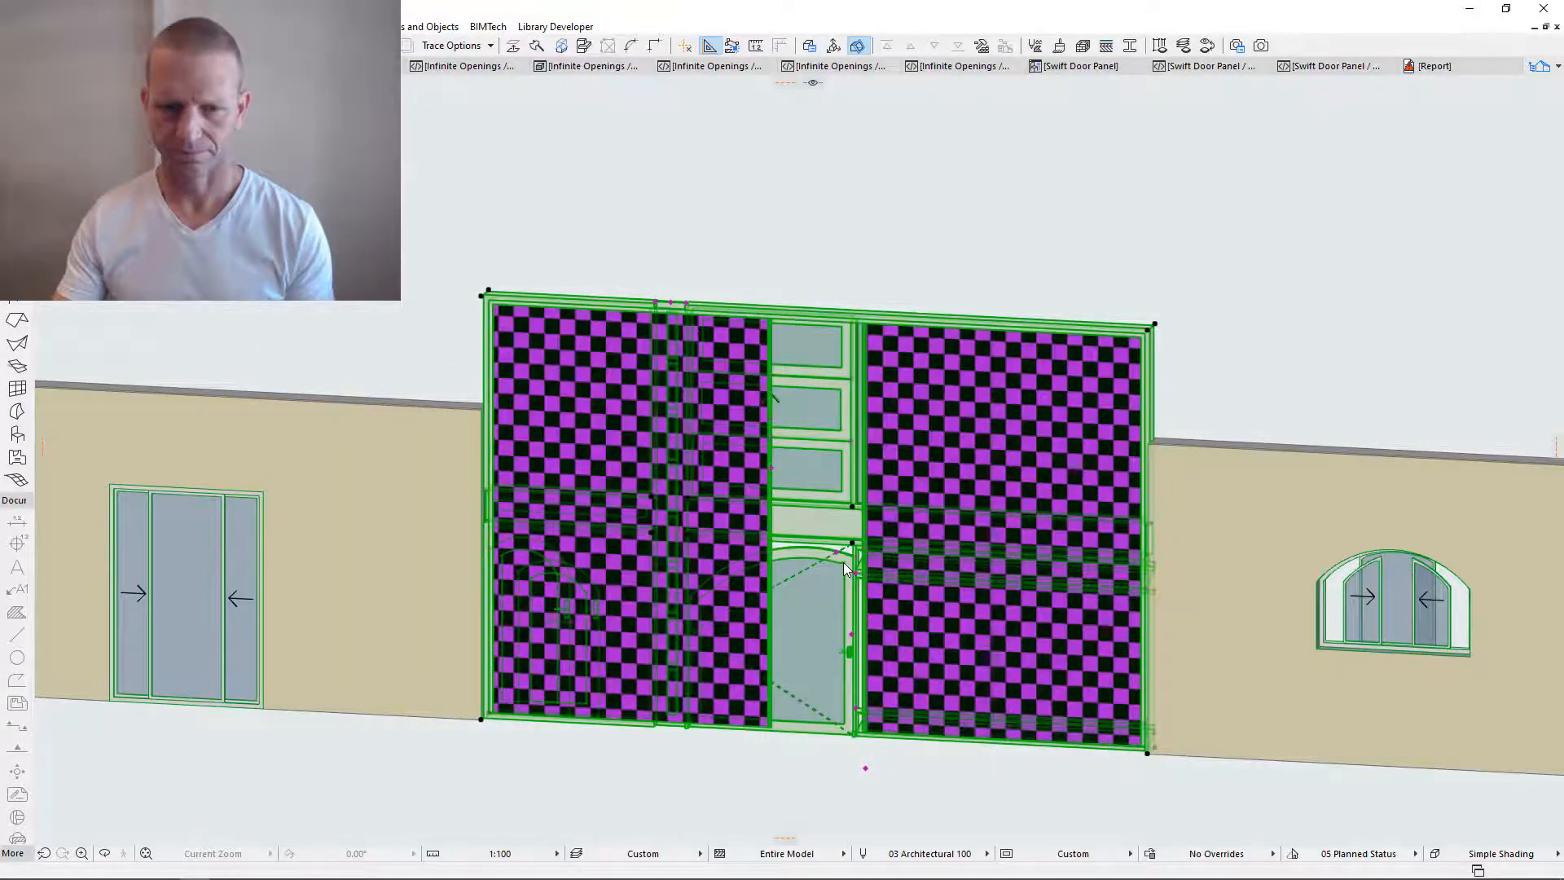
- Examine the insect screen's panels and how its frame meets the window frame at the top corner from several angles
scroll(852, 521, "up", 4)
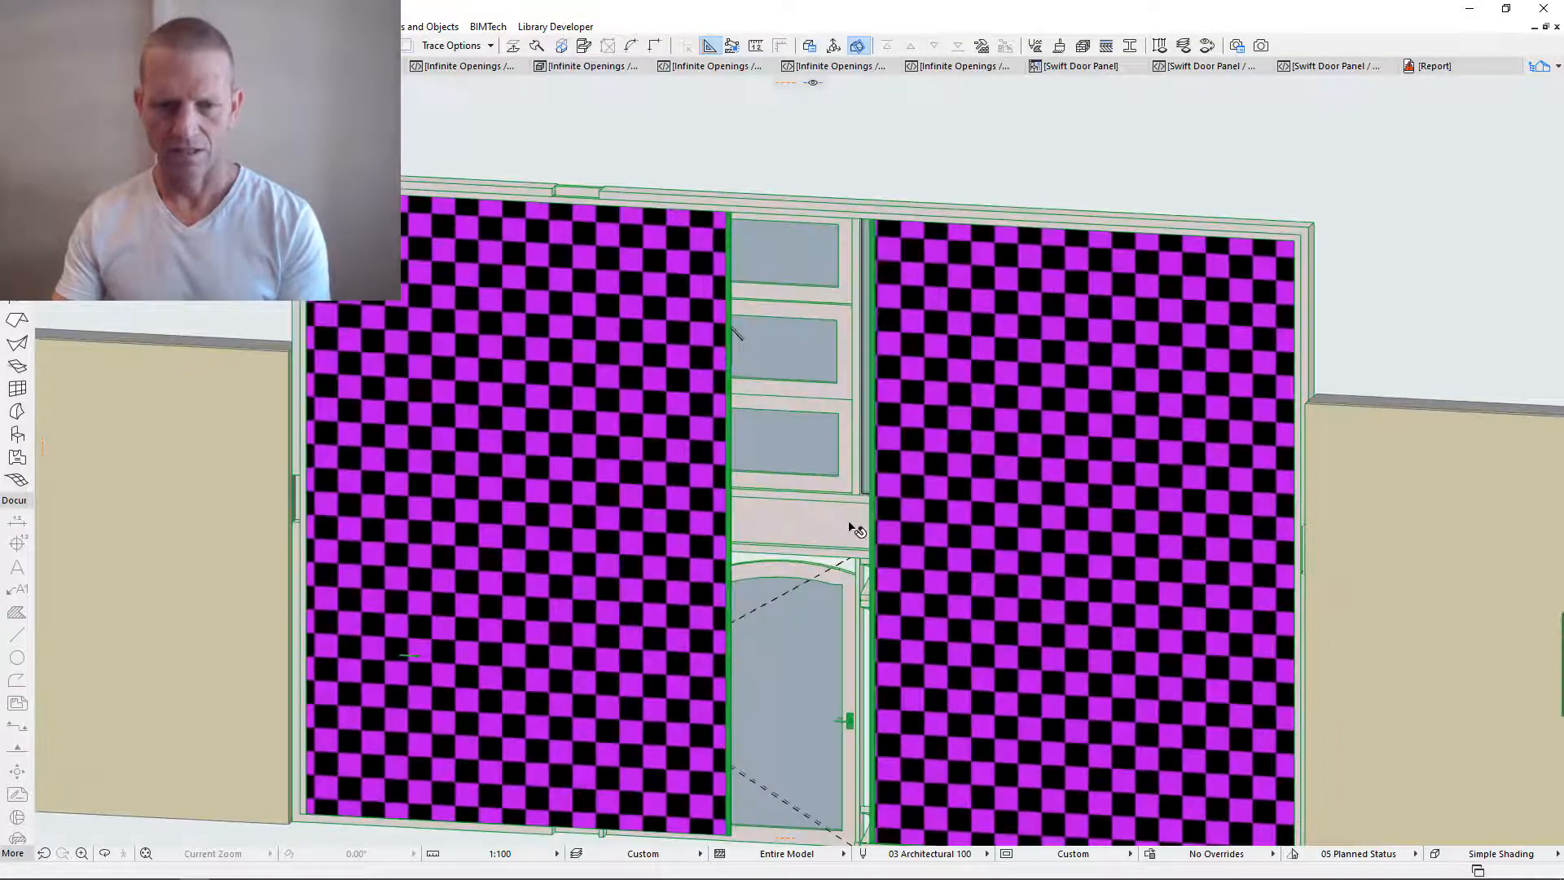
scroll(824, 499, "down", 4)
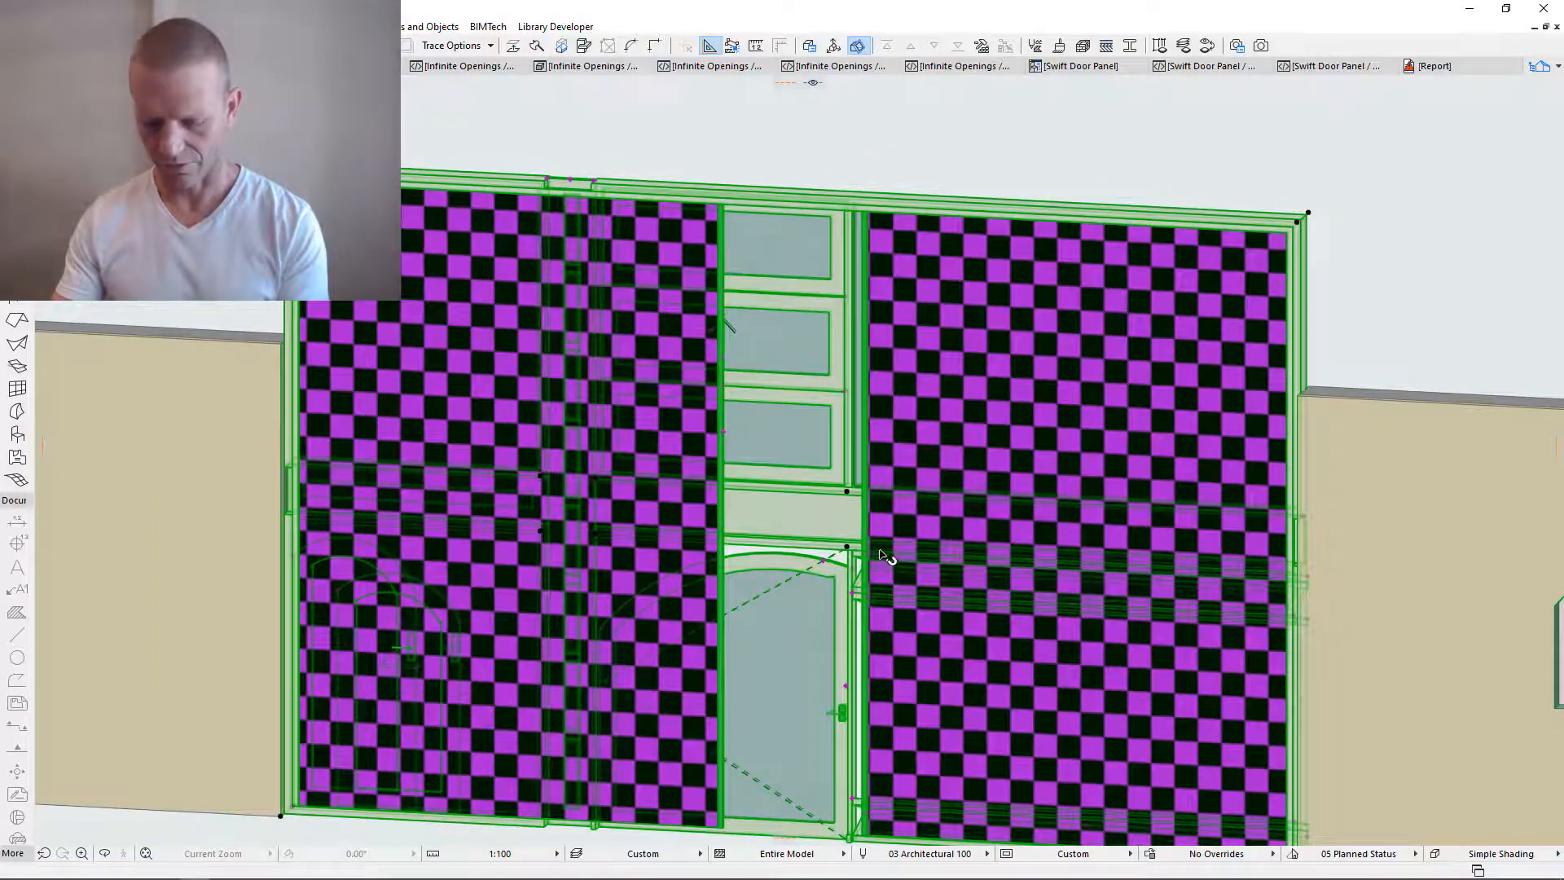
scroll(876, 585, "up", 2)
scroll(875, 585, "down", 1)
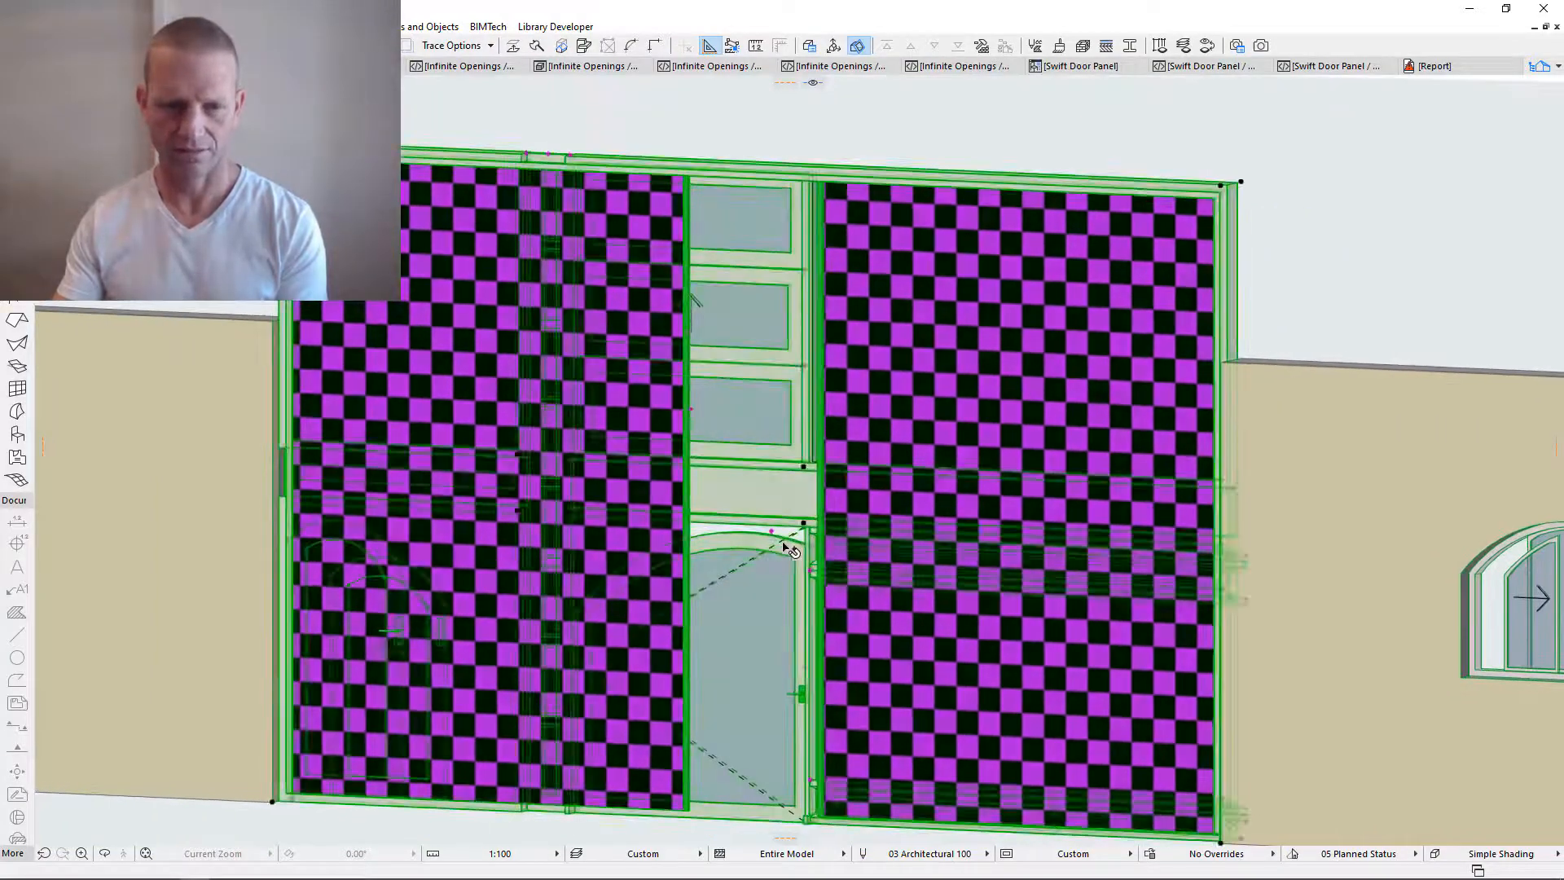
scroll(244, 185, "up", 5)
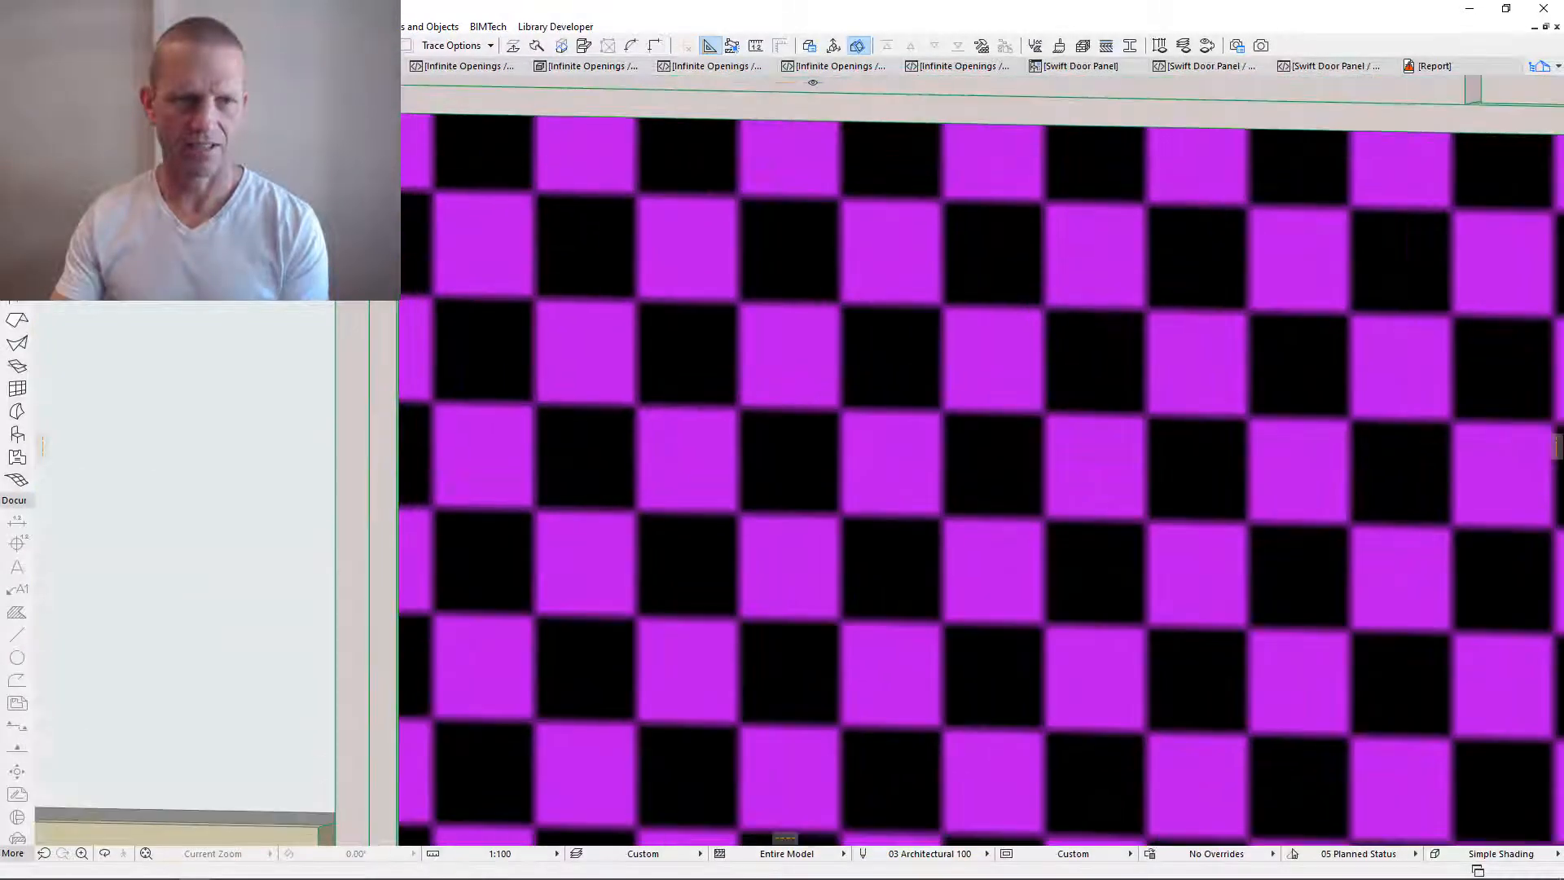
middle_click_drag(415, 195, 421, 337)
scroll(399, 342, "up", 4)
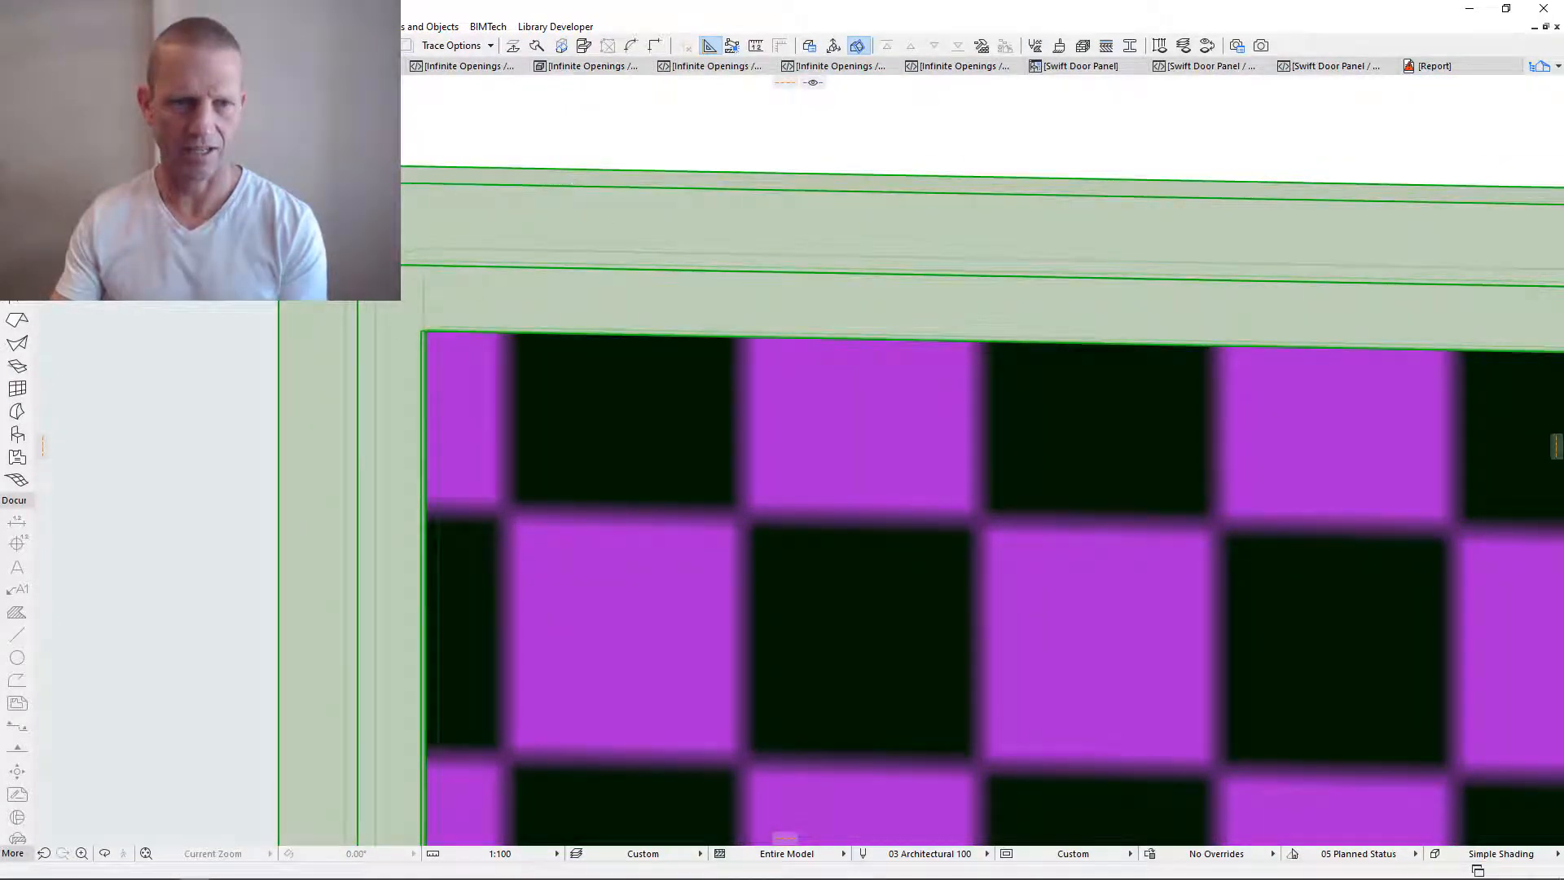
scroll(459, 250, "down", 7)
middle_click_drag(457, 254, 510, 269, "shift")
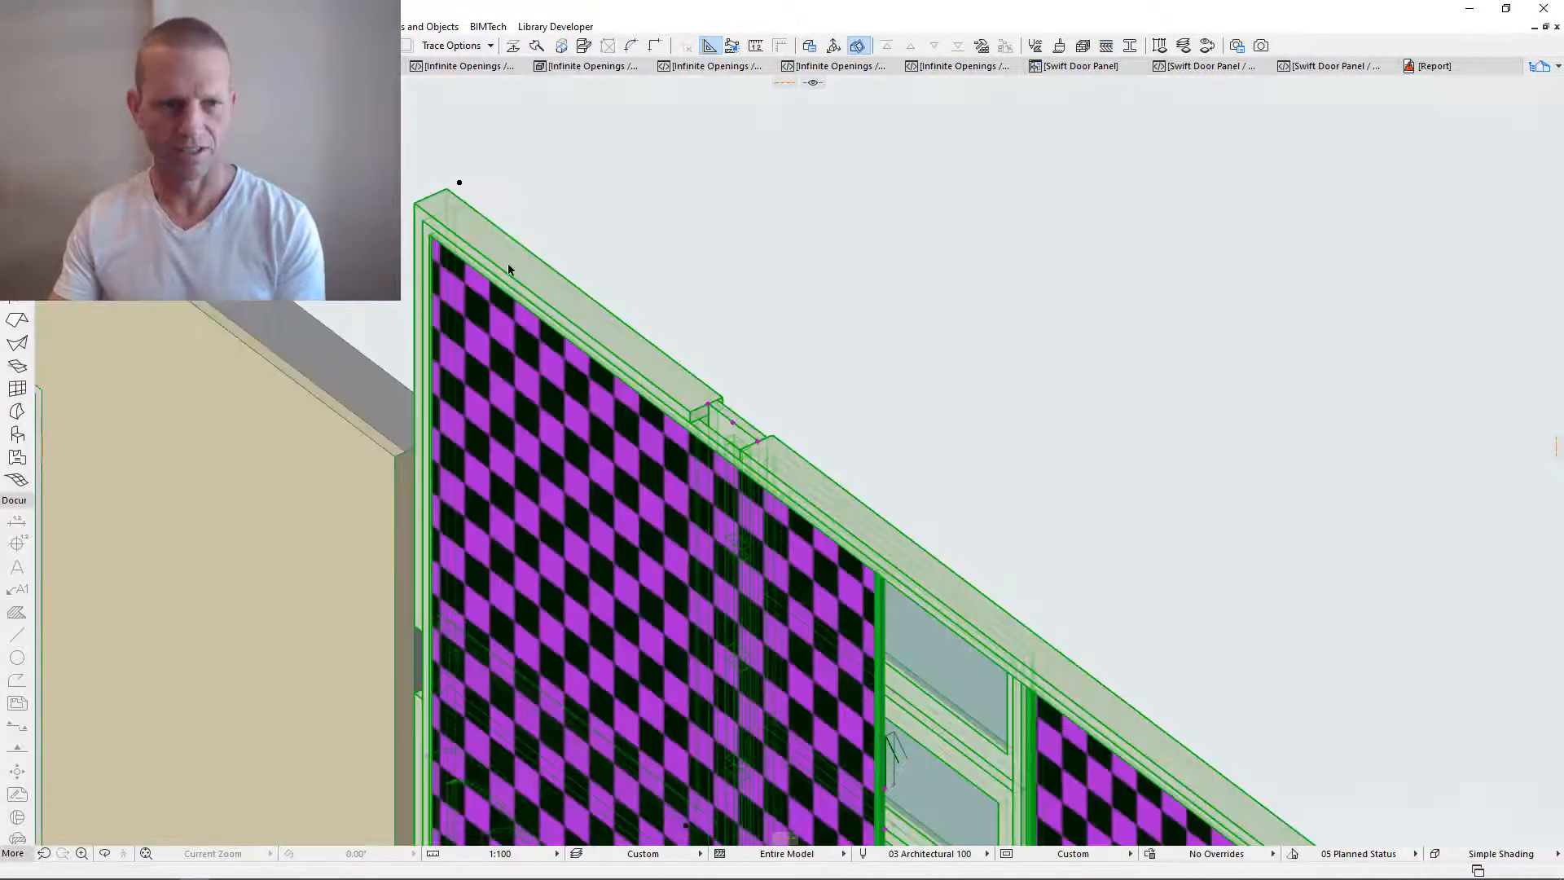
scroll(426, 212, "up", 2)
scroll(426, 212, "up", 4)
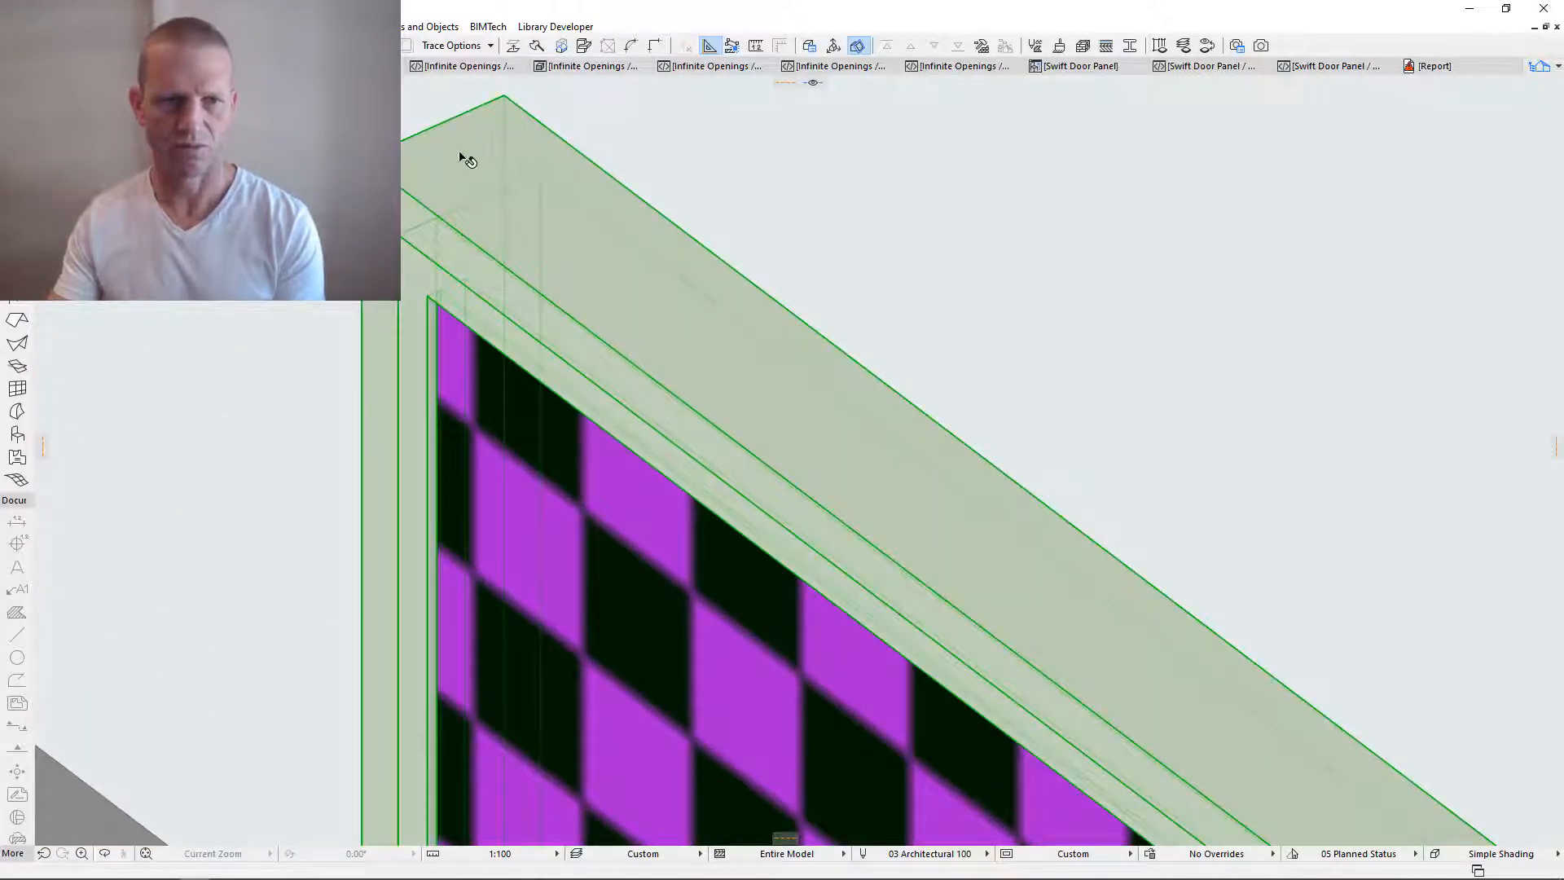
- Turn the screen's bottom frame member on and off again, applying each change to compare the window's bottom edge
scroll(463, 224, "down", 3)
scroll(457, 233, "down", 5)
scroll(742, 580, "down", 1)
middle_click_drag(742, 579, 725, 509, "shift")
scroll(496, 393, "up", 5)
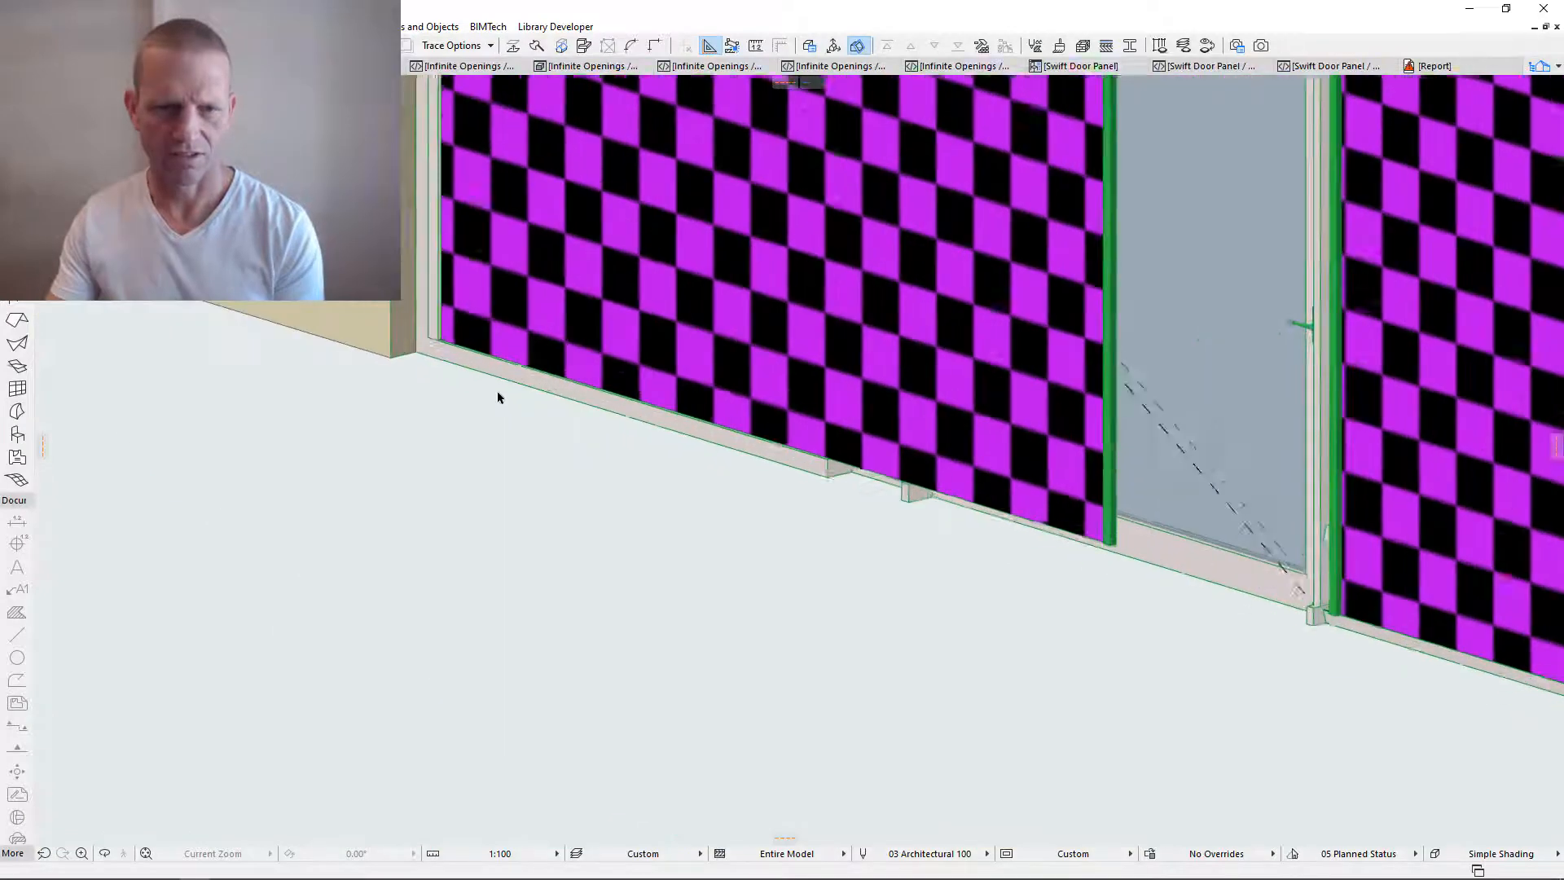
scroll(436, 336, "up", 3)
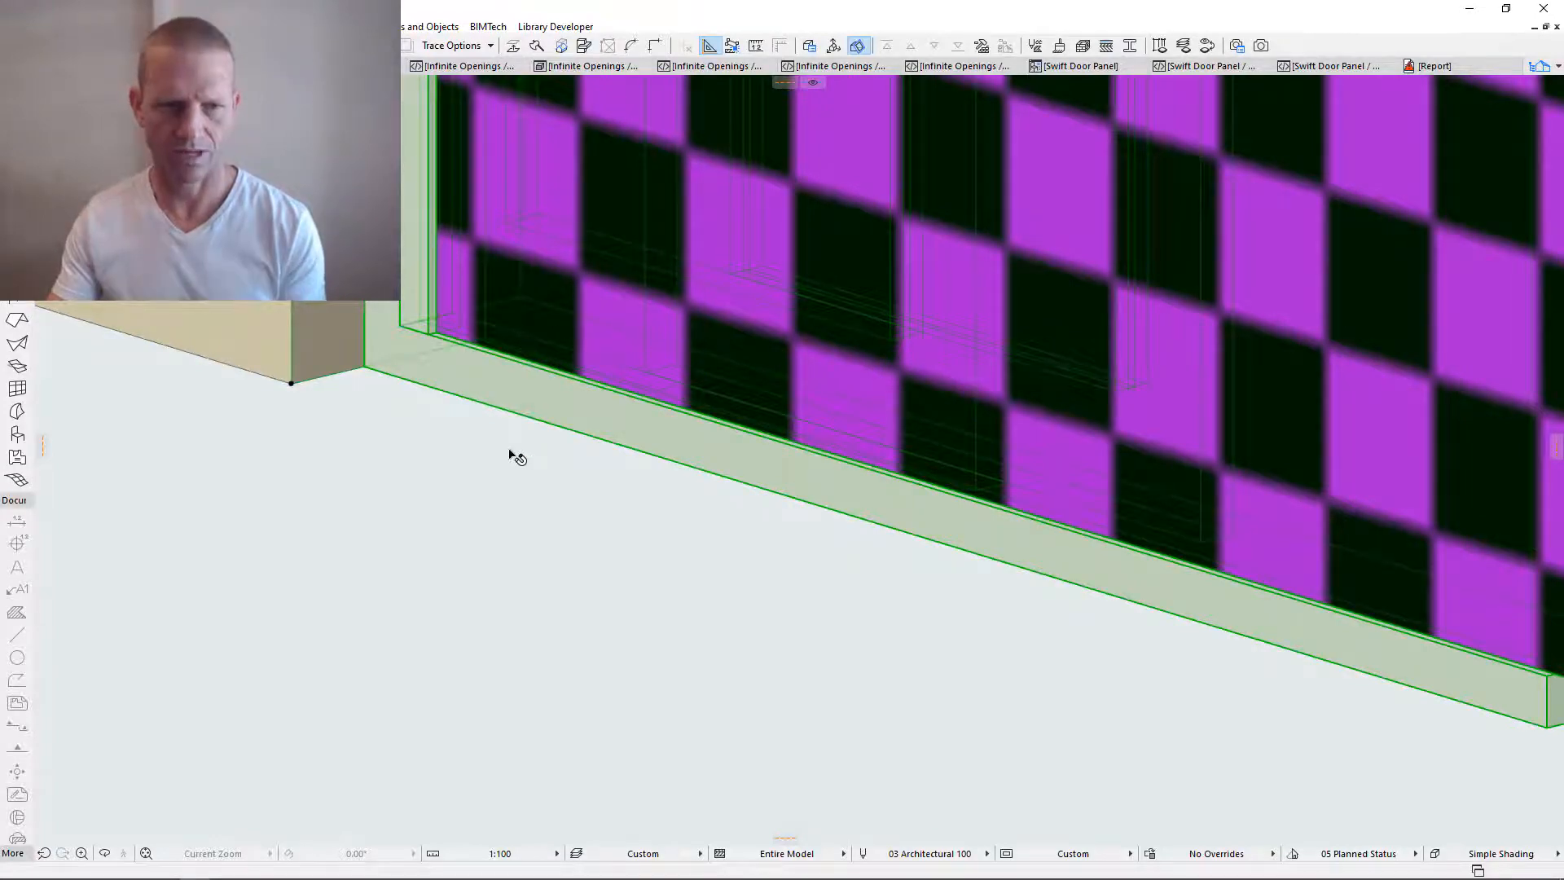
key("ctrl+t")
left_click(679, 505)
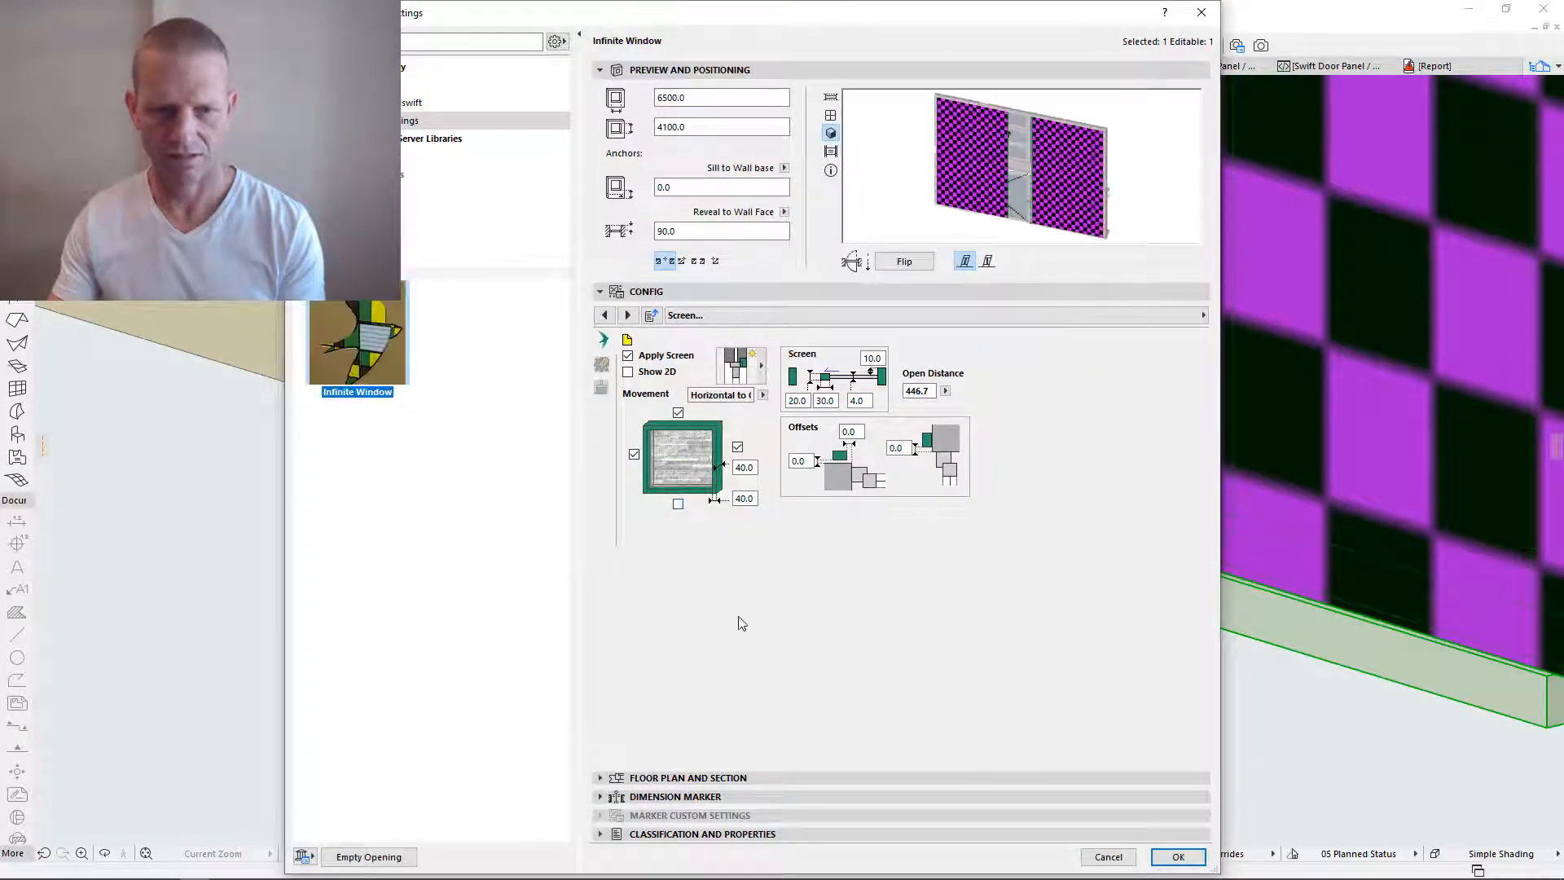
left_click(1179, 857)
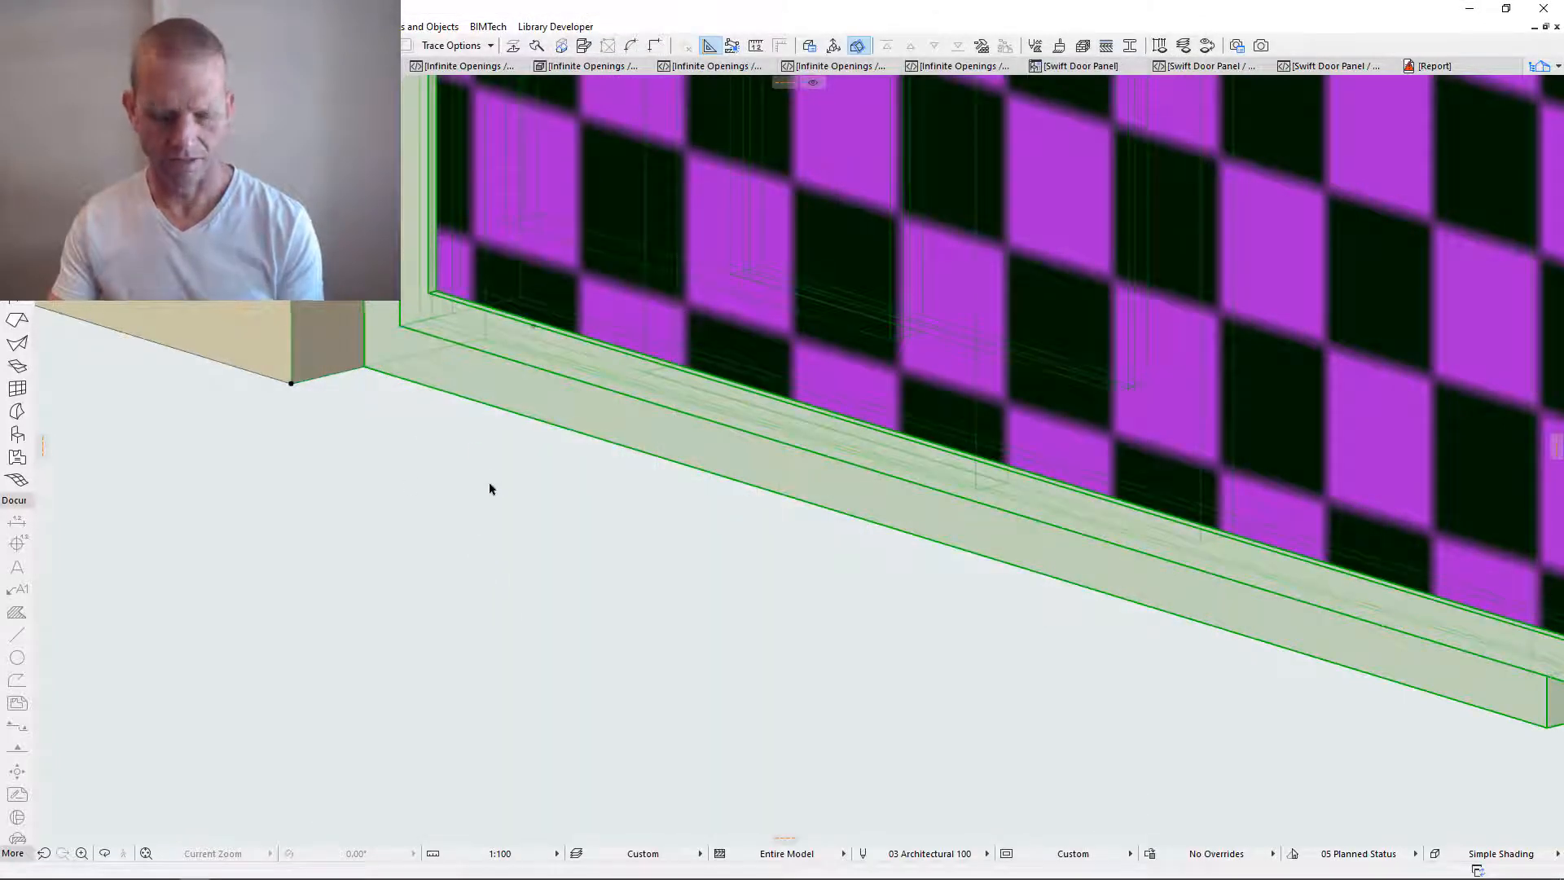
key("ctrl+t")
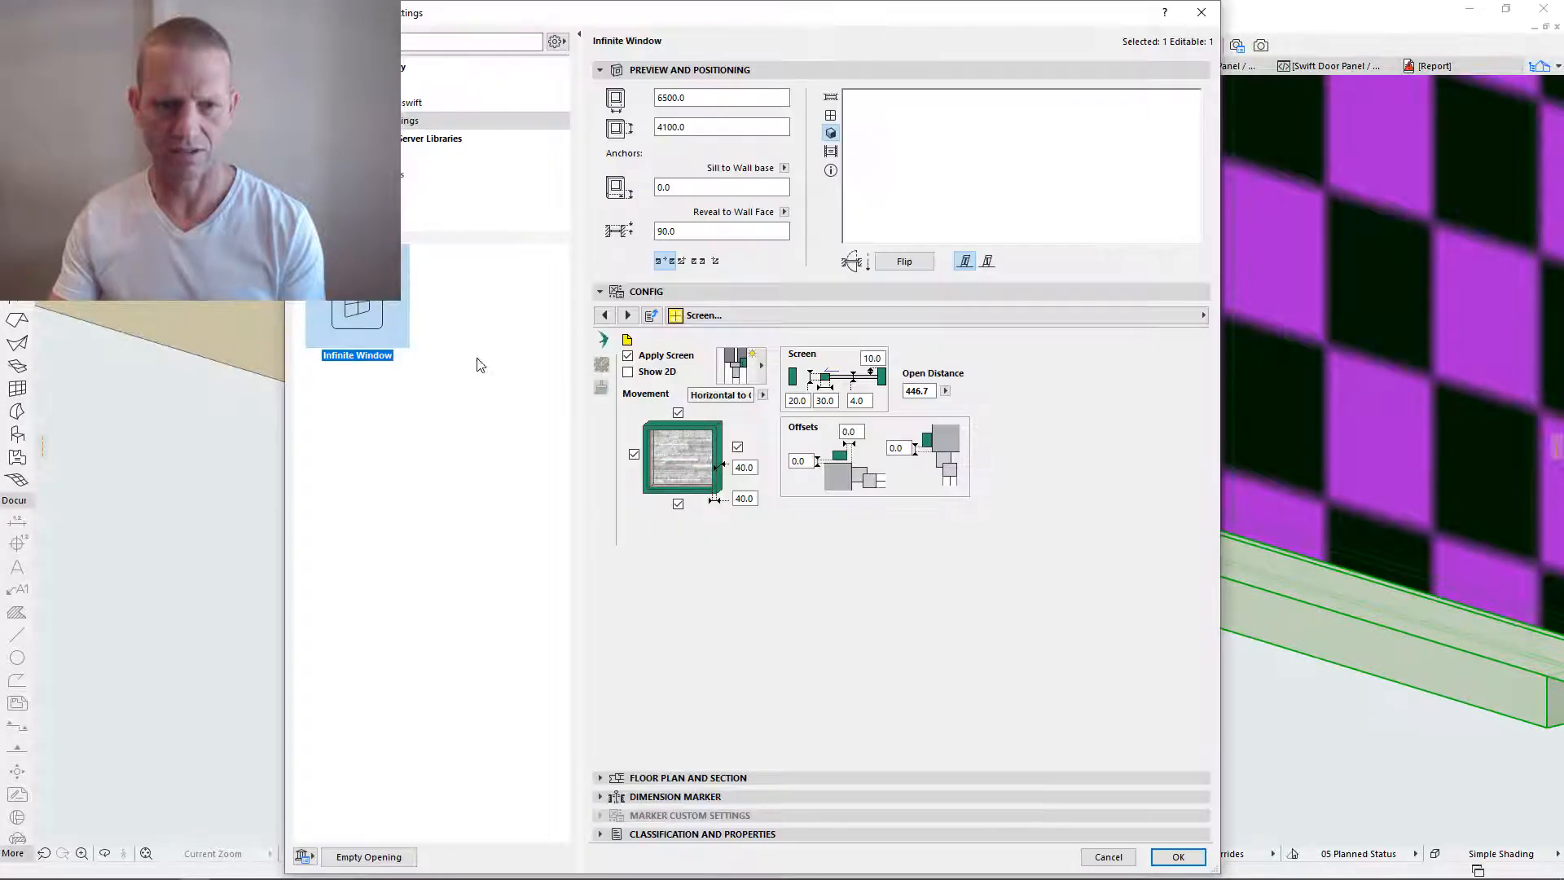
left_click(678, 504)
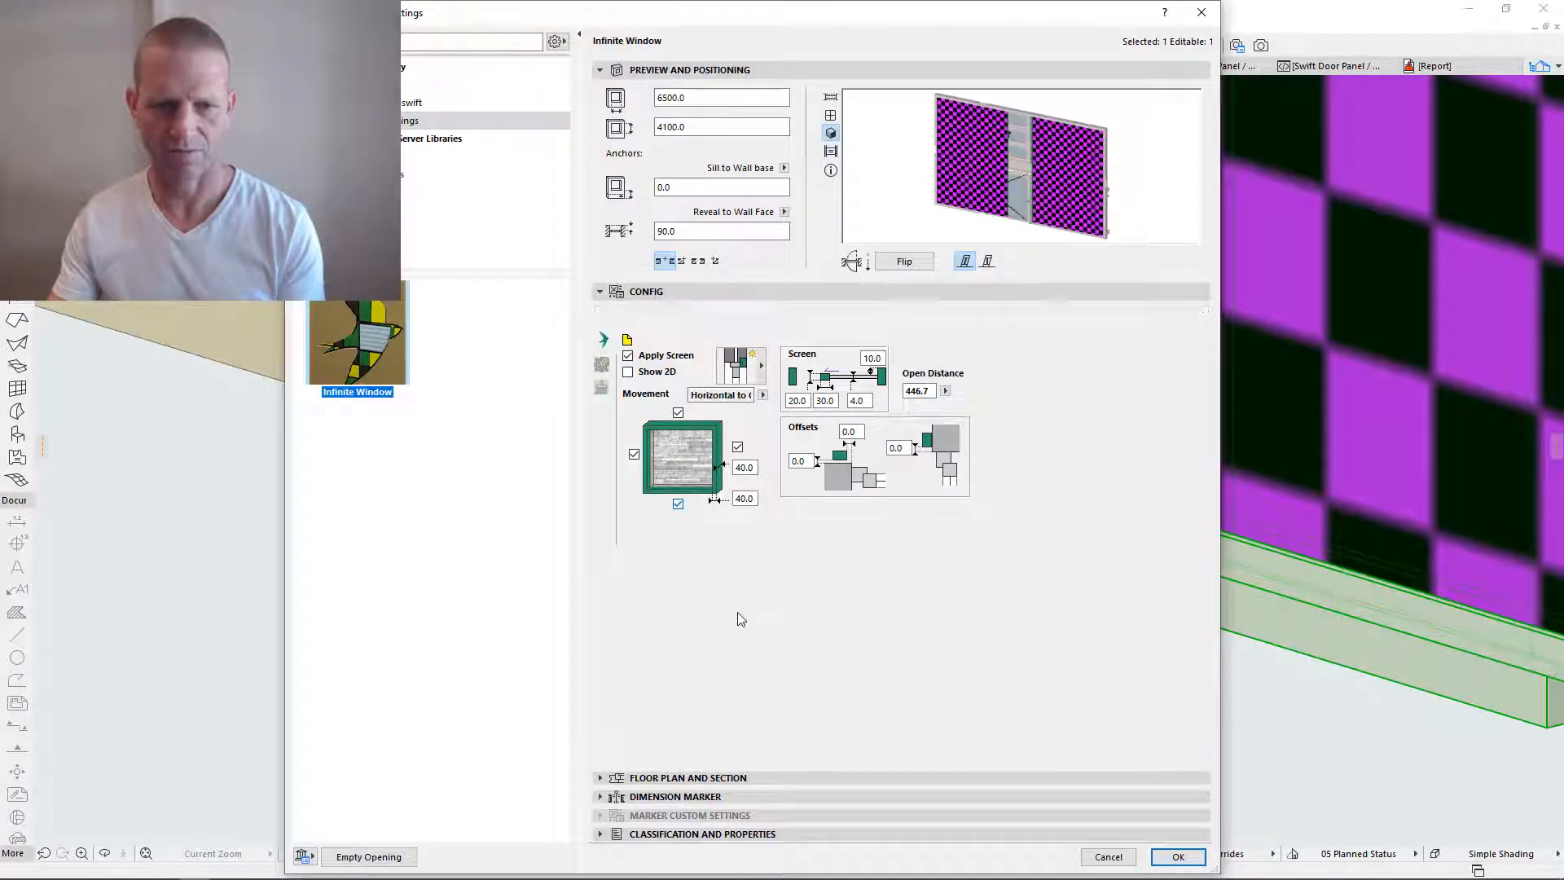
left_click(1179, 857)
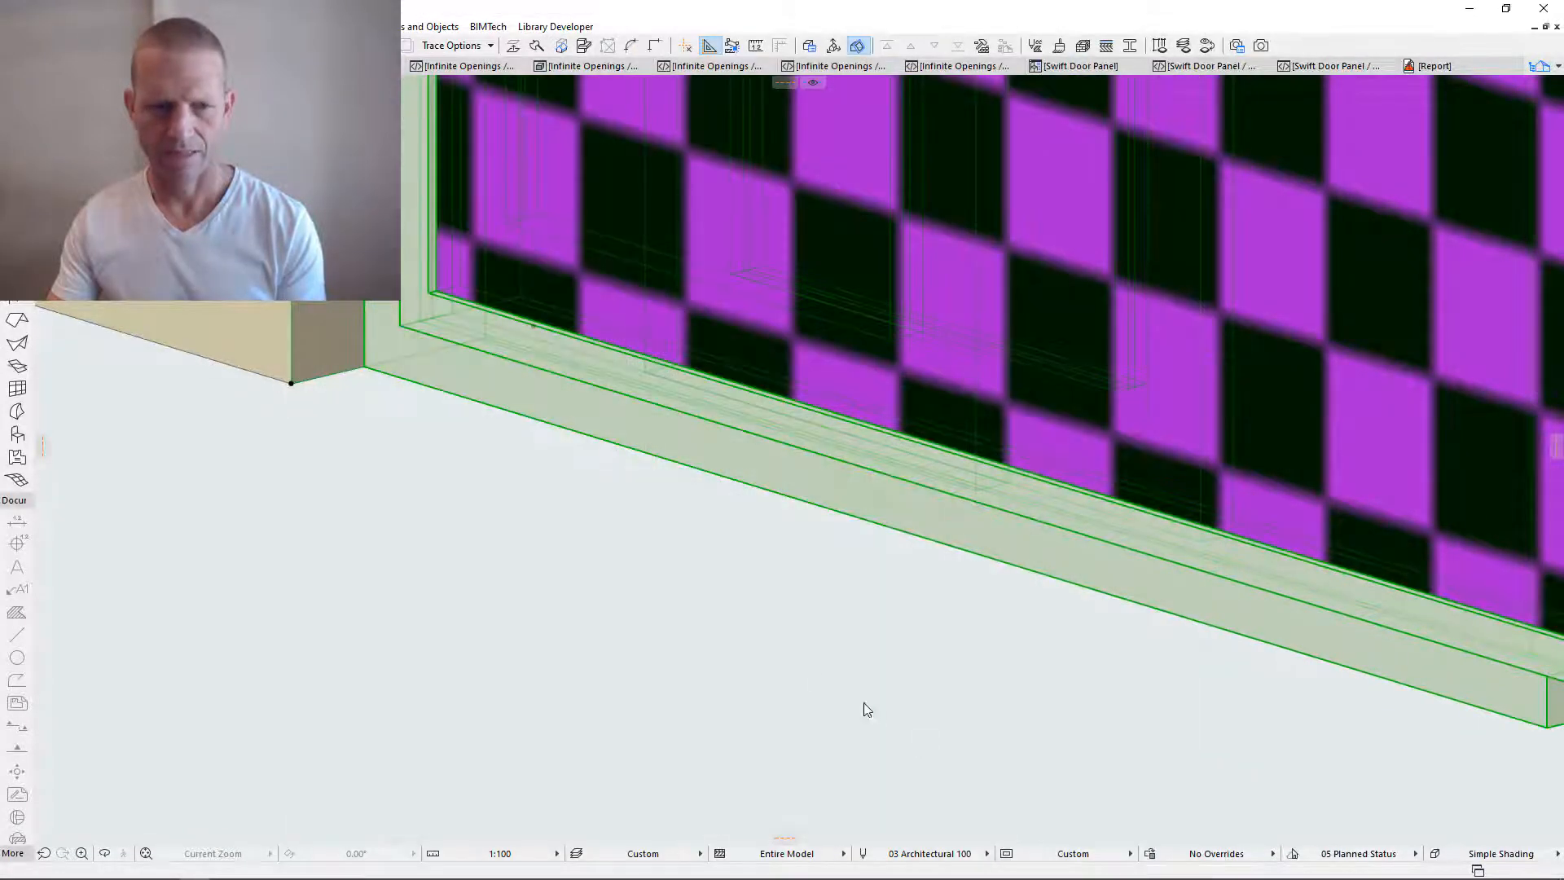
- Stretch the insect screen's opening node in 3D to slide both screen panels further apart
scroll(600, 567, "down", 5)
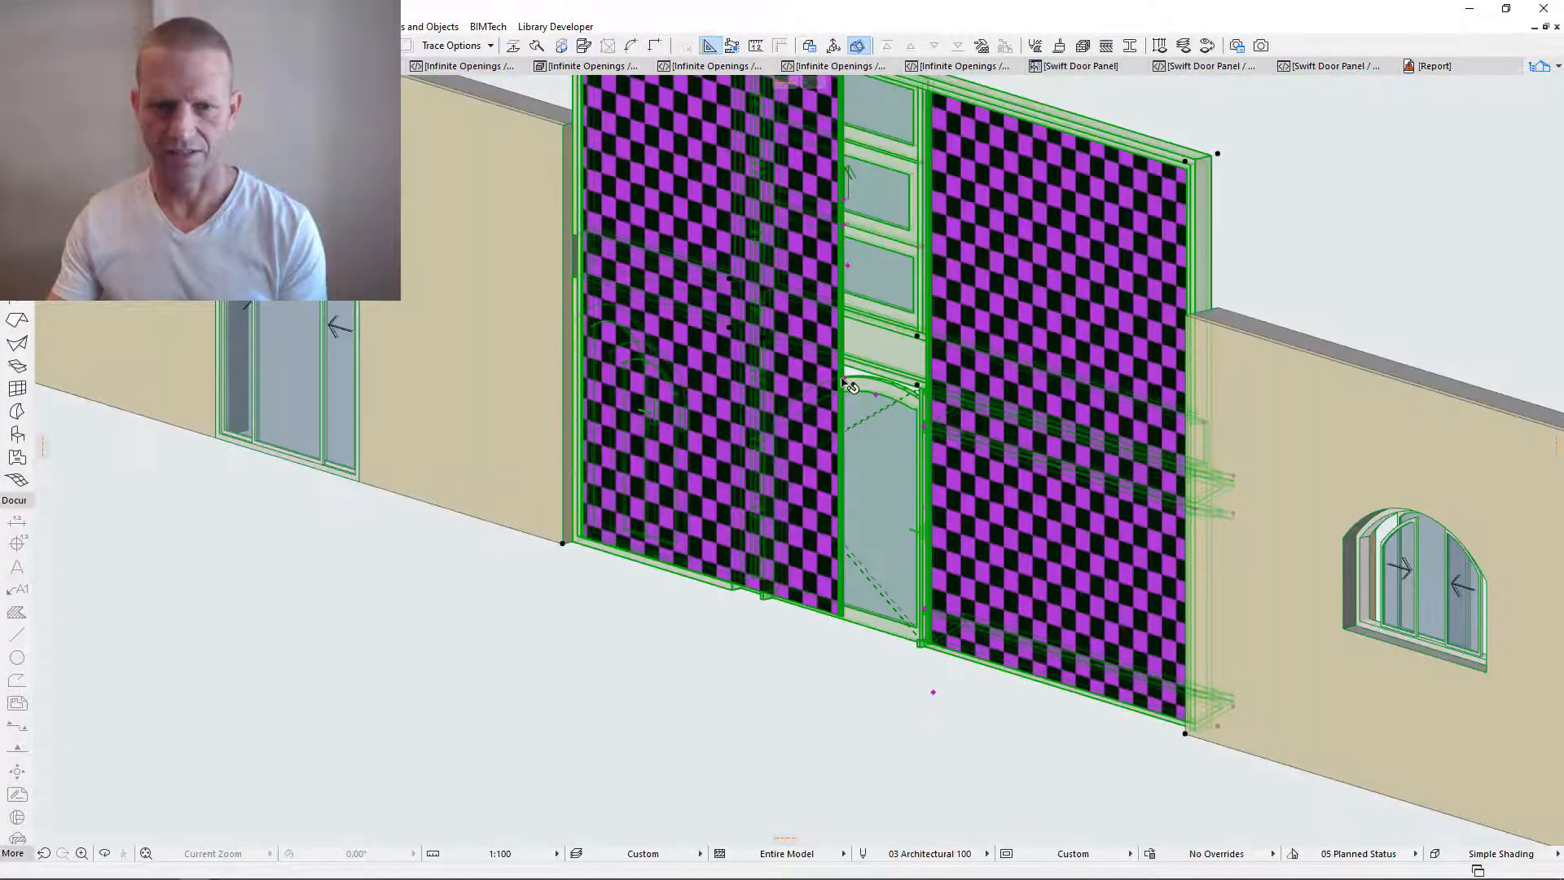
middle_click_drag(843, 383, 972, 340, "shift")
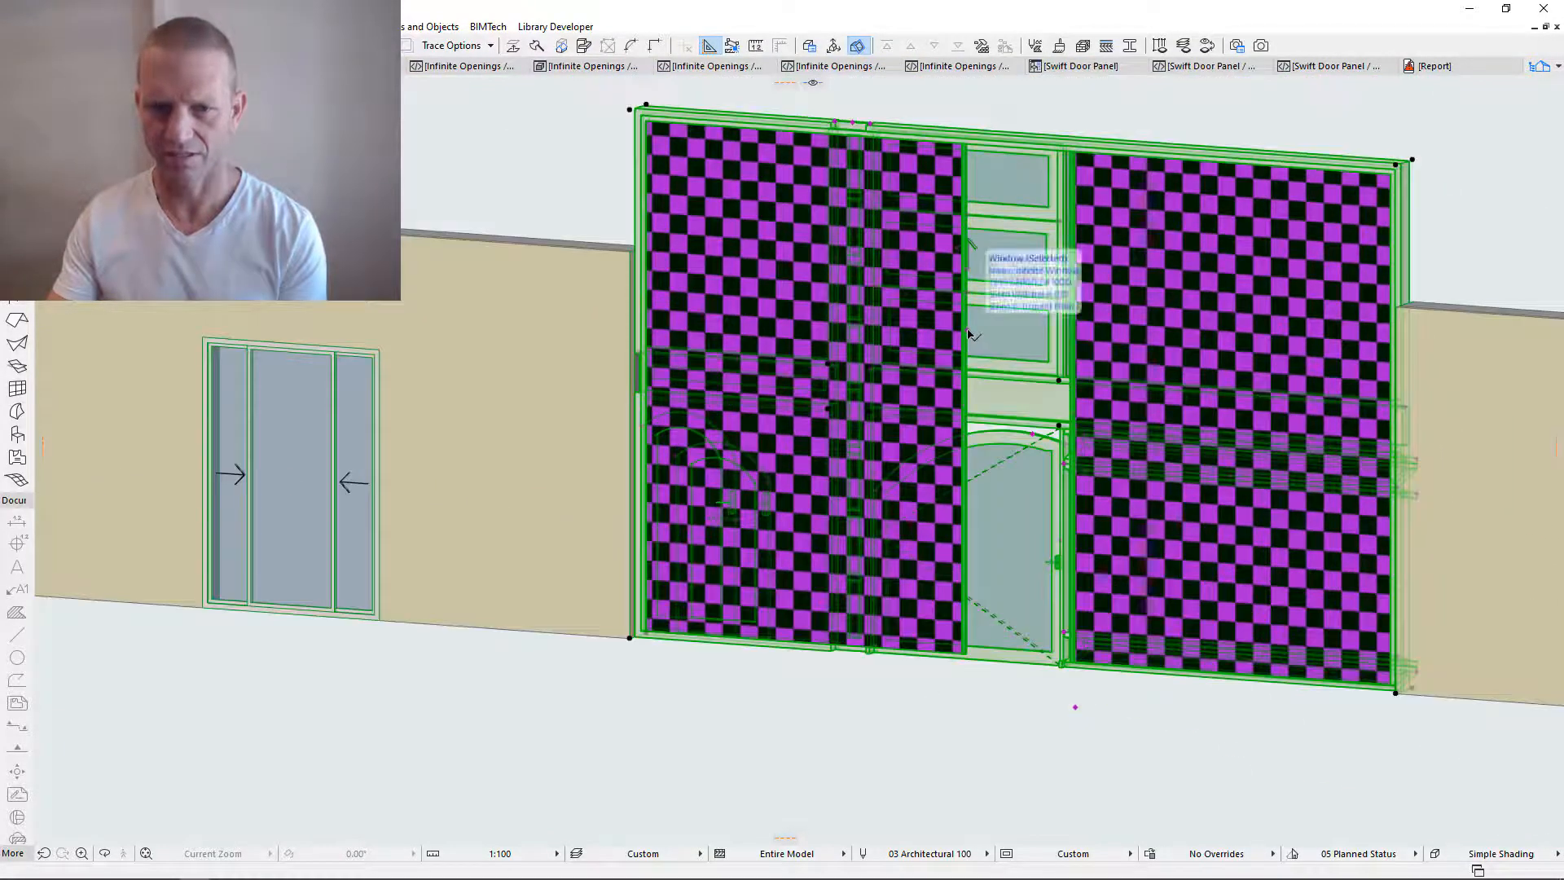
left_click(968, 331)
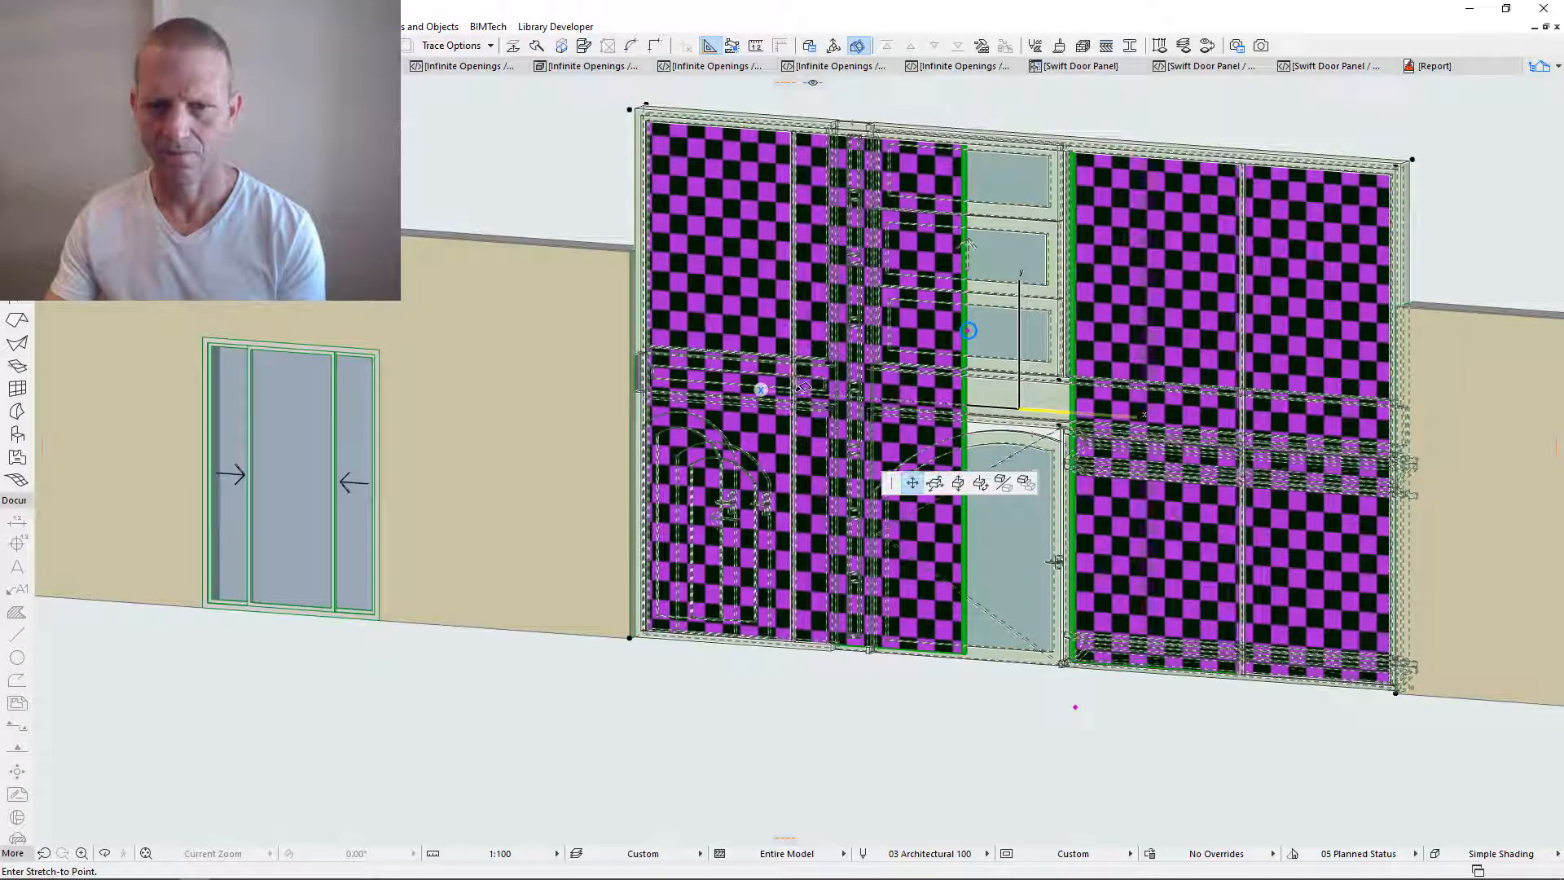
left_click(1104, 334)
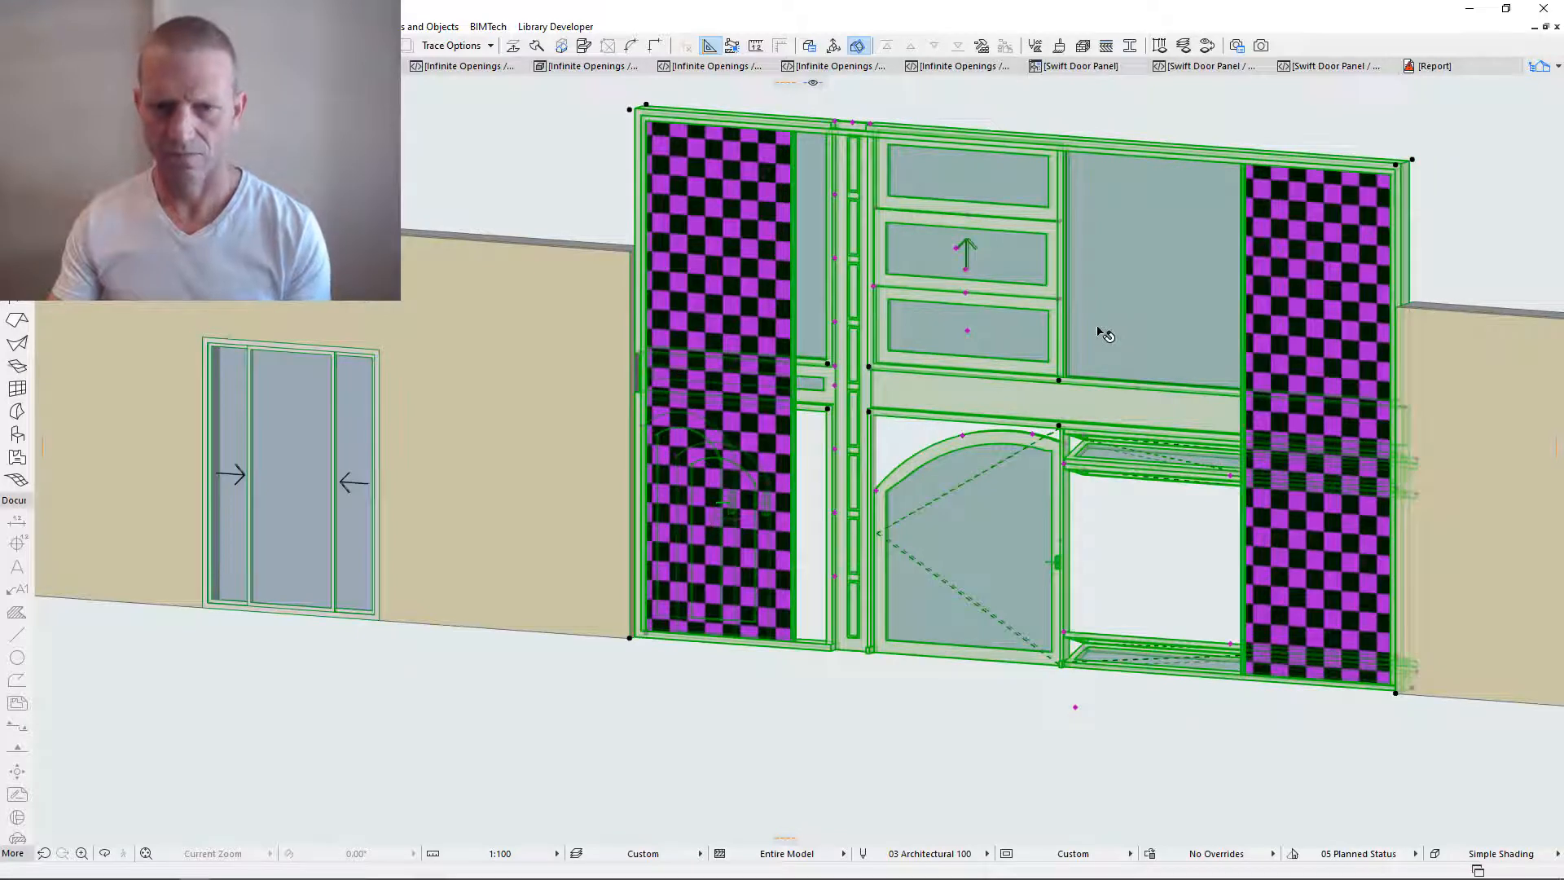
- Set the insect screen's movement to Top, apply it, and stretch its bottom edge in 3D up to an open distance of about 3845 mm
double_click(1104, 334)
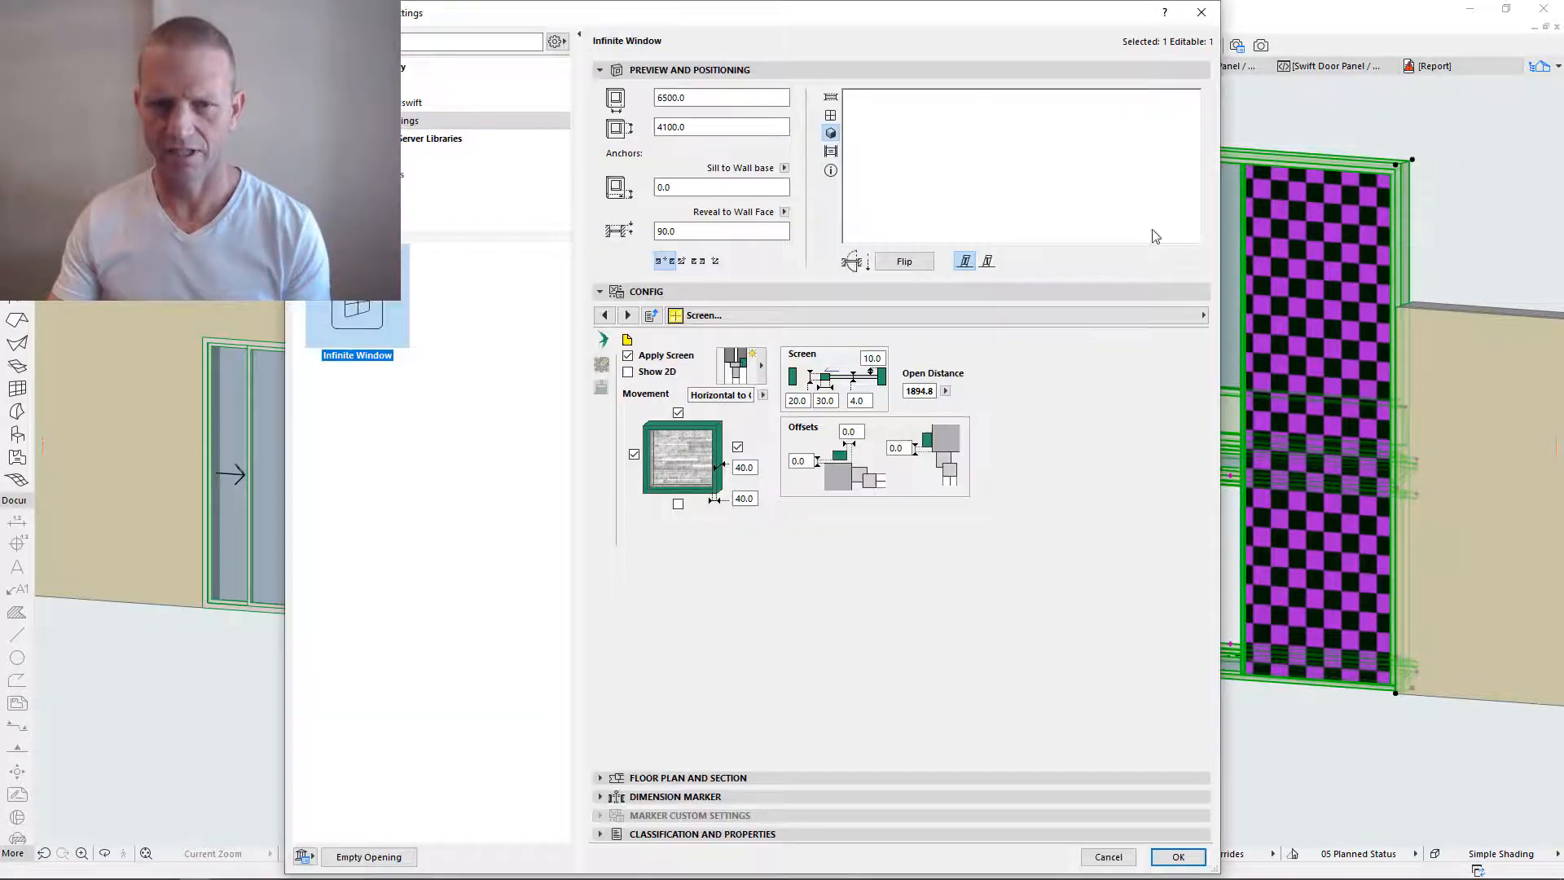
left_click(762, 396)
left_click(819, 458)
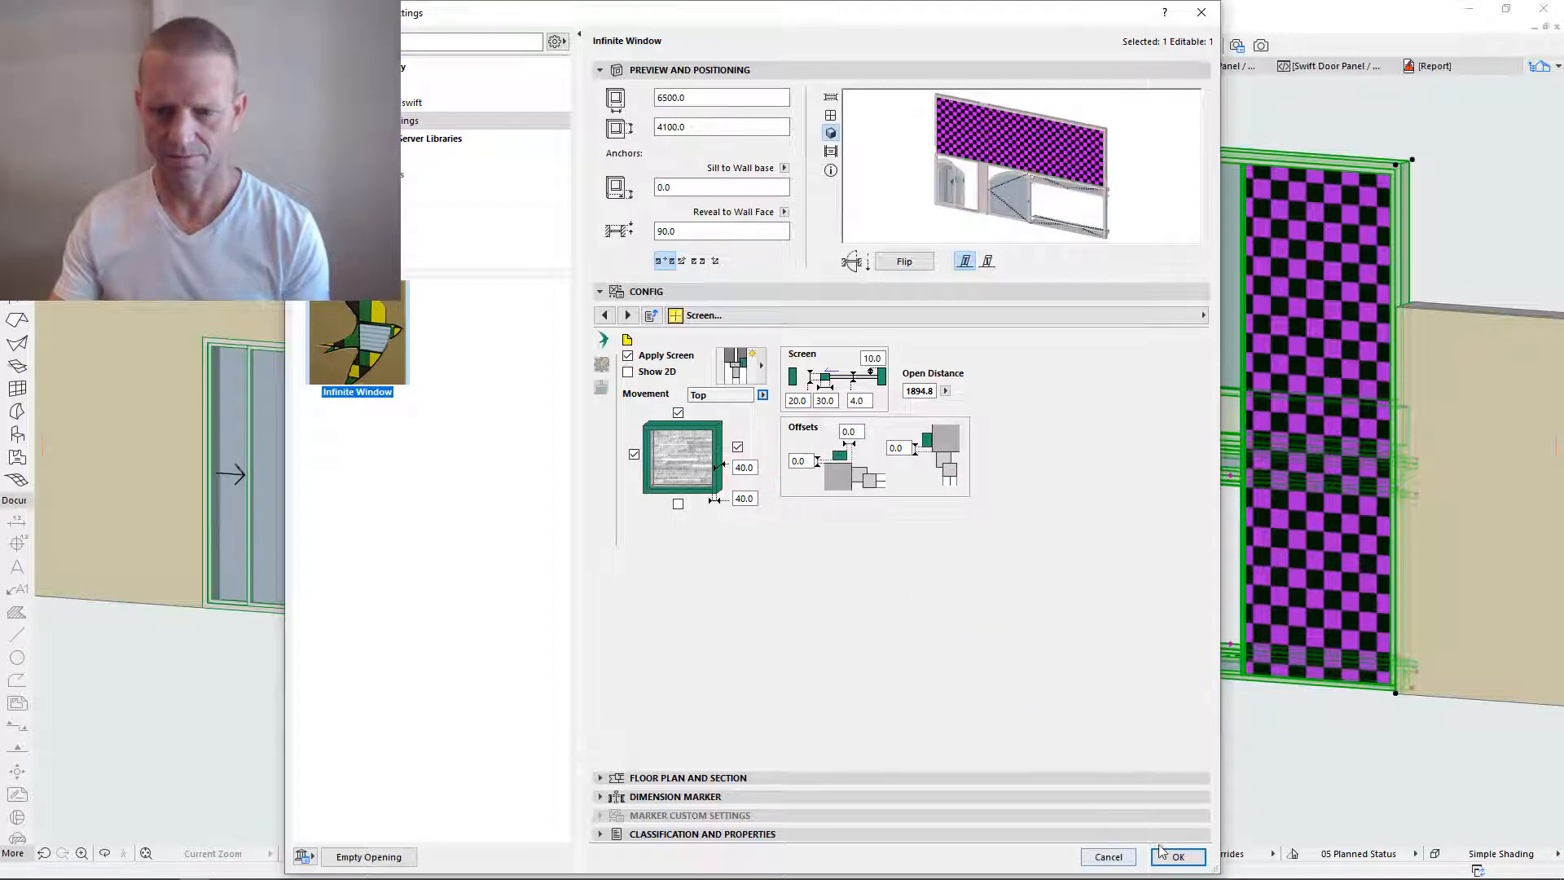
left_click(1170, 855)
left_click(1019, 413)
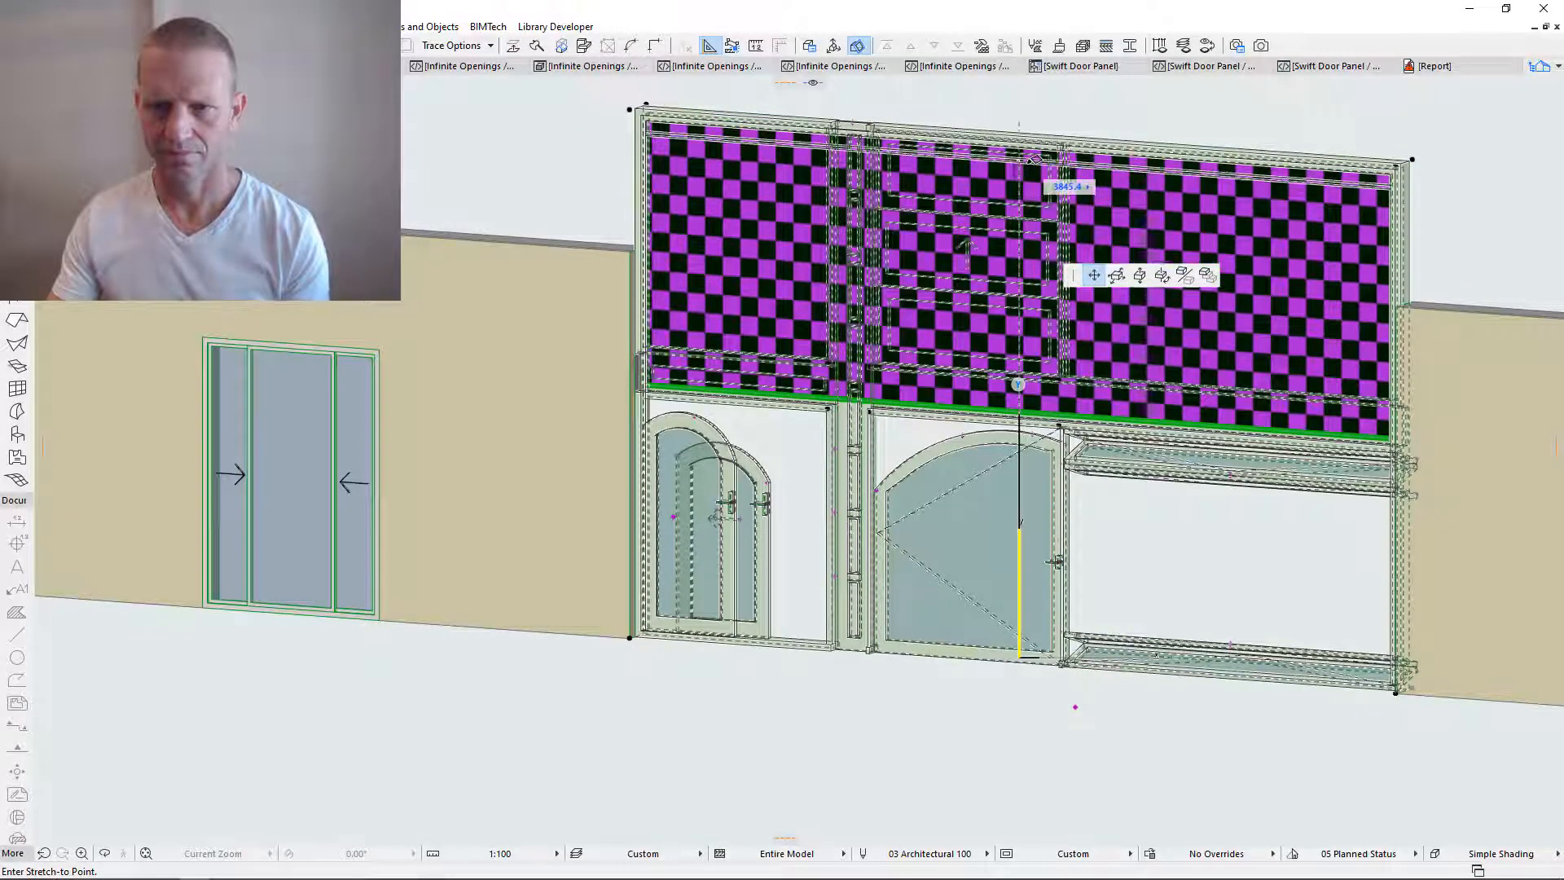
left_click(1031, 163)
- Set the insect screen's position to External Frame Face, apply it, and examine how it sits at the window's top corner
left_click(756, 369)
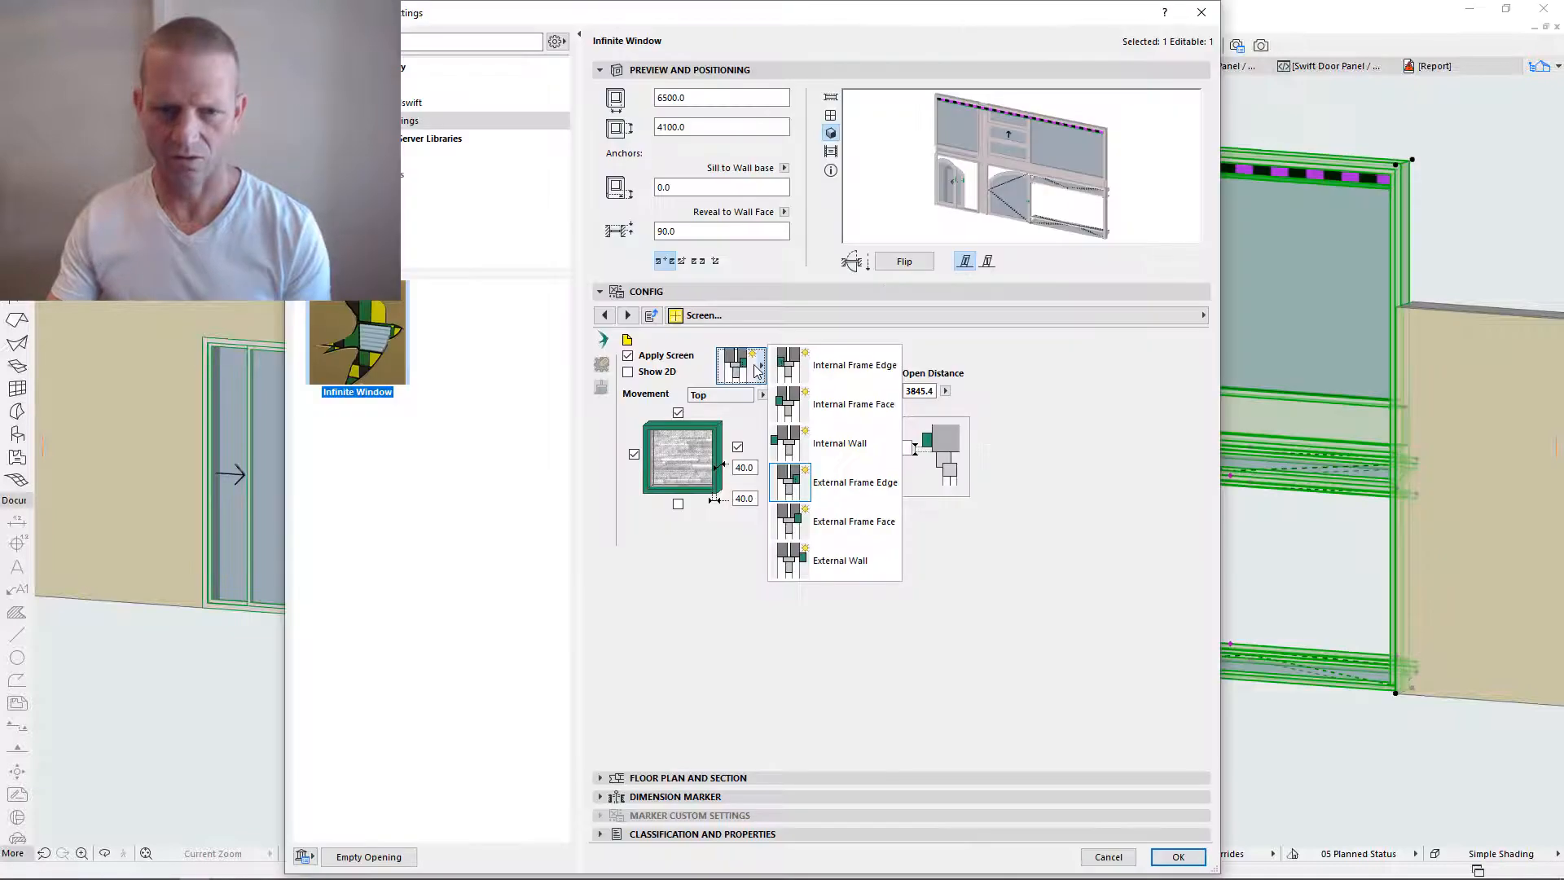
left_click(860, 525)
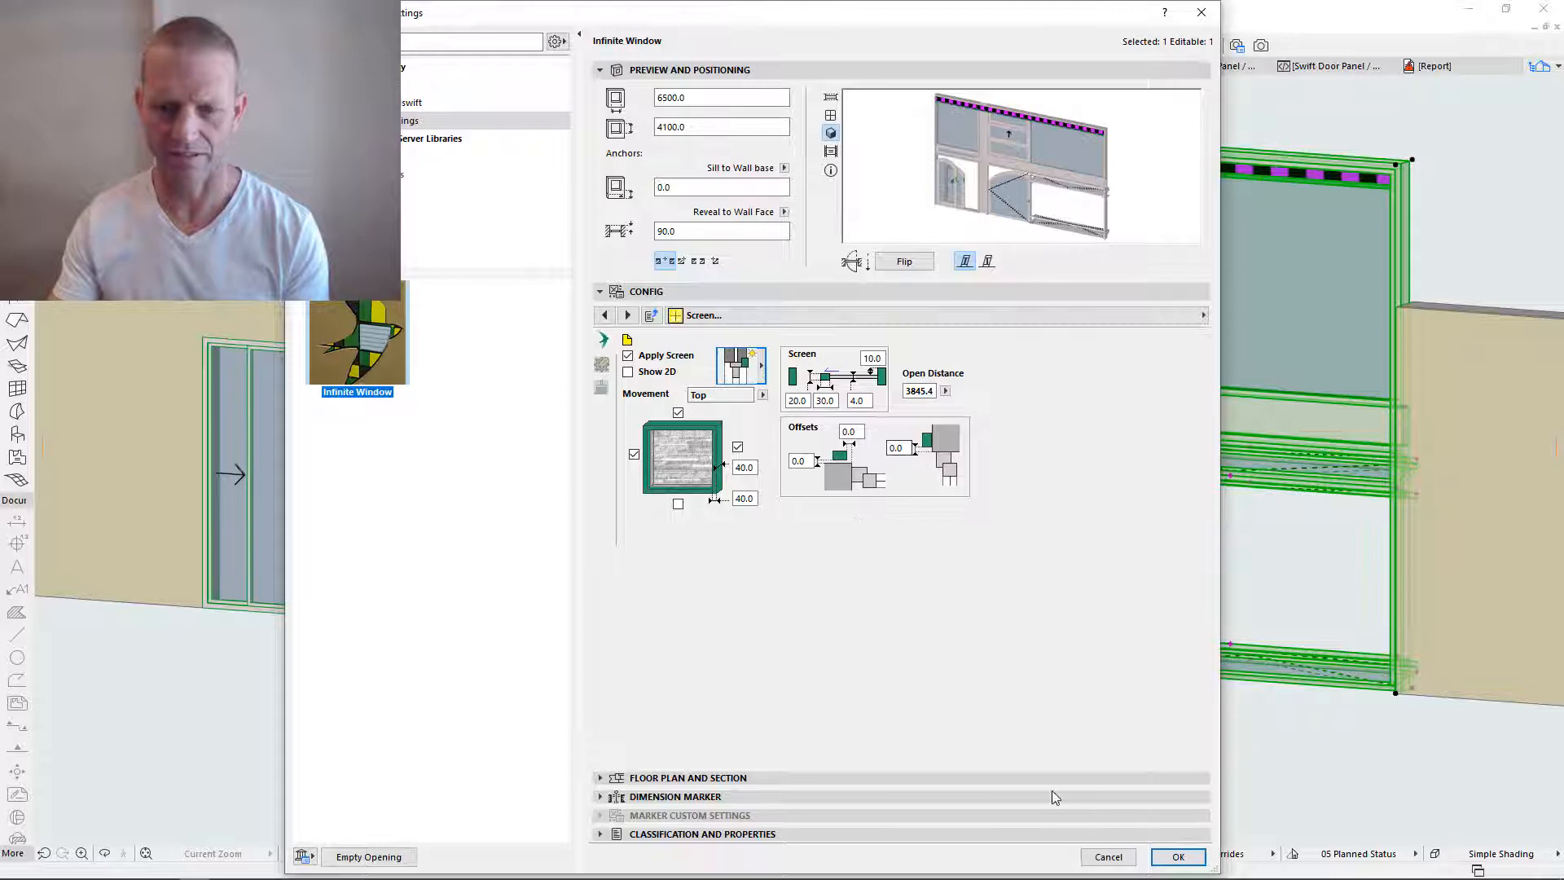
left_click(1181, 857)
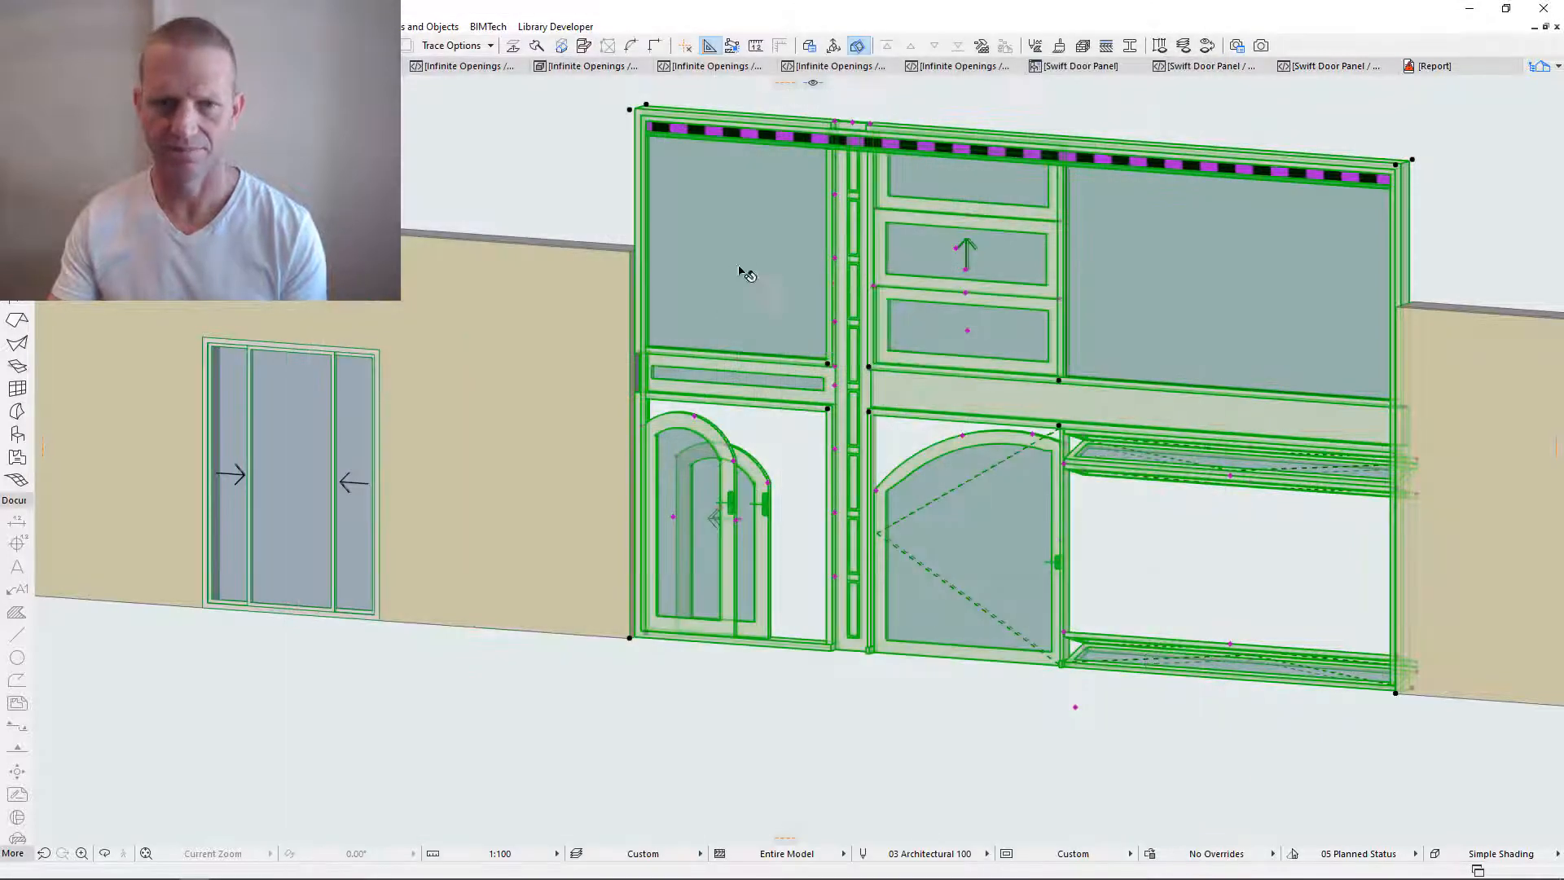
key("Escape")
scroll(639, 91, "up", 2)
scroll(644, 106, "up", 3)
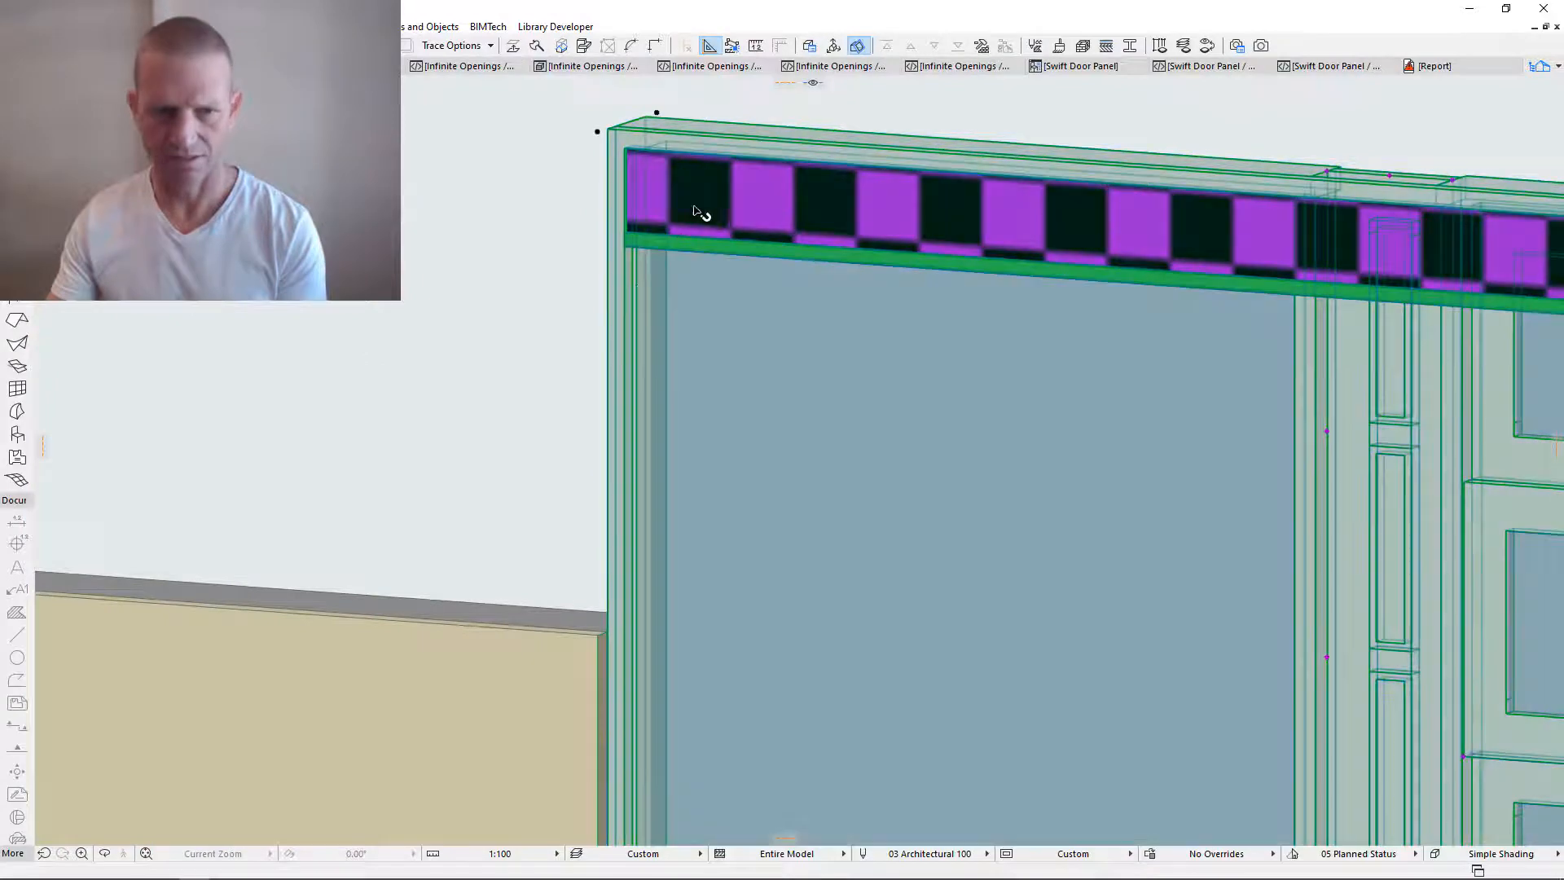
middle_click_drag(699, 209, 599, 372, "shift")
left_click(583, 396)
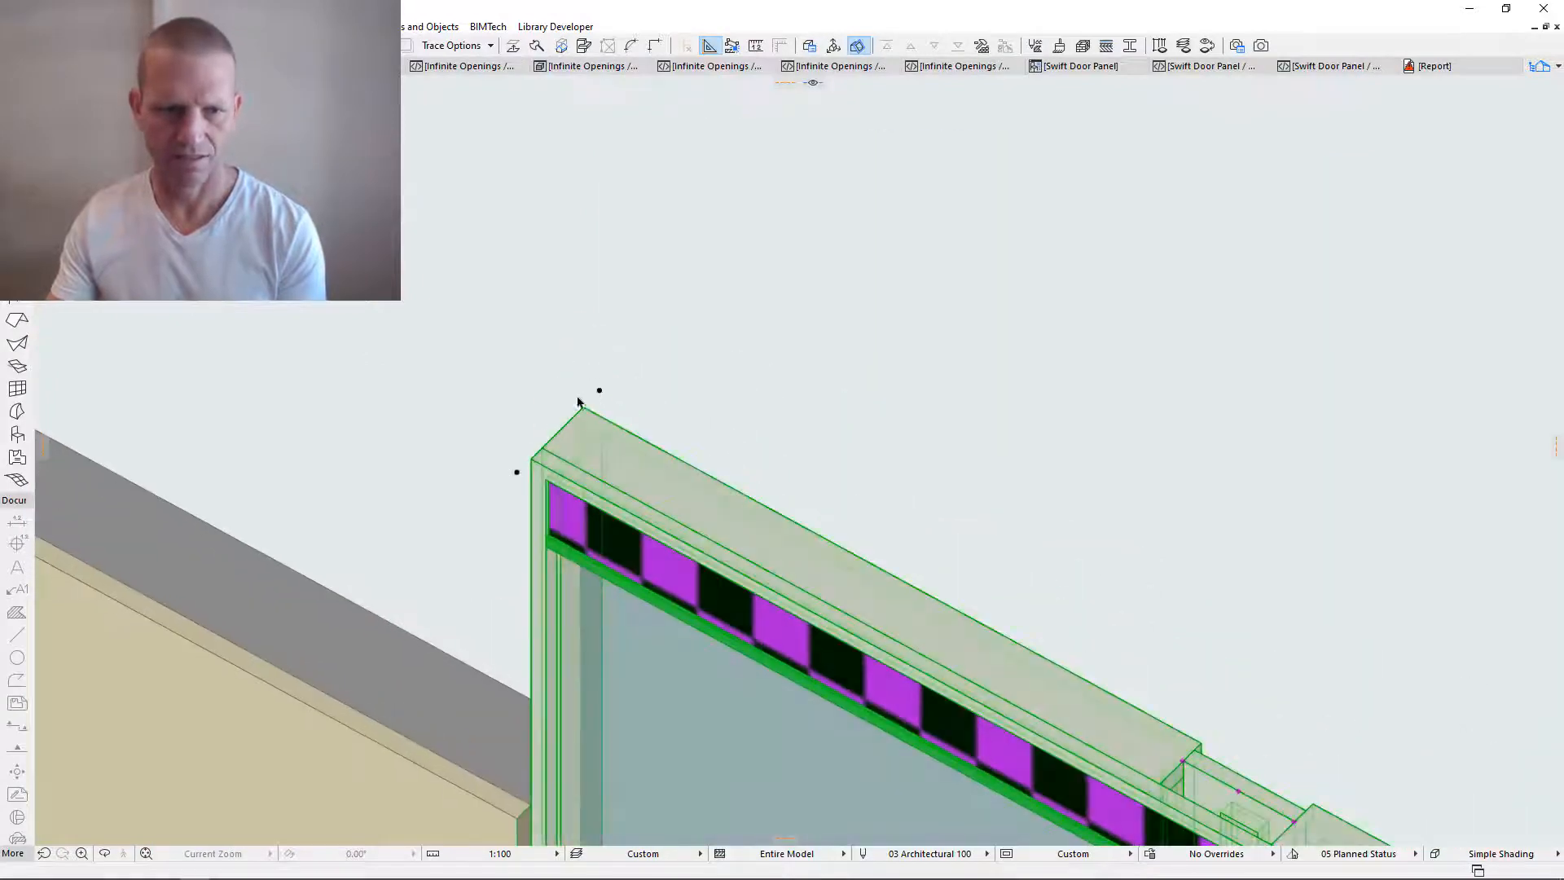
scroll(571, 423, "up", 4)
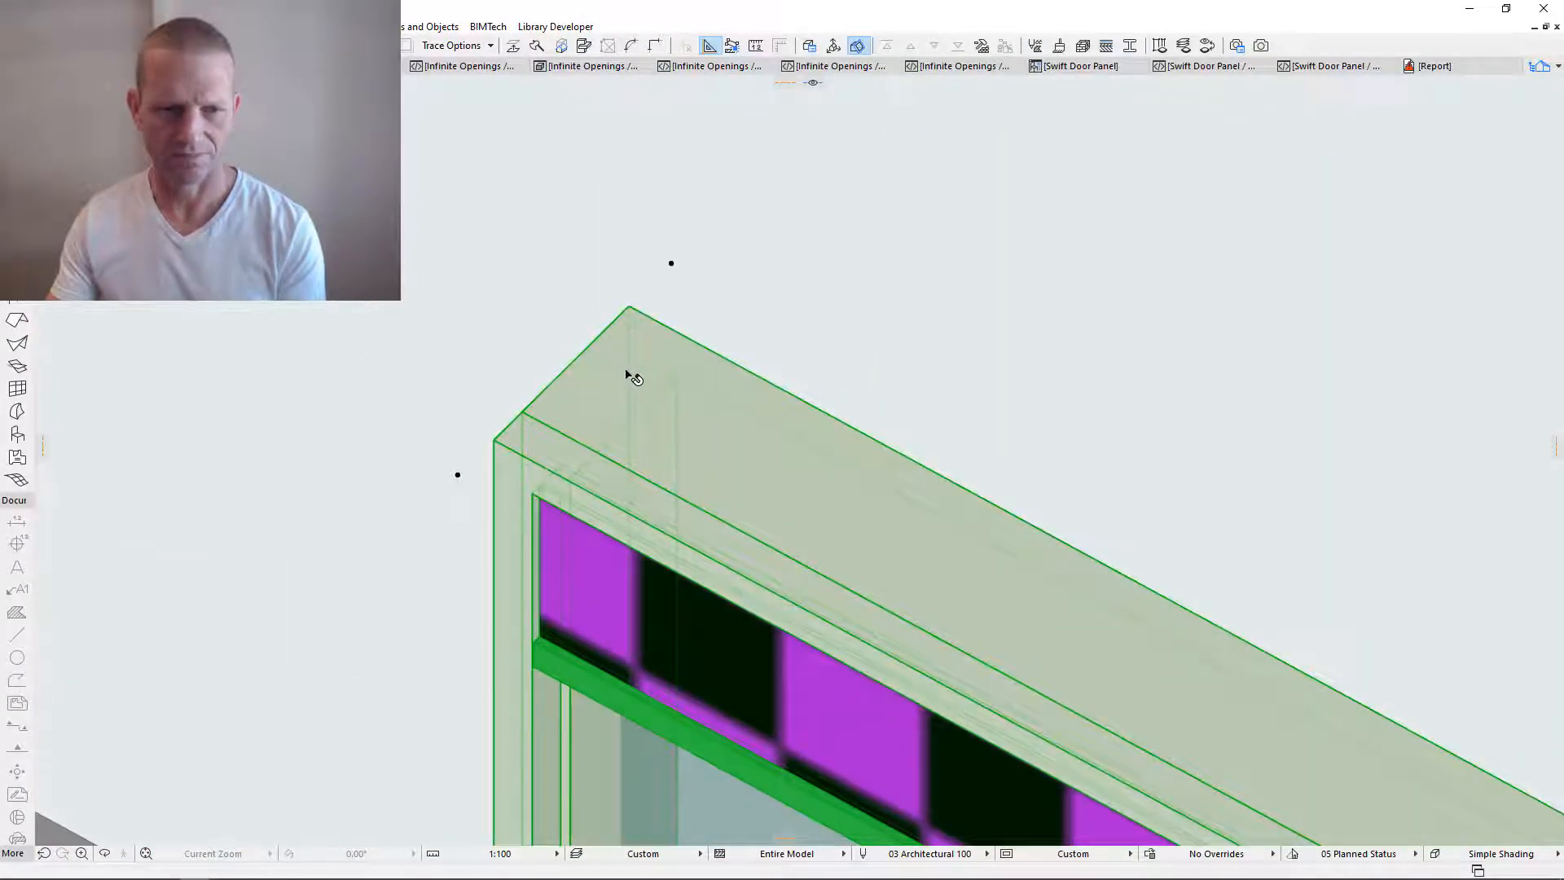
scroll(730, 346, "down", 5)
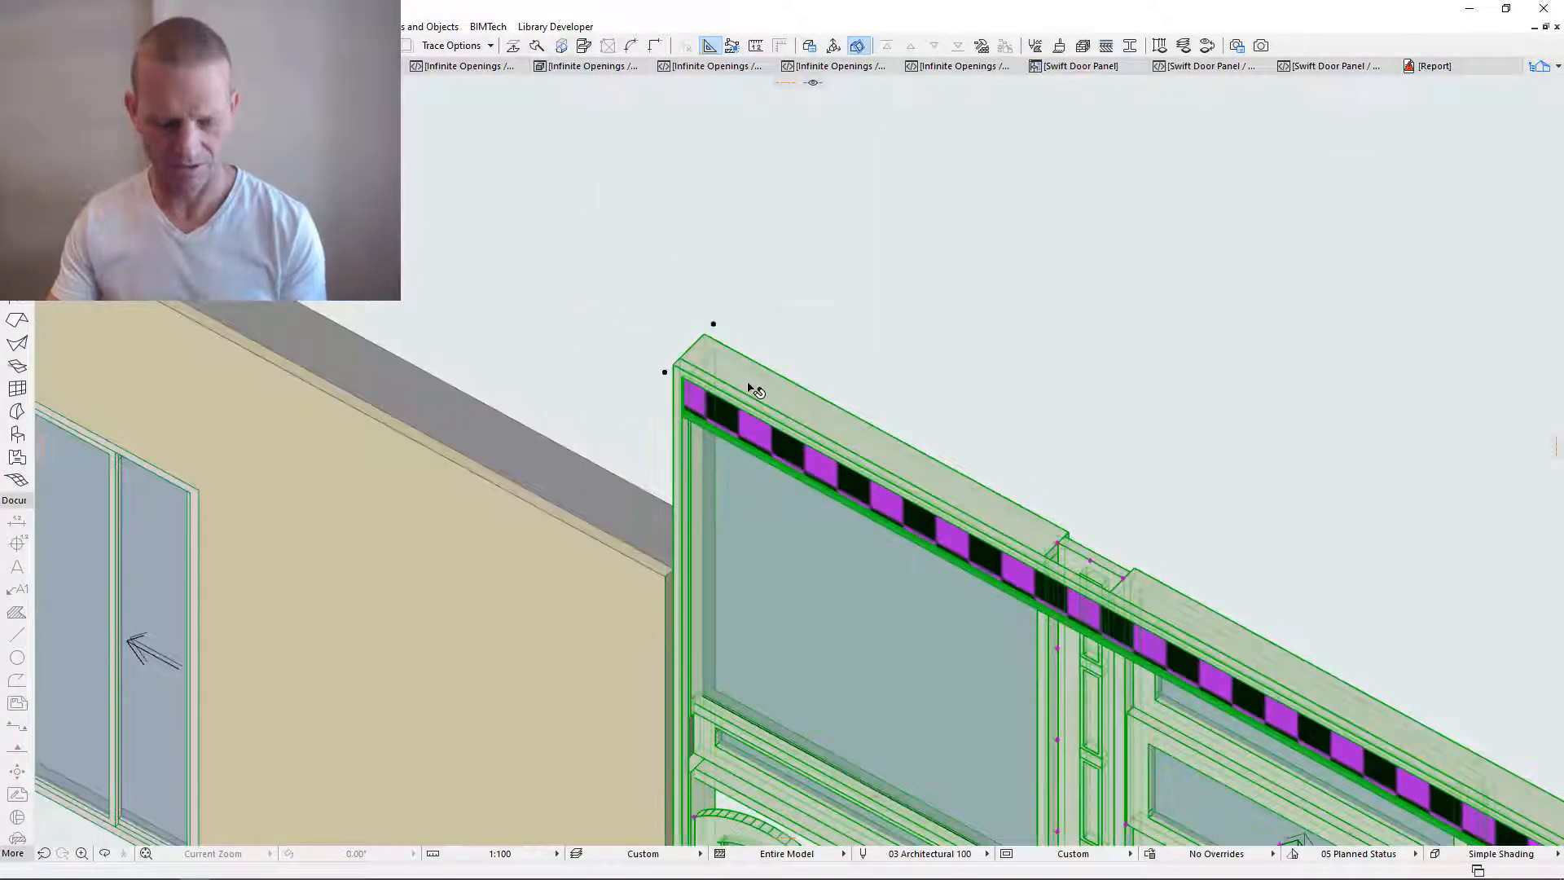
- Set the insect screen's position to External Wall, apply it, and examine the screen against the outer wall face
double_click(734, 395)
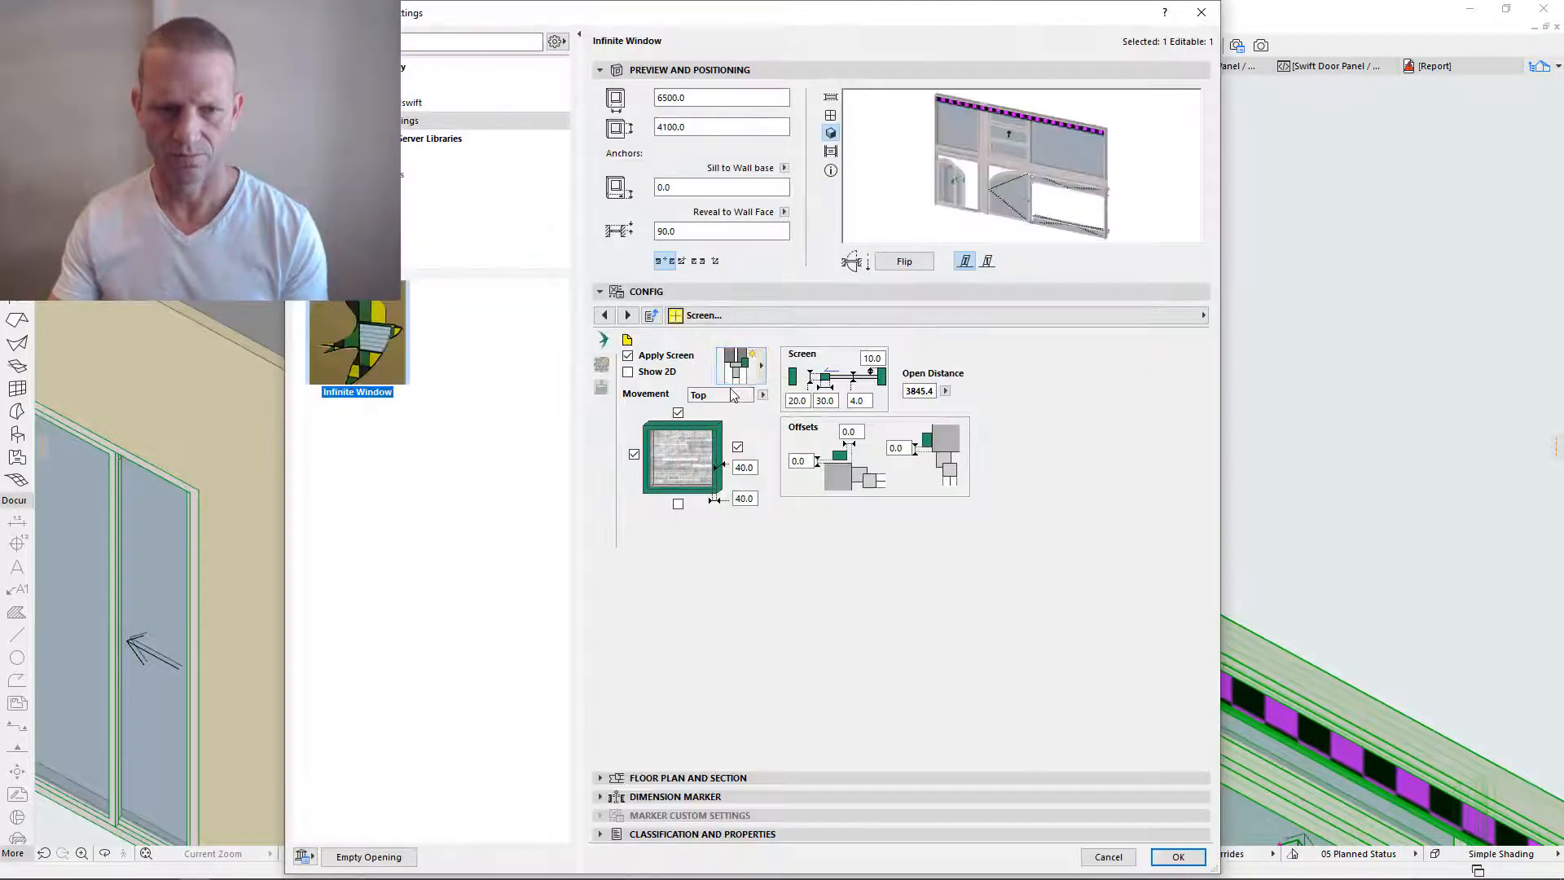
left_click(755, 371)
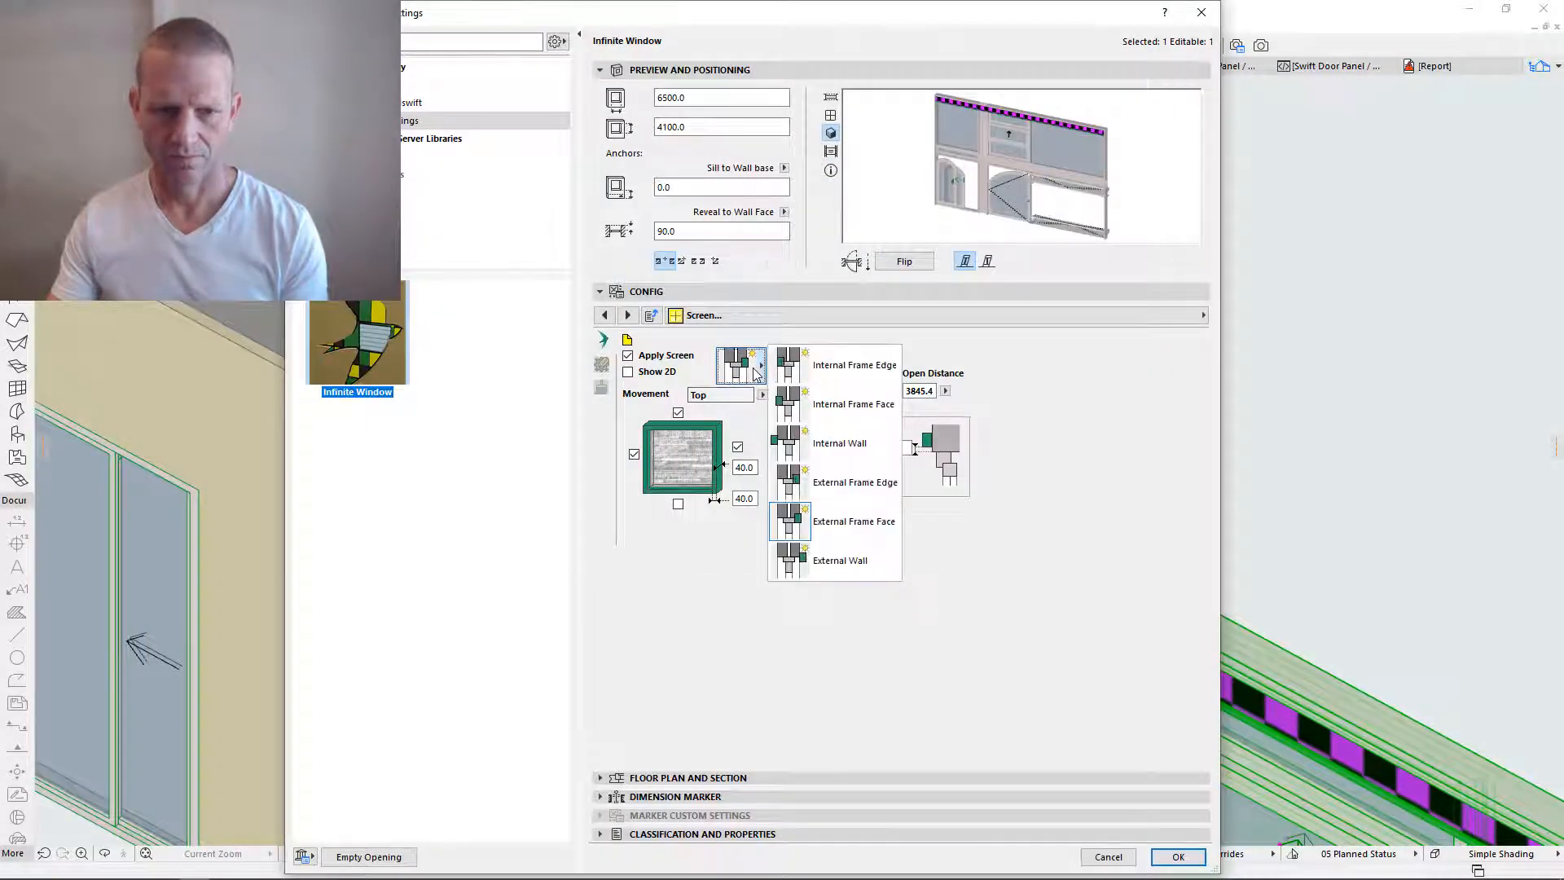
left_click(851, 560)
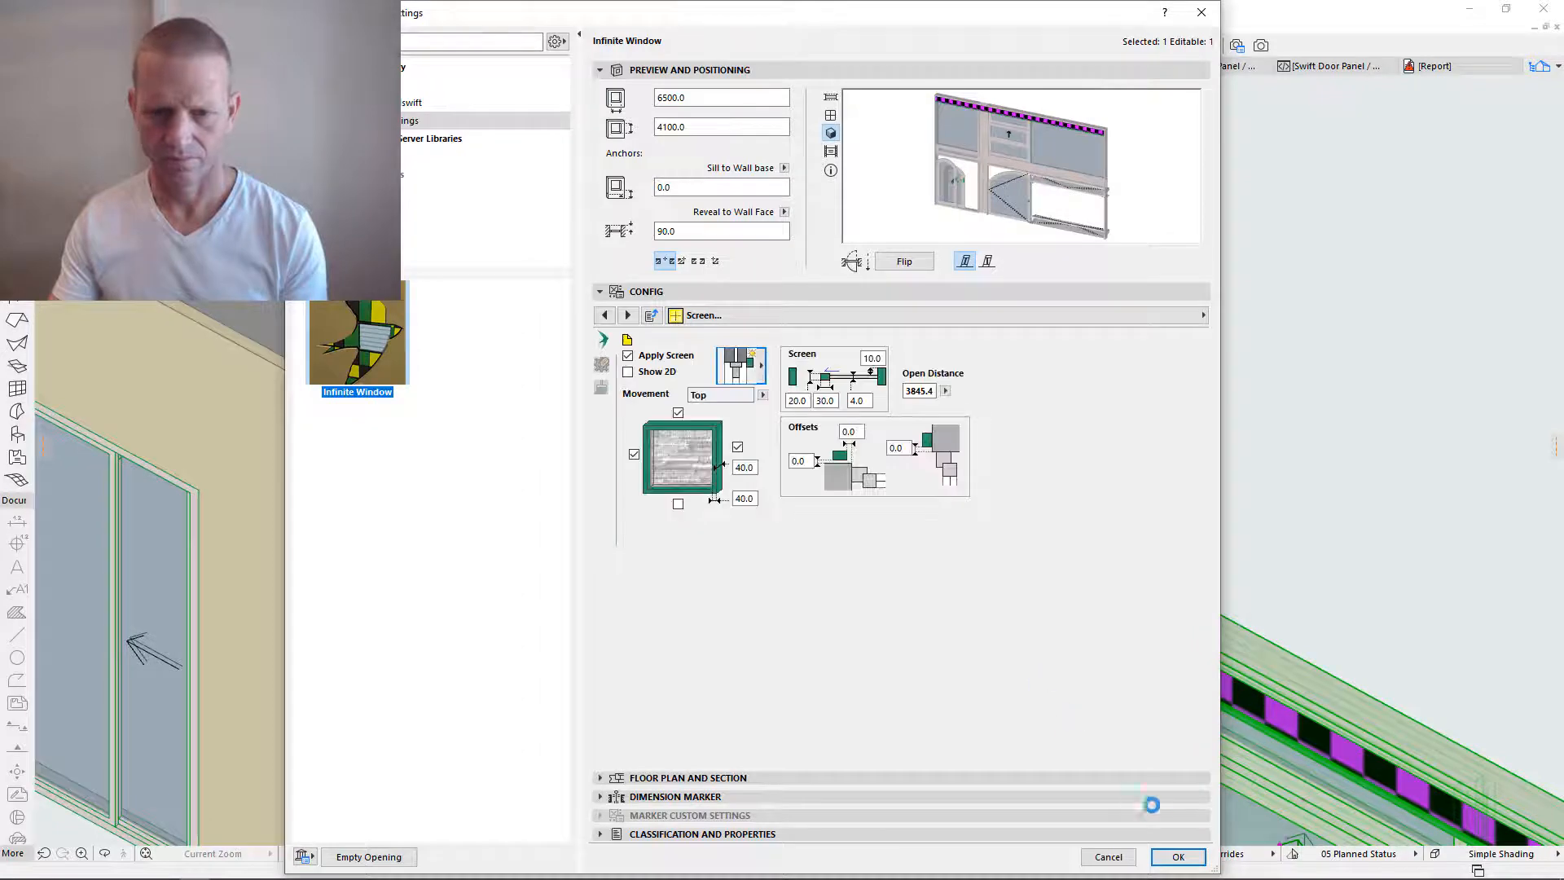
left_click(1178, 856)
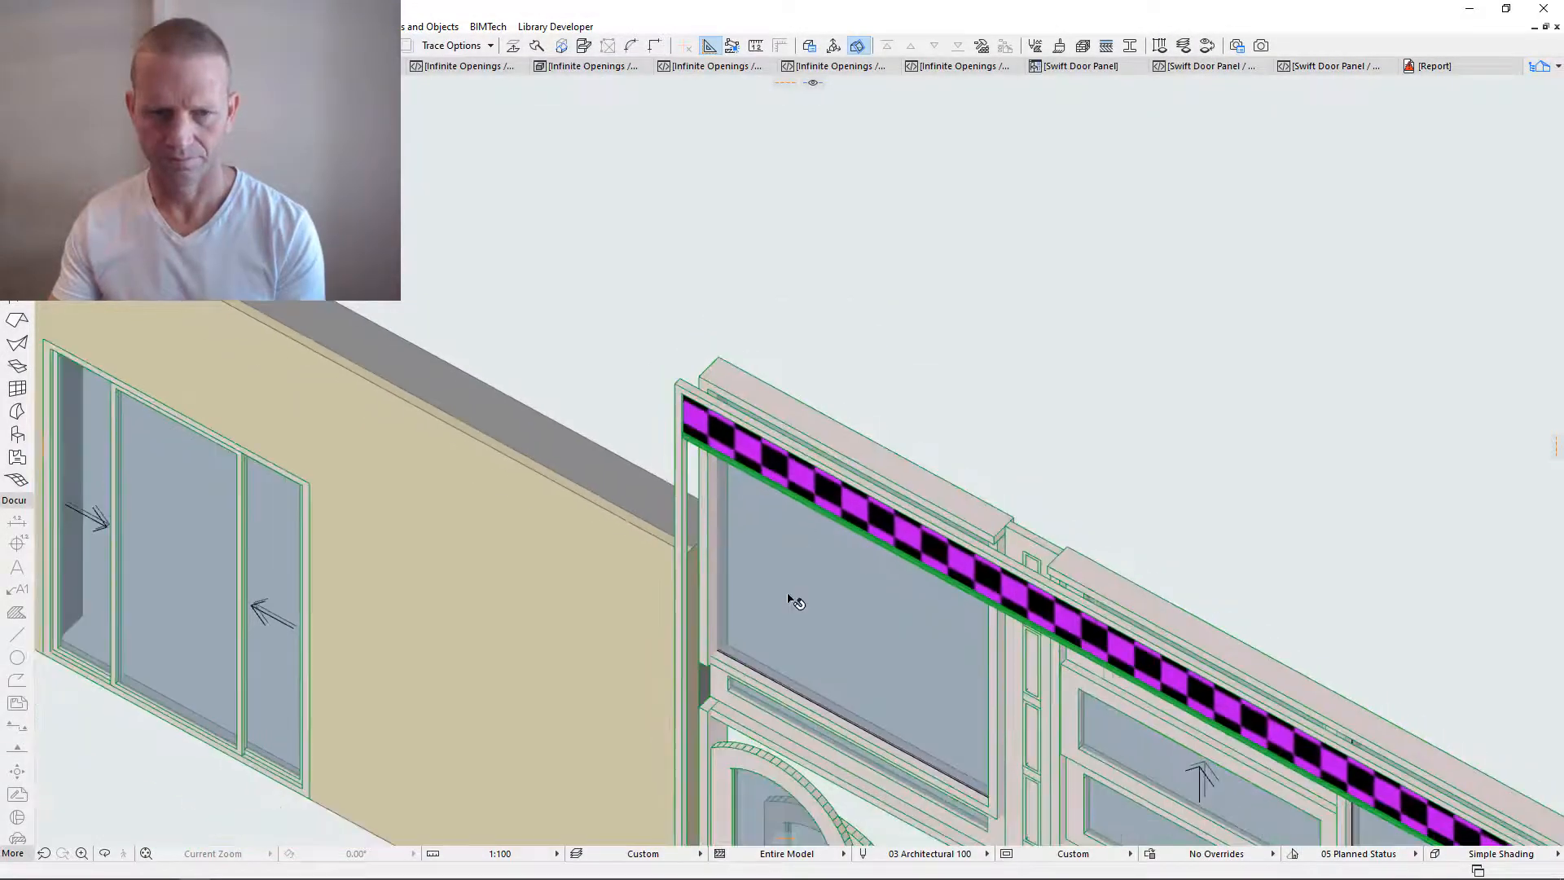
middle_click_drag(805, 583, 1042, 147, "shift")
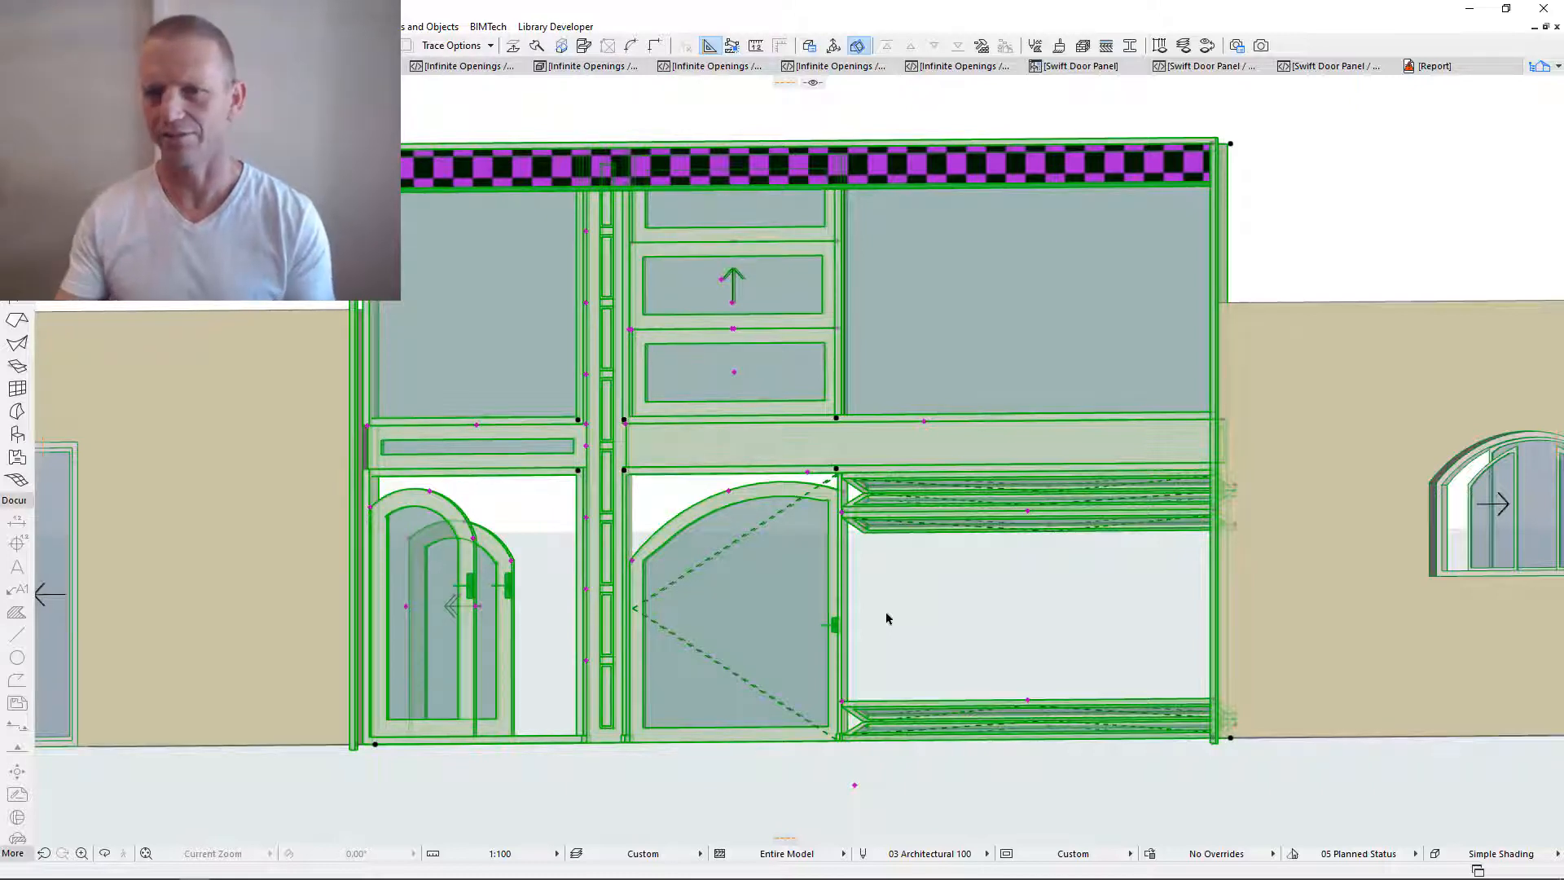
- Open the window's Components settings, collapse the Appearance group, and expand the Assembly and Design groups to examine their catalogues and components
double_click(937, 391)
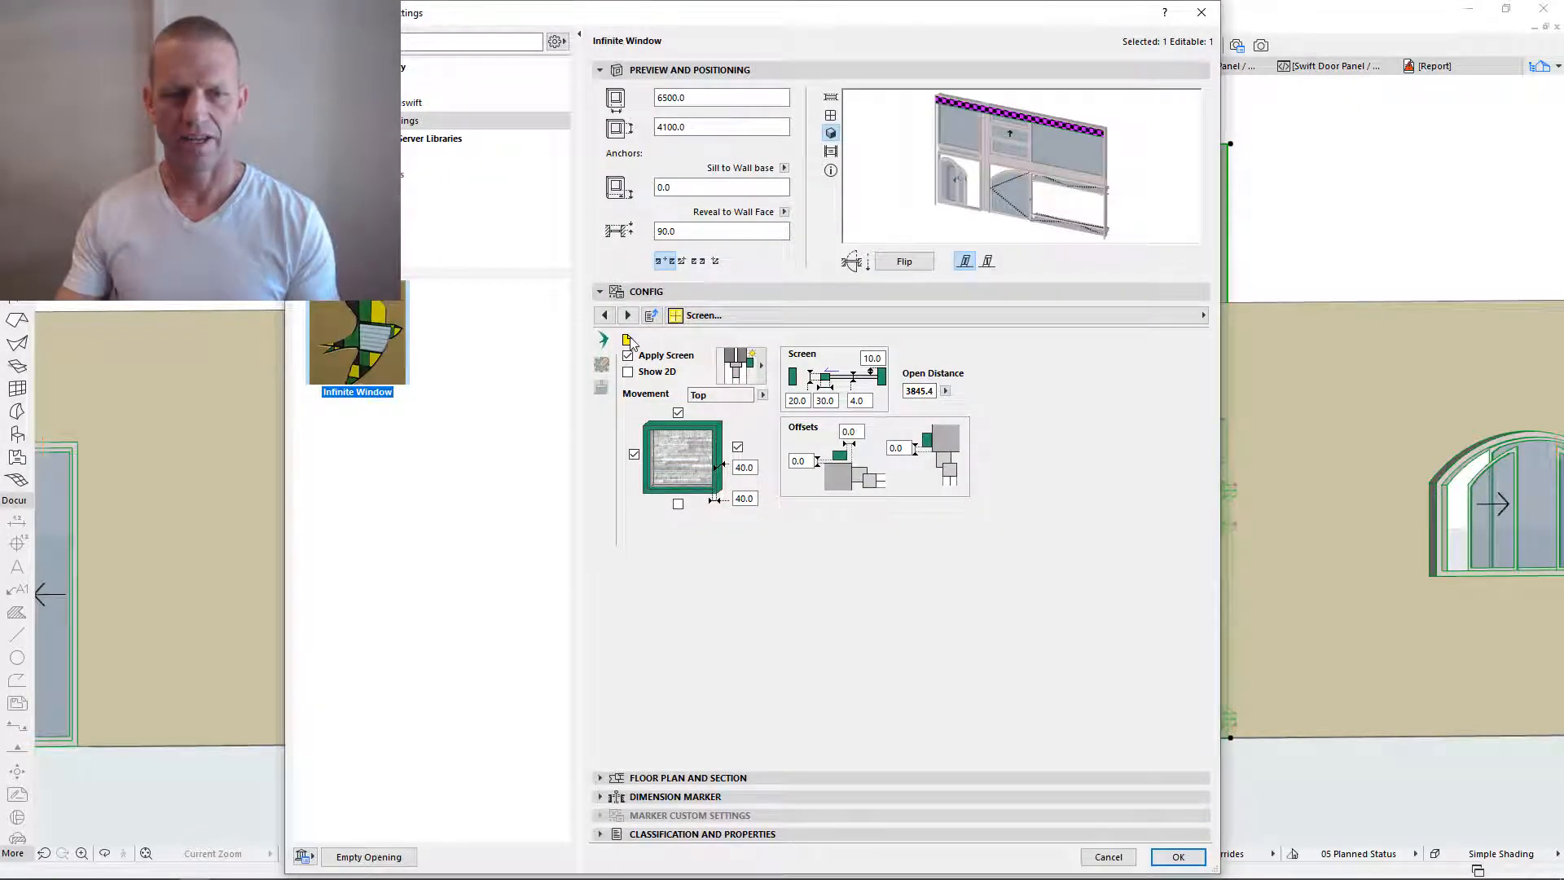
left_click(825, 317)
left_click(825, 318)
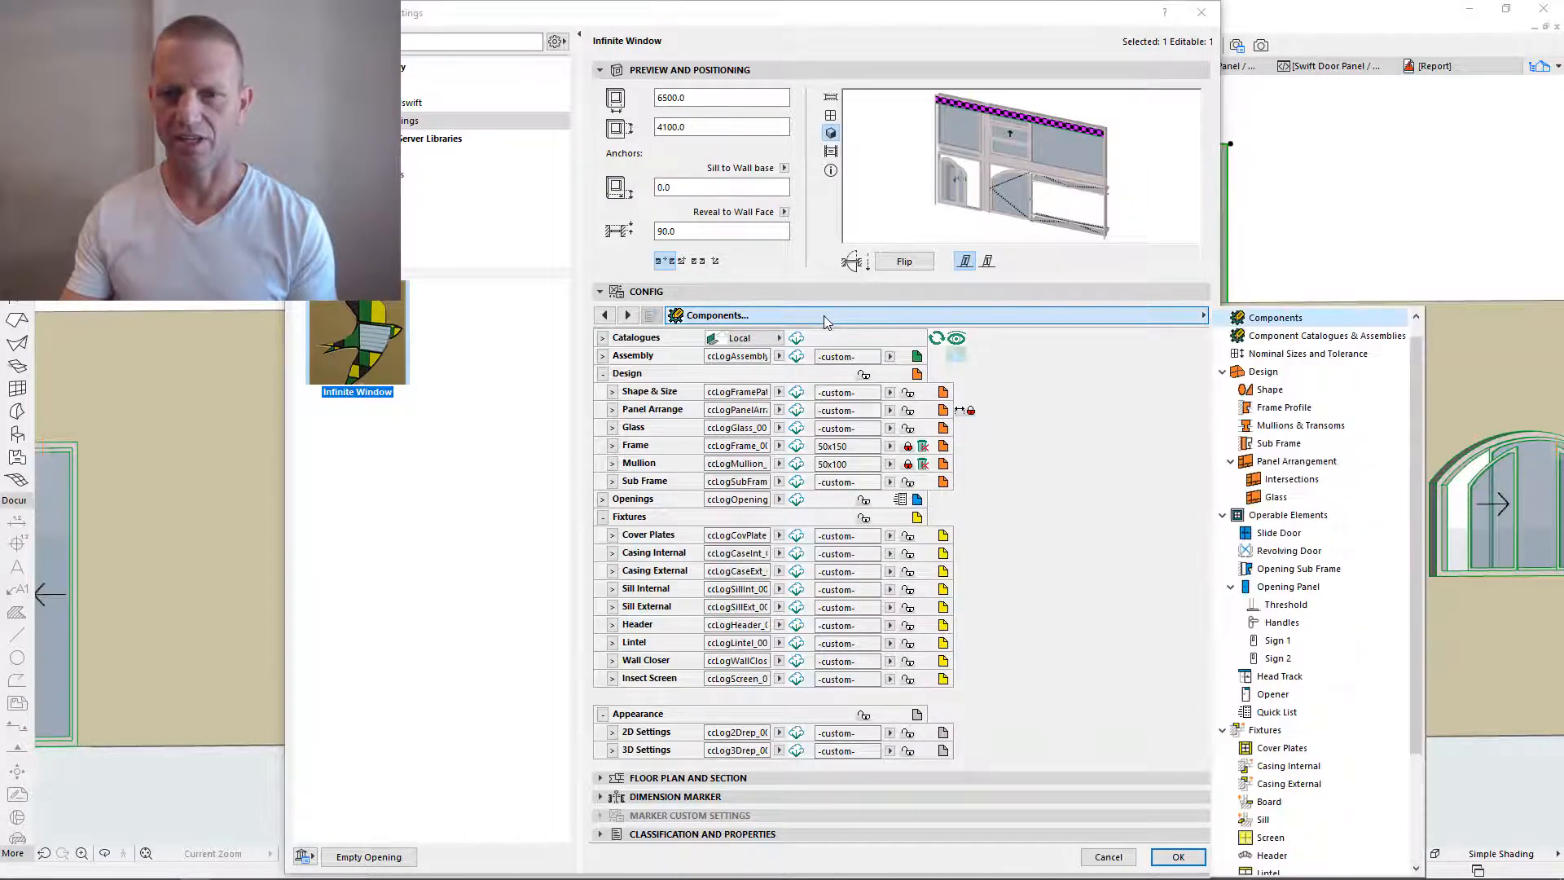
left_click(1275, 317)
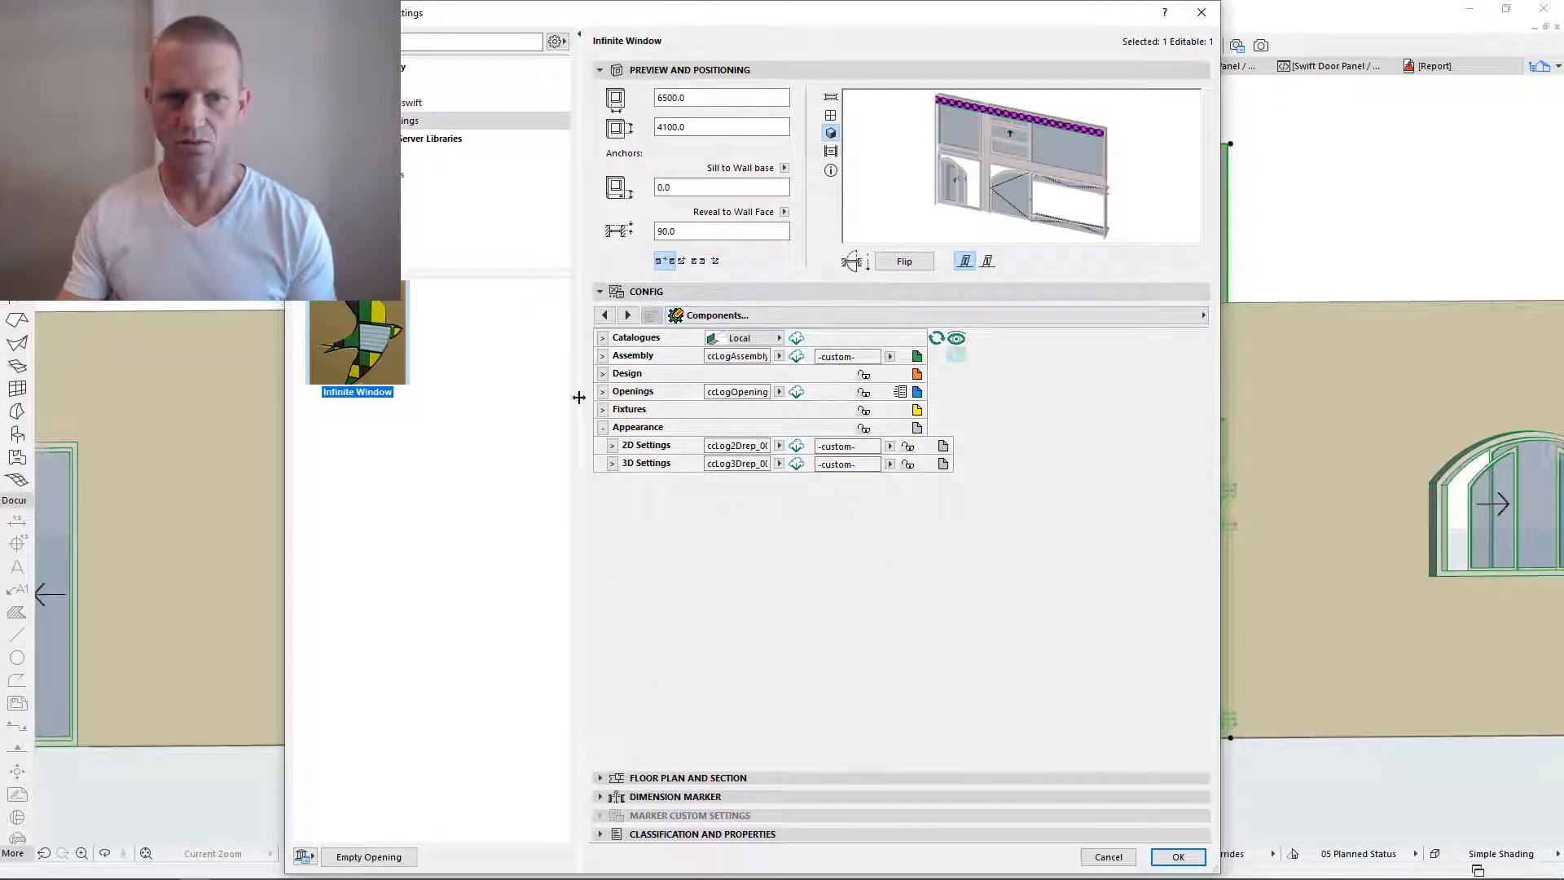
left_click(603, 428)
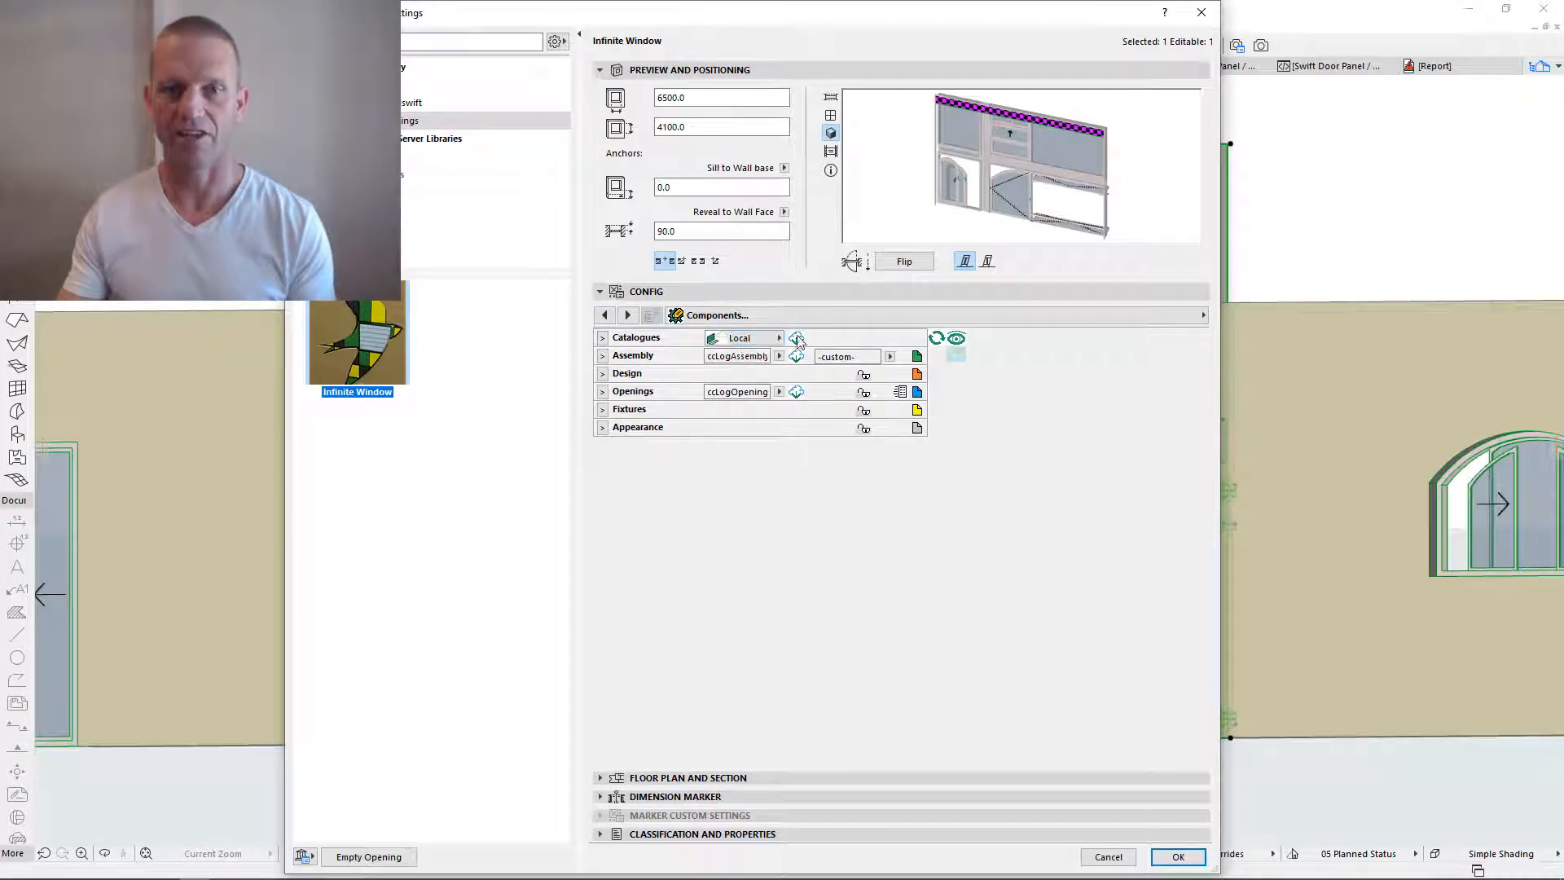
left_click(602, 356)
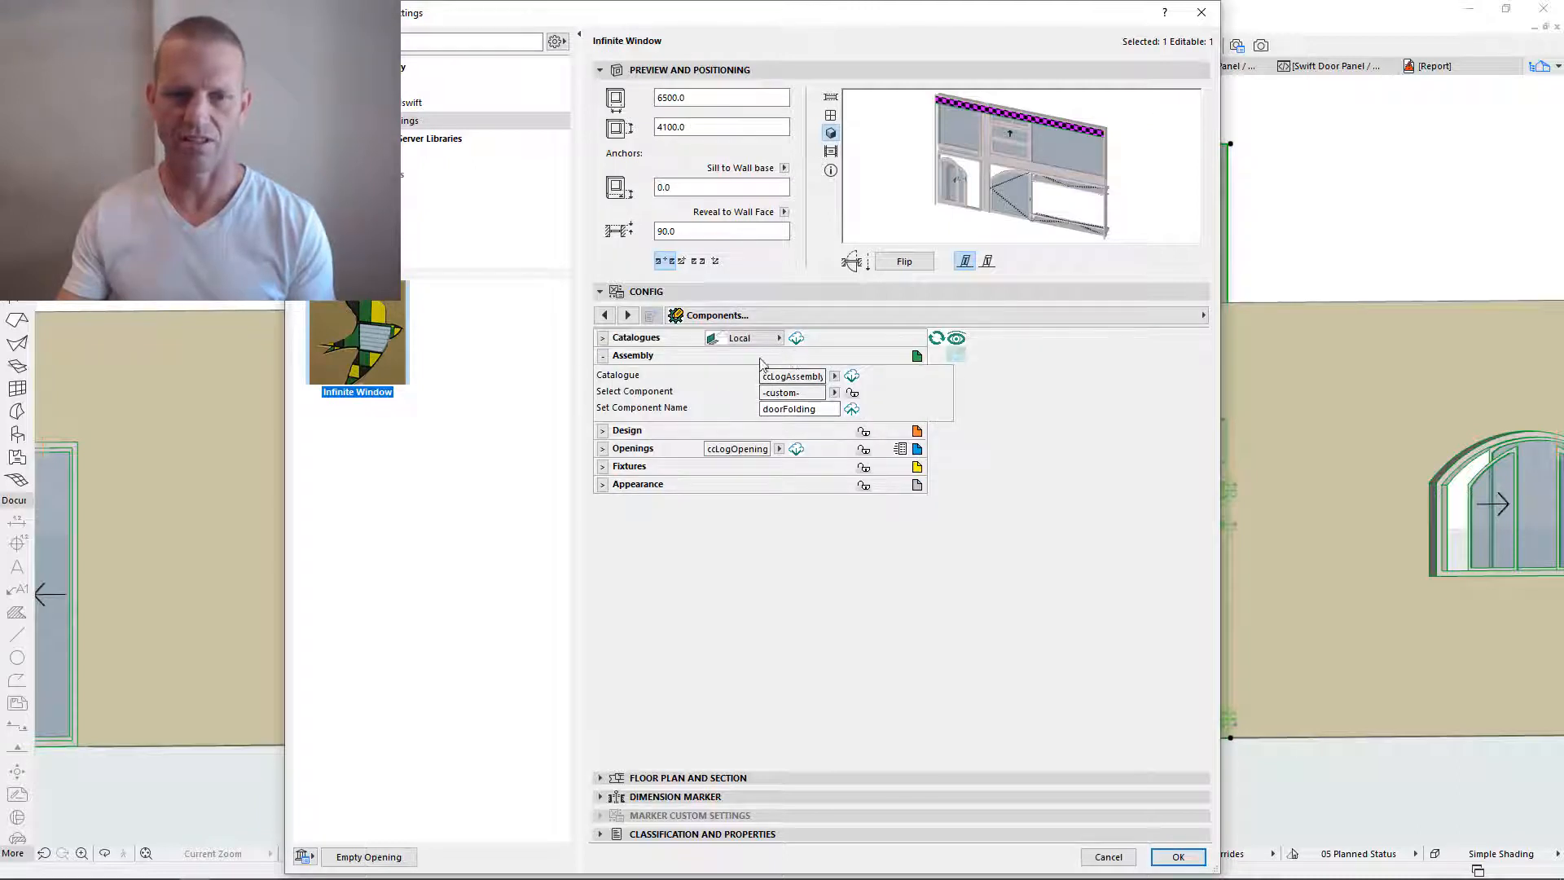
left_click(604, 431)
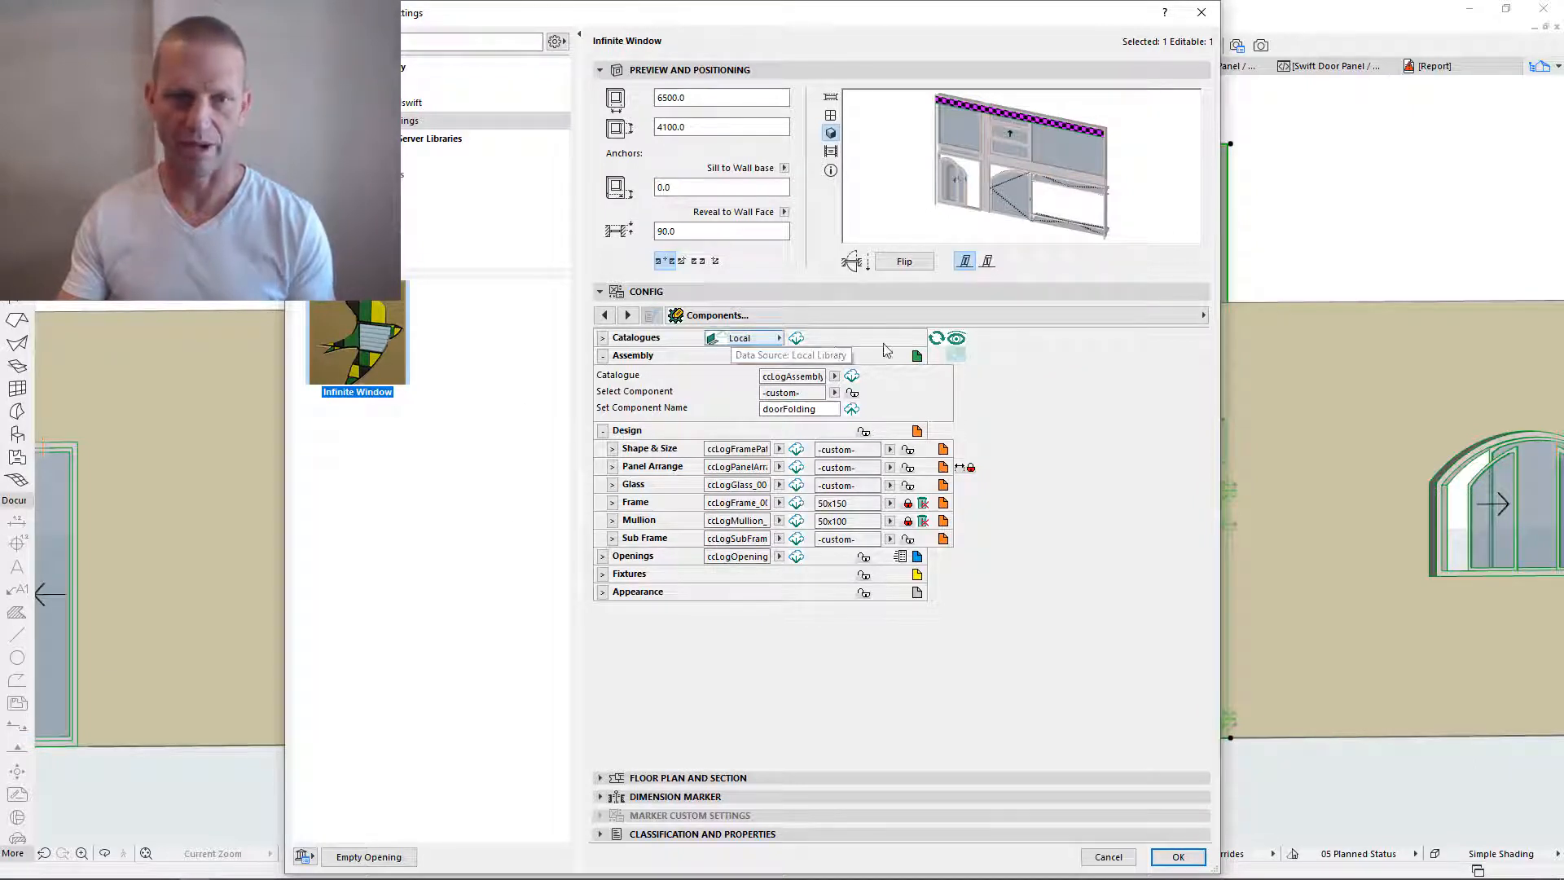
- Switch the component list's Designer mode on and off, and bring back the hidden catalogue and assembly settings
left_click(958, 355)
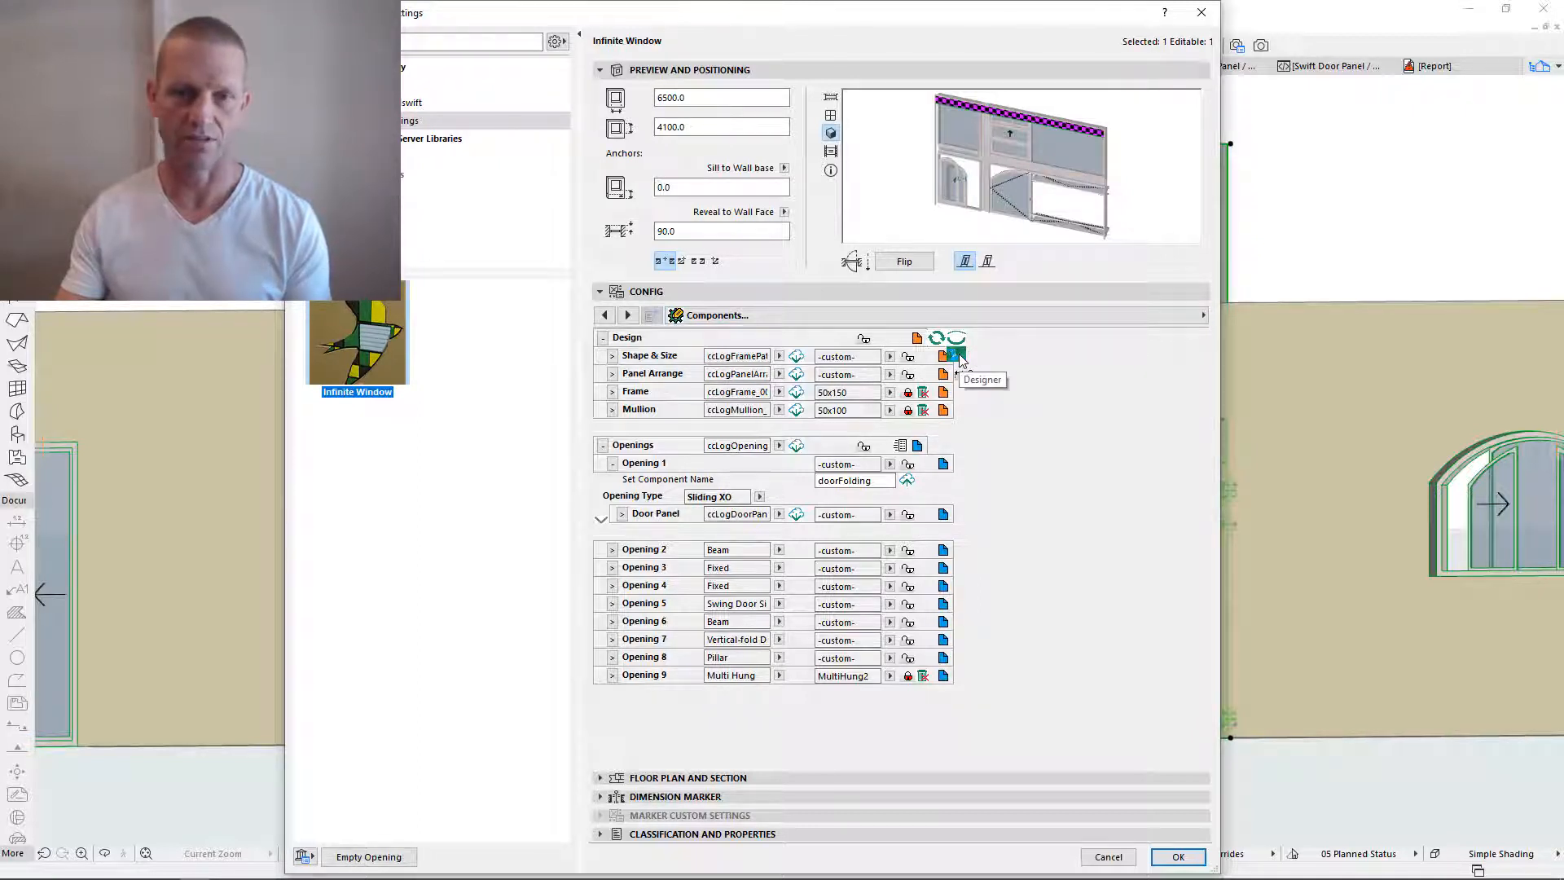
left_click(959, 360)
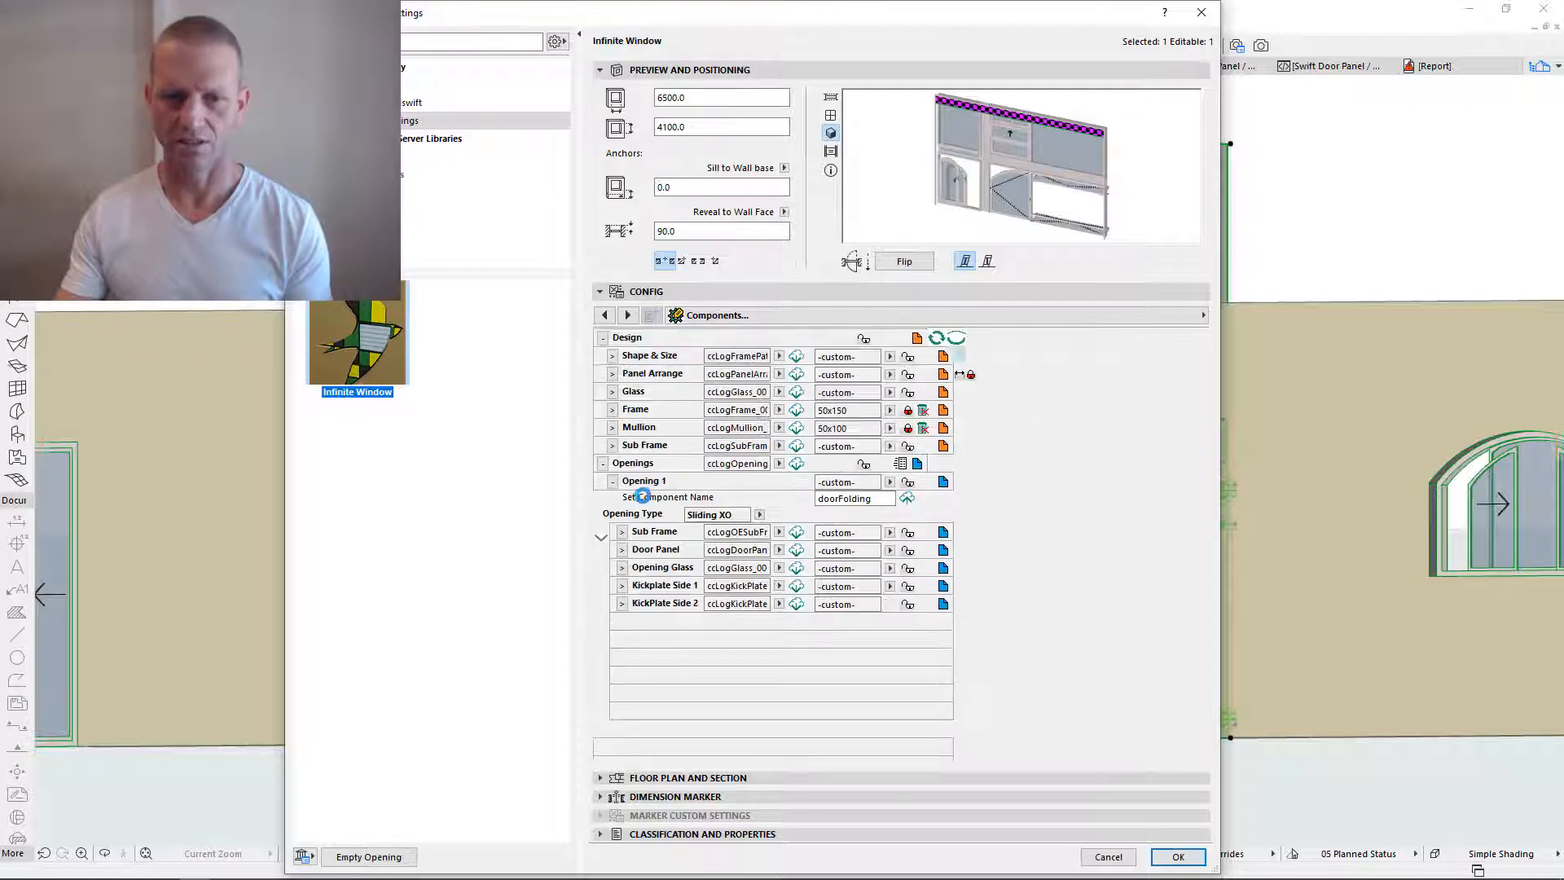
left_click(959, 341)
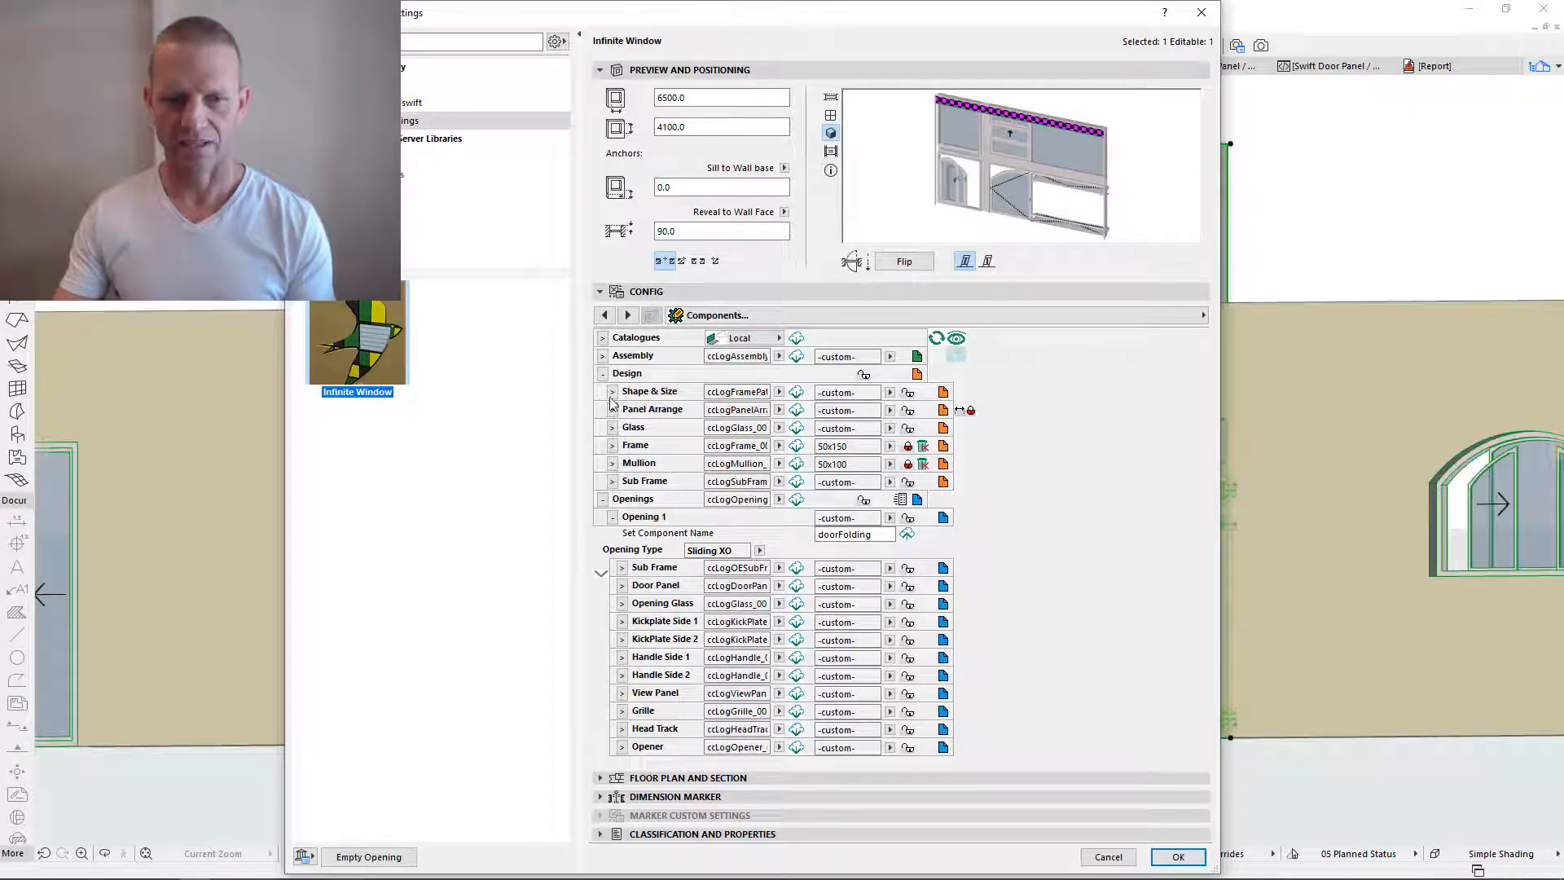
- Expand the Glass component's settings in the Design group and toggle the component list's display filter
left_click(602, 499)
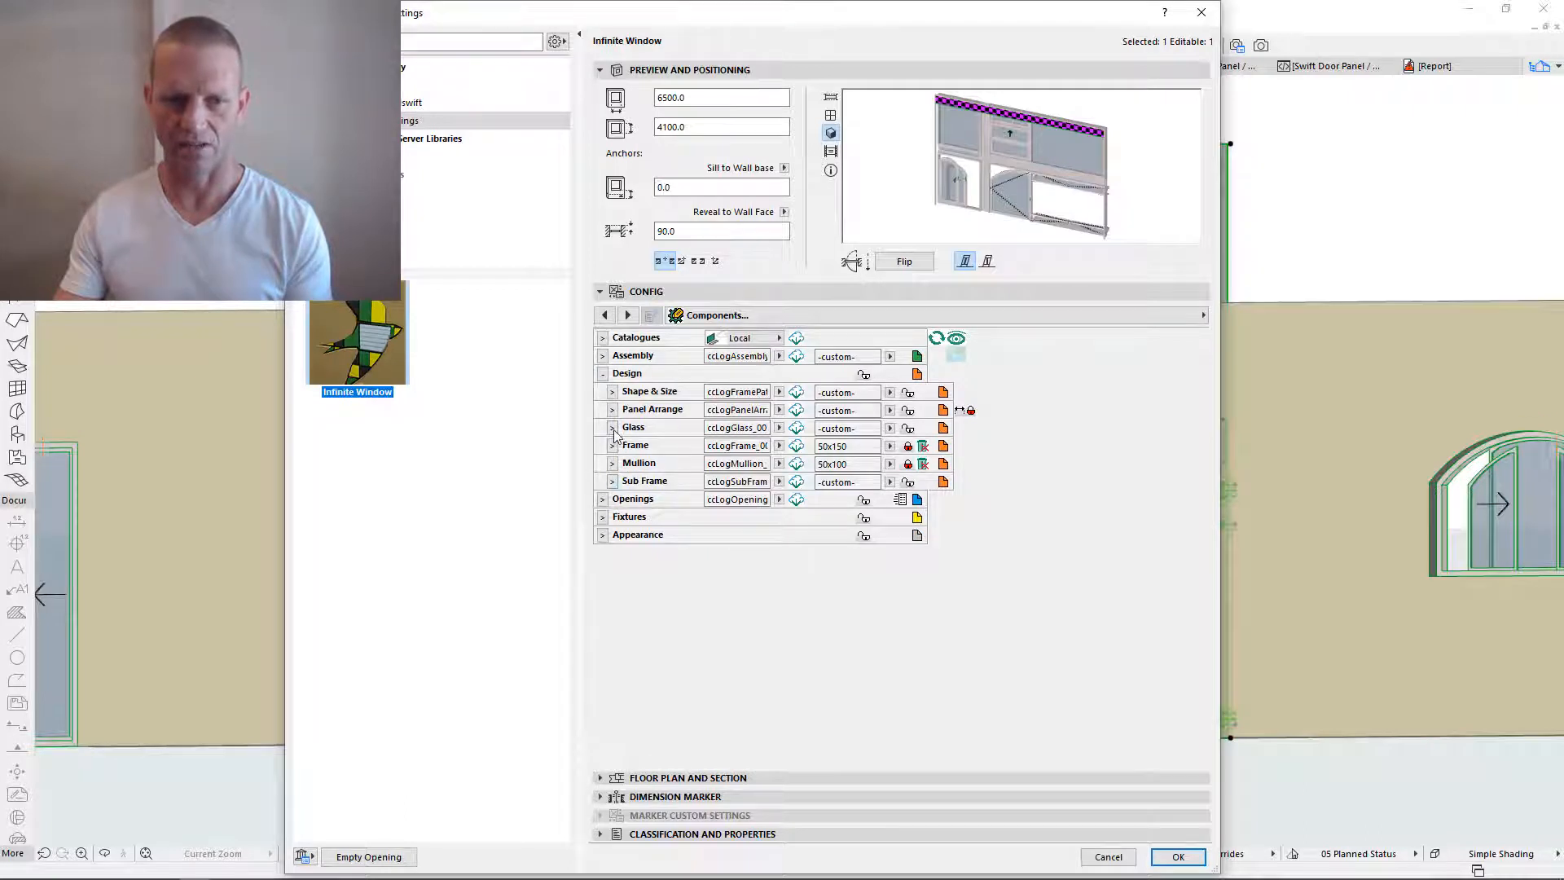
left_click(602, 500)
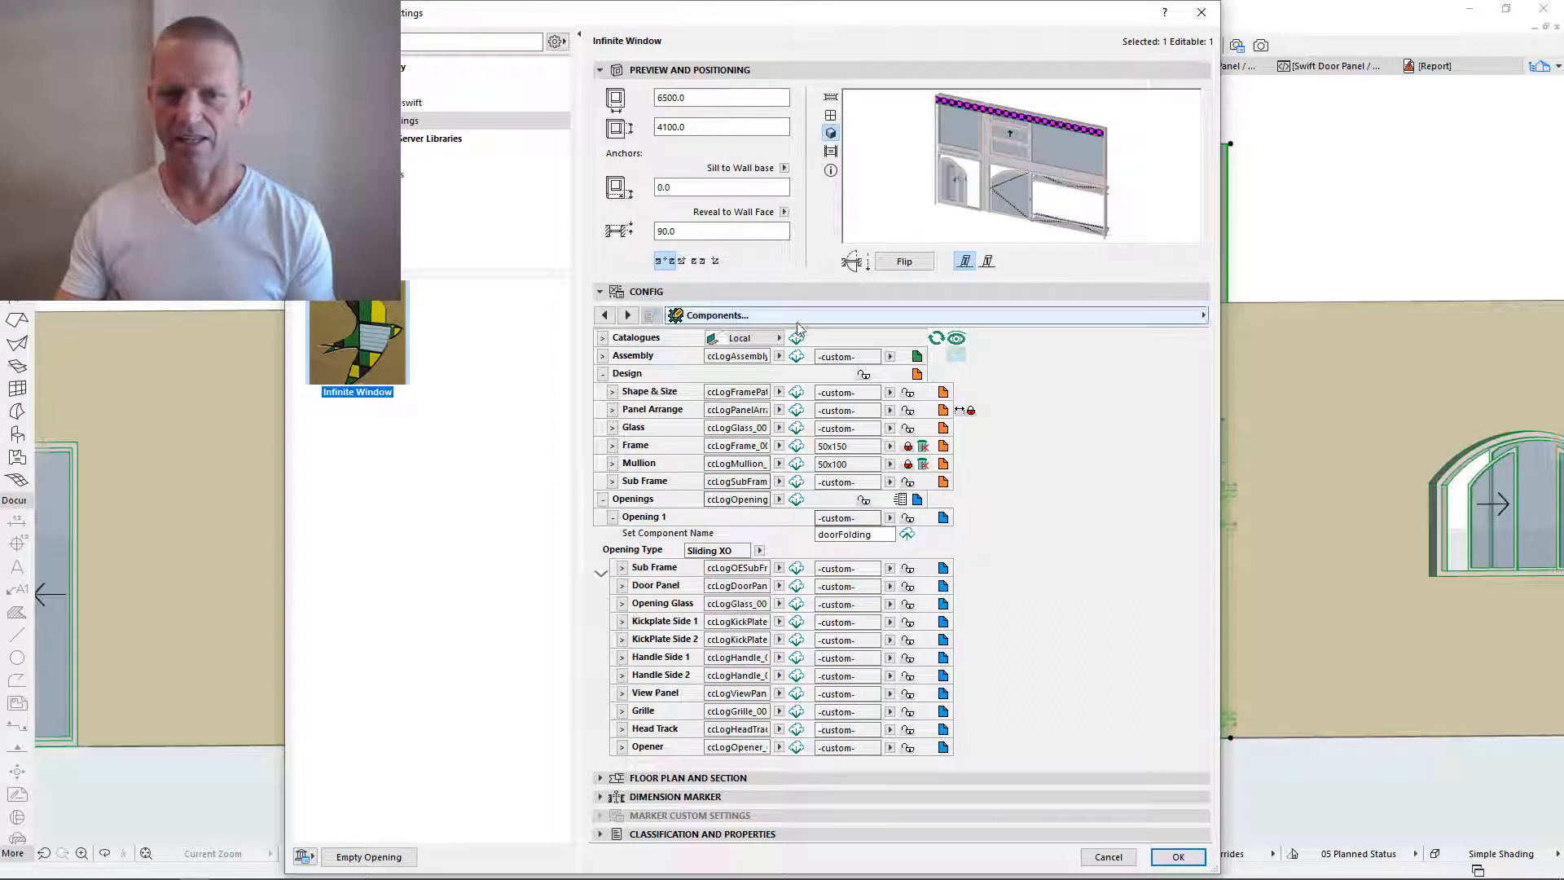
left_click(612, 428)
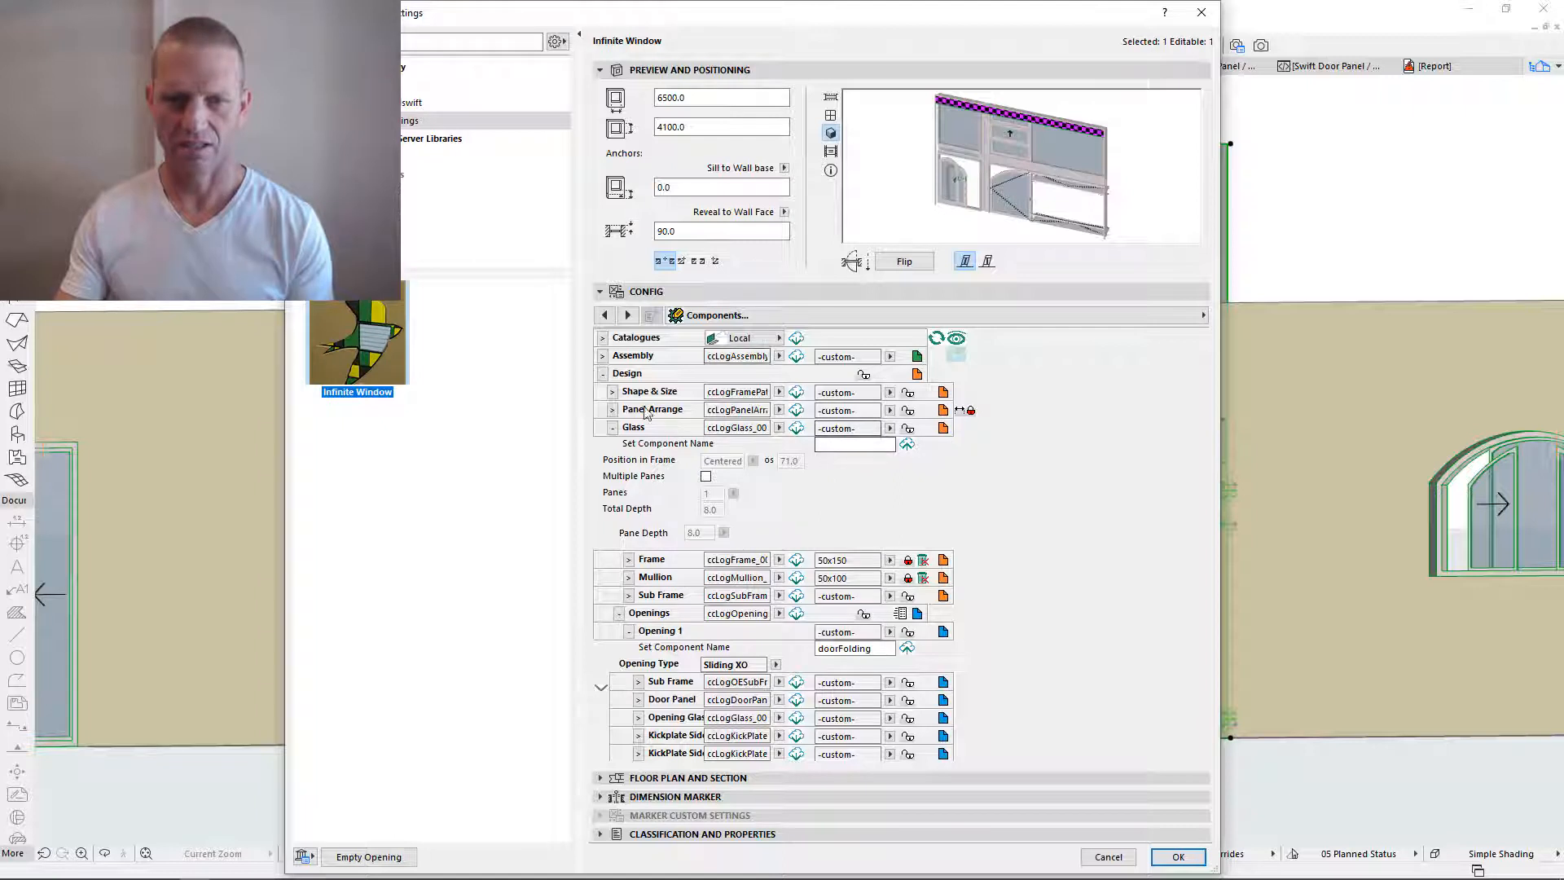
left_click(960, 338)
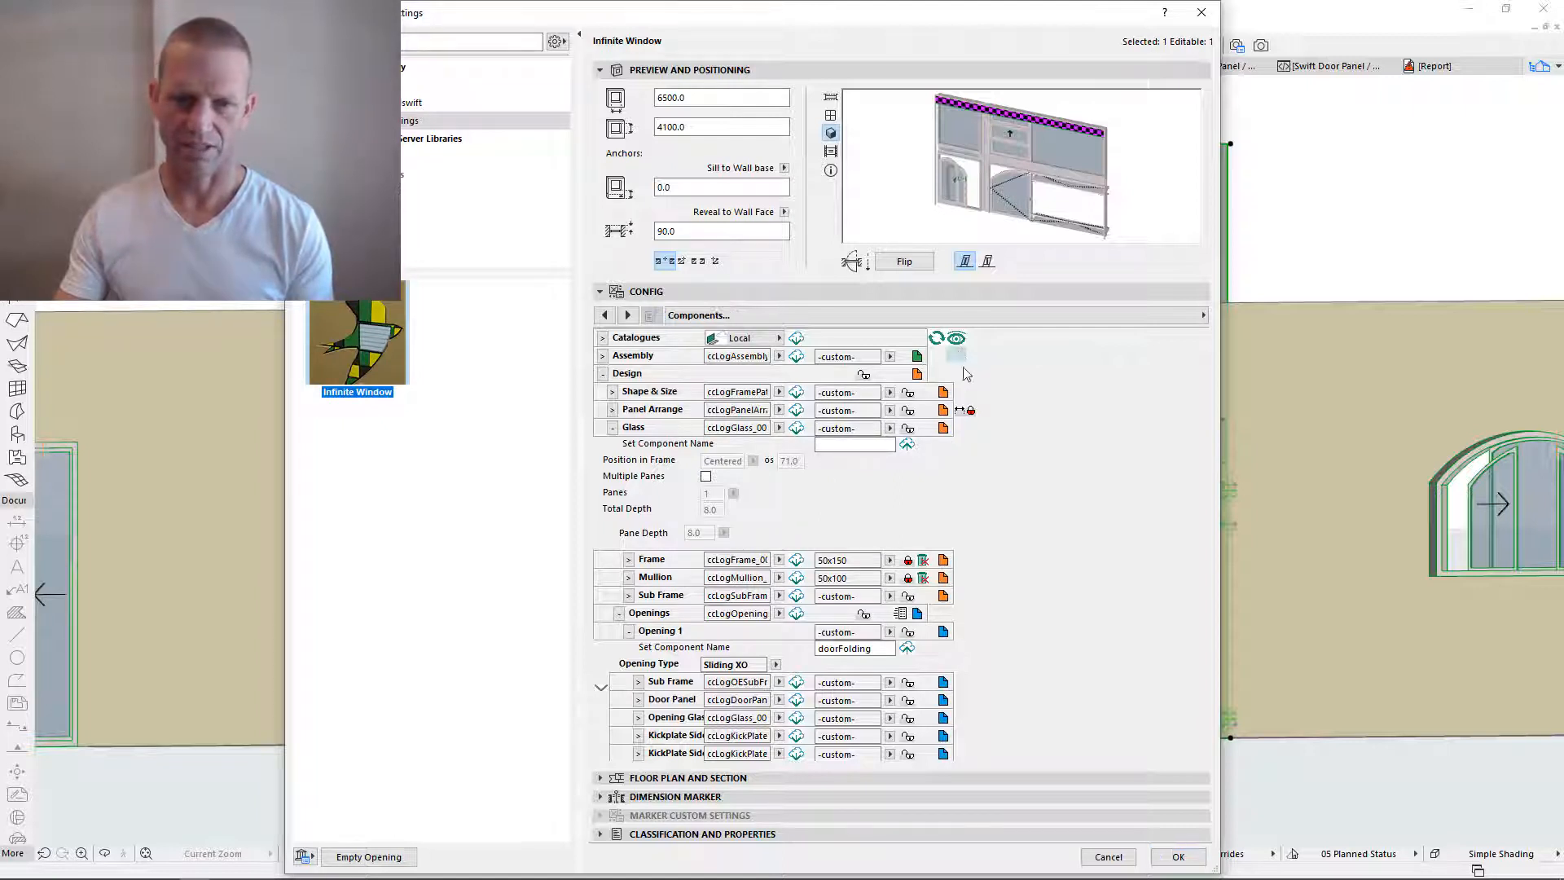